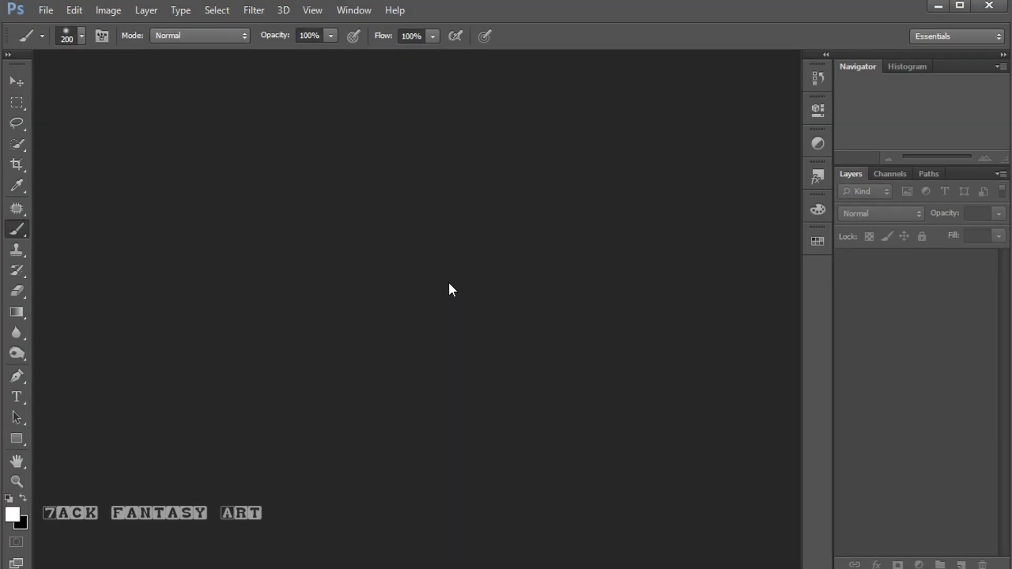
# Create a new 1920×1080 document
pyautogui.click(47, 11)
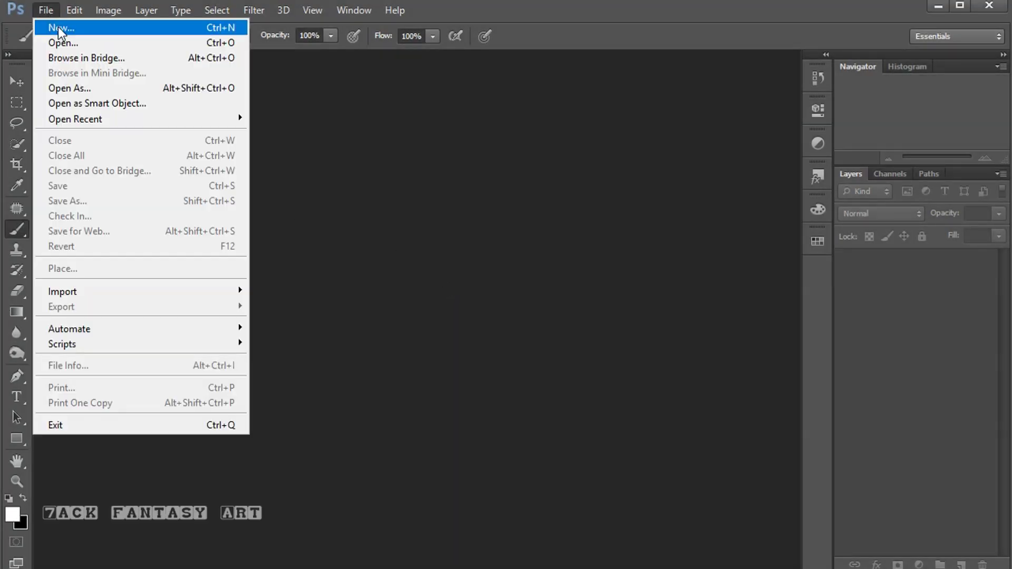
pyautogui.click(58, 26)
pyautogui.doubleClick(434, 178)
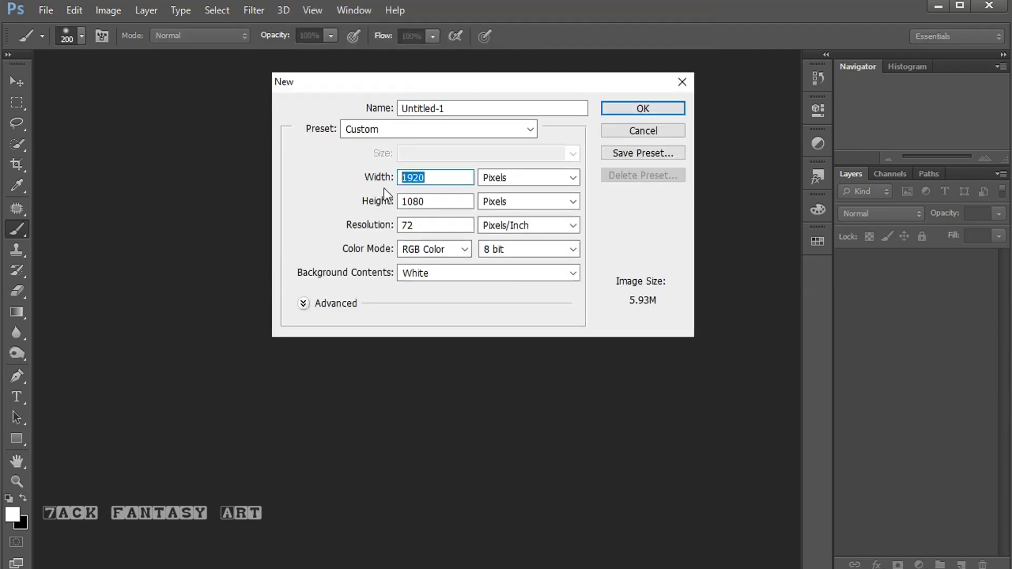
pyautogui.moveTo(435, 202); pyautogui.dragTo(376, 206)
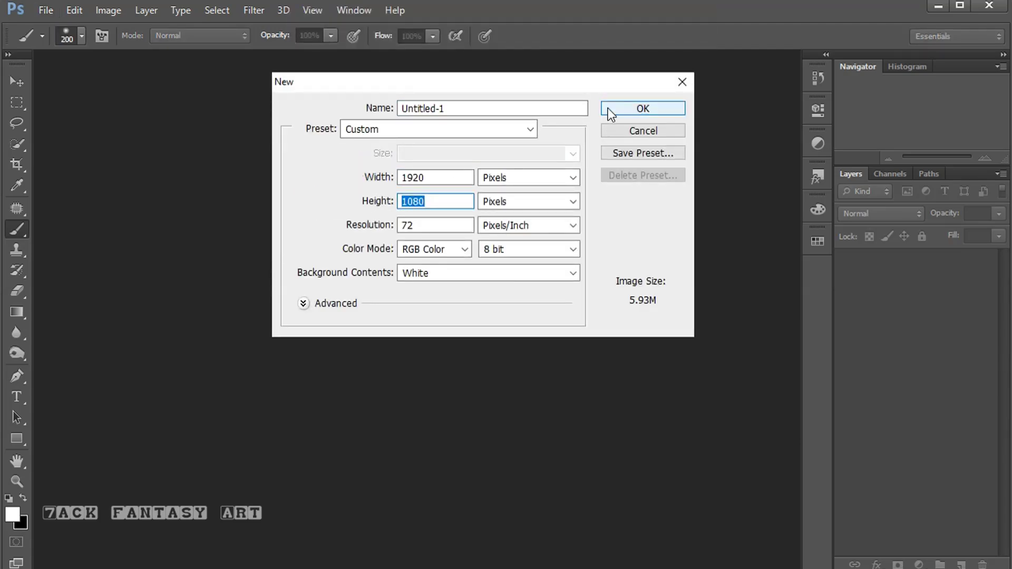
pyautogui.click(609, 108)
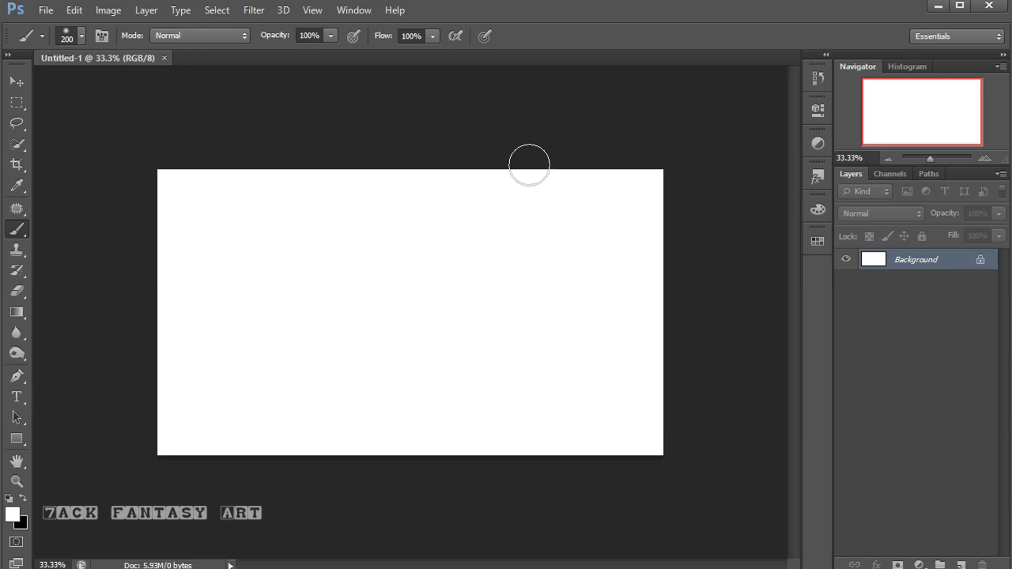
# Place the stars_sky image and stretch it to fill the canvas
pyautogui.click(44, 10)
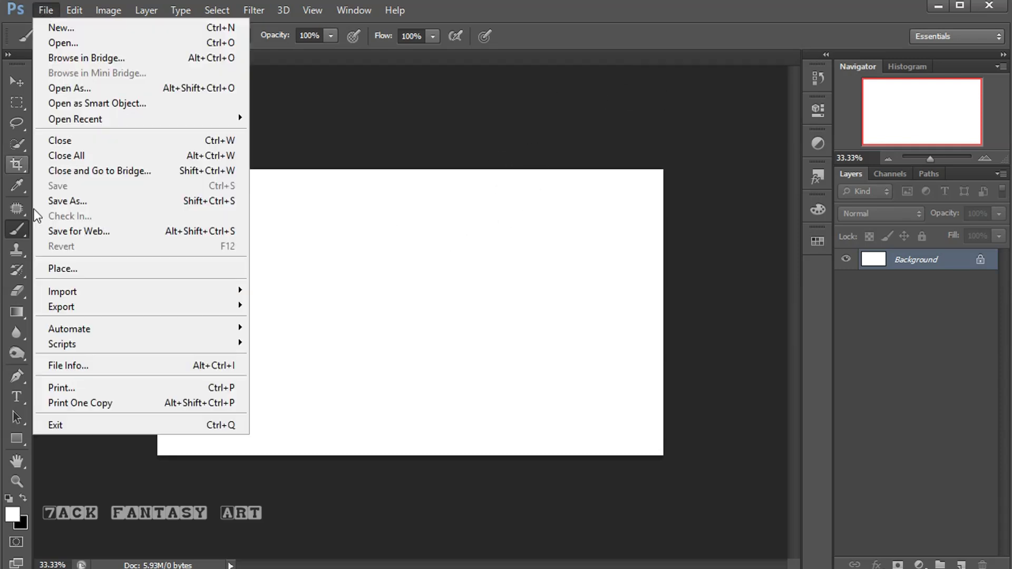
pyautogui.click(65, 268)
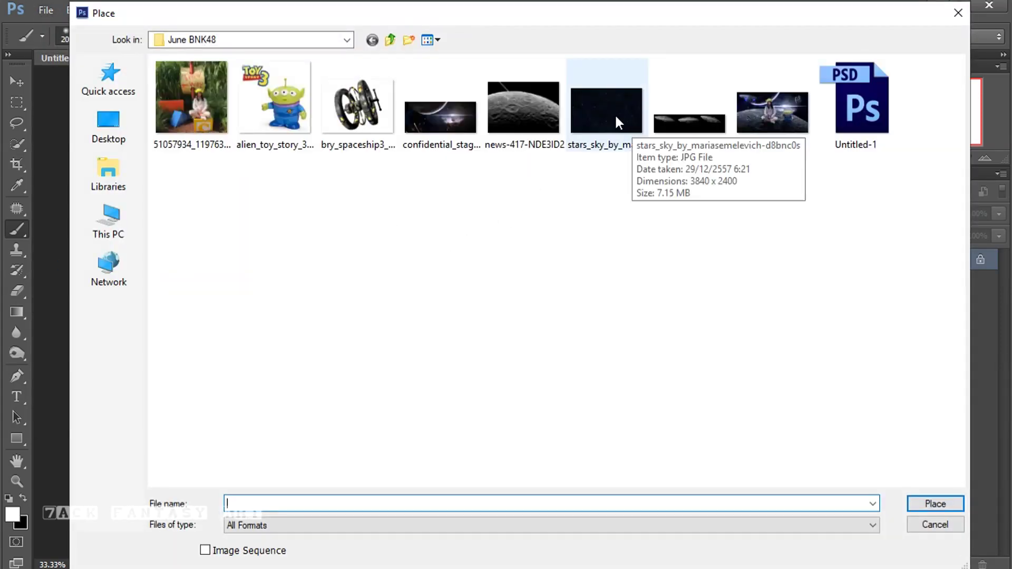
pyautogui.click(615, 113)
pyautogui.click(934, 505)
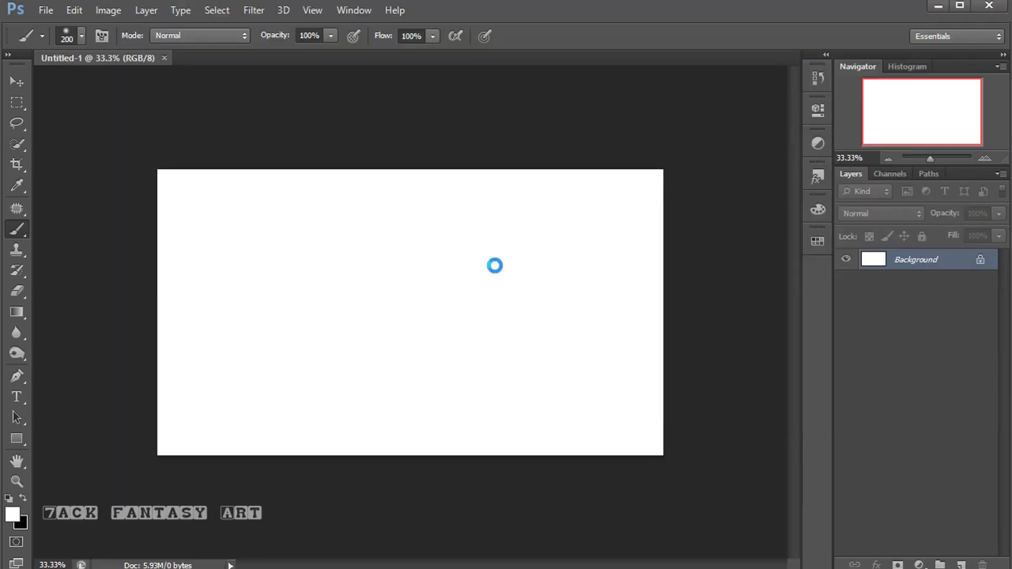
pyautogui.moveTo(400, 321); pyautogui.dragTo(664, 455)
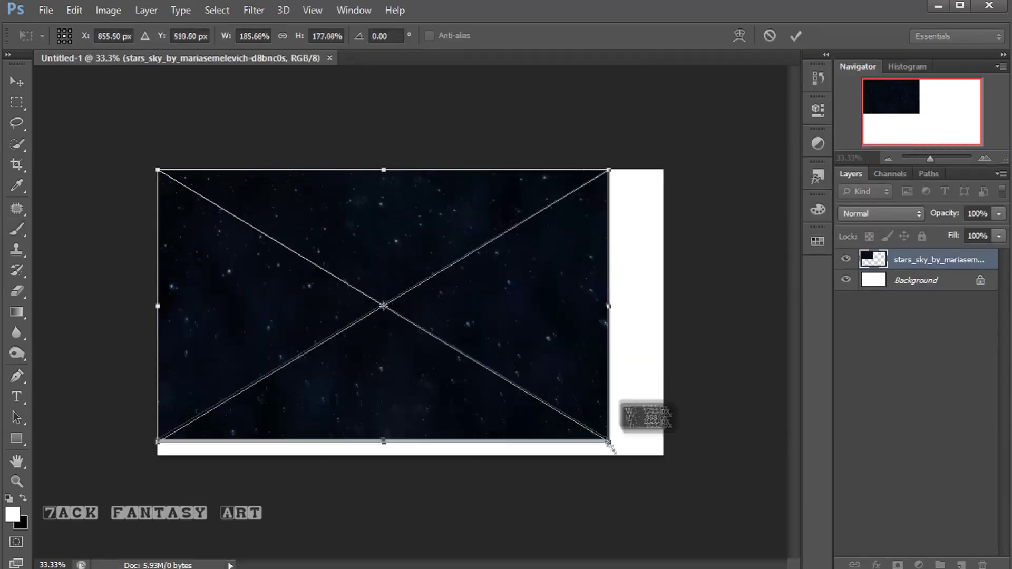
pyautogui.press('b')
pyautogui.click(796, 35)
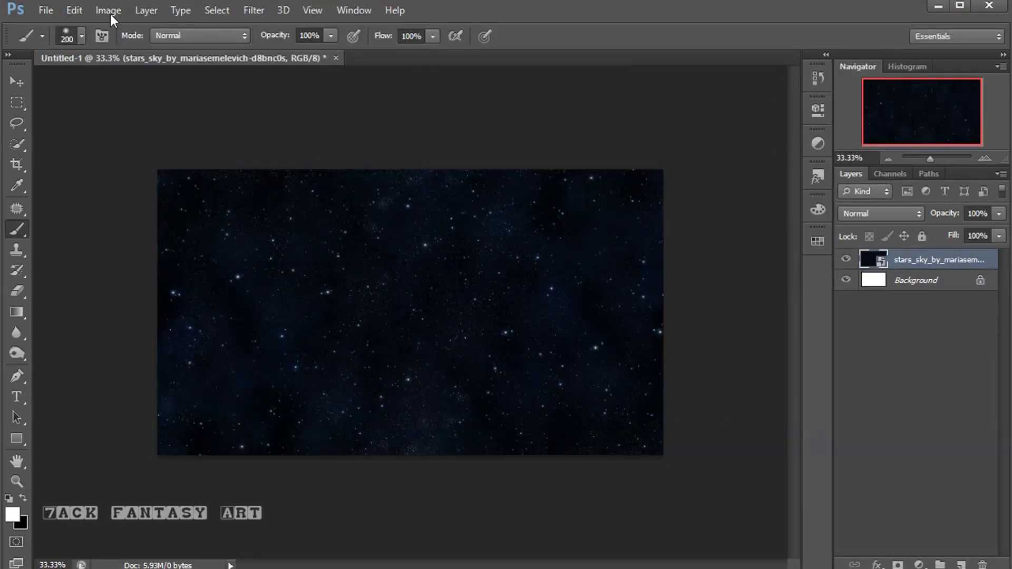
pyautogui.click(46, 10)
pyautogui.click(232, 263)
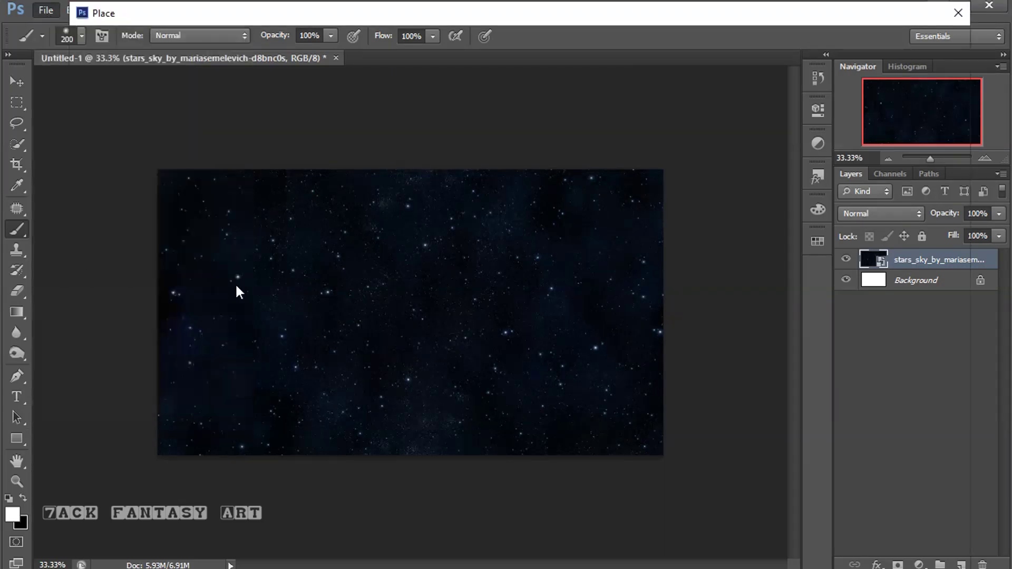
# Place the confidential_stage planet image at the top-left and enlarge it across the upper canvas
pyautogui.click(443, 100)
pyautogui.click(934, 505)
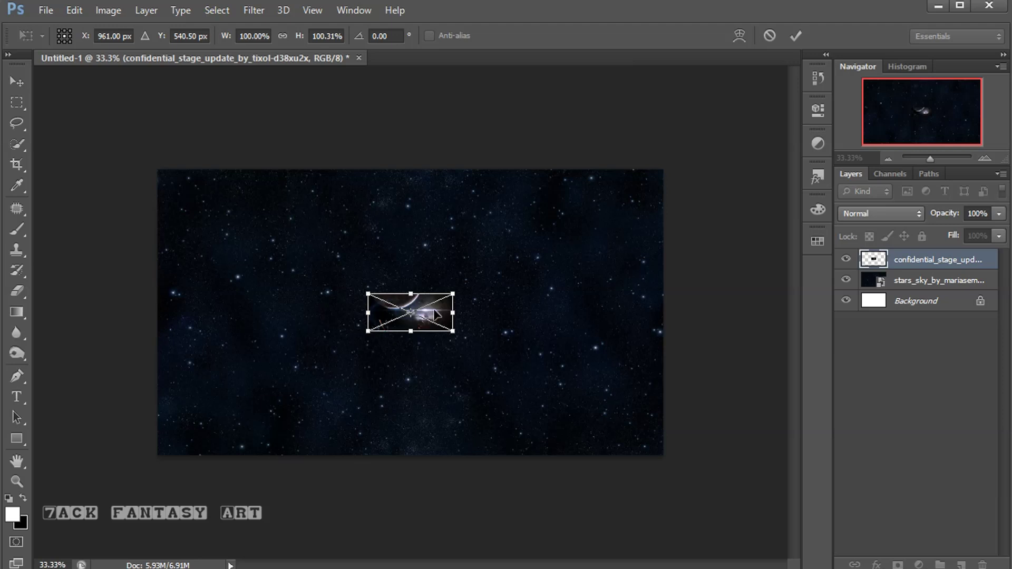
pyautogui.moveTo(436, 315); pyautogui.dragTo(228, 191)
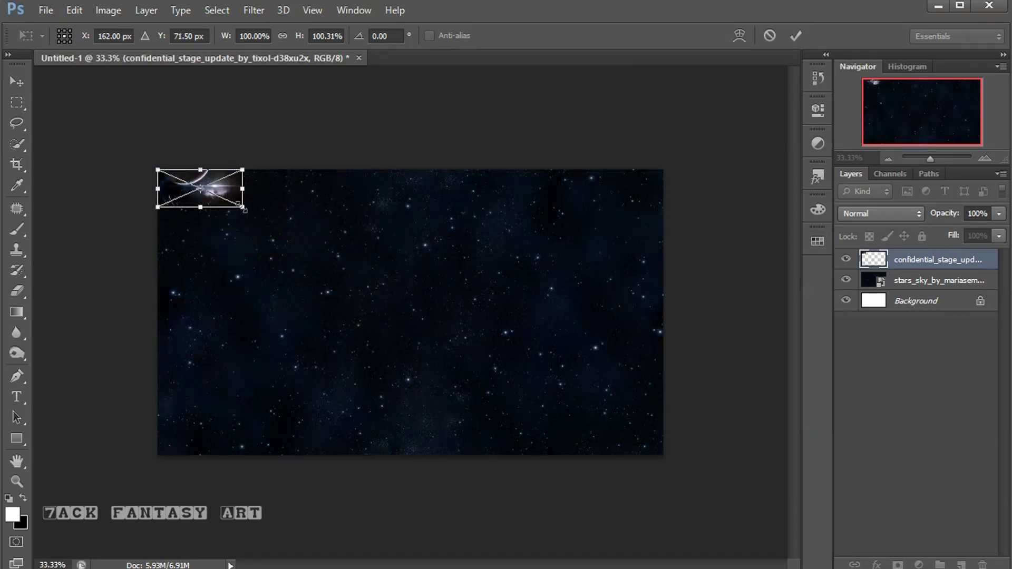
pyautogui.moveTo(244, 210); pyautogui.dragTo(673, 371)
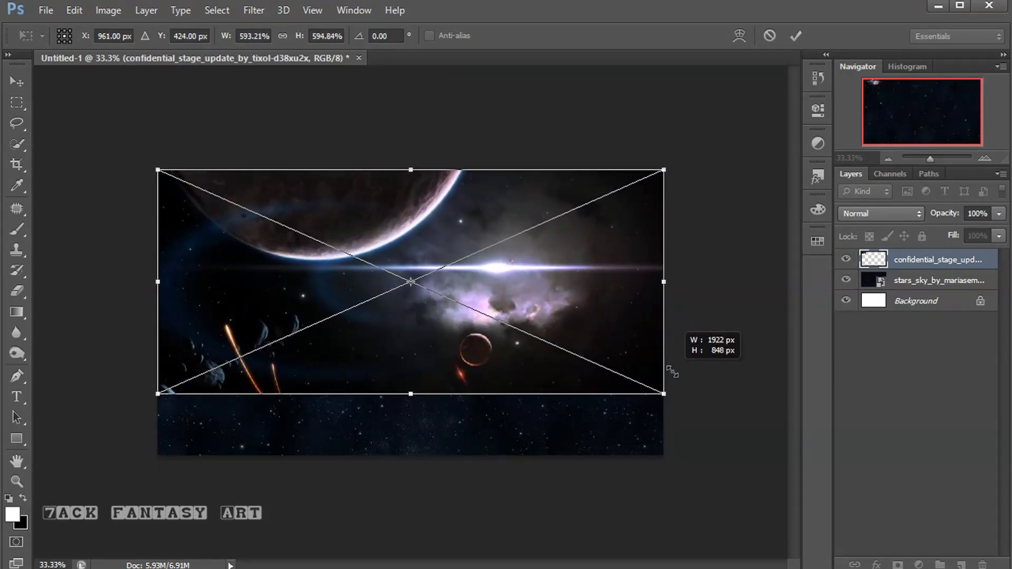
pyautogui.click(796, 35)
pyautogui.press('b')
# Set the planet layer's blend mode to Screen
pyautogui.click(859, 212)
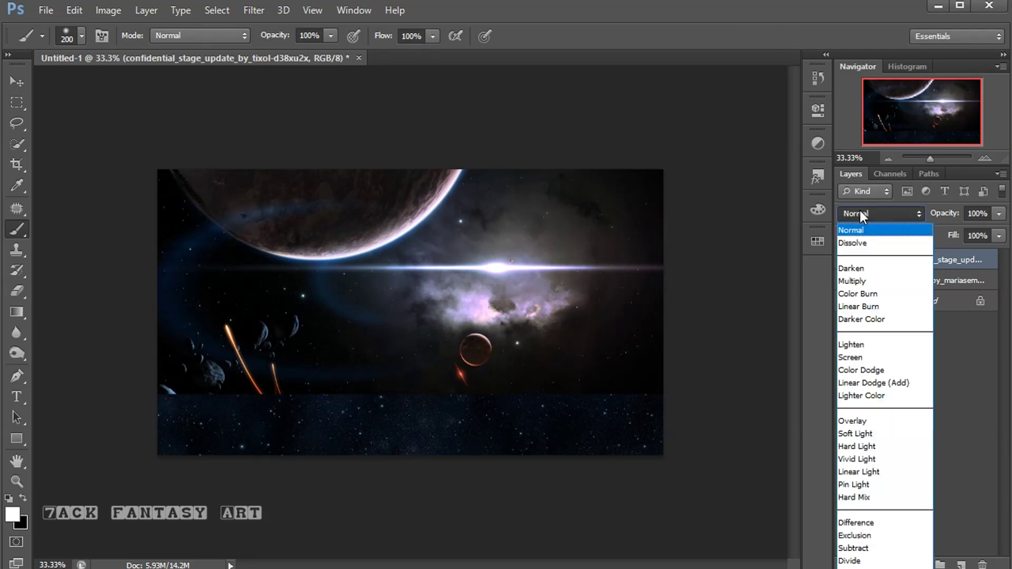
pyautogui.click(862, 354)
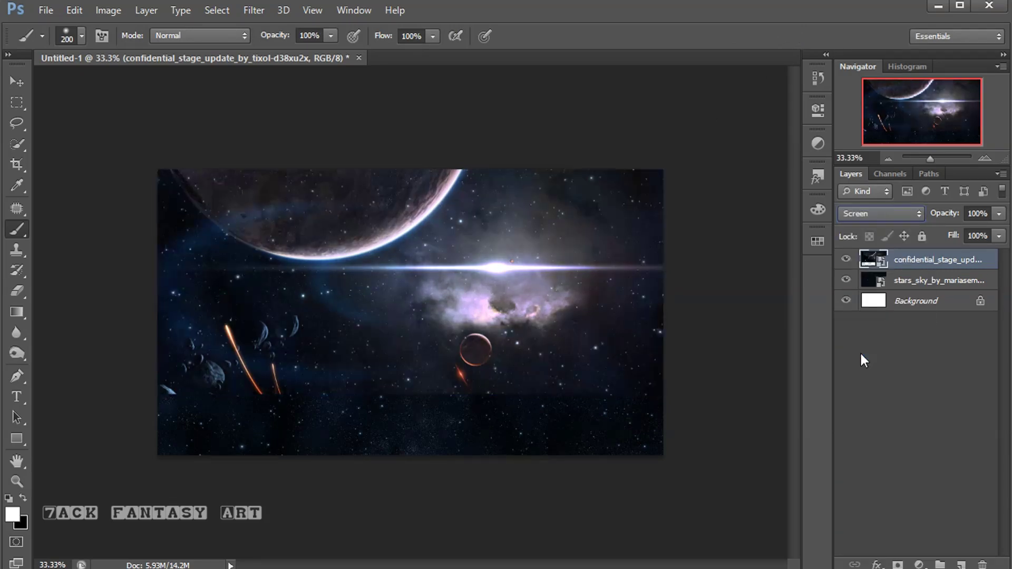
pyautogui.click(920, 562)
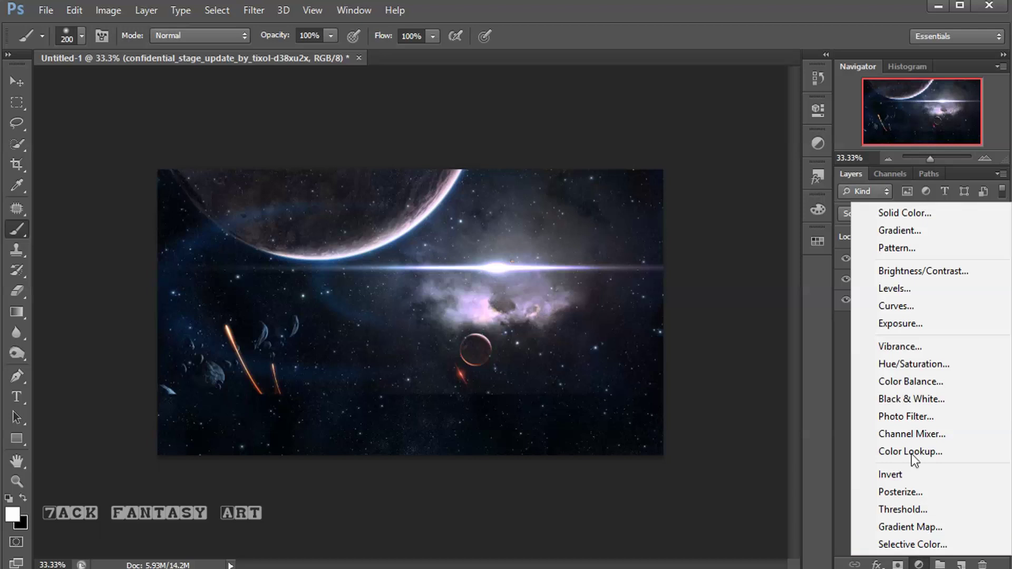
# Add a Levels layer clipped to the planet with inputs 20, 1.21 and 220
pyautogui.click(901, 295)
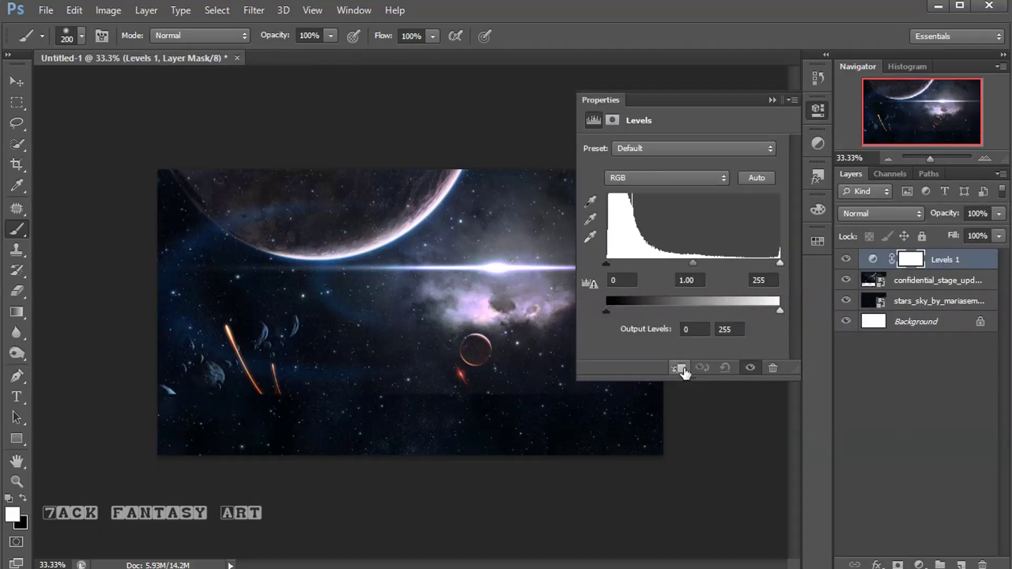
pyautogui.click(682, 368)
pyautogui.moveTo(612, 263); pyautogui.dragTo(618, 262)
pyautogui.moveTo(780, 261); pyautogui.dragTo(757, 261)
pyautogui.moveTo(688, 262); pyautogui.dragTo(680, 261)
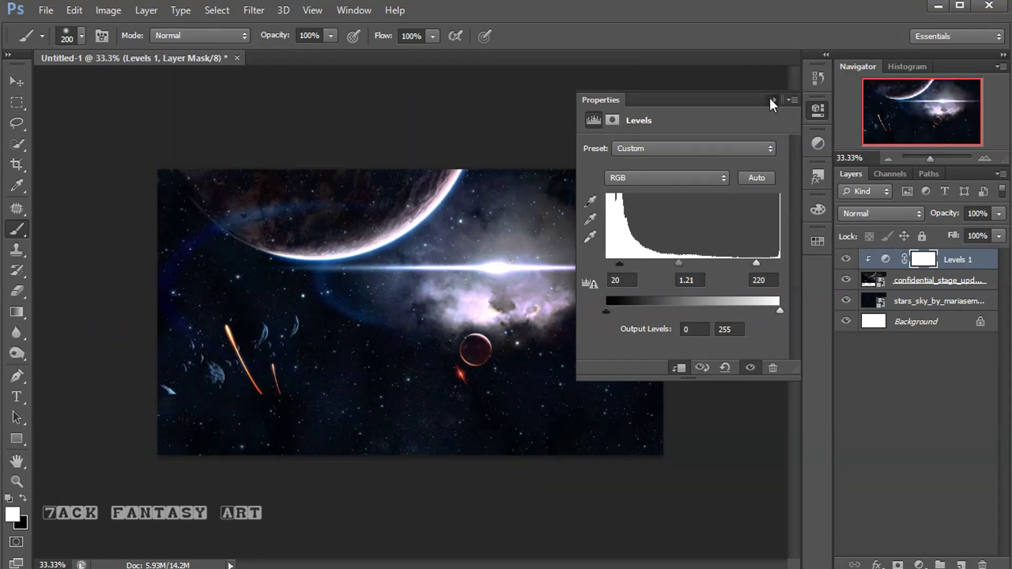
pyautogui.click(772, 100)
pyautogui.click(847, 260)
pyautogui.click(847, 259)
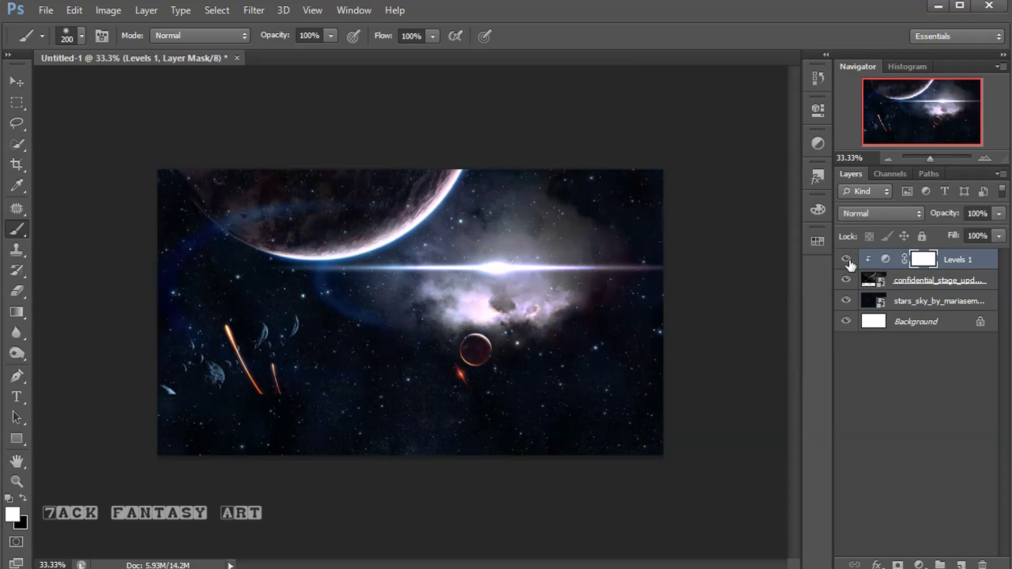
pyautogui.click(961, 260)
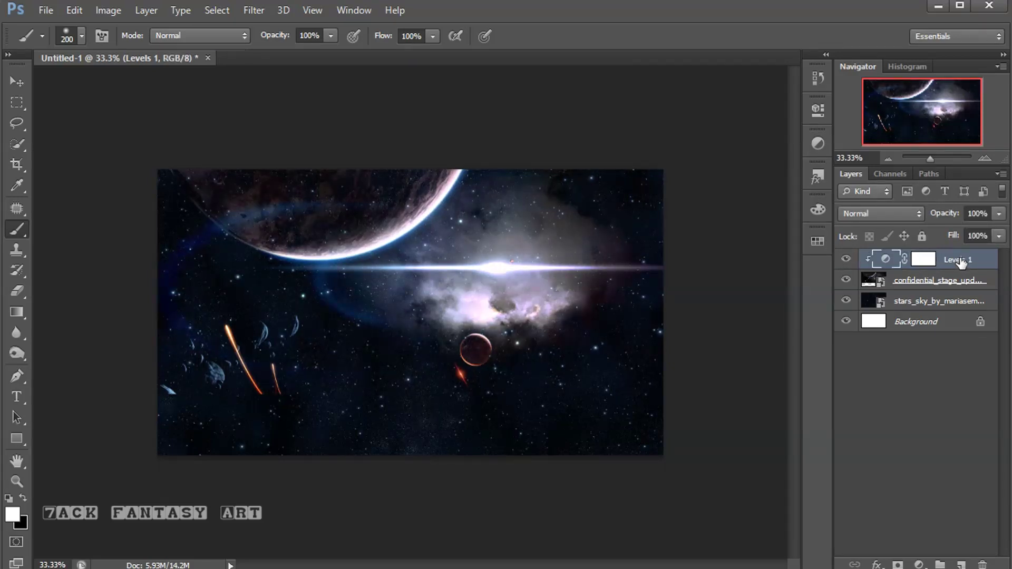
pyautogui.click(45, 10)
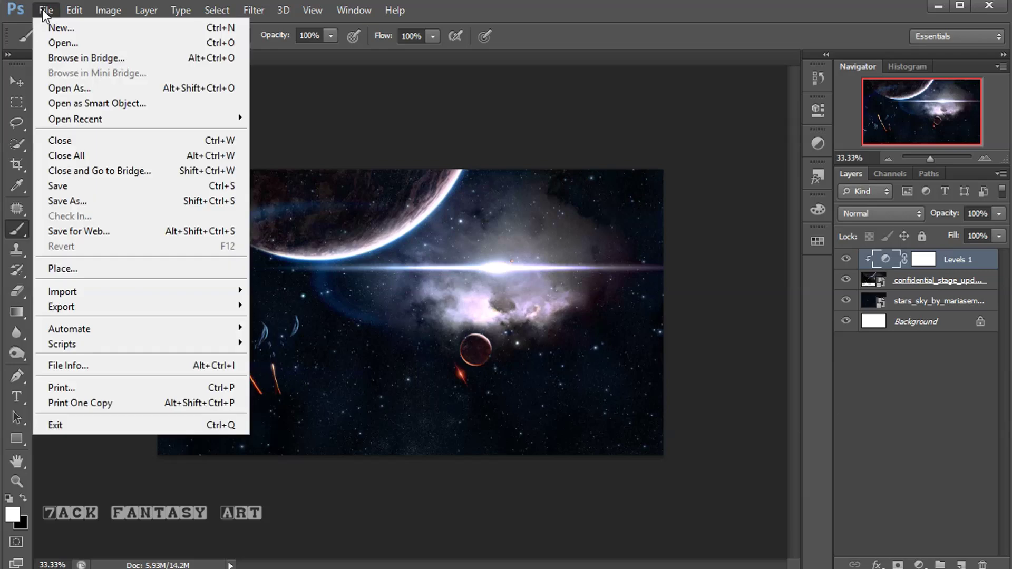
# Place news-417-NDE3ID2 at about 185% across the lower canvas and rasterize it
pyautogui.click(77, 269)
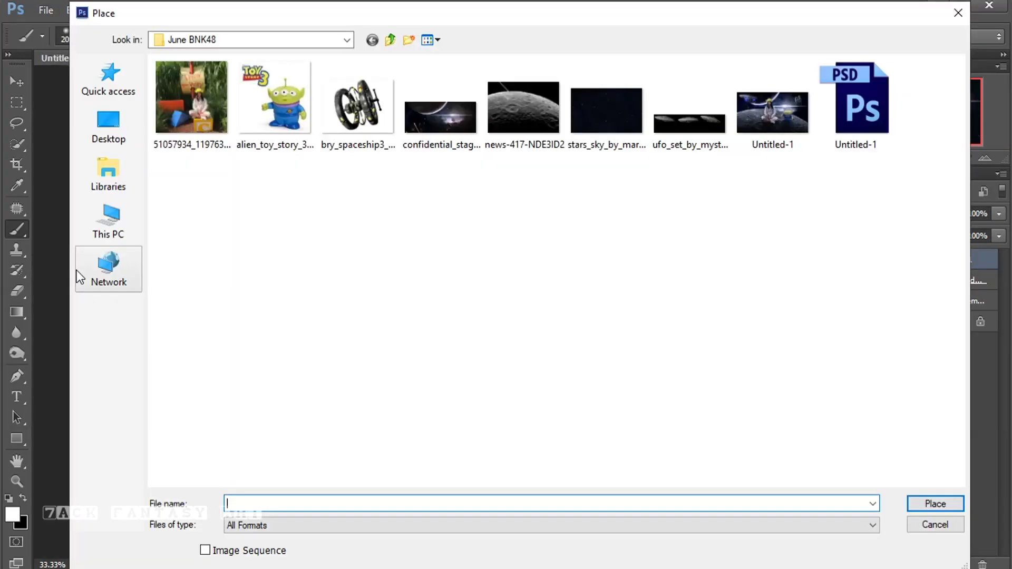
pyautogui.click(501, 103)
pyautogui.click(915, 503)
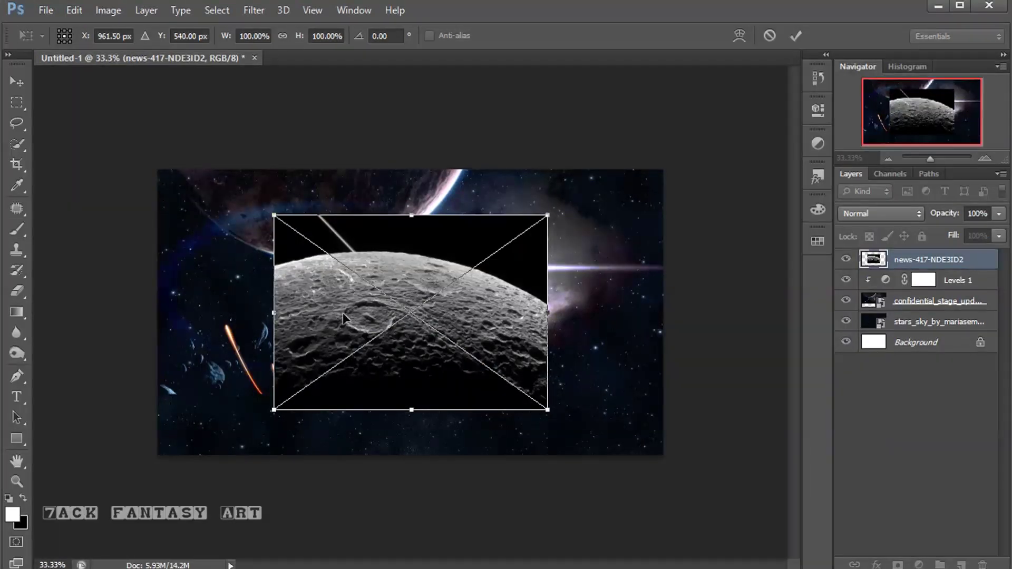
pyautogui.moveTo(343, 318); pyautogui.dragTo(228, 365)
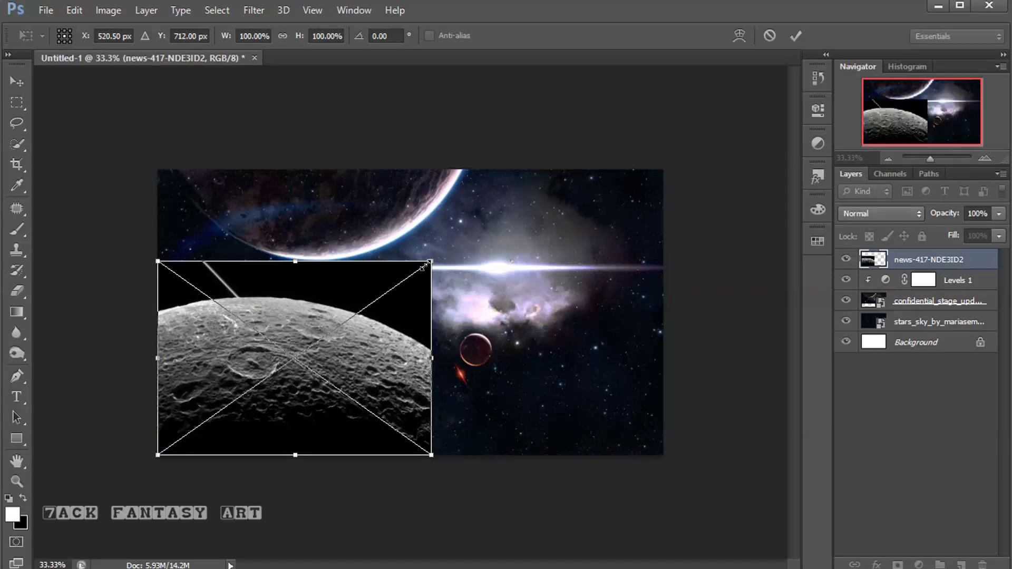
pyautogui.moveTo(426, 265); pyautogui.dragTo(665, 95)
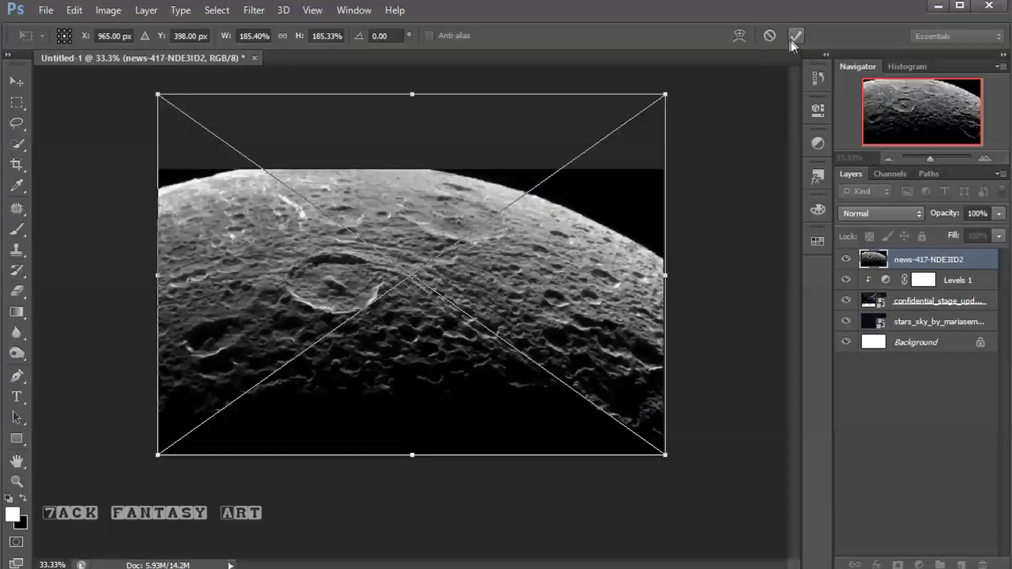
pyautogui.moveTo(405, 339); pyautogui.dragTo(414, 485)
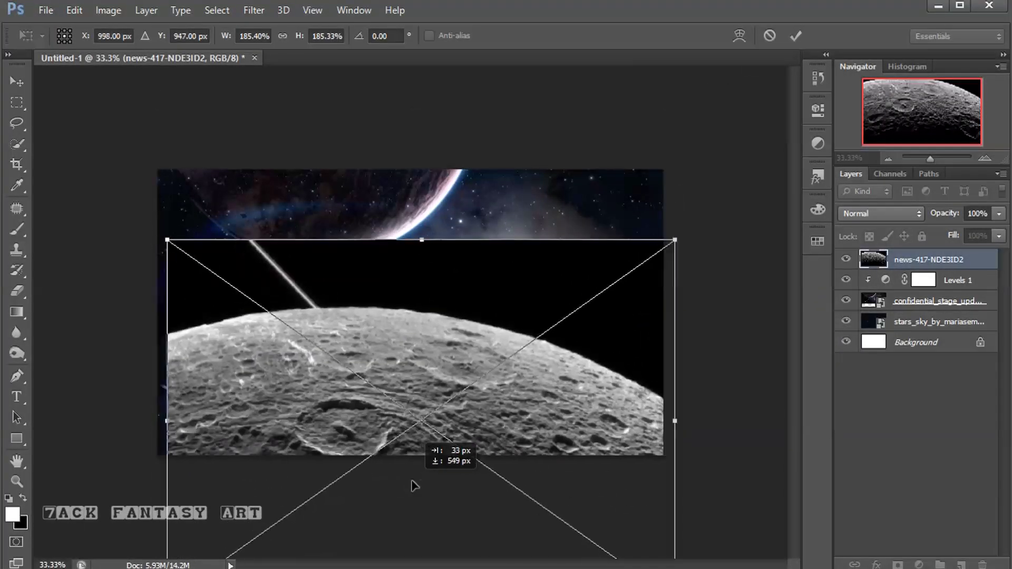
pyautogui.moveTo(414, 485); pyautogui.dragTo(404, 471)
pyautogui.press('b')
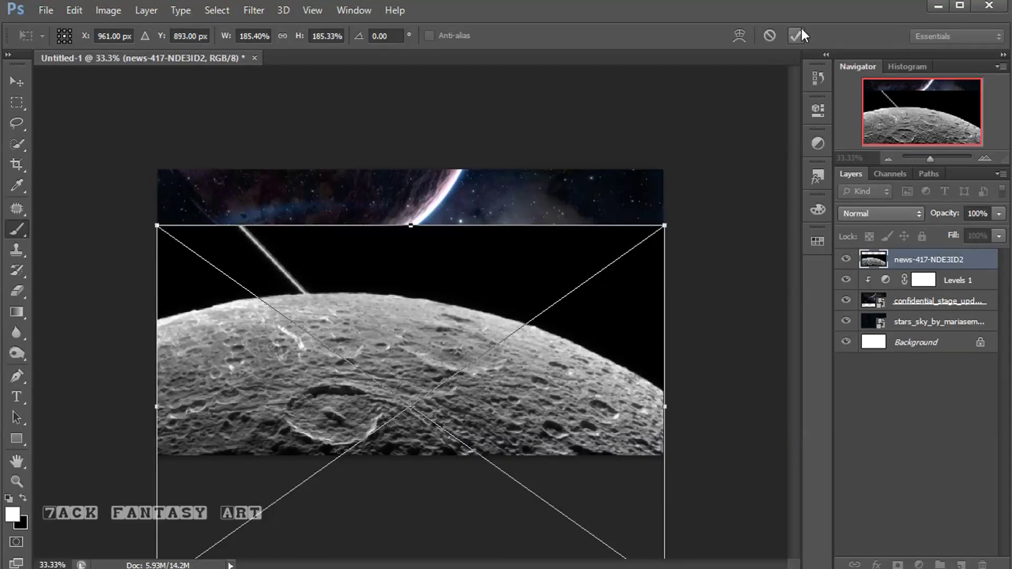
pyautogui.click(797, 35)
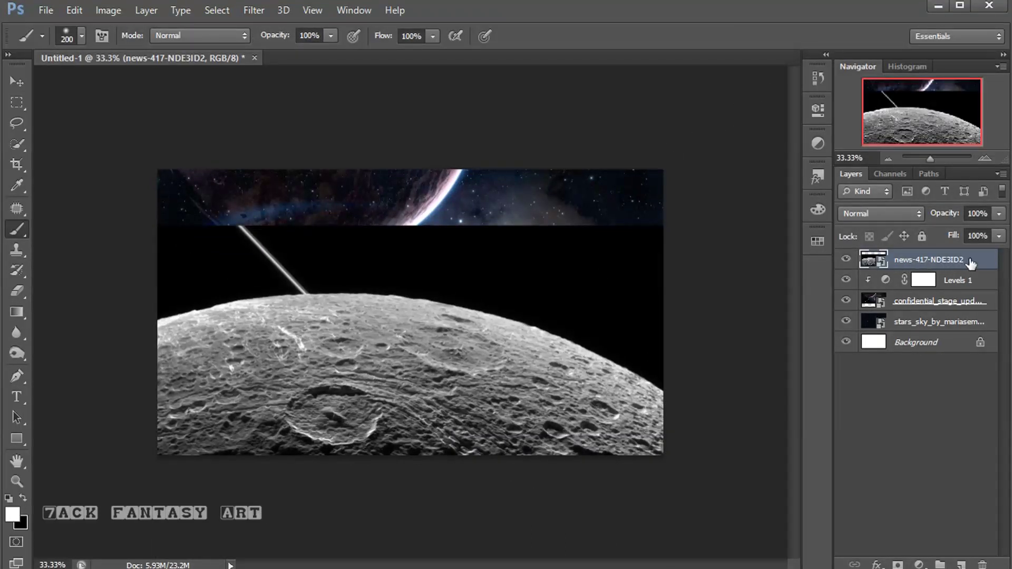
pyautogui.rightClick(970, 260)
pyautogui.click(814, 214)
# Quick-select the moon photo's black sky, delete it, and deselect
pyautogui.click(18, 145)
pyautogui.click(88, 143)
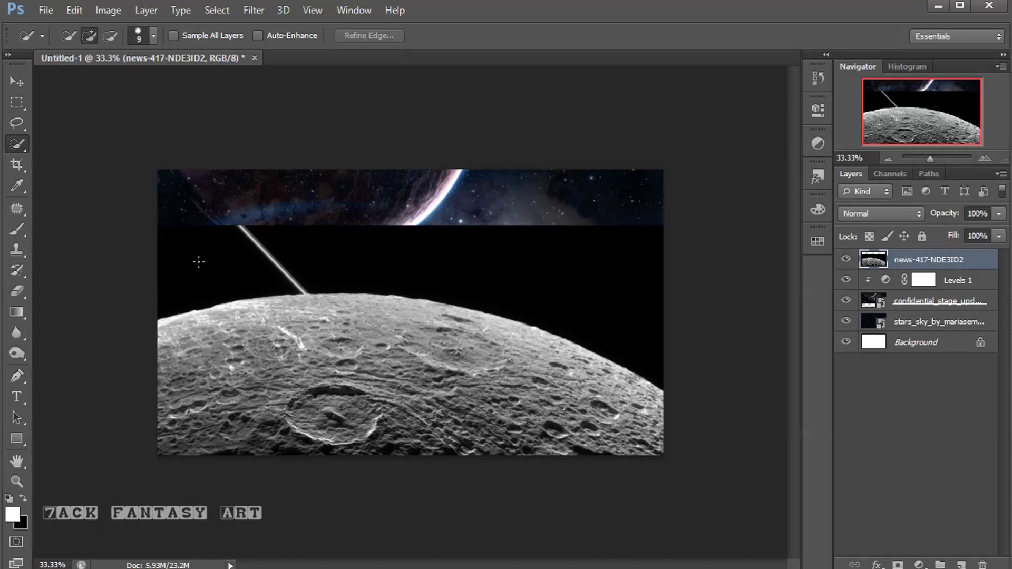
pyautogui.press(']')
pyautogui.press(']')
pyautogui.moveTo(174, 239)
pyautogui.mouseDown()
pyautogui.moveTo(172, 269)
pyautogui.moveTo(329, 249)
pyautogui.moveTo(643, 311)
pyautogui.mouseUp()
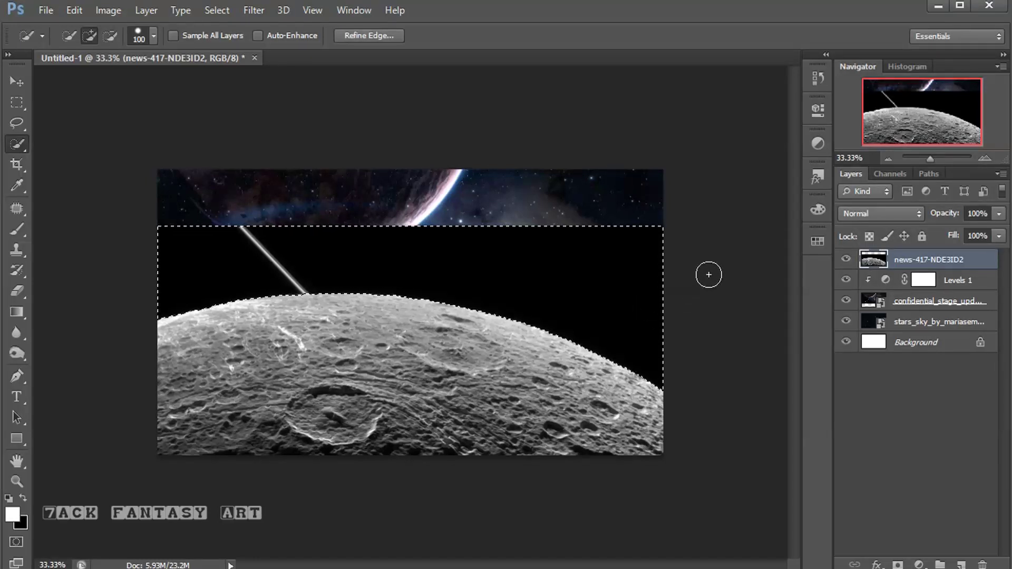
pyautogui.press('Delete')
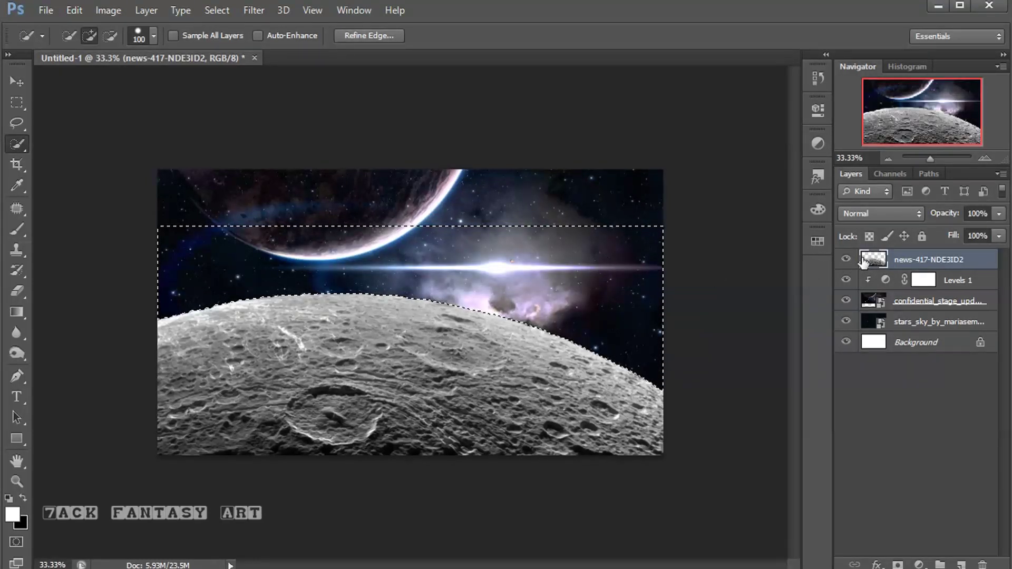
pyautogui.hotkey('ctrl', 'd')
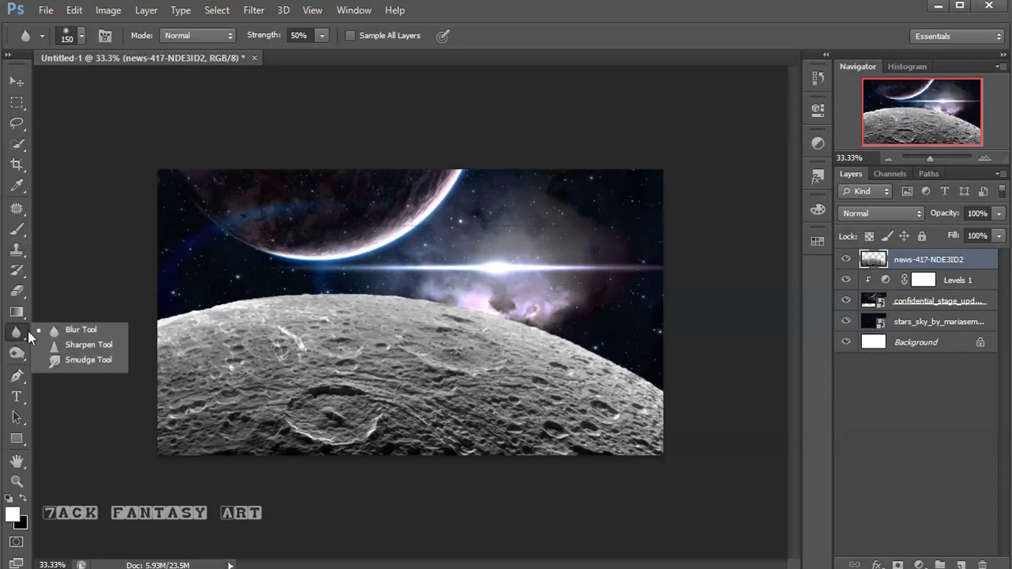
# Choose the Blur tool with Strength set to 33%
pyautogui.moveTo(17, 334); pyautogui.dragTo(89, 330)
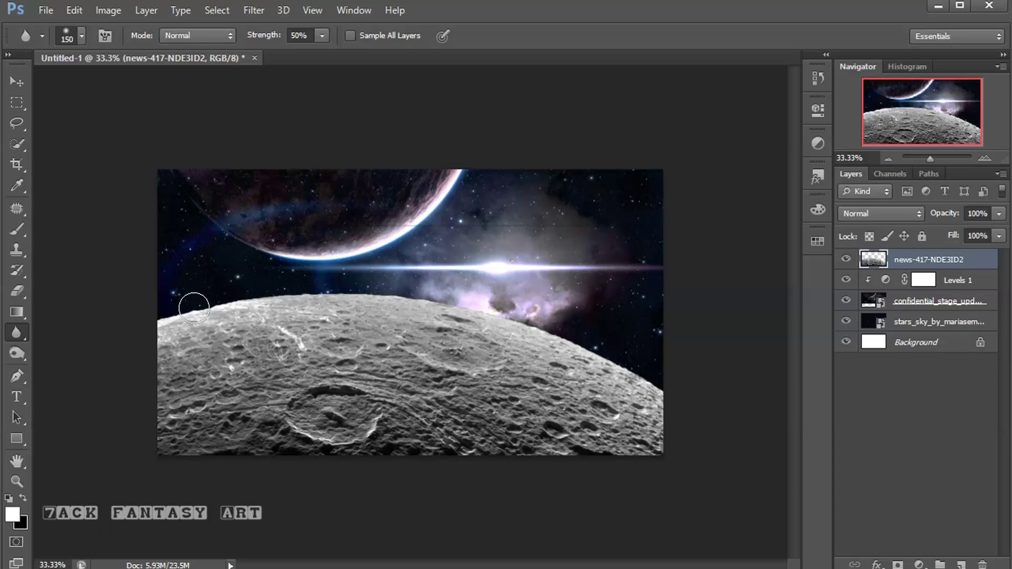
pyautogui.click(311, 36)
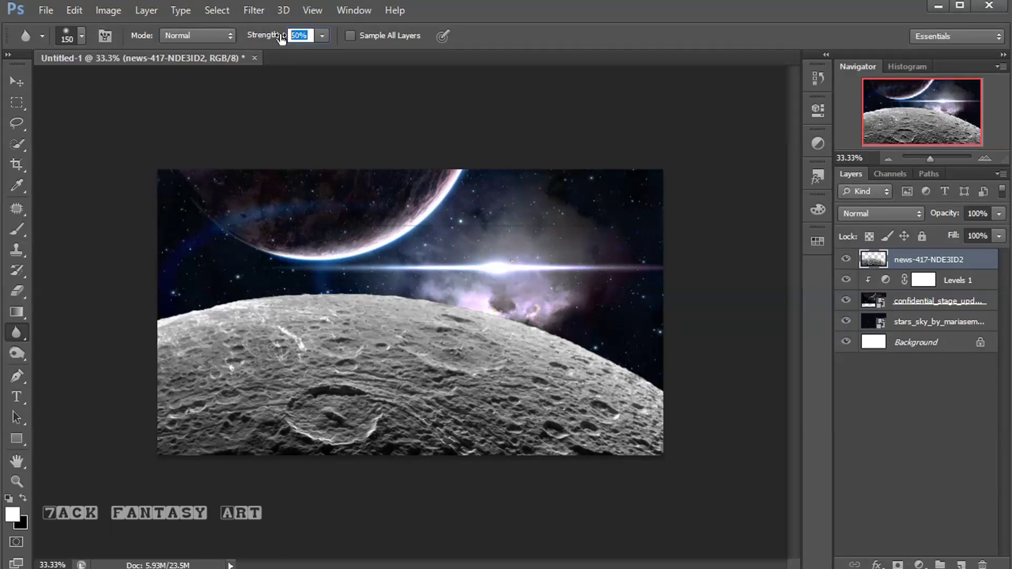
pyautogui.click(321, 34)
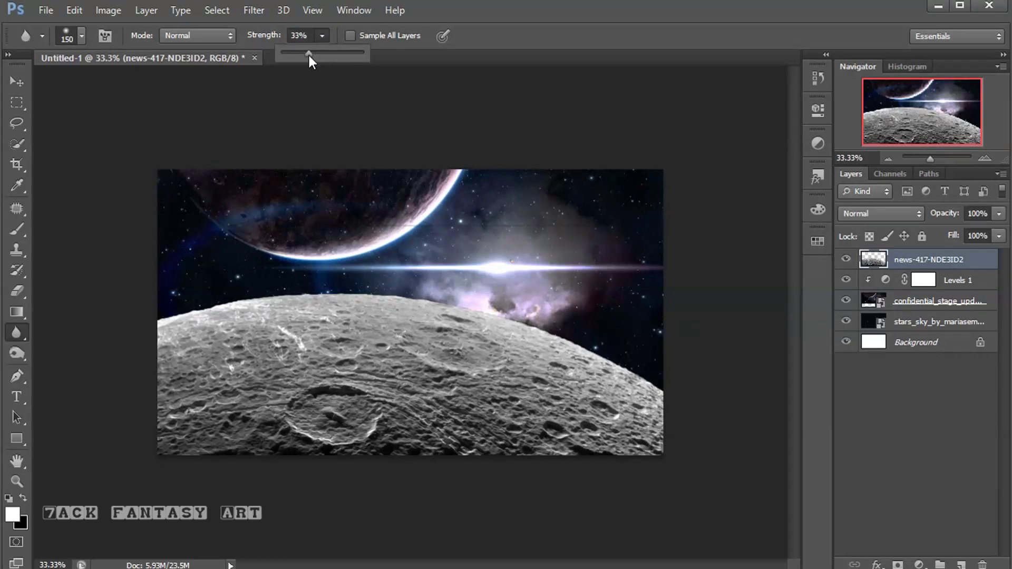
pyautogui.click(417, 92)
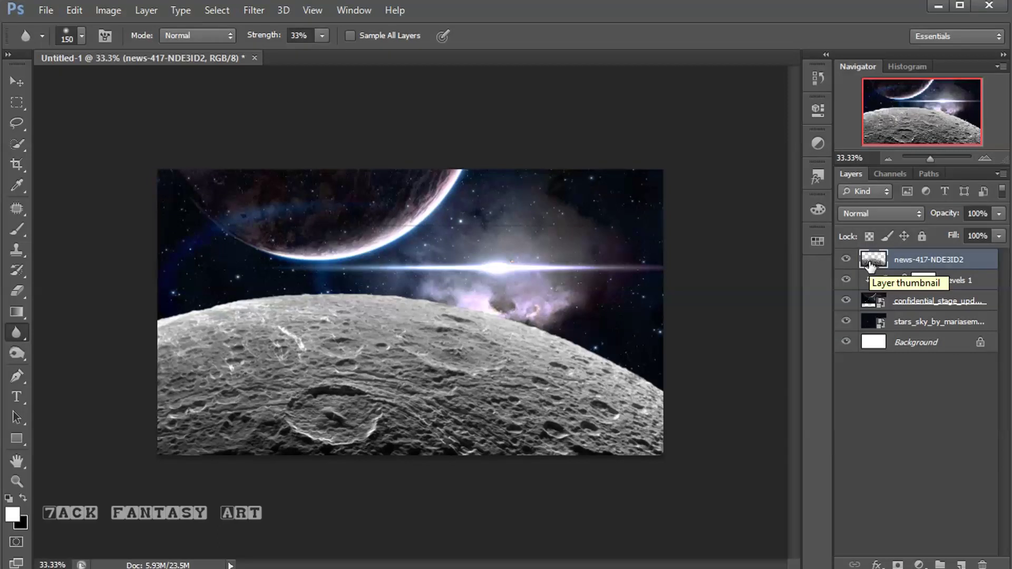
pyautogui.click(919, 564)
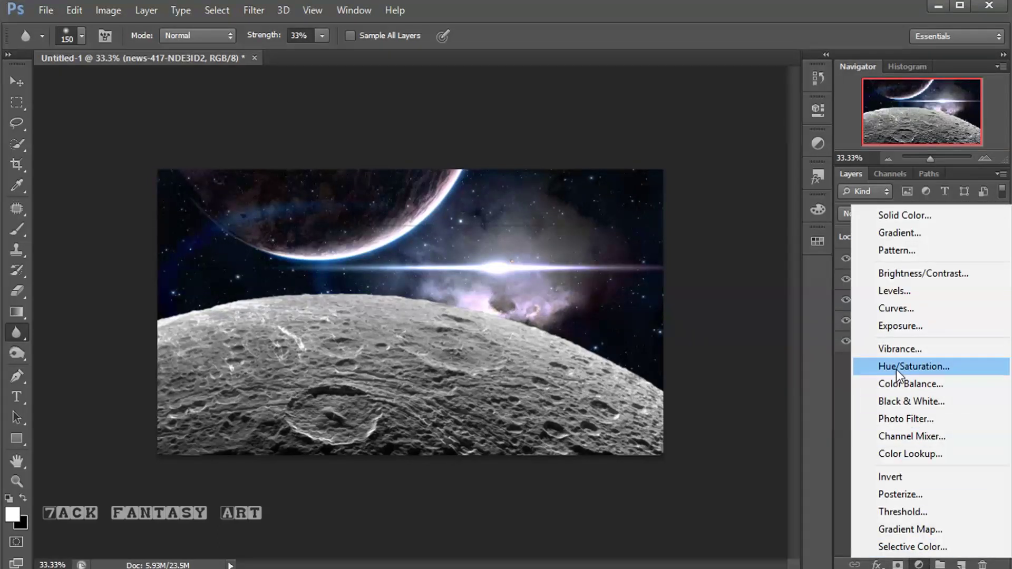
# Add a Hue/Saturation layer clipped to the moon with Saturation -30 and Lightness -30
pyautogui.click(897, 368)
pyautogui.click(678, 371)
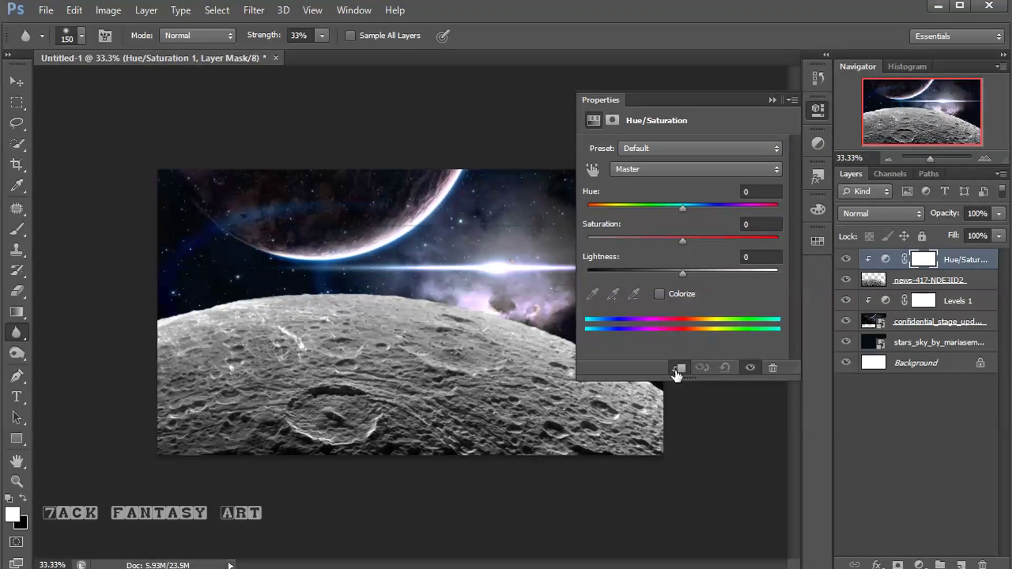
pyautogui.moveTo(683, 240); pyautogui.dragTo(654, 241)
pyautogui.moveTo(683, 274); pyautogui.dragTo(654, 271)
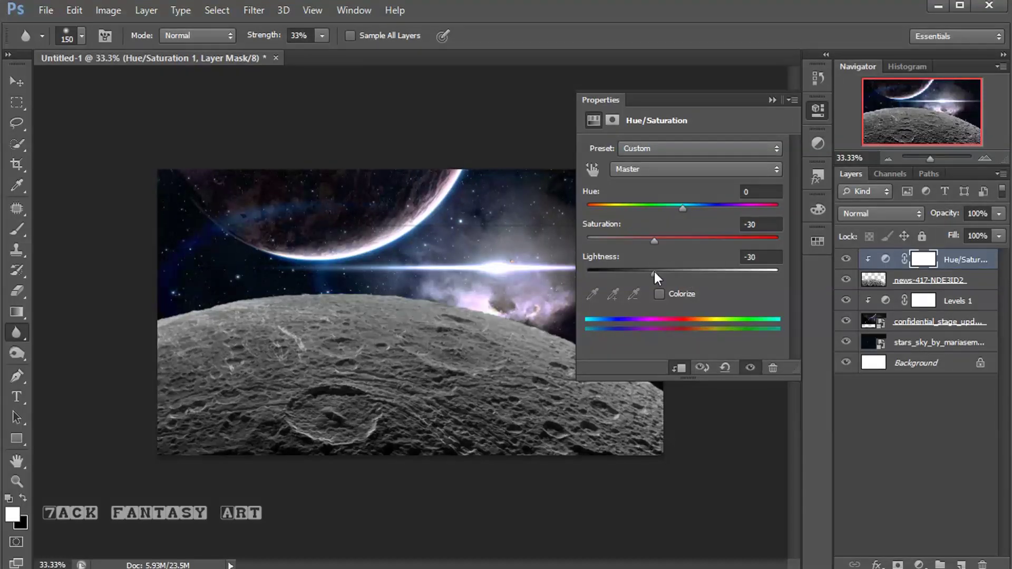
pyautogui.click(773, 100)
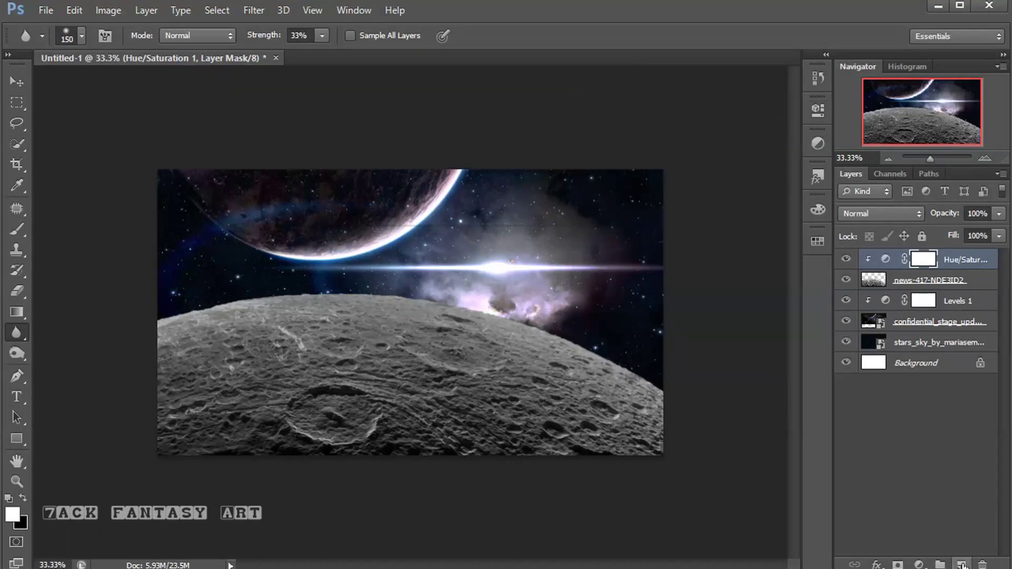
pyautogui.click(962, 564)
# Clip Layer 1 to the moon and set the foreground colour to black
pyautogui.rightClick(942, 264)
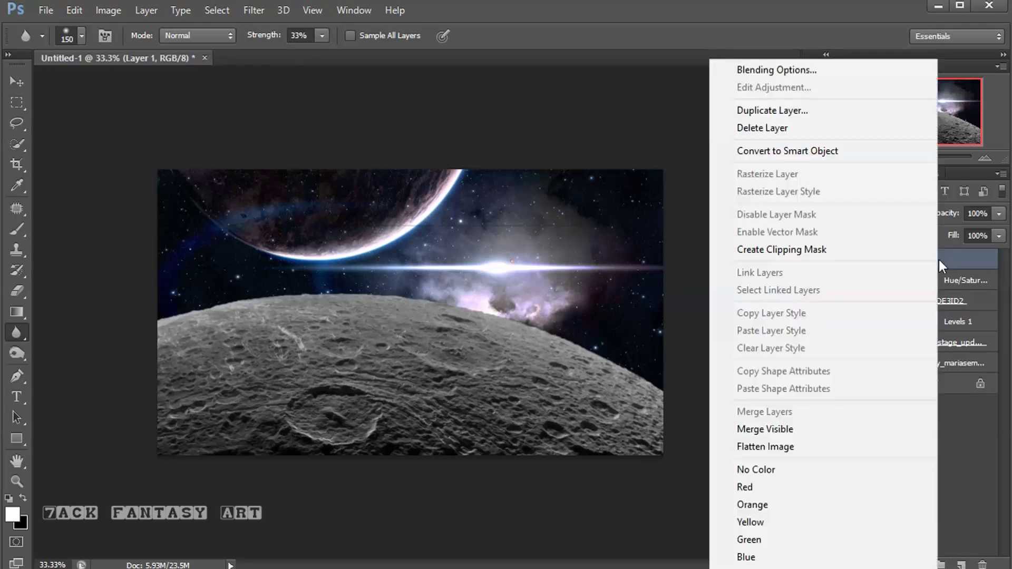
pyautogui.click(850, 250)
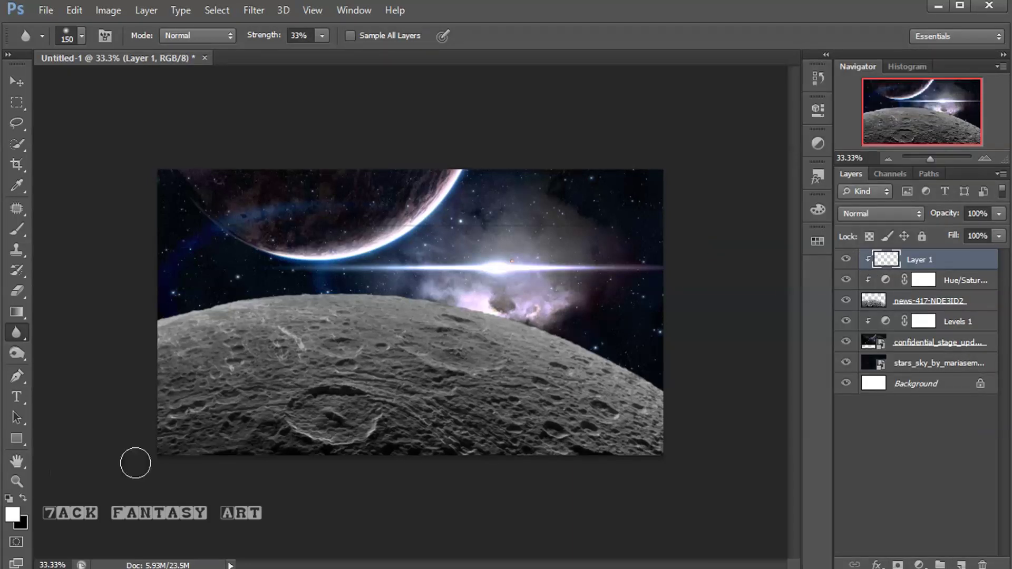
pyautogui.click(13, 514)
pyautogui.moveTo(595, 333); pyautogui.dragTo(466, 473)
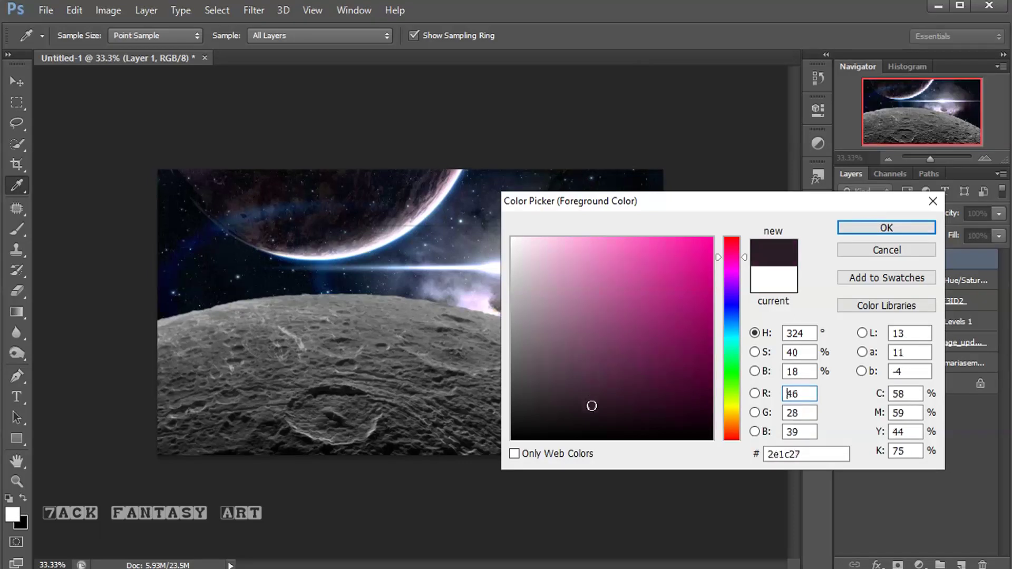
pyautogui.click(853, 227)
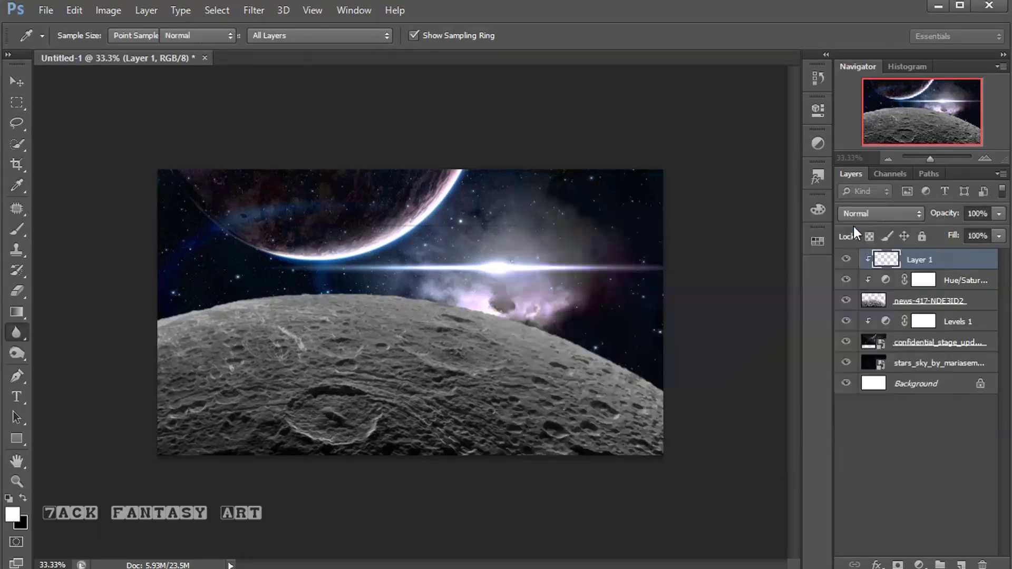
# Paint black shading along the moon's horizon with a 300 px soft round brush
pyautogui.click(11, 232)
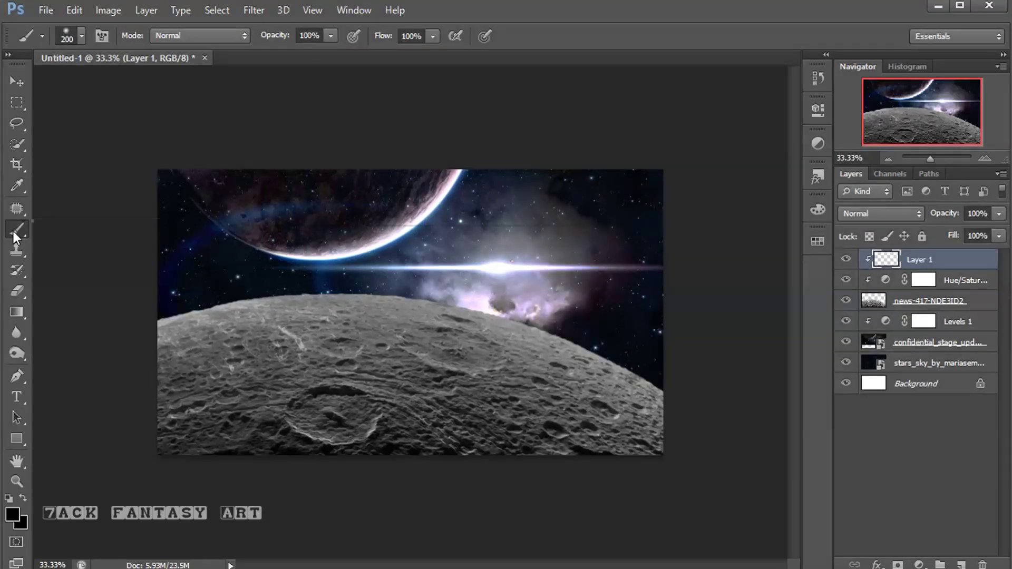
pyautogui.click(82, 35)
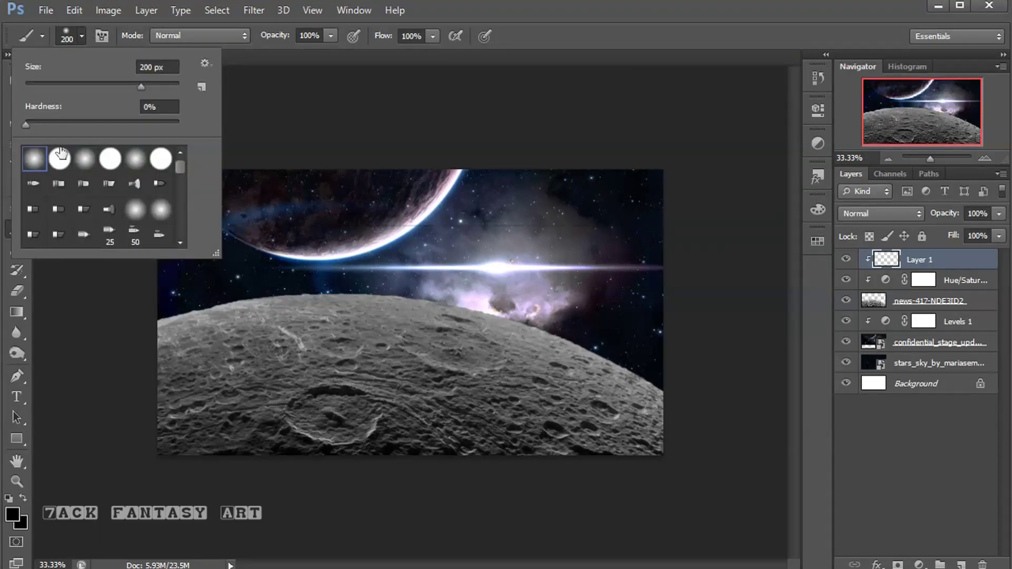
pyautogui.click(536, 35)
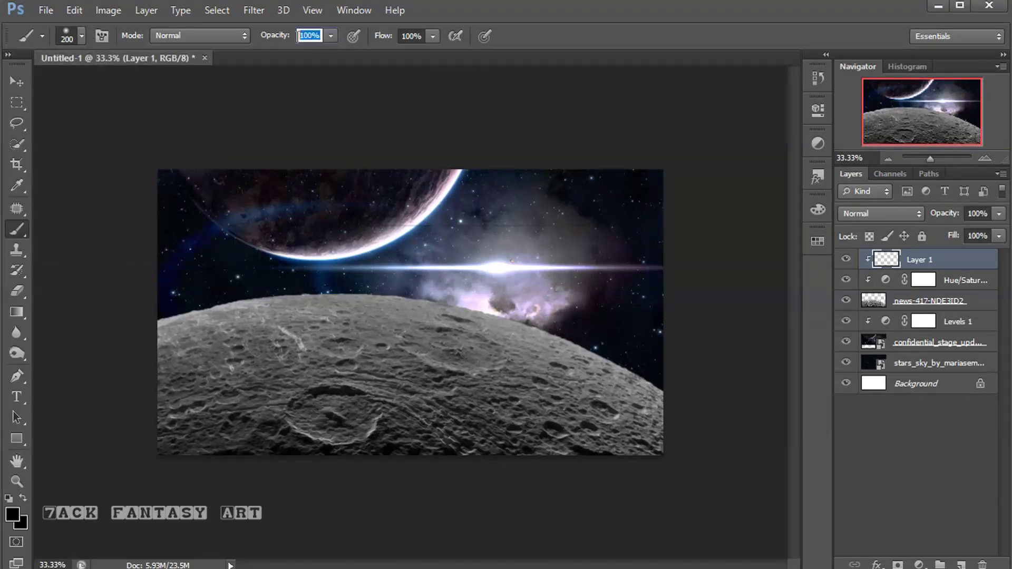
pyautogui.press(']')
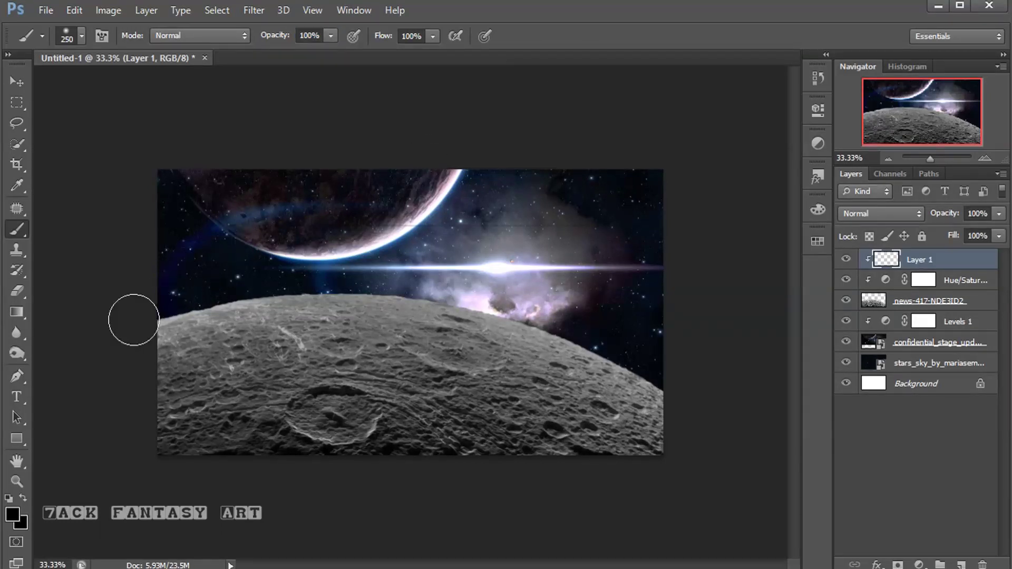
pyautogui.press(']')
pyautogui.moveTo(139, 311)
pyautogui.mouseDown()
pyautogui.moveTo(220, 296)
pyautogui.moveTo(437, 300)
pyautogui.mouseUp()
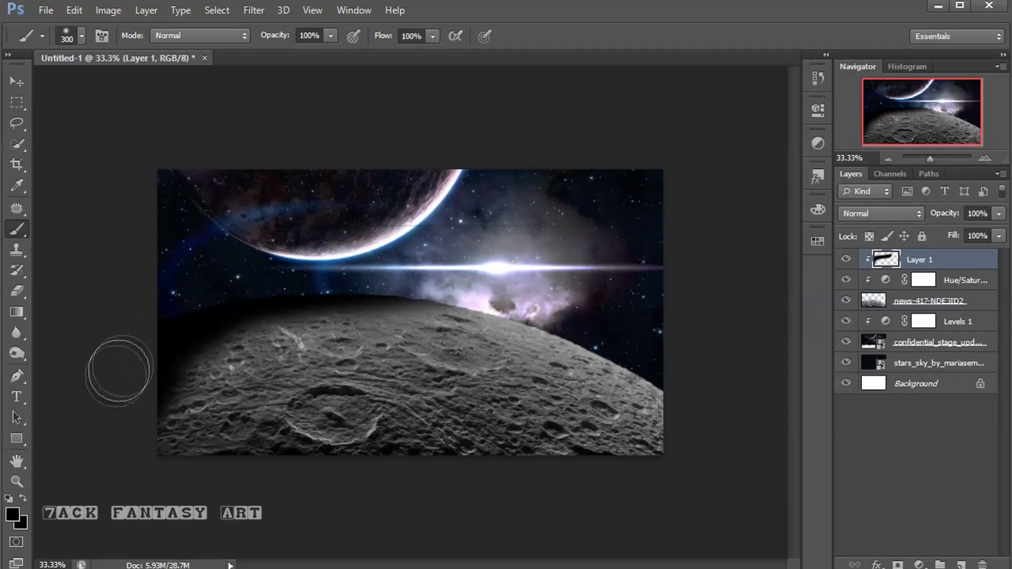
pyautogui.moveTo(311, 285)
pyautogui.mouseDown()
pyautogui.moveTo(511, 289)
pyautogui.moveTo(678, 350)
pyautogui.mouseUp()
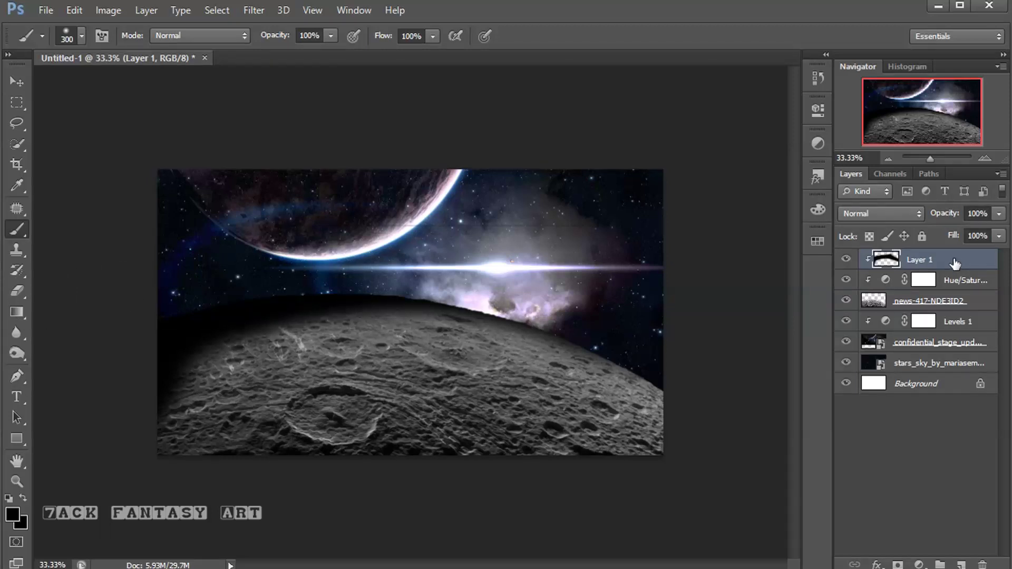
# Set Layer 1 to 30% opacity and add a clipped Layer 2
pyautogui.click(999, 213)
pyautogui.moveTo(1000, 232); pyautogui.dragTo(944, 231)
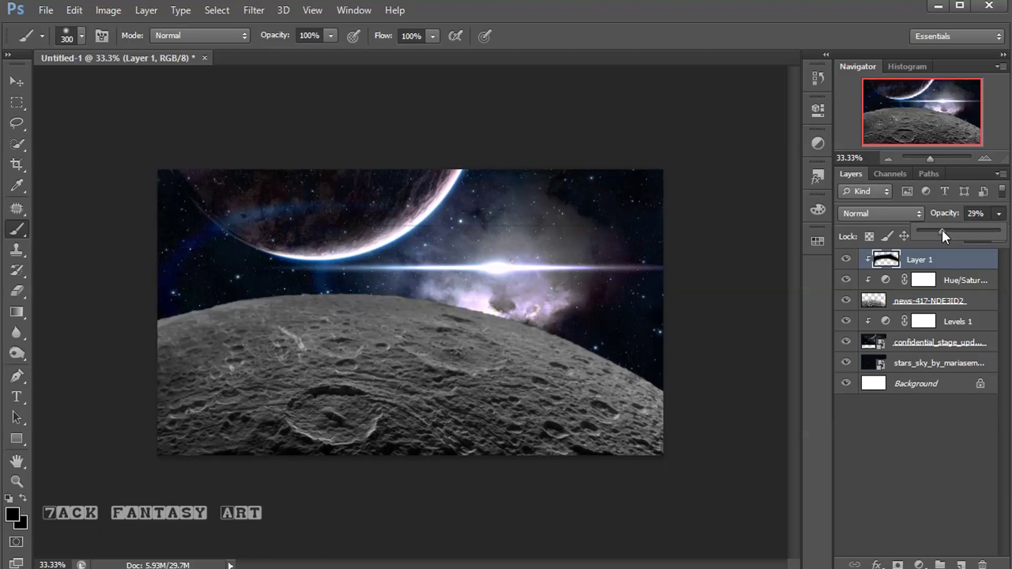
pyautogui.click(847, 260)
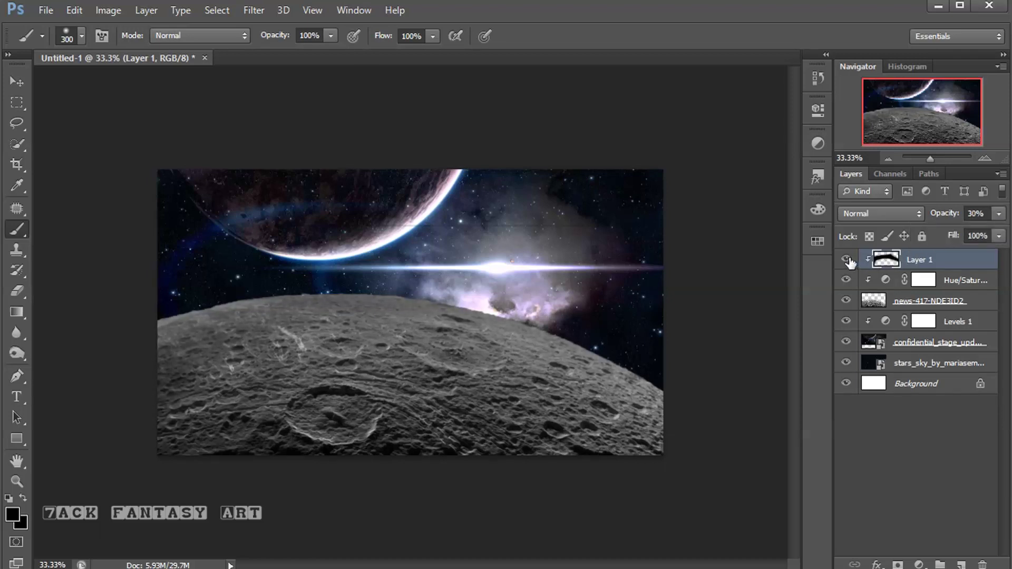
pyautogui.click(846, 260)
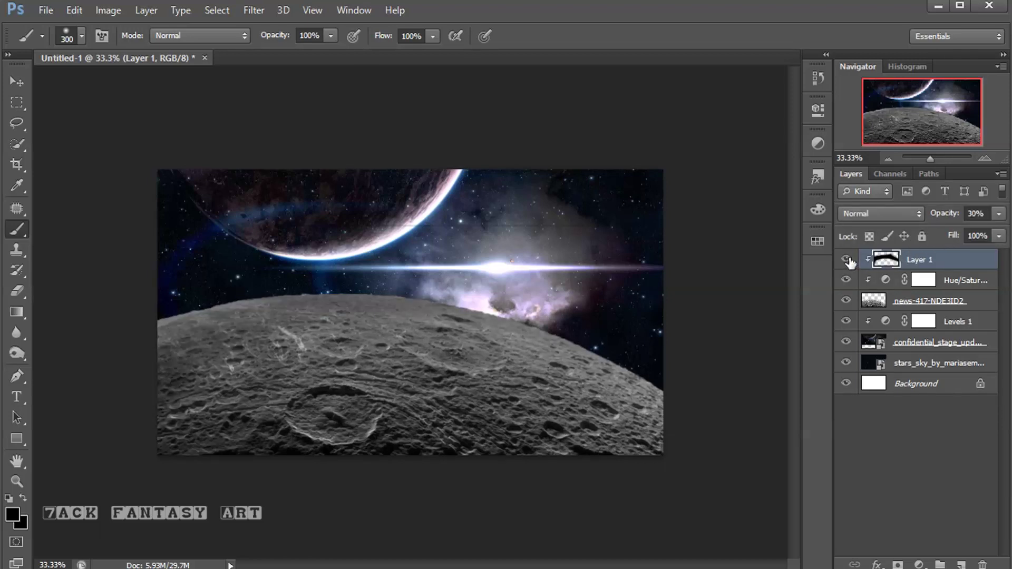
pyautogui.click(962, 565)
pyautogui.click(884, 252)
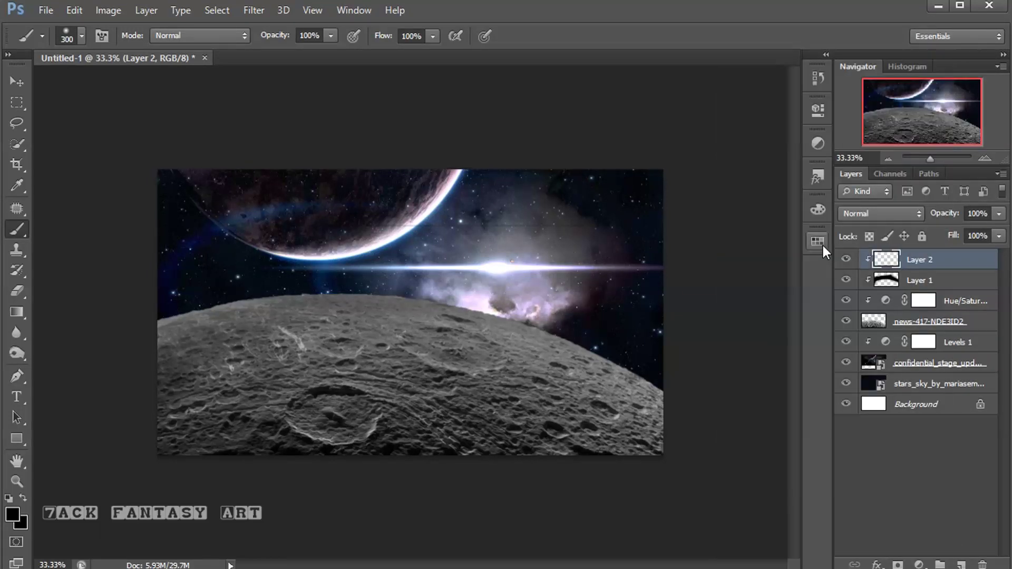
# Draw a black-to-transparent gradient upward from the moon's bottom edge on Layer 2
pyautogui.click(14, 312)
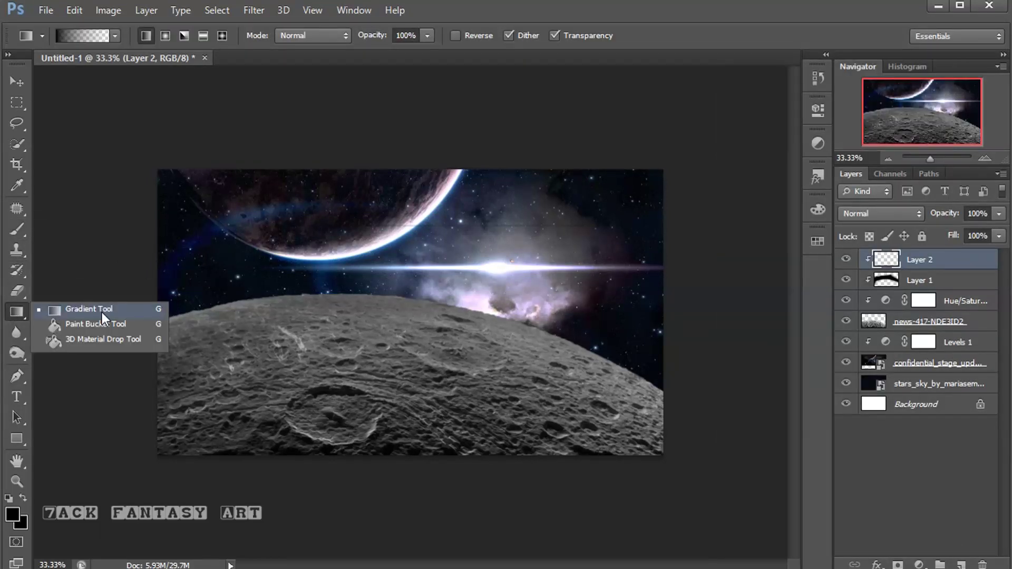
pyautogui.click(80, 312)
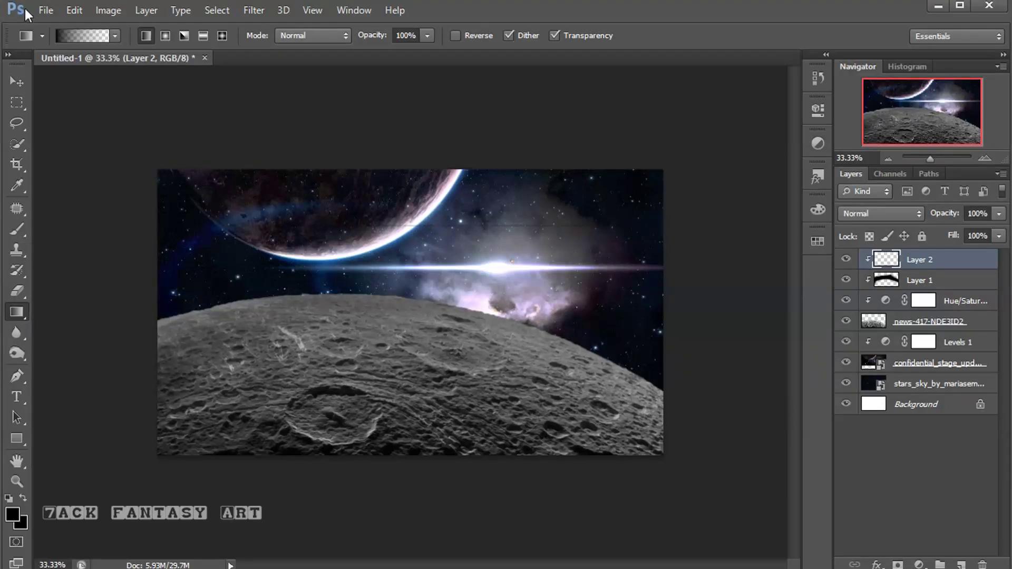
pyautogui.click(81, 38)
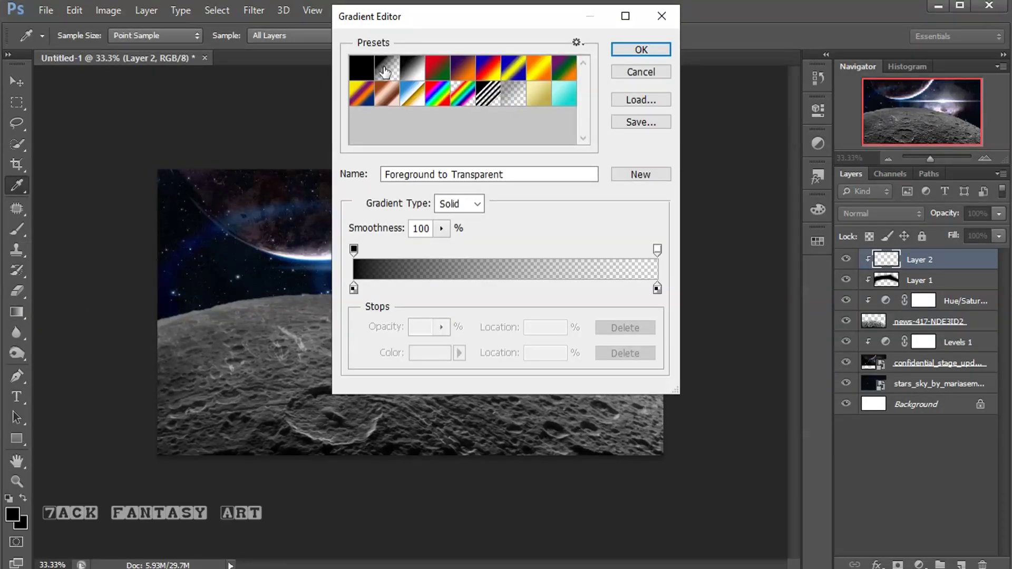
pyautogui.click(353, 289)
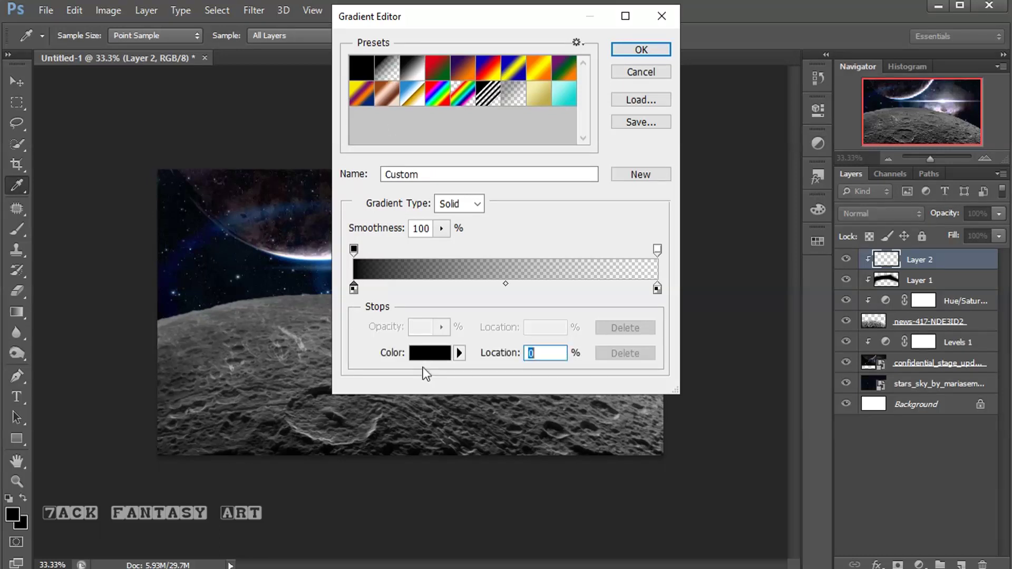
pyautogui.click(430, 353)
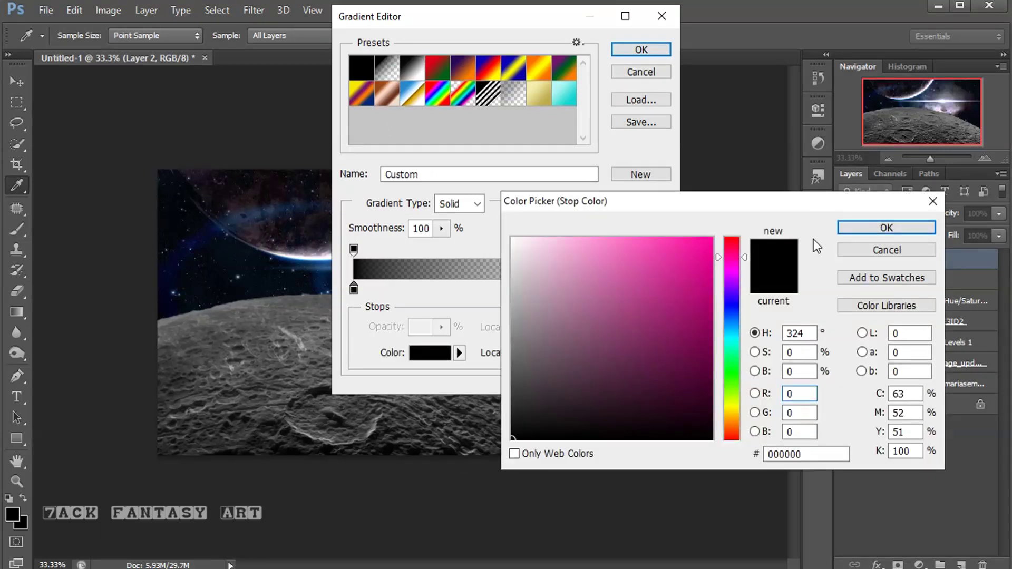
pyautogui.click(844, 227)
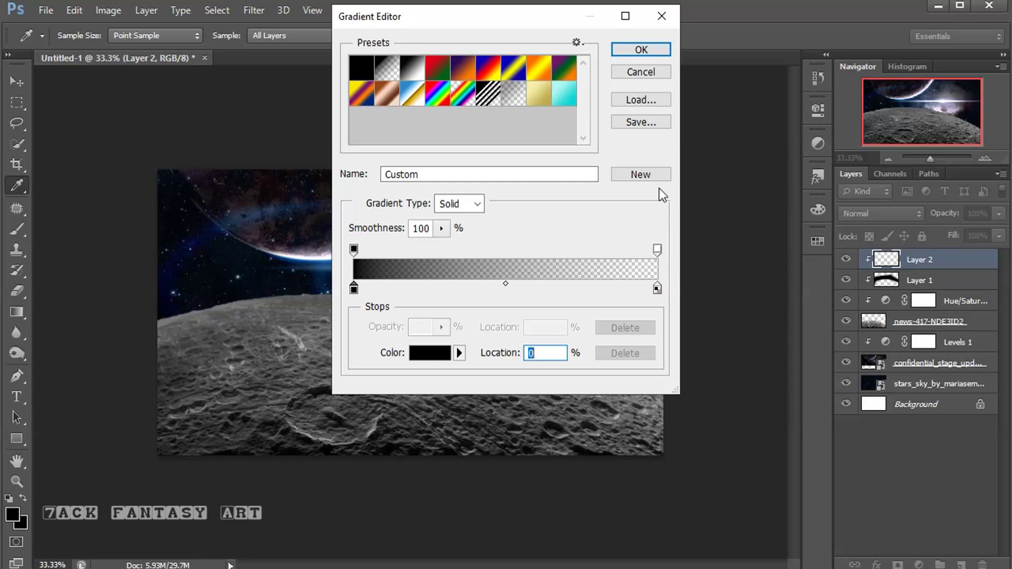
pyautogui.click(641, 49)
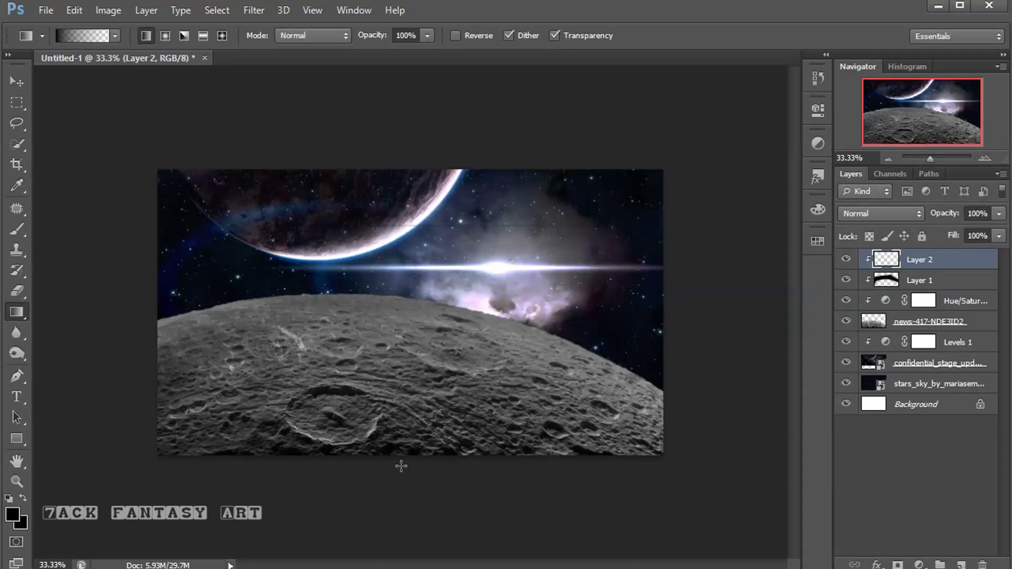
pyautogui.moveTo(378, 449); pyautogui.dragTo(376, 372)
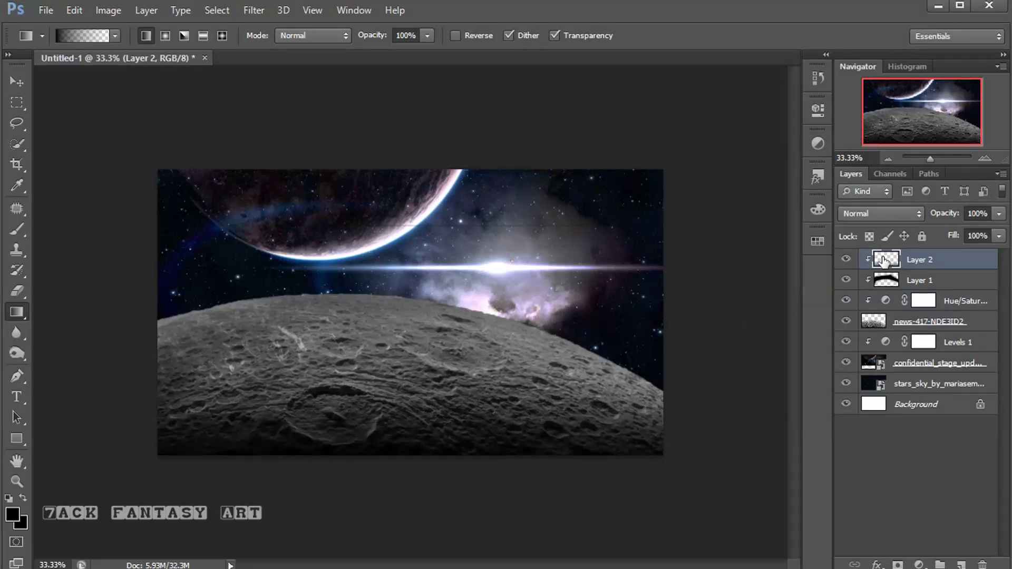
# Blend Layer 2 as Soft Light at 50% opacity
pyautogui.click(872, 216)
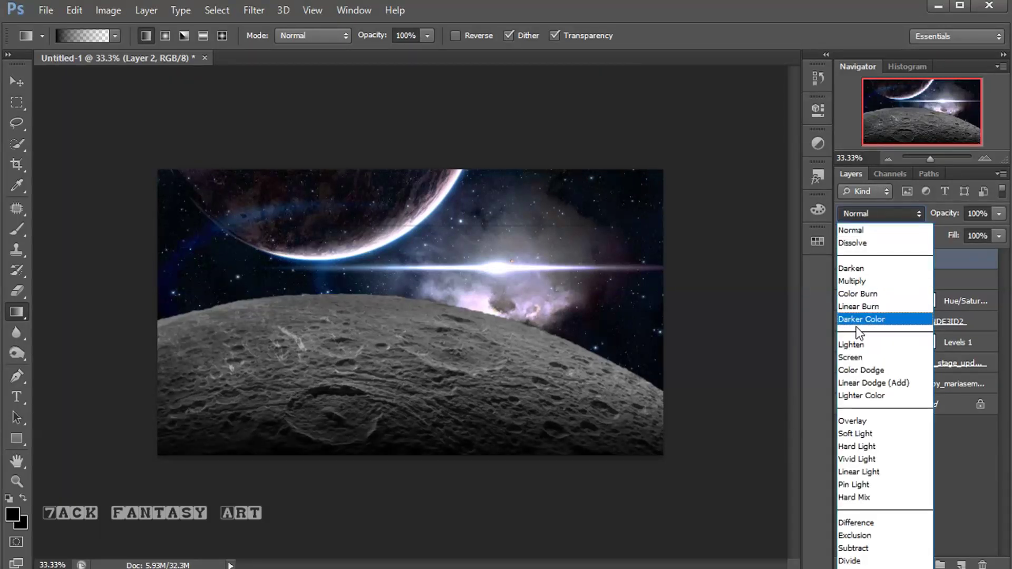
pyautogui.click(865, 434)
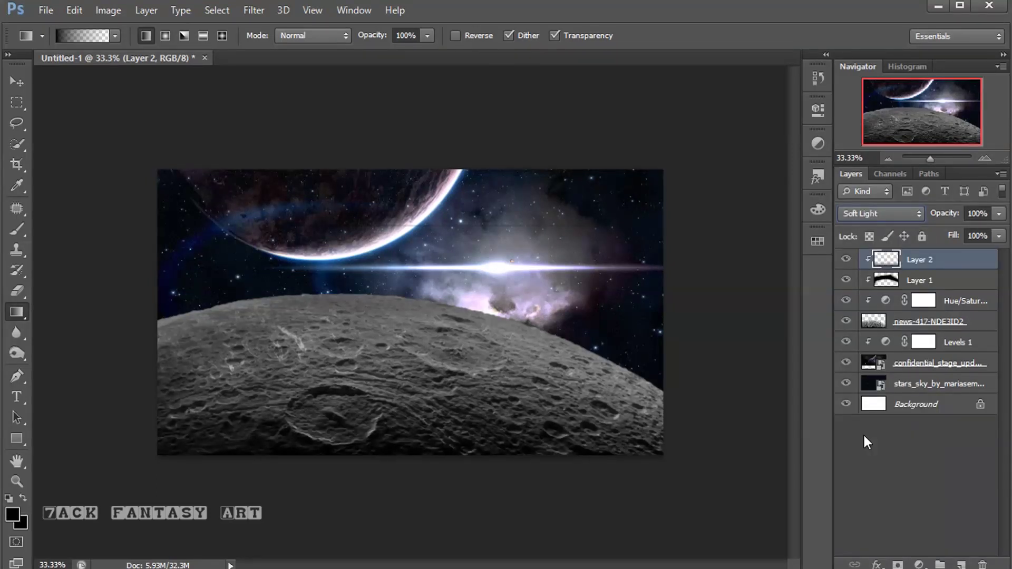
pyautogui.moveTo(1000, 216)
pyautogui.mouseDown()
pyautogui.moveTo(999, 237)
pyautogui.moveTo(953, 235)
pyautogui.mouseUp()
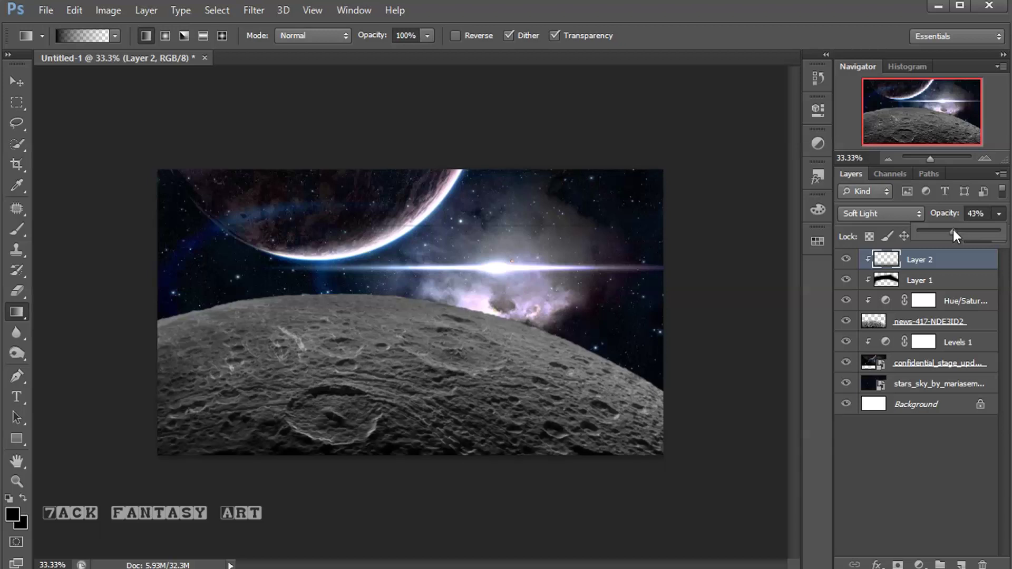
pyautogui.click(886, 264)
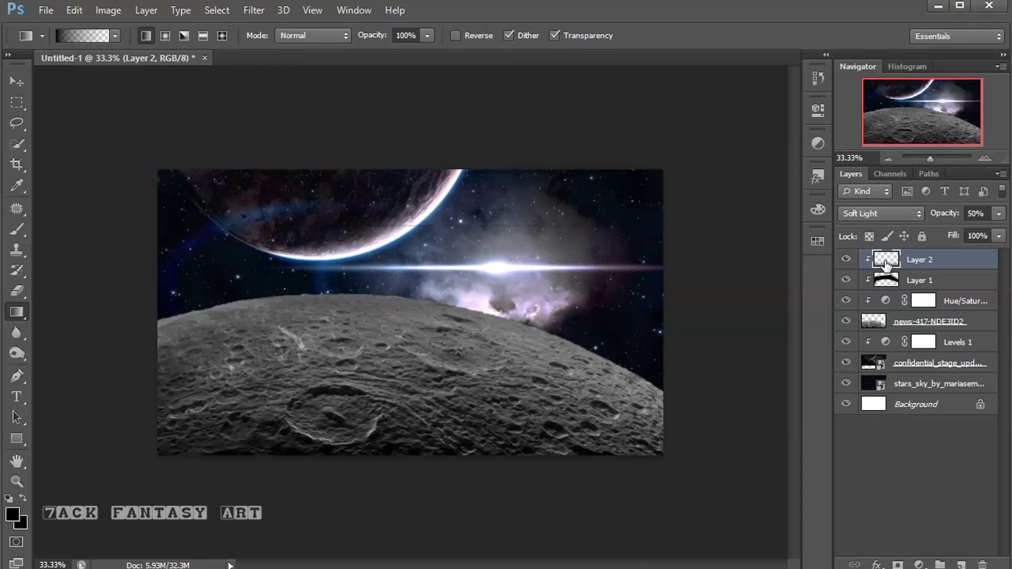
pyautogui.click(963, 566)
# Make Layer 3 a clipped 50% gray fill in Overlay mode
pyautogui.rightClick(953, 258)
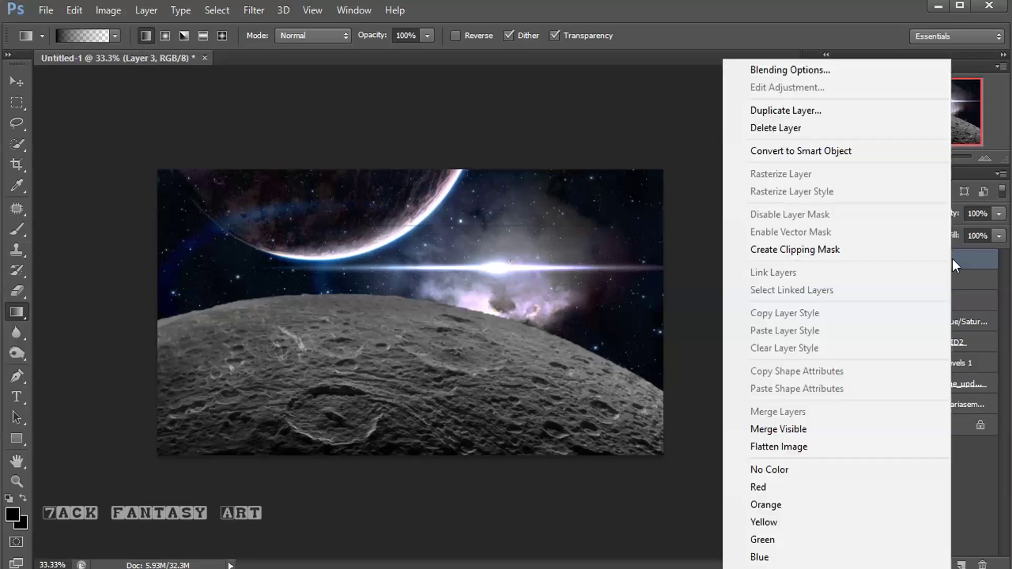
pyautogui.click(866, 251)
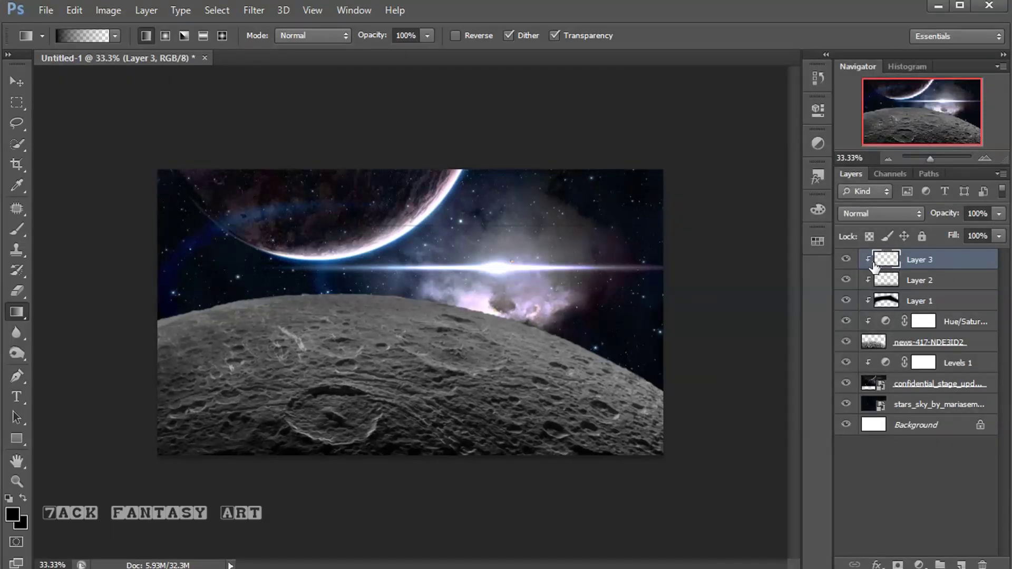
pyautogui.hotkey('shift', 'F5')
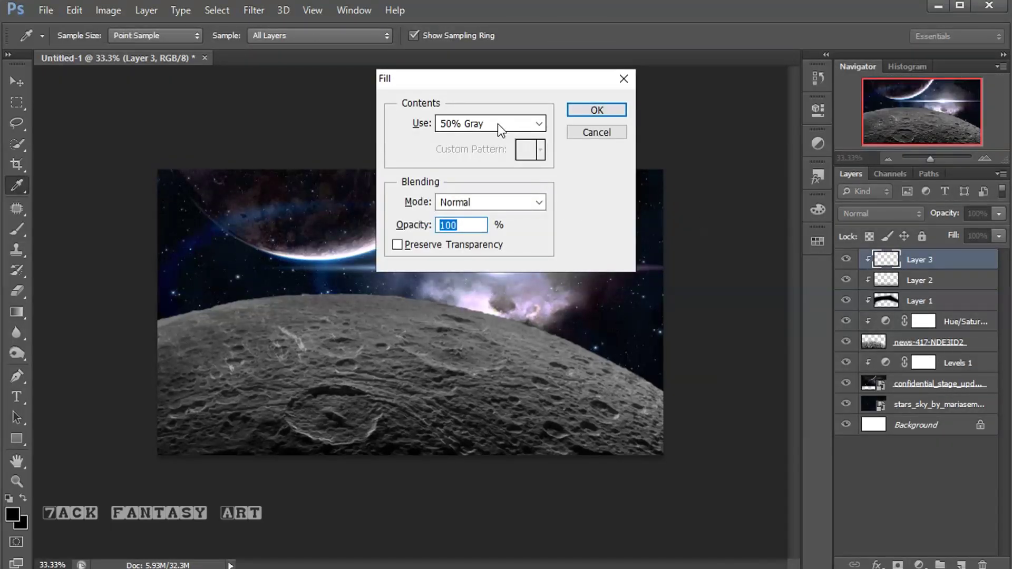
pyautogui.click(508, 128)
pyautogui.click(469, 253)
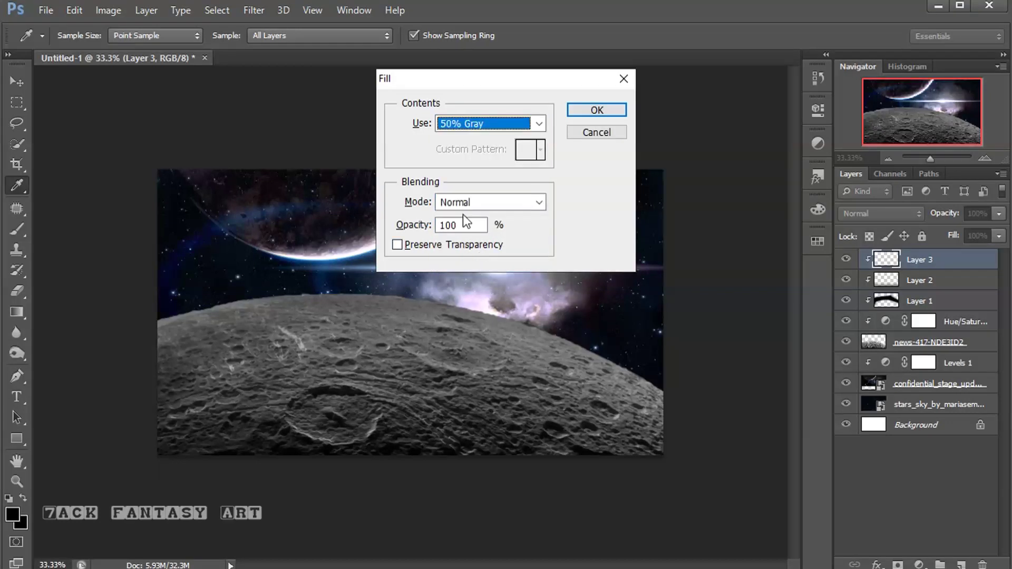
pyautogui.click(585, 110)
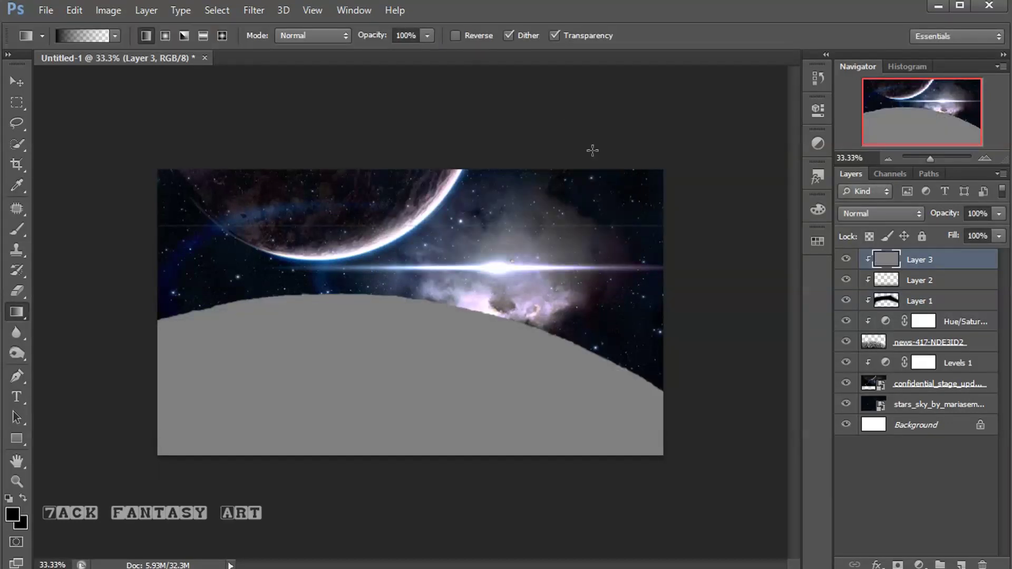
pyautogui.click(855, 211)
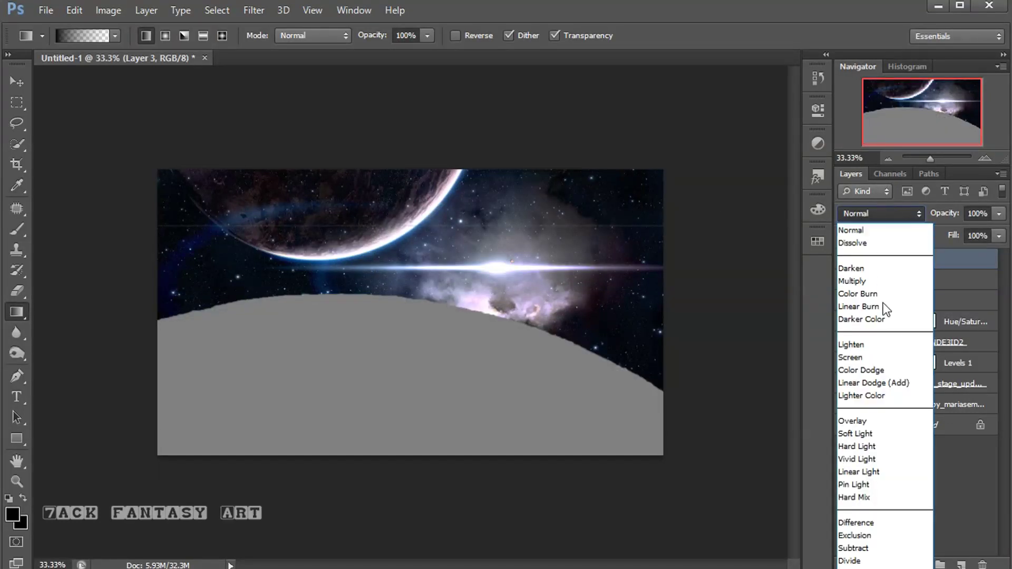
pyautogui.click(869, 422)
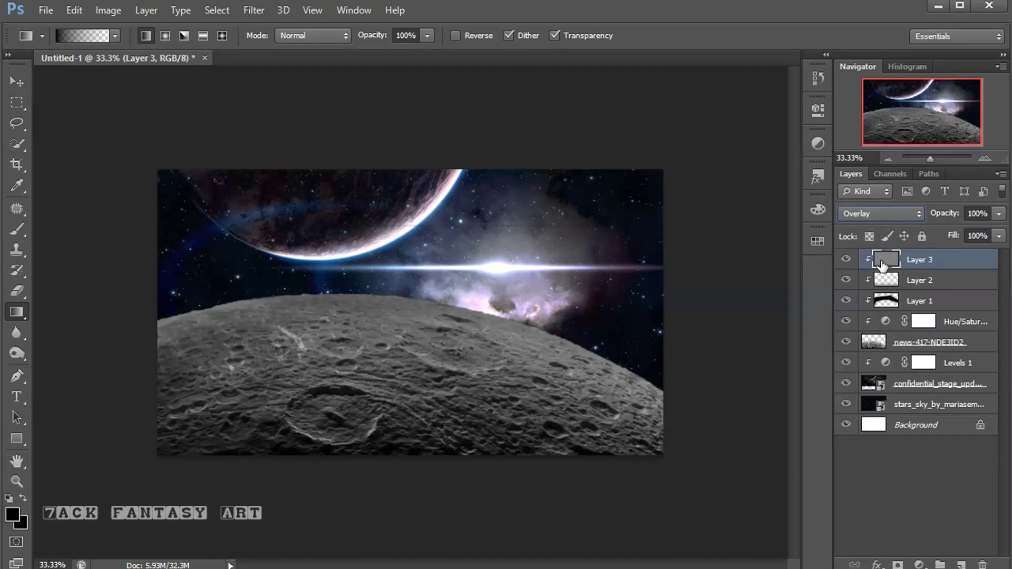
# Burn the lower-left moon surface with a 250 px Burn brush
pyautogui.click(12, 355)
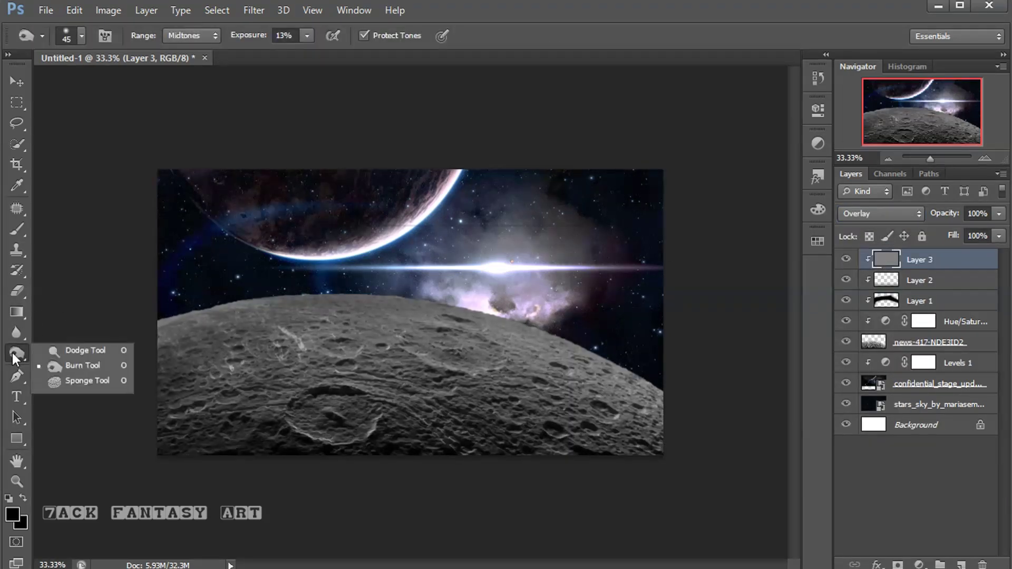
pyautogui.click(70, 366)
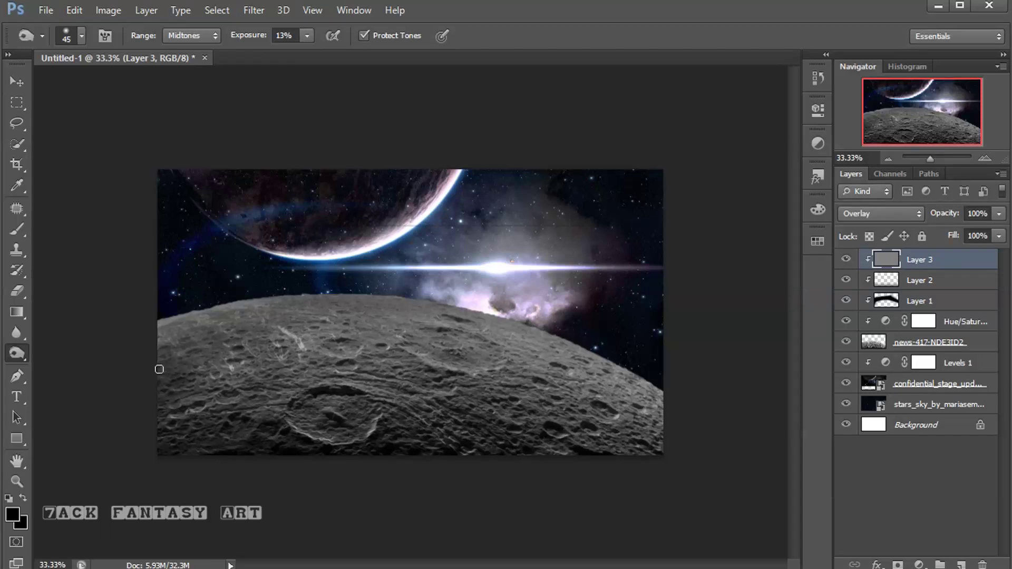
pyautogui.press(']')
pyautogui.press(']')
pyautogui.press(']')
pyautogui.moveTo(230, 437)
pyautogui.mouseDown()
pyautogui.moveTo(279, 397)
pyautogui.moveTo(240, 348)
pyautogui.moveTo(291, 412)
pyautogui.mouseUp()
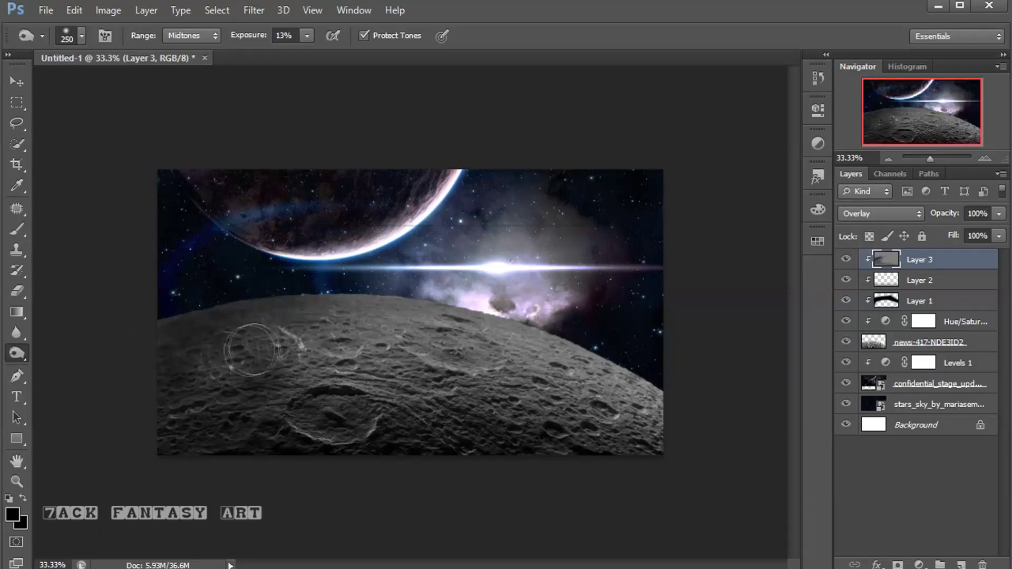
# Dodge the lower-right surface and along the horizon glow and planet rim
pyautogui.rightClick(8, 356)
pyautogui.click(79, 350)
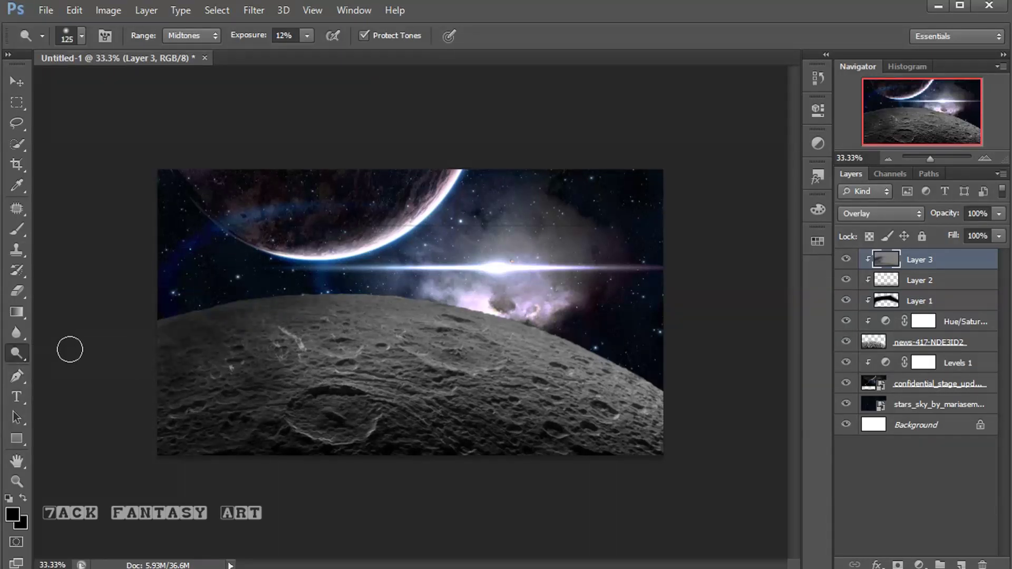
pyautogui.press(']')
pyautogui.press(']')
pyautogui.moveTo(690, 418); pyautogui.dragTo(655, 413)
pyautogui.moveTo(590, 350); pyautogui.dragTo(564, 323)
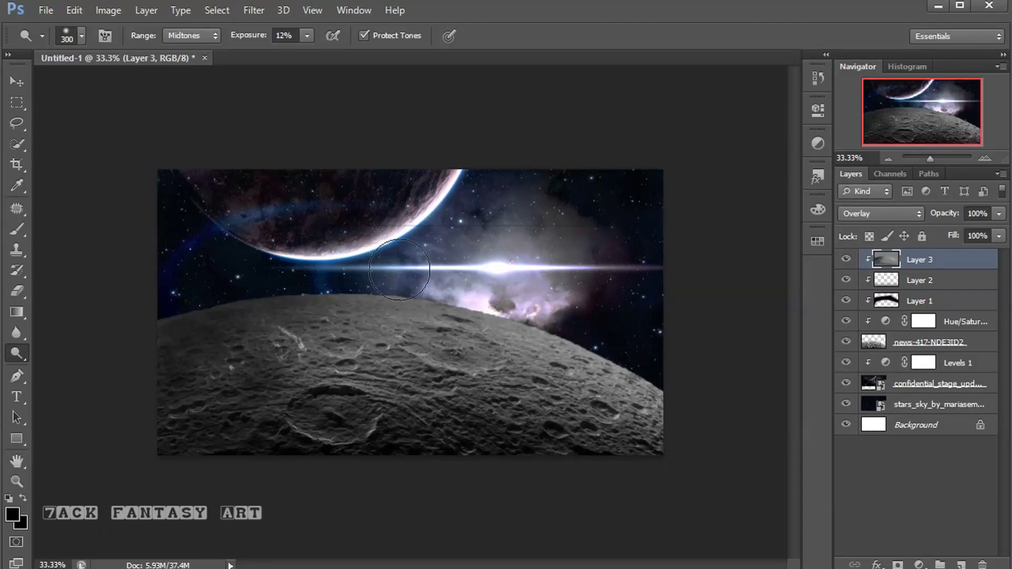
pyautogui.moveTo(565, 323)
pyautogui.mouseDown()
pyautogui.moveTo(268, 263)
pyautogui.moveTo(536, 303)
pyautogui.mouseUp()
pyautogui.press('[')
pyautogui.press('[')
pyautogui.press('[')
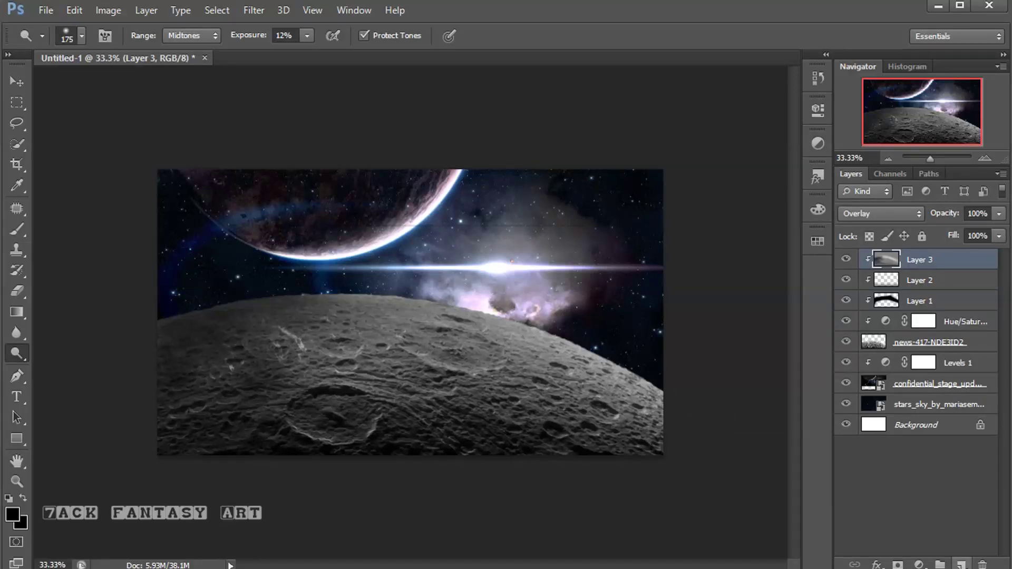
pyautogui.click(962, 564)
# Clip Layer 4 to the layers below and set a white foreground for brushing
pyautogui.rightClick(932, 267)
pyautogui.click(762, 252)
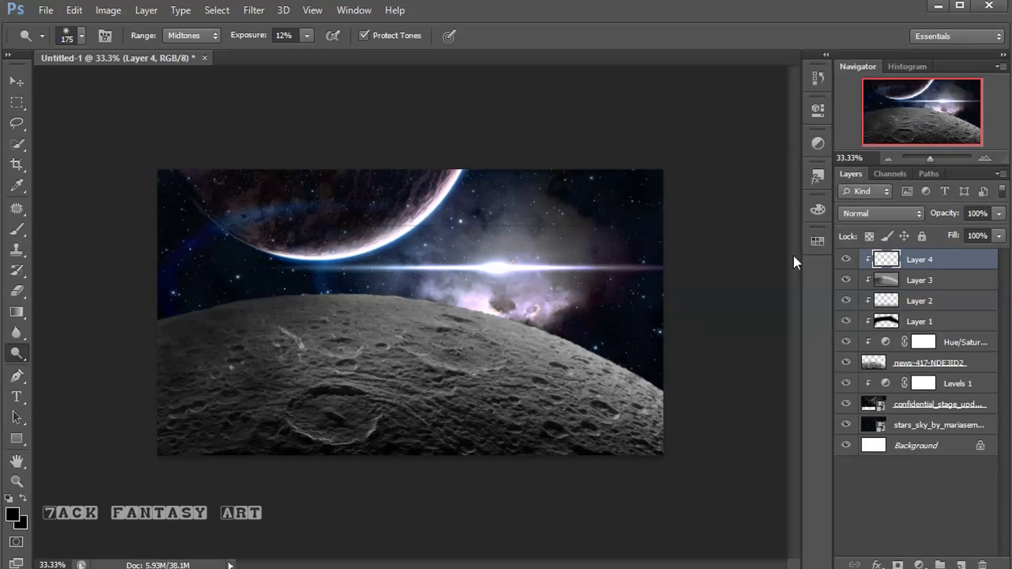
pyautogui.click(14, 514)
pyautogui.write('100')
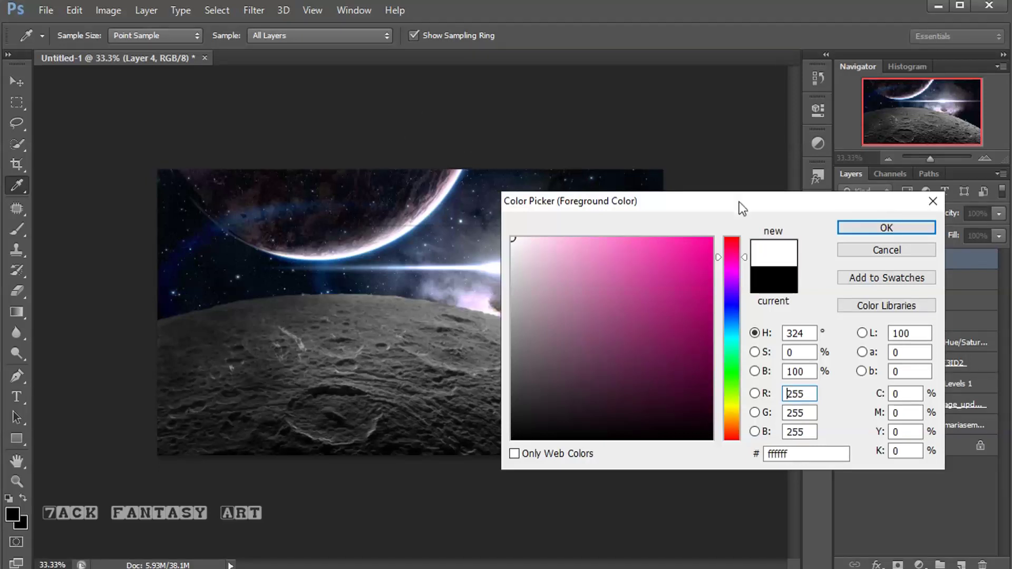
pyautogui.click(850, 225)
pyautogui.click(17, 233)
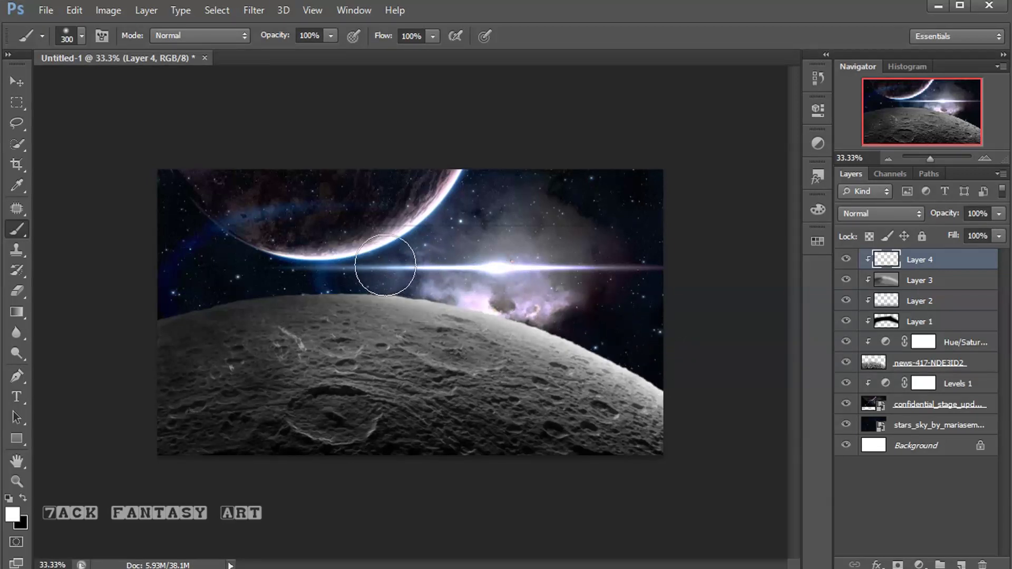
# Paint white light along the moon's horizon rim, blended in Overlay at 40% opacity
pyautogui.moveTo(301, 264); pyautogui.dragTo(446, 267)
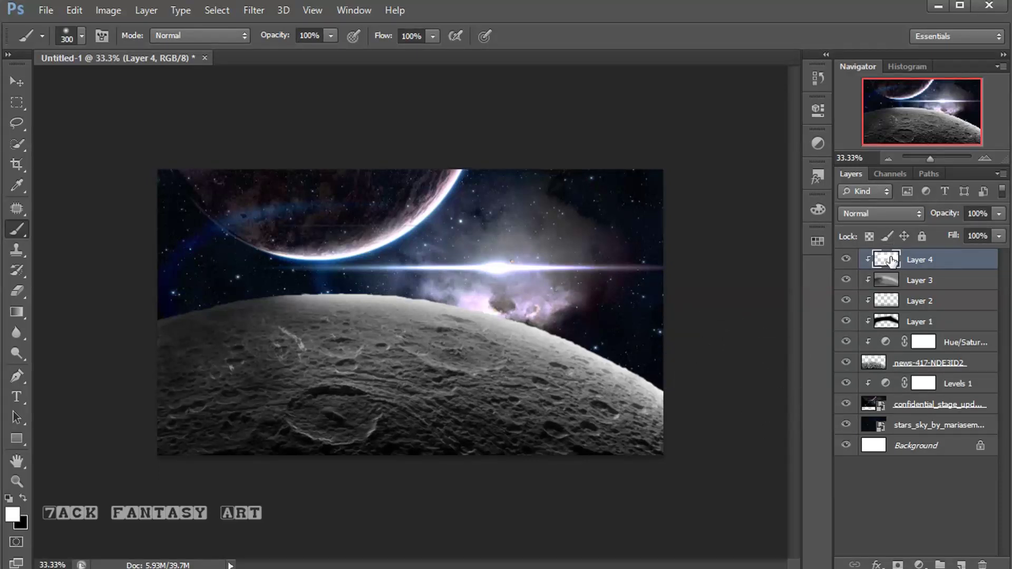
pyautogui.click(896, 214)
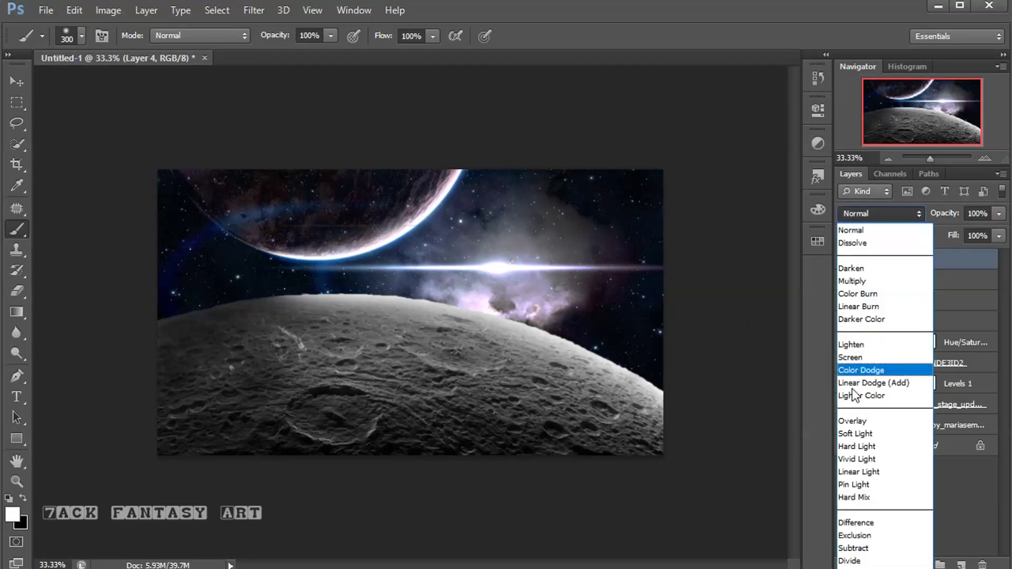
pyautogui.click(865, 420)
pyautogui.click(1000, 214)
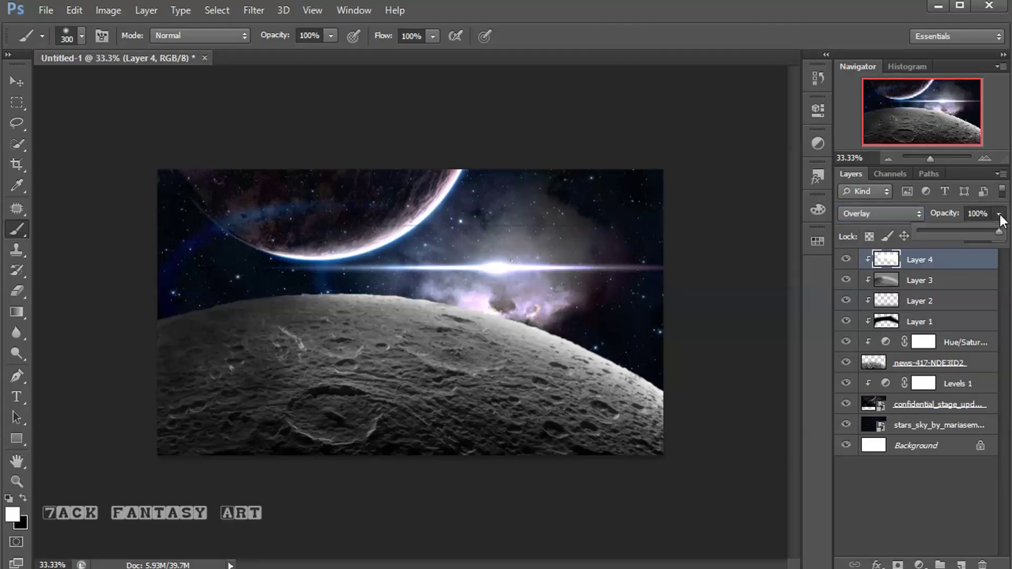
pyautogui.moveTo(967, 232); pyautogui.dragTo(953, 232)
pyautogui.click(846, 261)
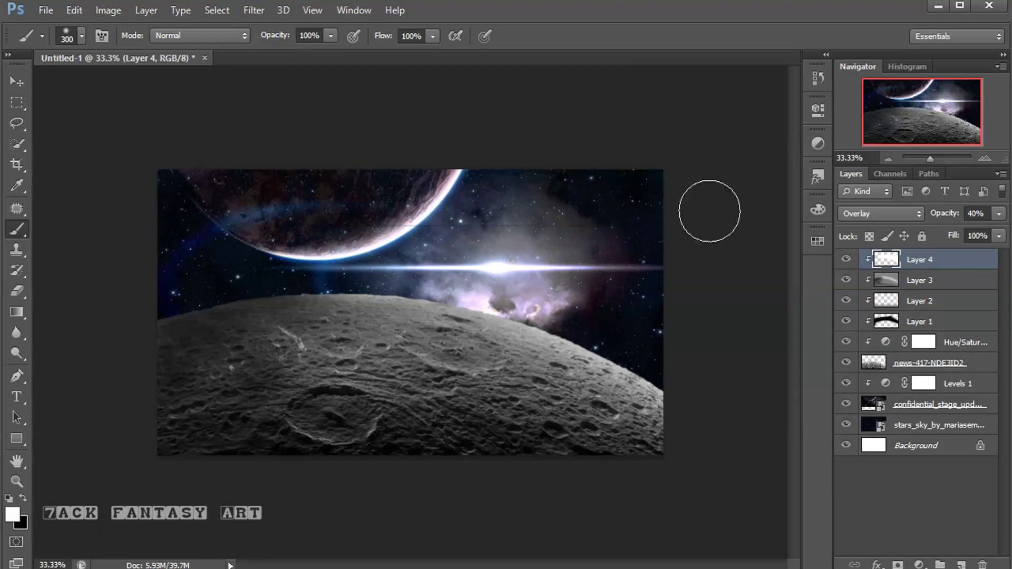
pyautogui.click(46, 10)
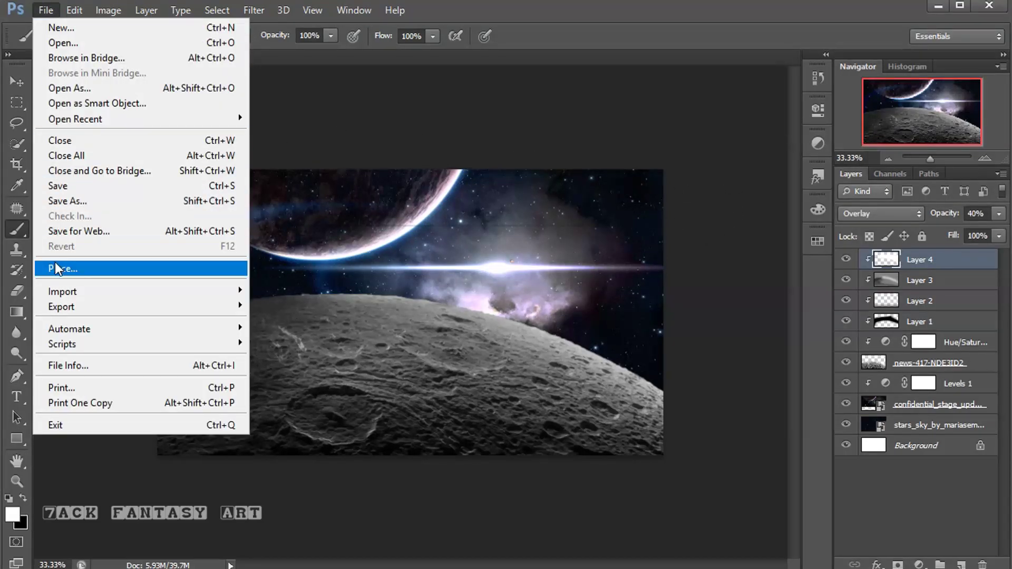
# Place the spaceship image, scaled down and positioned in the top-right sky
pyautogui.click(61, 269)
pyautogui.click(357, 107)
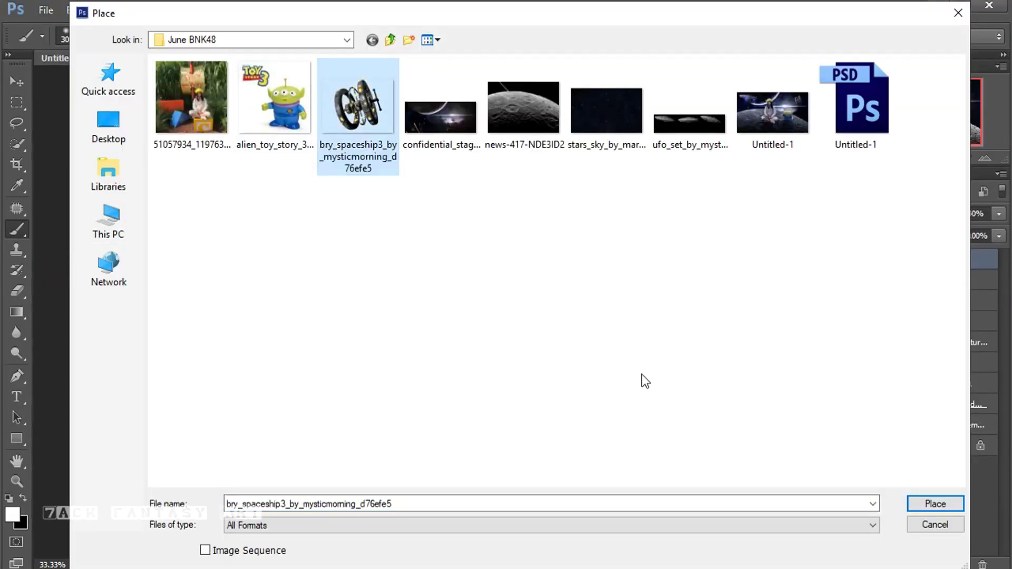
pyautogui.click(926, 503)
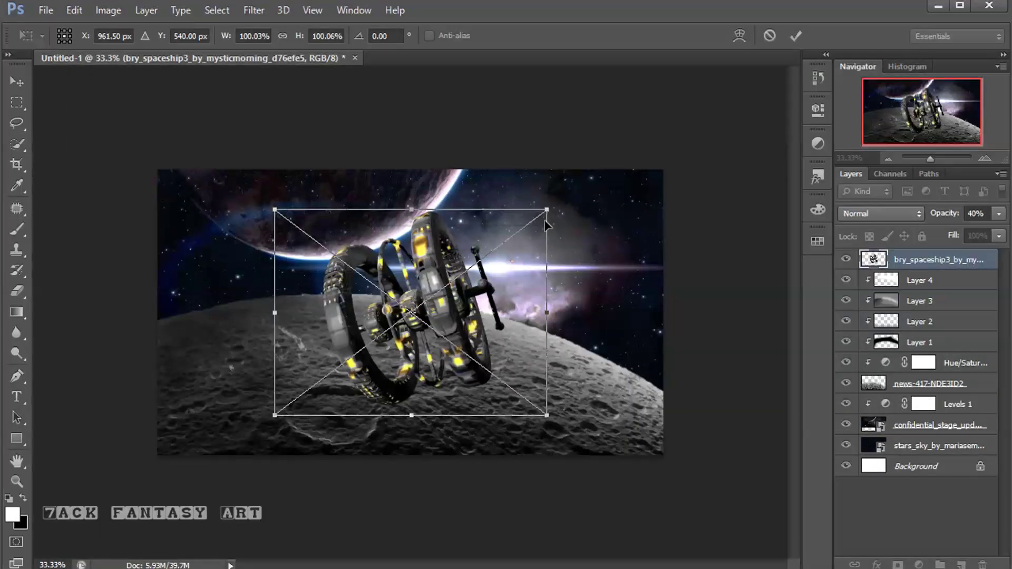
pyautogui.moveTo(549, 212)
pyautogui.mouseDown()
pyautogui.moveTo(402, 301)
pyautogui.moveTo(667, 185)
pyautogui.moveTo(623, 212)
pyautogui.mouseUp()
pyautogui.moveTo(602, 255); pyautogui.dragTo(632, 228)
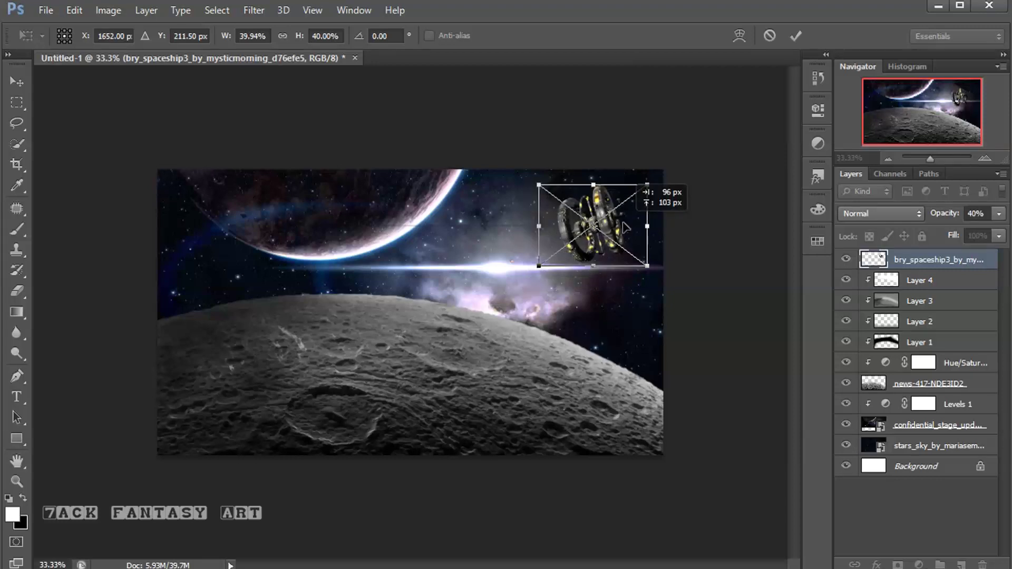
pyautogui.click(798, 35)
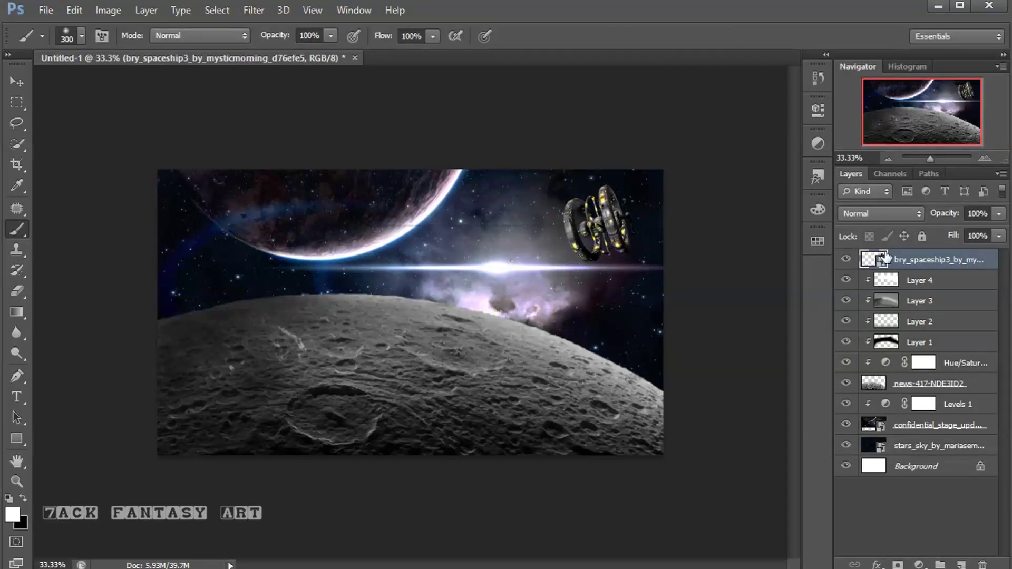
# Add Layer 5 clipped to the spaceship and set the foreground colour to black
pyautogui.click(962, 565)
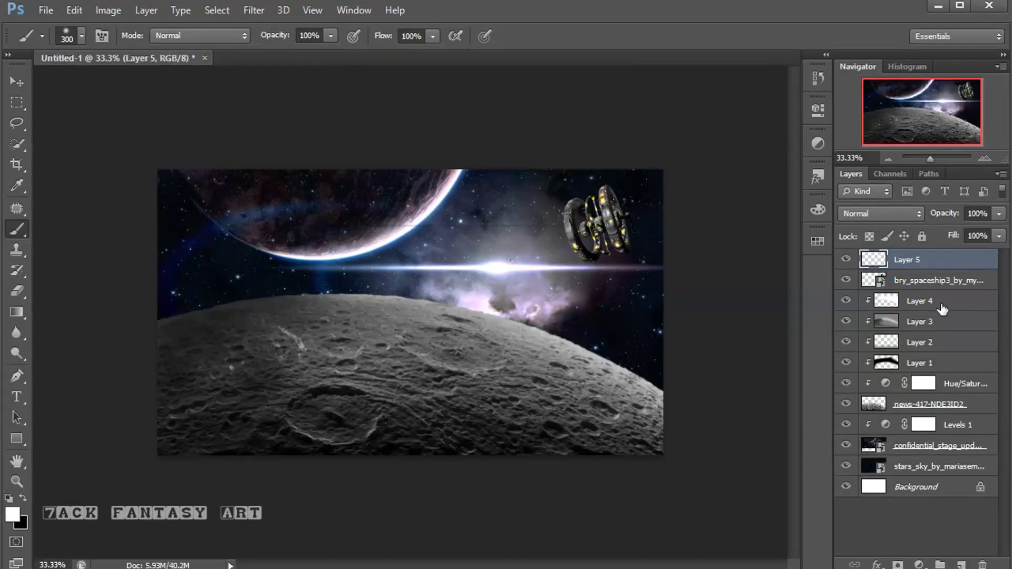
pyautogui.rightClick(945, 264)
pyautogui.click(812, 252)
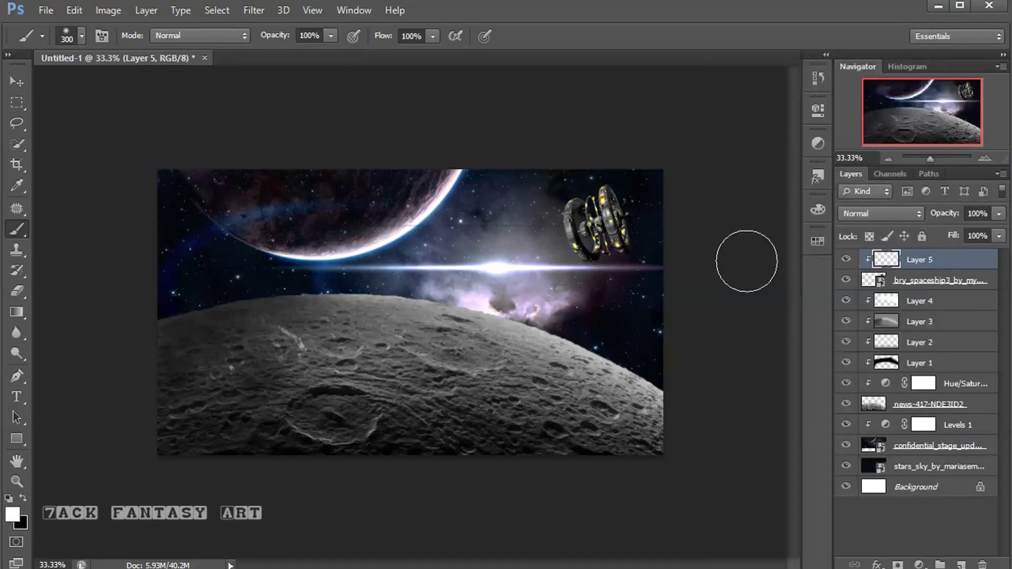
pyautogui.click(12, 514)
pyautogui.moveTo(538, 404)
pyautogui.mouseDown()
pyautogui.moveTo(554, 429)
pyautogui.moveTo(512, 439)
pyautogui.mouseUp()
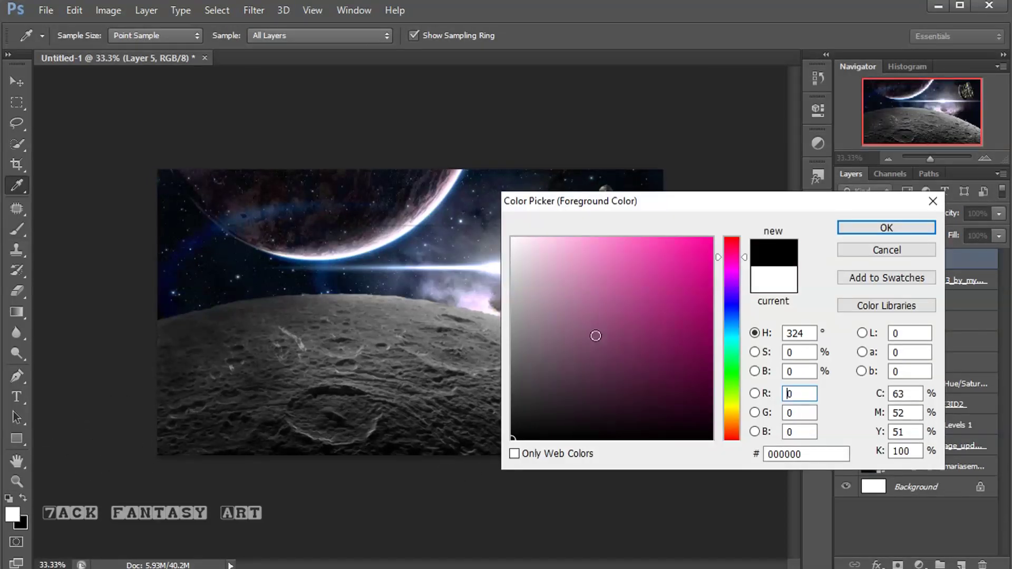
# Brush black shading over the spaceship on Layer 5 and fade it to 20% opacity
pyautogui.click(852, 229)
pyautogui.press('b')
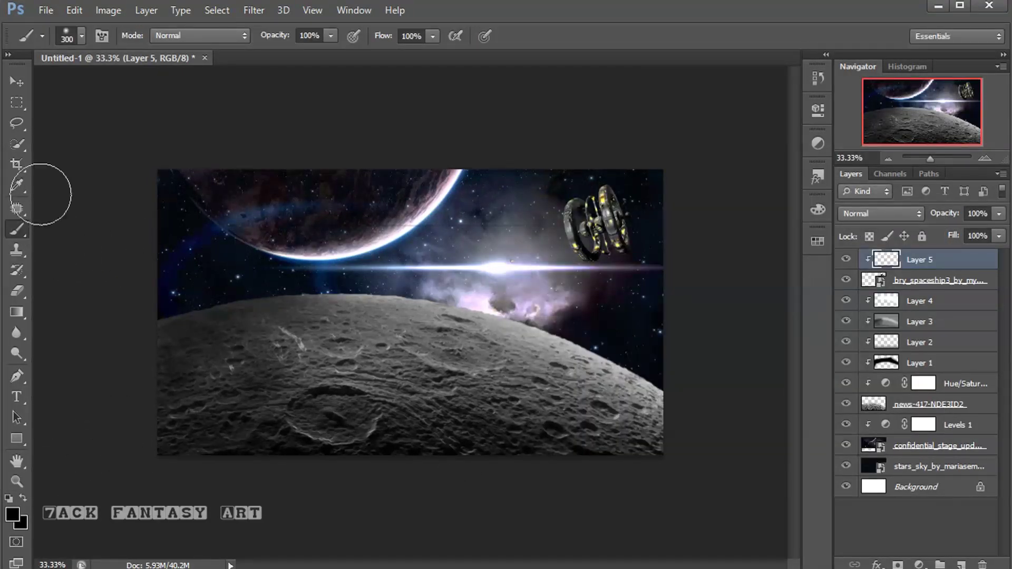
pyautogui.moveTo(575, 169); pyautogui.dragTo(648, 216)
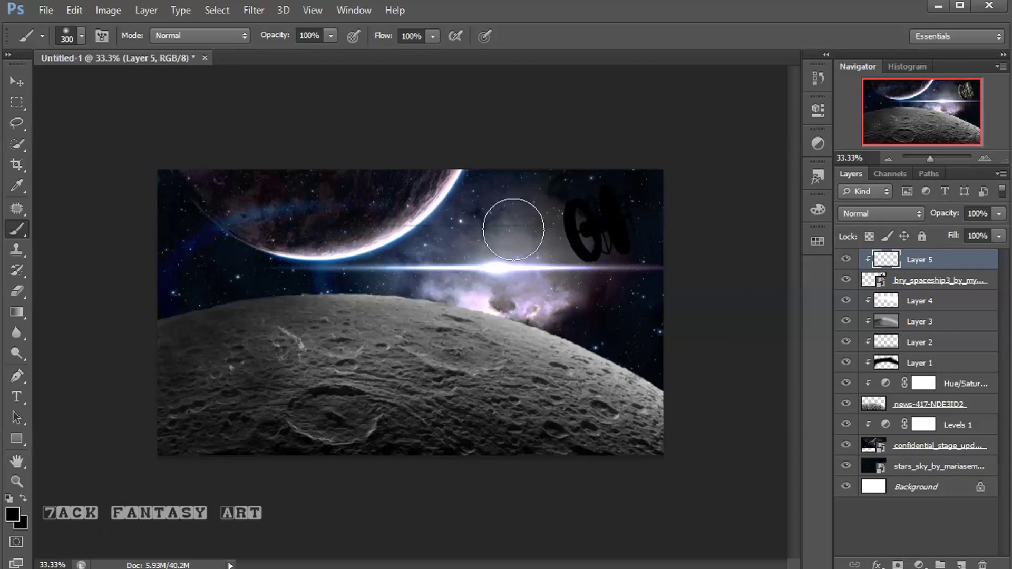
pyautogui.click(999, 213)
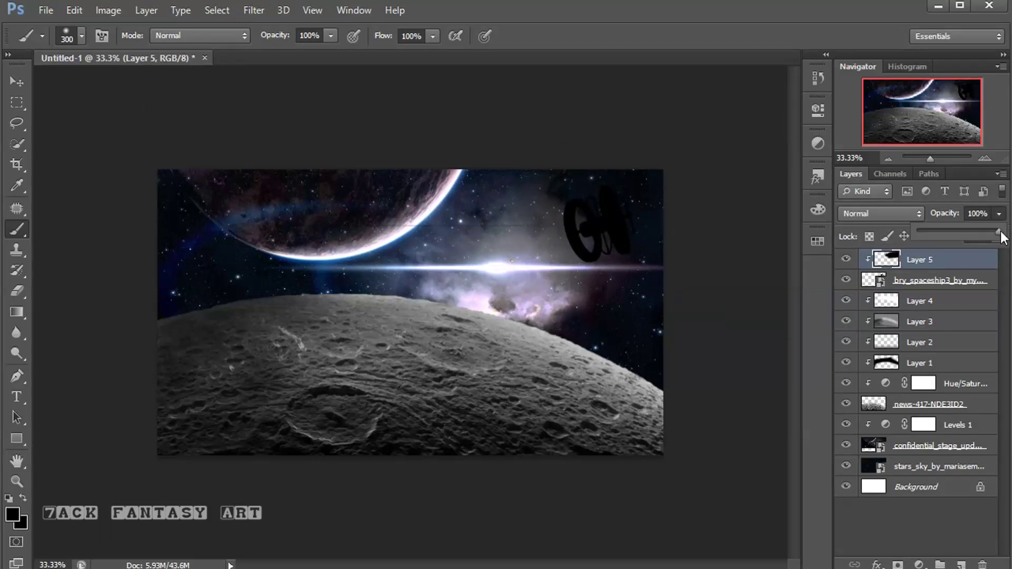
pyautogui.moveTo(948, 233); pyautogui.dragTo(936, 232)
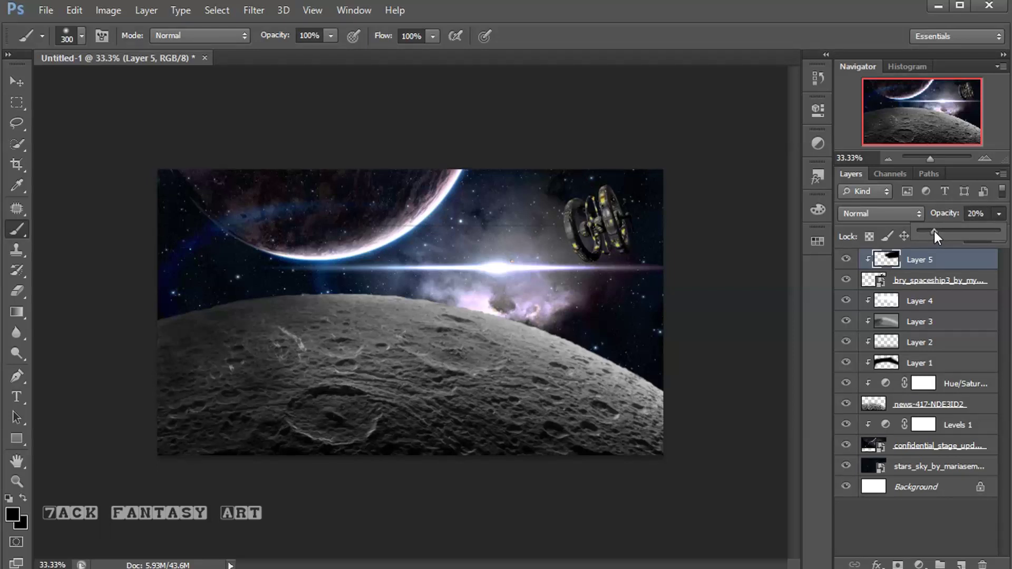
# Add Layer 6 clipped to the layer below
pyautogui.click(960, 564)
pyautogui.rightClick(946, 265)
pyautogui.click(859, 256)
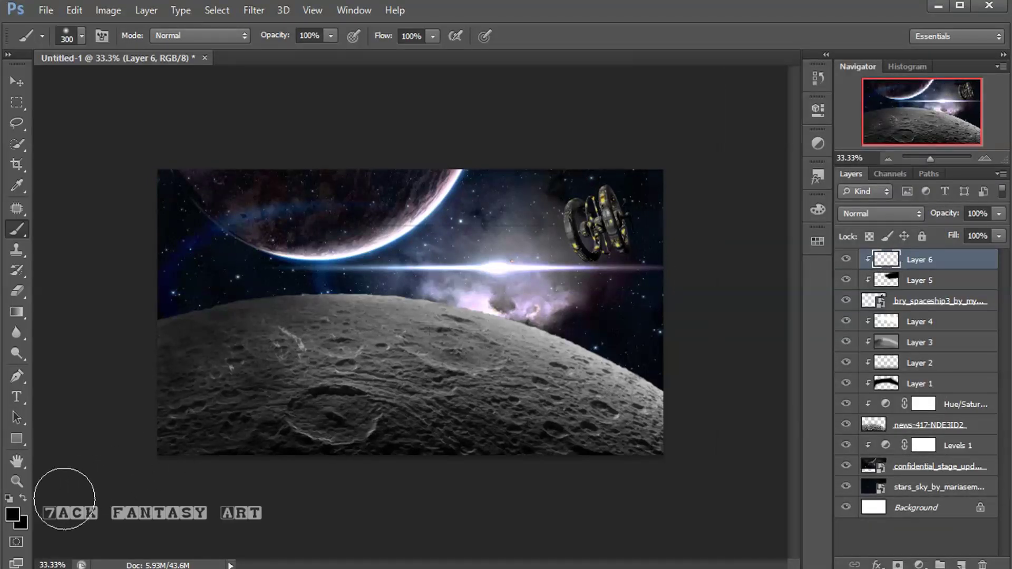
pyautogui.click(13, 515)
# Paint white highlights on the spaceship's left ring with a smaller brush on Layer 6 at 50%
pyautogui.click(513, 239)
pyautogui.click(864, 227)
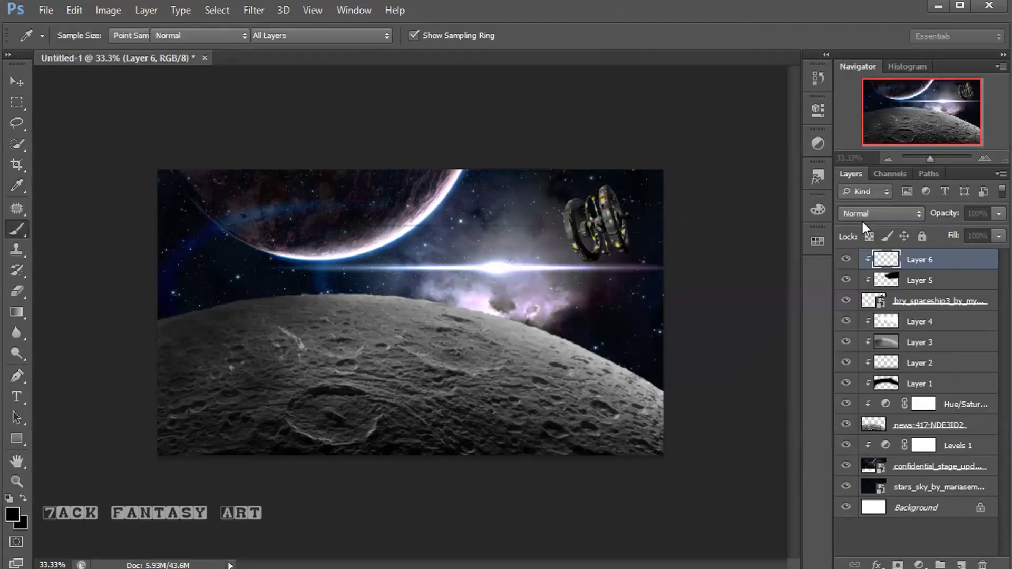
pyautogui.press('[')
pyautogui.press('[')
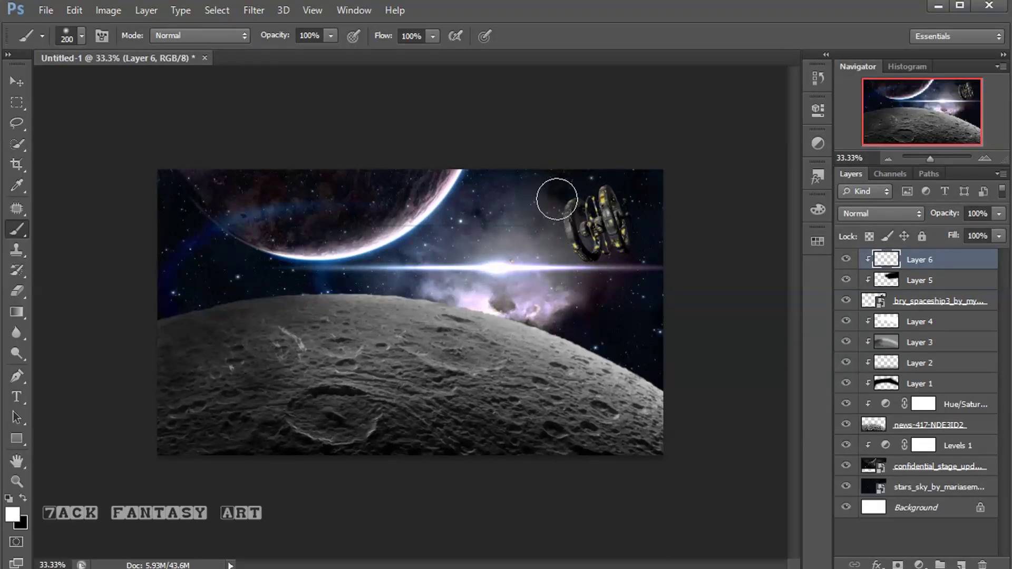
pyautogui.moveTo(558, 195); pyautogui.dragTo(573, 285)
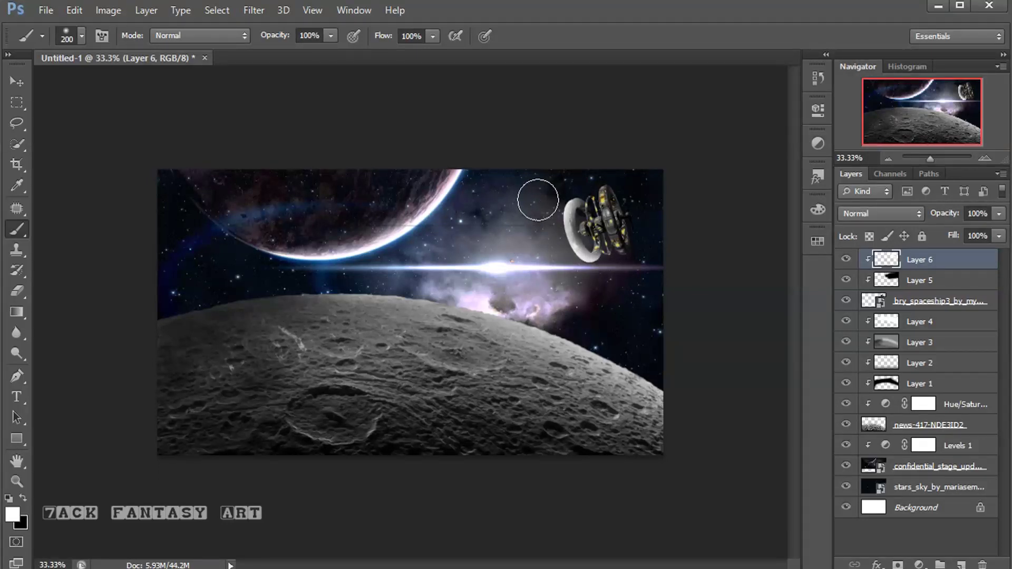
pyautogui.moveTo(543, 197); pyautogui.dragTo(560, 174)
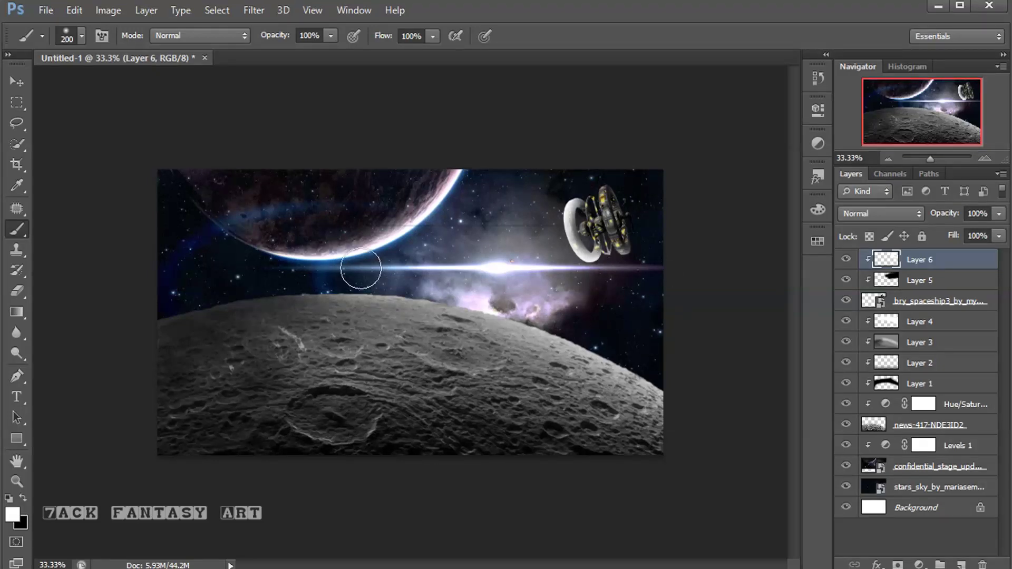
pyautogui.click(999, 213)
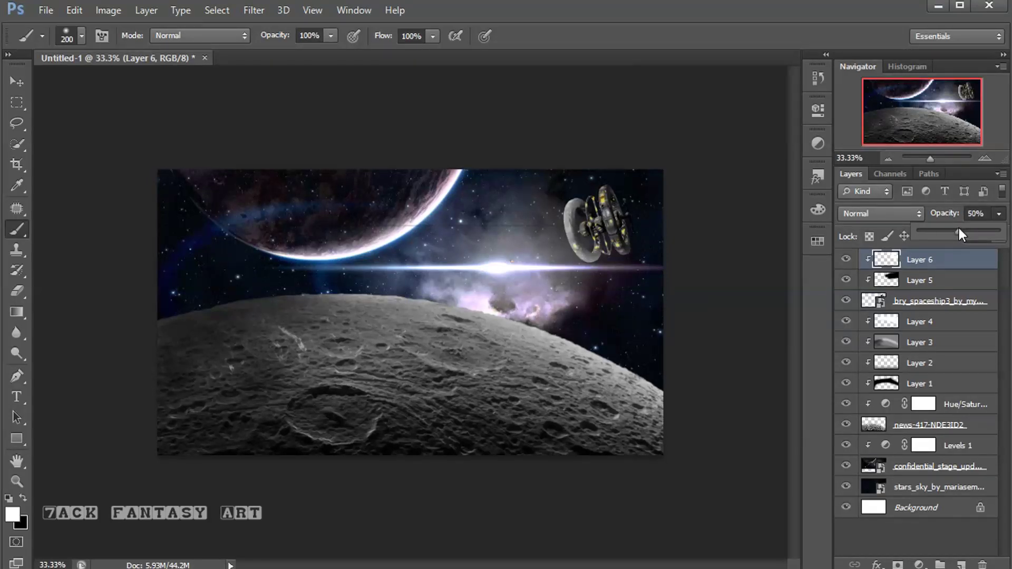
# Set Layer 5's dark overpaint to 40% and toggle the layers to compare
pyautogui.click(906, 274)
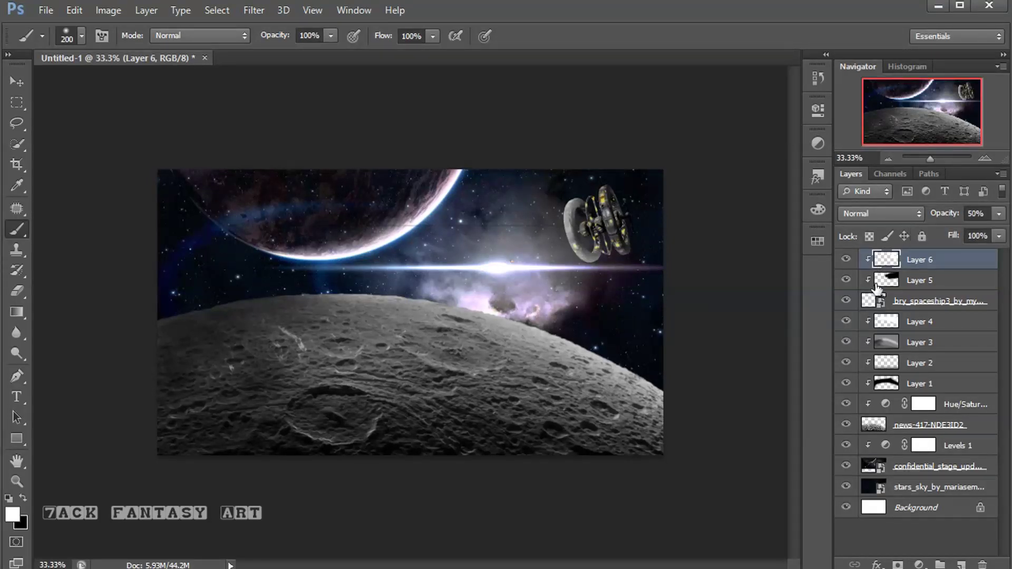
pyautogui.click(998, 216)
pyautogui.moveTo(943, 230); pyautogui.dragTo(952, 231)
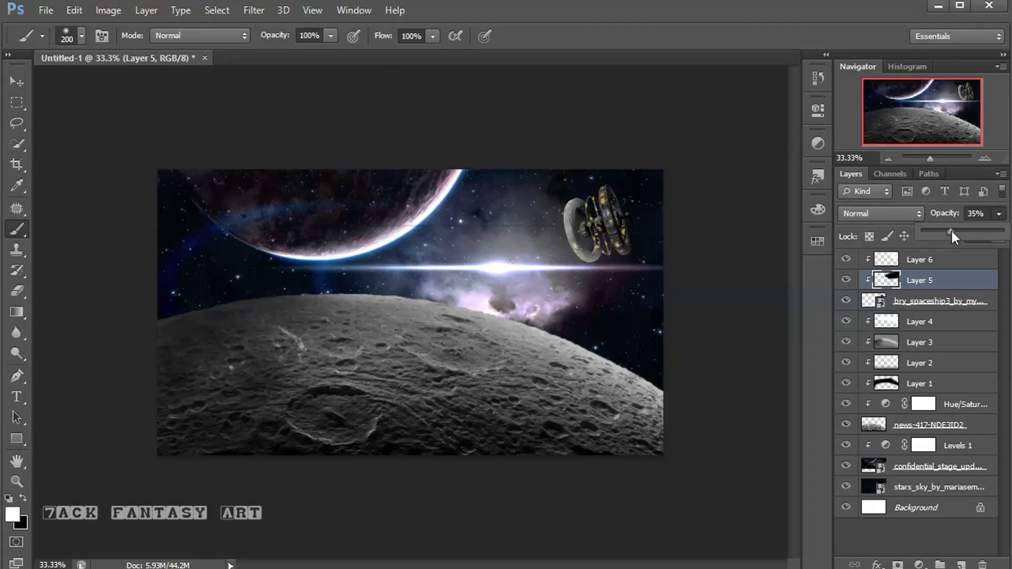
pyautogui.click(845, 280)
pyautogui.click(845, 259)
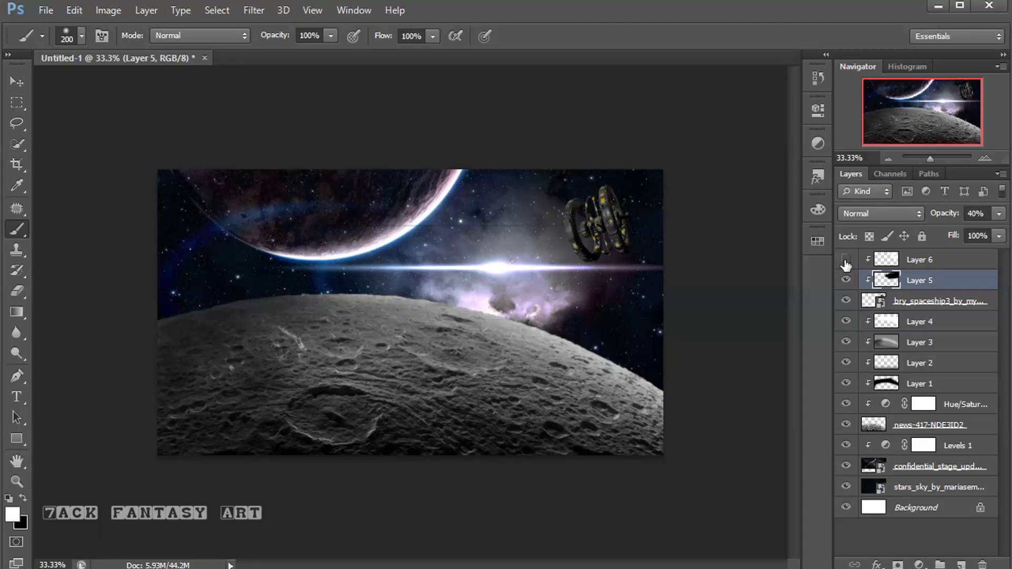
pyautogui.click(879, 258)
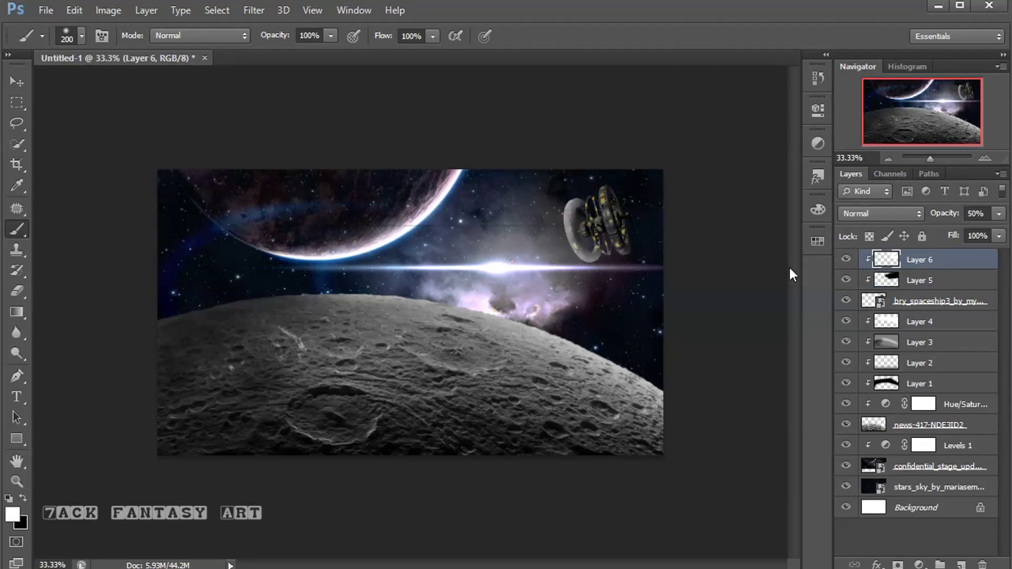
pyautogui.keyDown('shift'); pyautogui.click(958, 490); pyautogui.keyUp('shift')
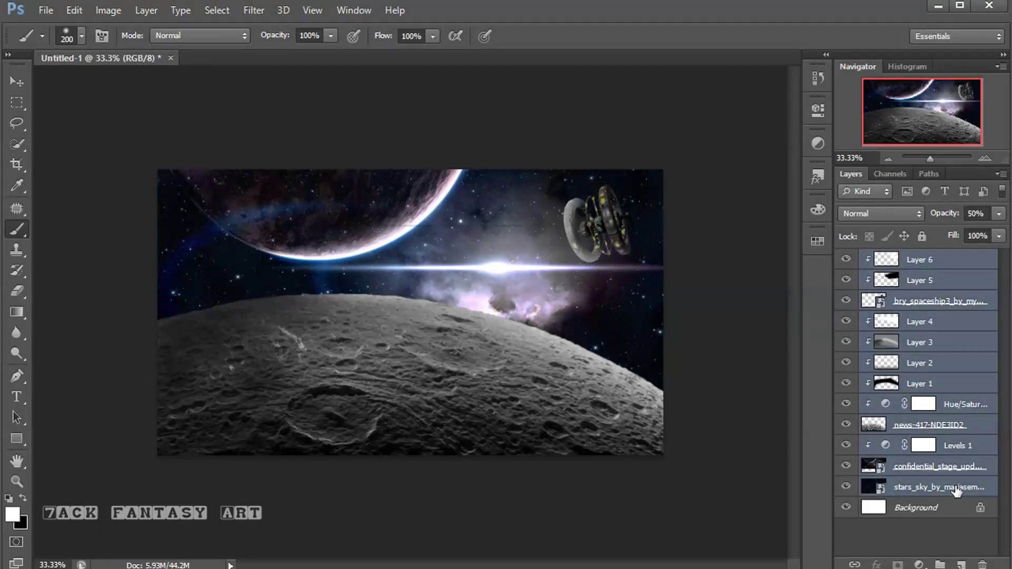
# Group the selected layers into a group named BG
pyautogui.hotkey('ctrl', 'g')
pyautogui.doubleClick(905, 261)
pyautogui.write('BG')
pyautogui.press('Return')
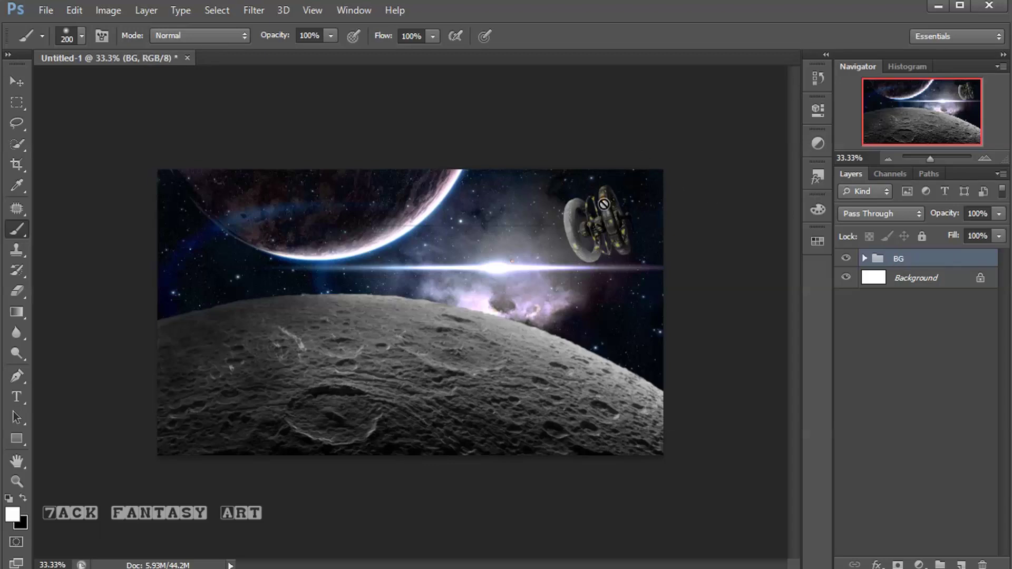
# Open the ufo_set PNG image
pyautogui.click(44, 11)
pyautogui.click(52, 43)
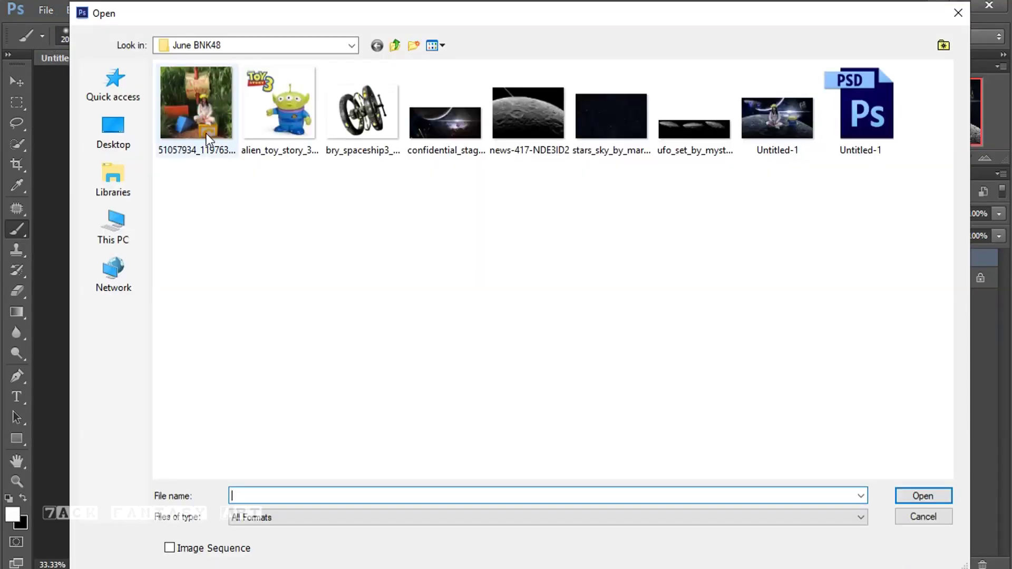
pyautogui.click(674, 106)
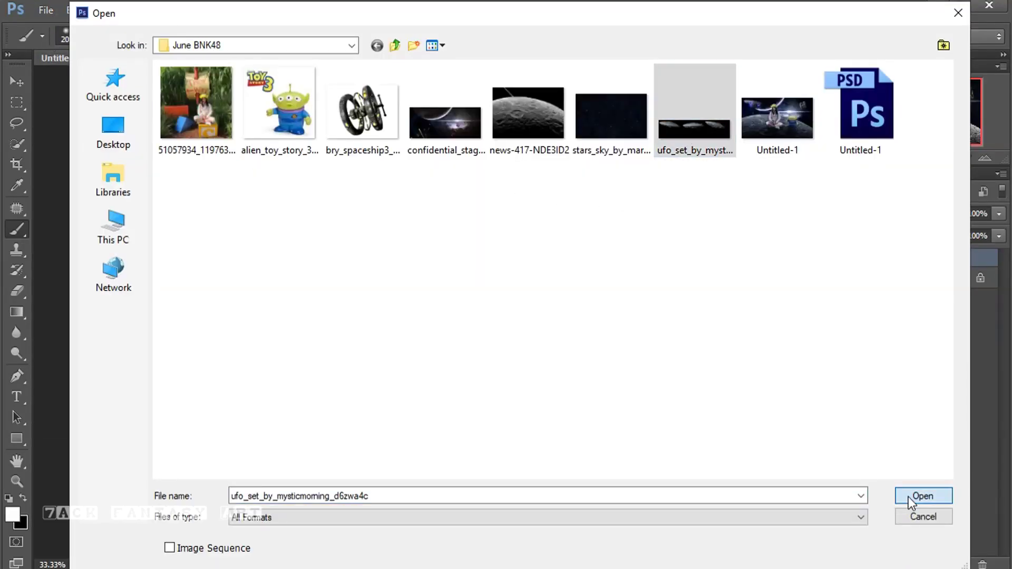
pyautogui.click(921, 496)
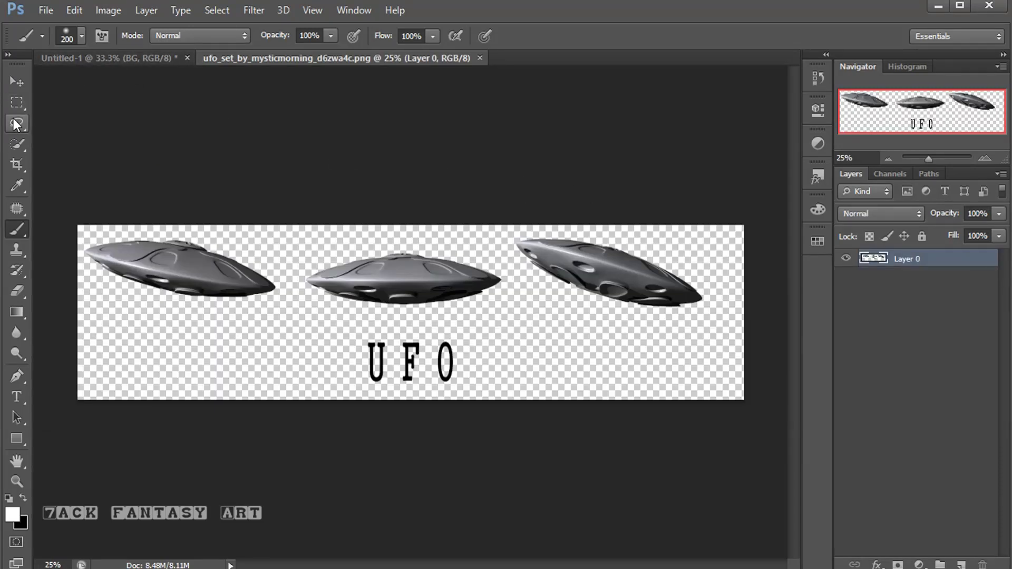
# Lasso the right-hand UFO and drag it into the composite as Layer 7
pyautogui.click(17, 125)
pyautogui.rightClick(17, 121)
pyautogui.click(69, 115)
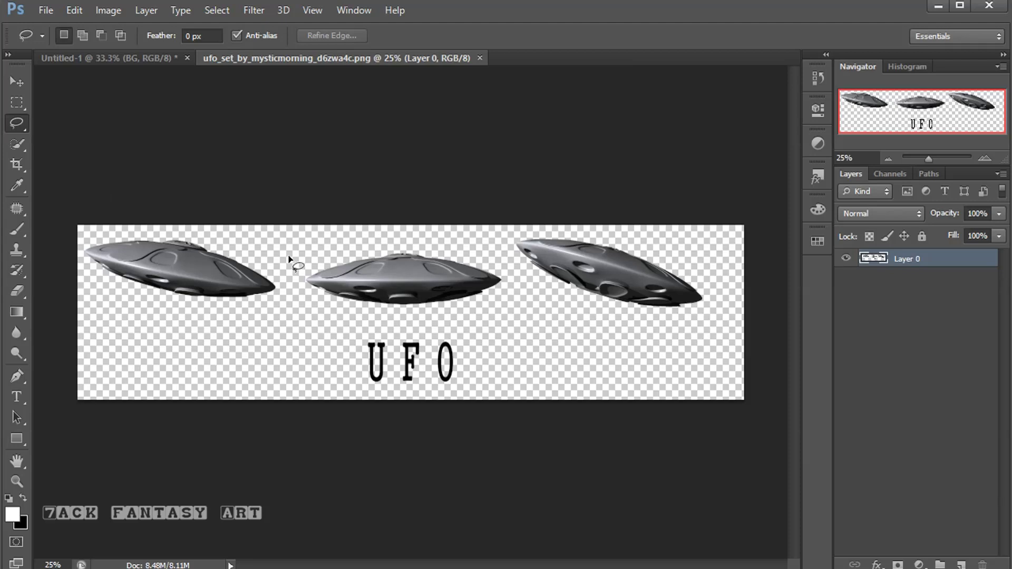
pyautogui.moveTo(552, 298); pyautogui.dragTo(546, 216)
pyautogui.moveTo(498, 250)
pyautogui.mouseDown()
pyautogui.moveTo(118, 84)
pyautogui.moveTo(384, 300)
pyautogui.mouseUp()
pyautogui.click(17, 82)
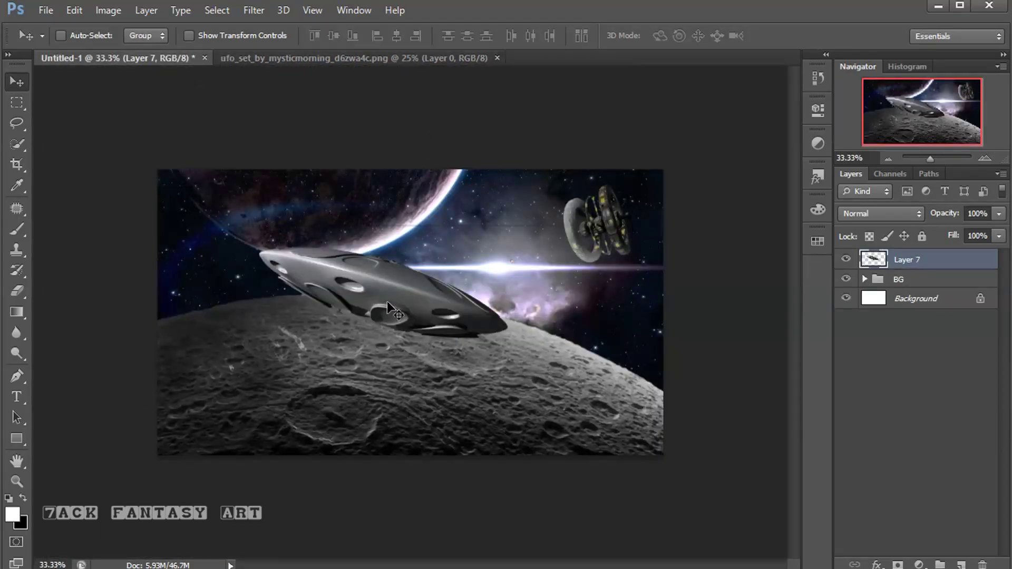
# Flip the UFO horizontally, scale it to about 58% and set it in the upper-left sky
pyautogui.hotkey('ctrl', 't')
pyautogui.rightClick(324, 265)
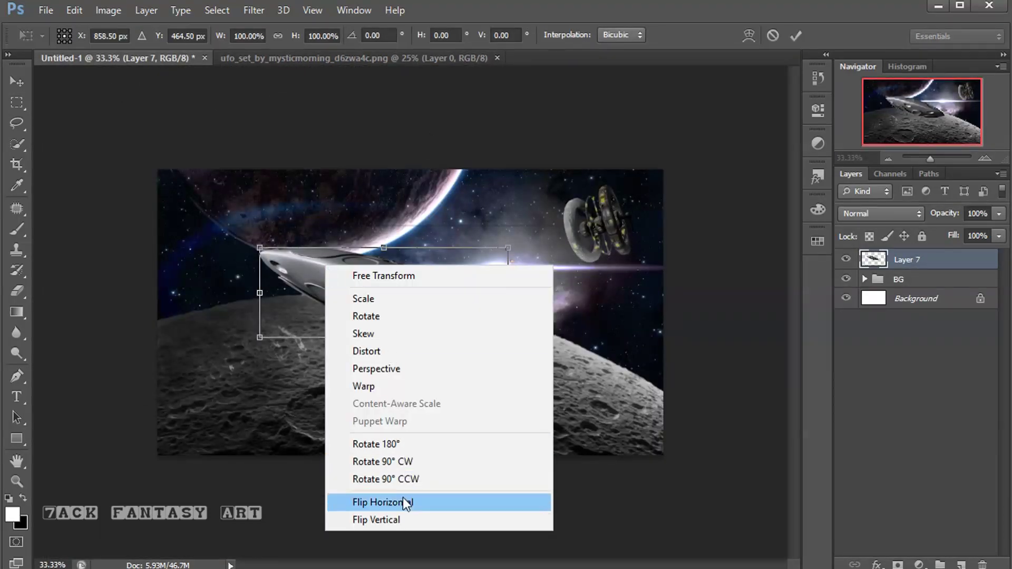
pyautogui.click(343, 504)
pyautogui.moveTo(444, 302); pyautogui.dragTo(331, 240)
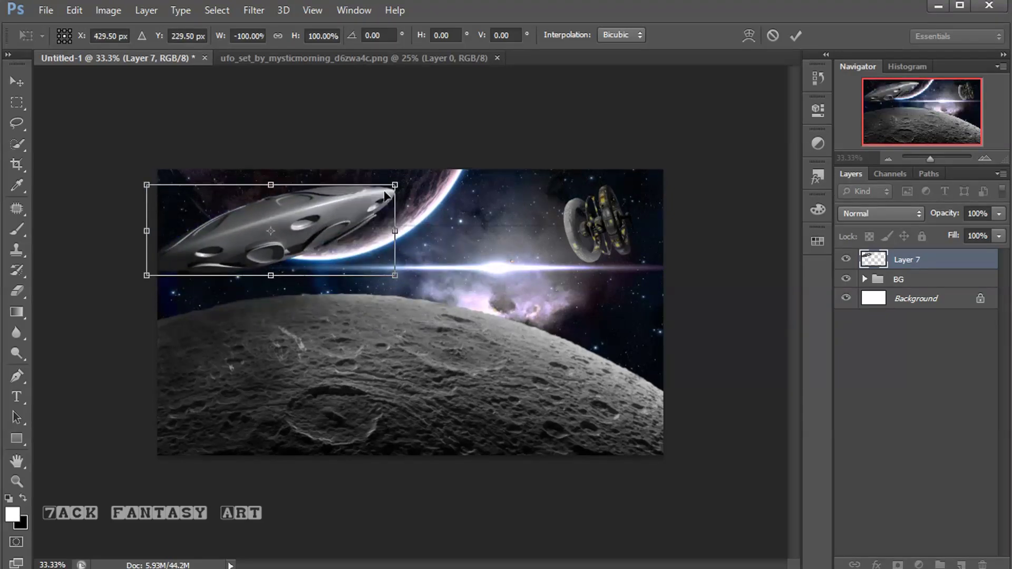
pyautogui.moveTo(395, 185); pyautogui.dragTo(290, 223)
pyautogui.moveTo(242, 256)
pyautogui.mouseDown()
pyautogui.moveTo(277, 218)
pyautogui.moveTo(263, 209)
pyautogui.mouseUp()
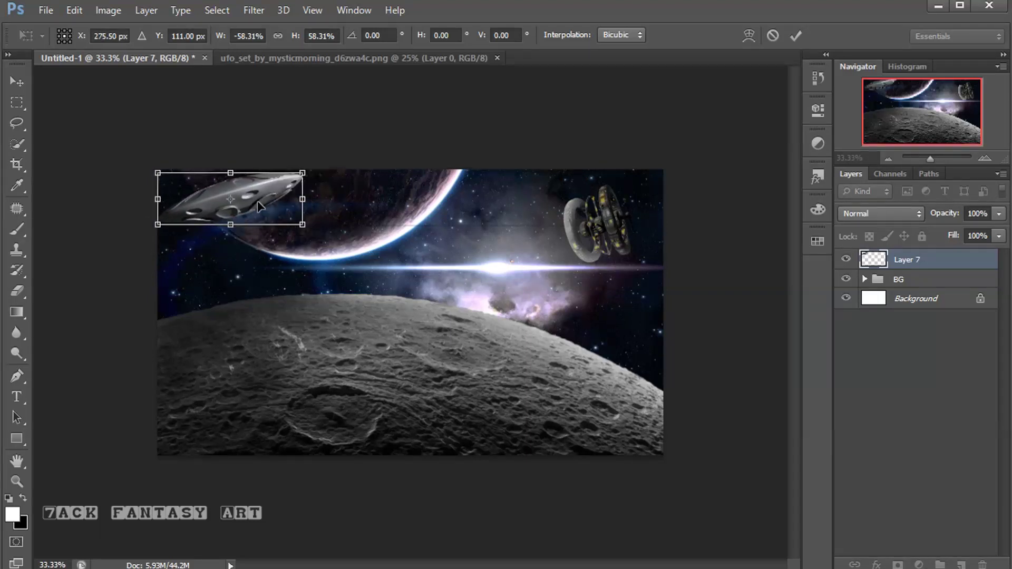
pyautogui.click(795, 37)
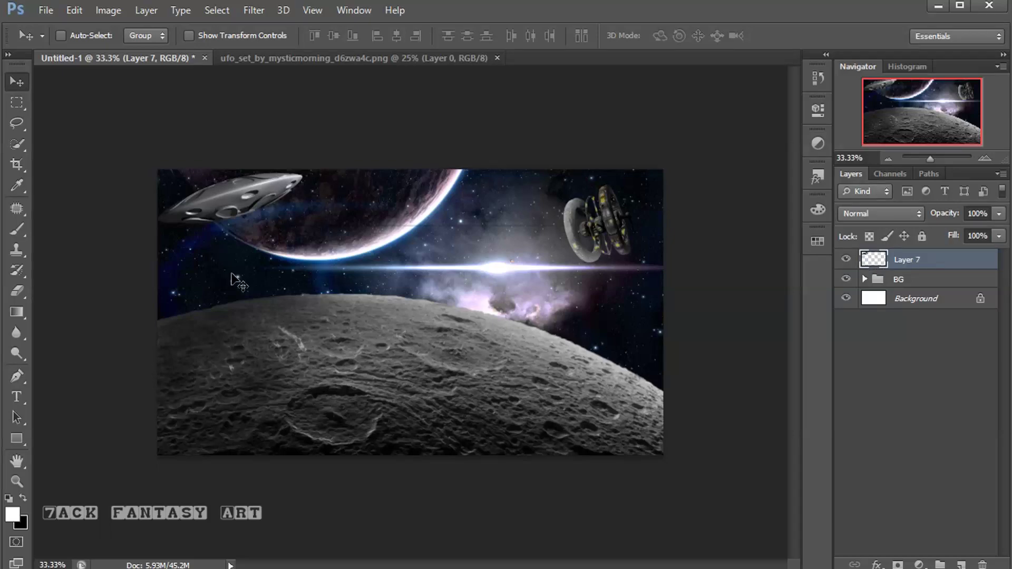
pyautogui.hotkey('ctrl', '+')
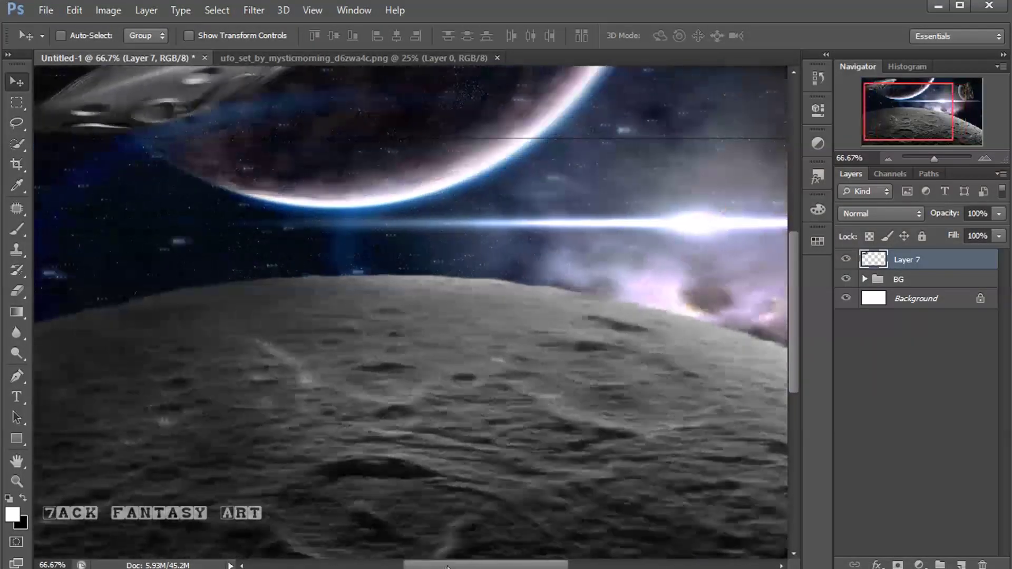
# Zoom to 100% on the UFO and trace a Pen path around its first window
pyautogui.moveTo(427, 222); pyautogui.dragTo(628, 400)
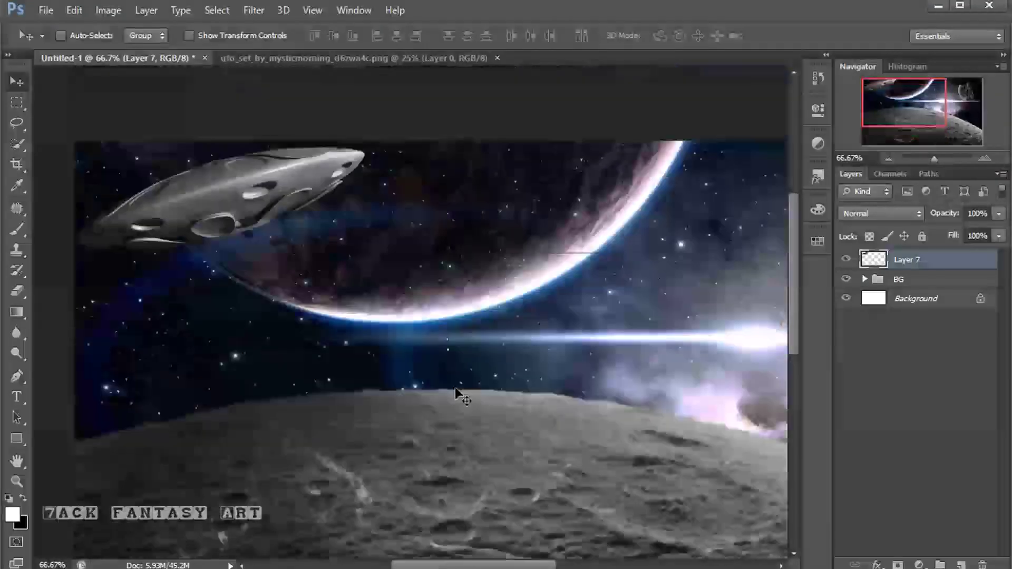
pyautogui.click(18, 376)
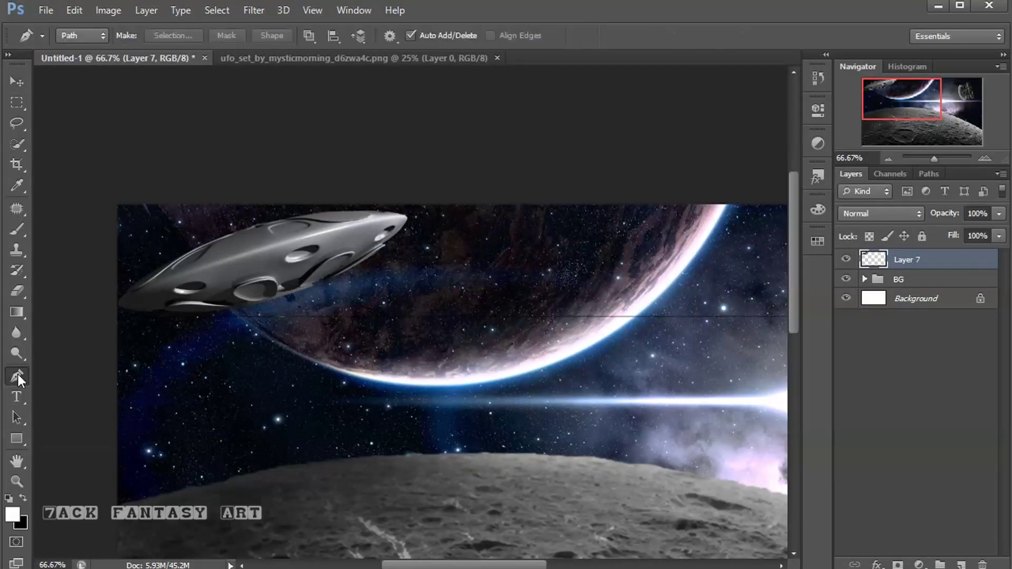
pyautogui.click(67, 378)
pyautogui.hotkey('ctrl', '+')
pyautogui.hscroll(-5, 316, 422)
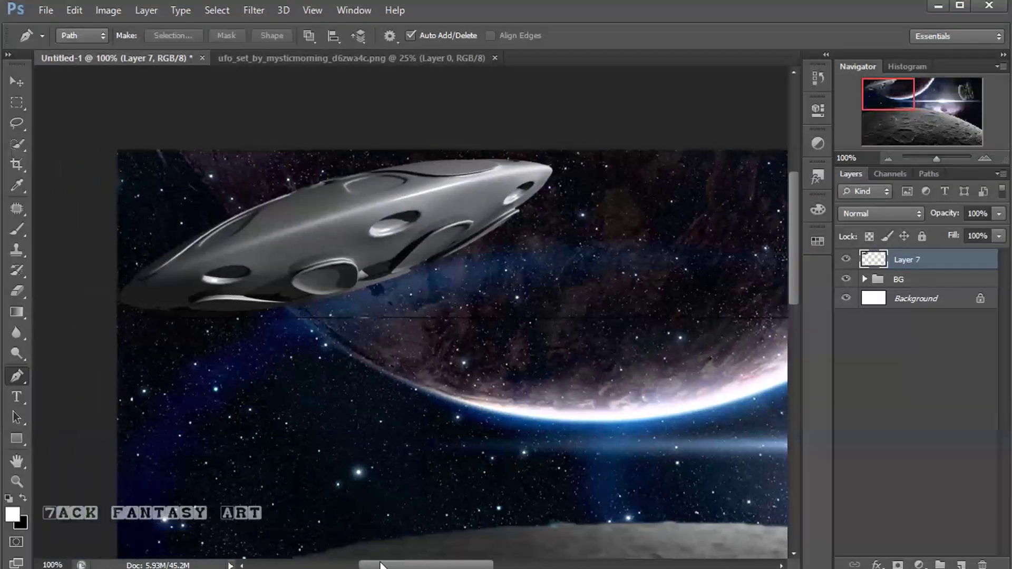
pyautogui.click(219, 283)
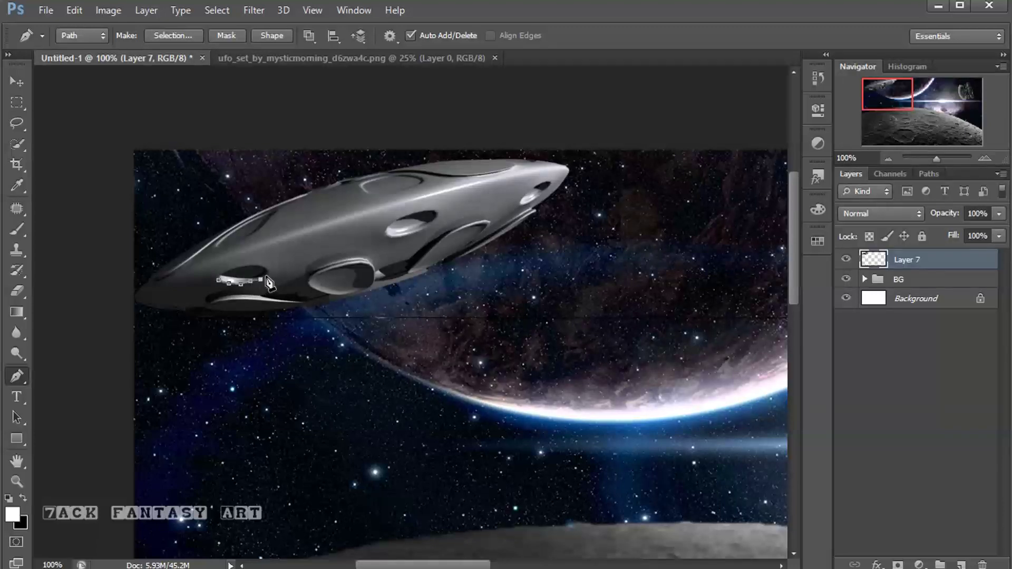
pyautogui.click(264, 272)
pyautogui.click(217, 280)
# Outline the middle UFO window with a curved path and darken it
pyautogui.click(388, 234)
pyautogui.moveTo(437, 213); pyautogui.dragTo(462, 182)
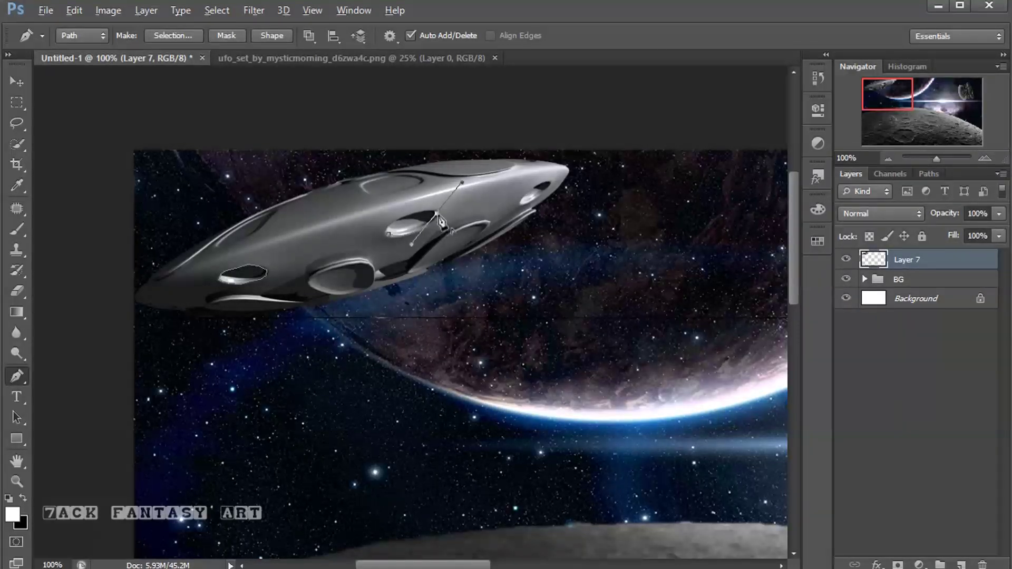
pyautogui.moveTo(388, 233); pyautogui.dragTo(401, 254)
pyautogui.hotkey('ctrl', 'Return')
pyautogui.press('Delete')
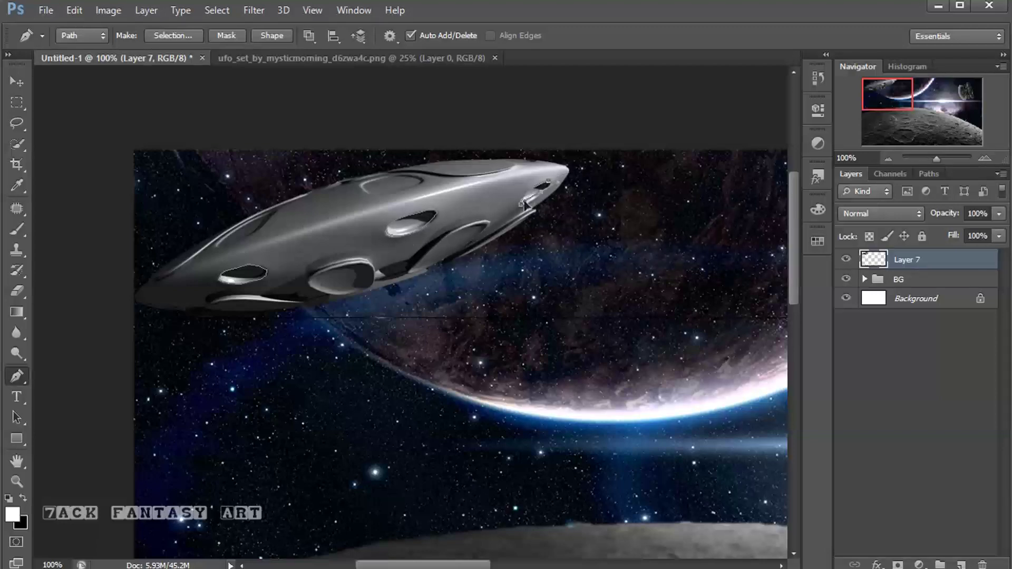
# Trace Pen paths around the lower window and the next UFO window
pyautogui.click(309, 282)
pyautogui.click(336, 295)
pyautogui.click(370, 288)
pyautogui.click(364, 263)
pyautogui.click(337, 262)
pyautogui.click(310, 282)
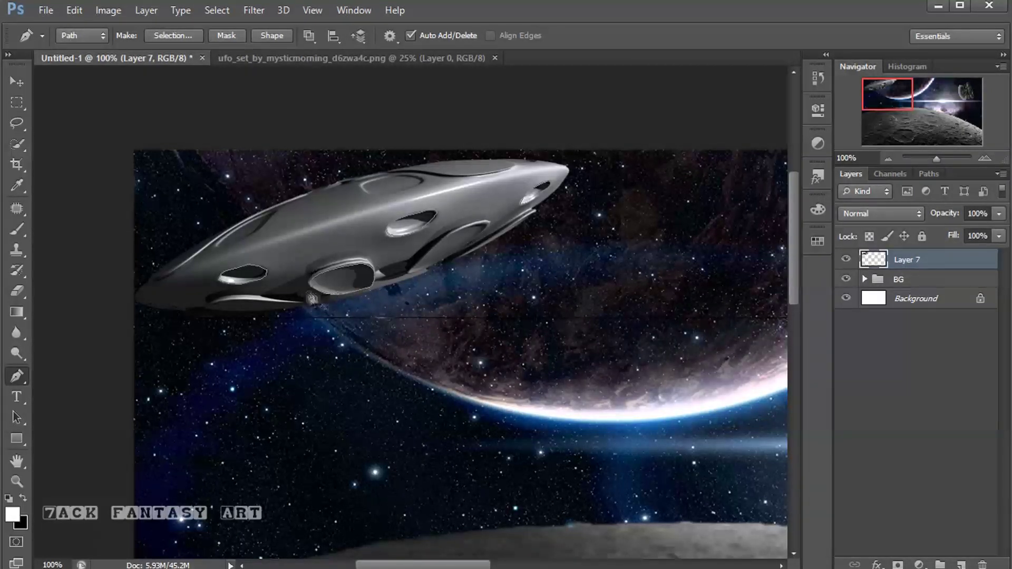
pyautogui.click(446, 257)
pyautogui.moveTo(488, 224); pyautogui.dragTo(498, 232)
pyautogui.click(447, 238)
pyautogui.click(409, 273)
# Trace the UFO's lower rim and turn all paths into a 0.5 px feathered selection
pyautogui.click(210, 307)
pyautogui.moveTo(284, 308)
pyautogui.mouseDown()
pyautogui.moveTo(310, 307)
pyautogui.moveTo(280, 301)
pyautogui.mouseUp()
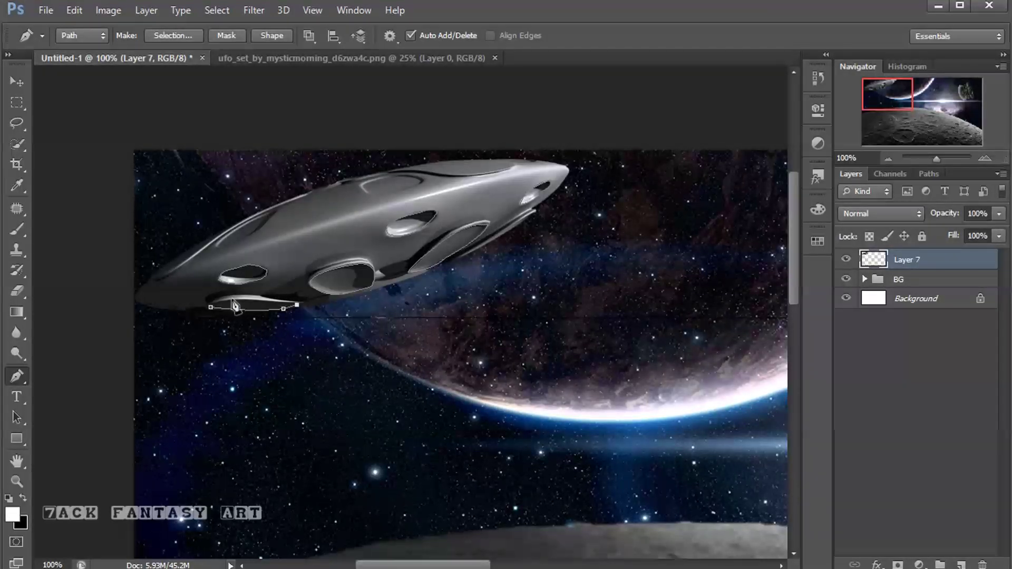
pyautogui.moveTo(211, 308); pyautogui.dragTo(212, 310)
pyautogui.click(566, 179)
pyautogui.click(179, 34)
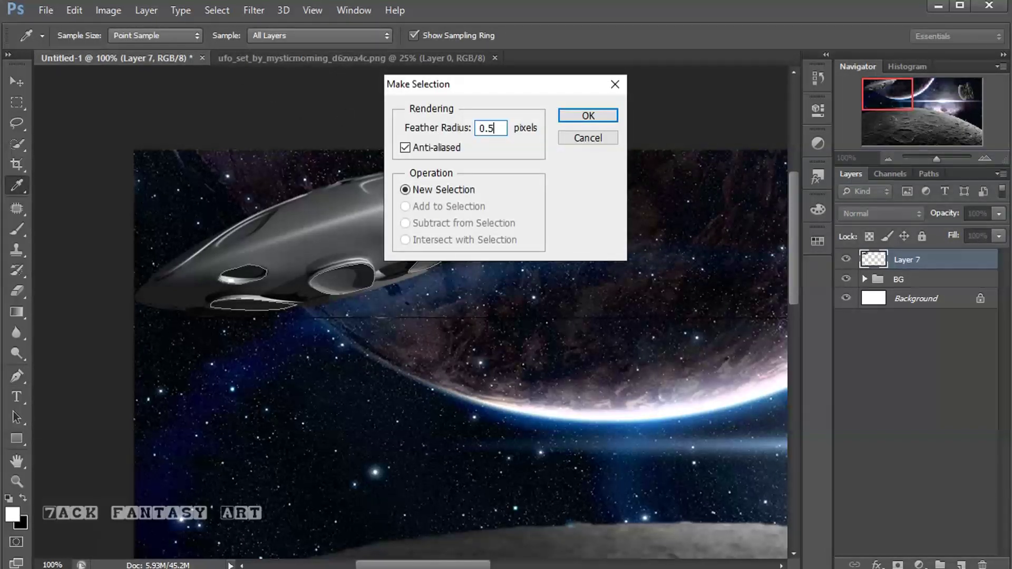
pyautogui.click(578, 116)
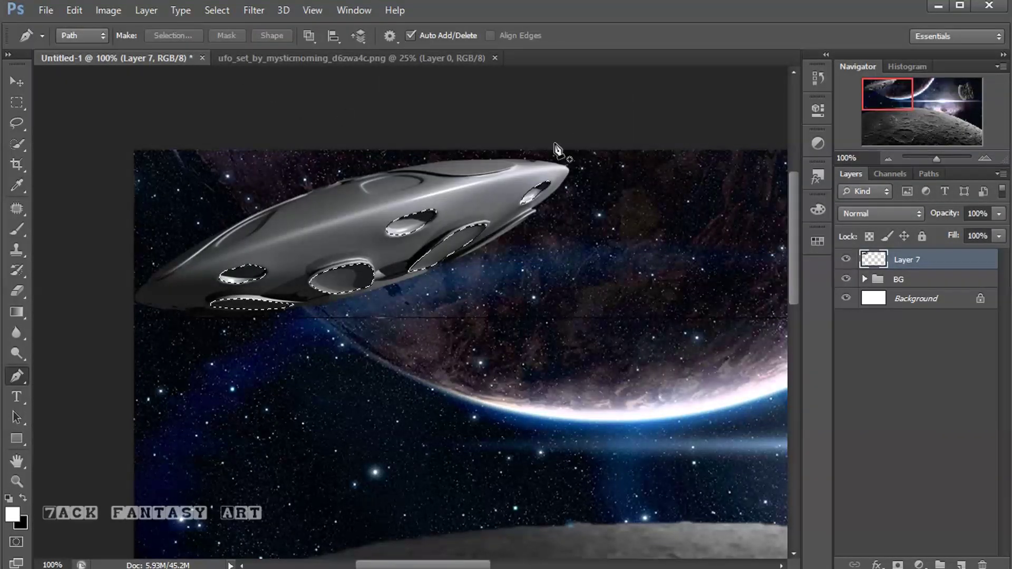
# Add a new layer and set the foreground colour to blue #002dd6
pyautogui.click(963, 565)
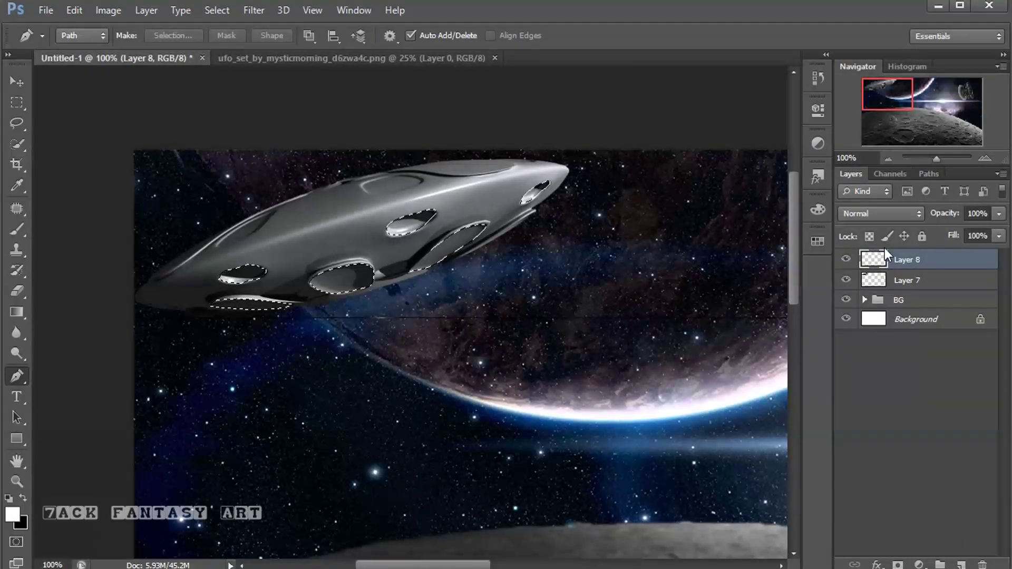
pyautogui.click(12, 516)
pyautogui.moveTo(728, 333); pyautogui.dragTo(735, 312)
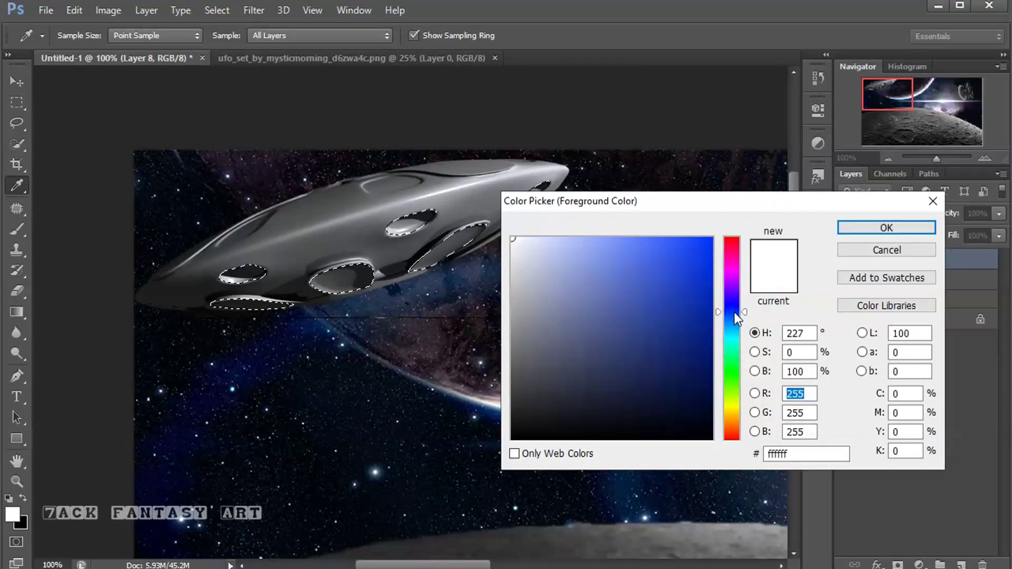
pyautogui.moveTo(695, 275); pyautogui.dragTo(712, 270)
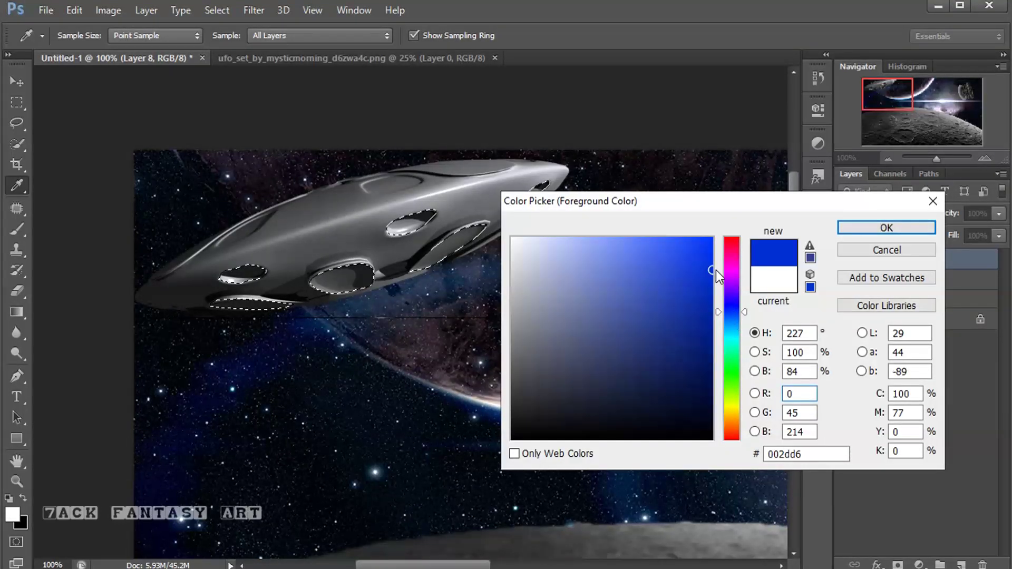
pyautogui.click(859, 227)
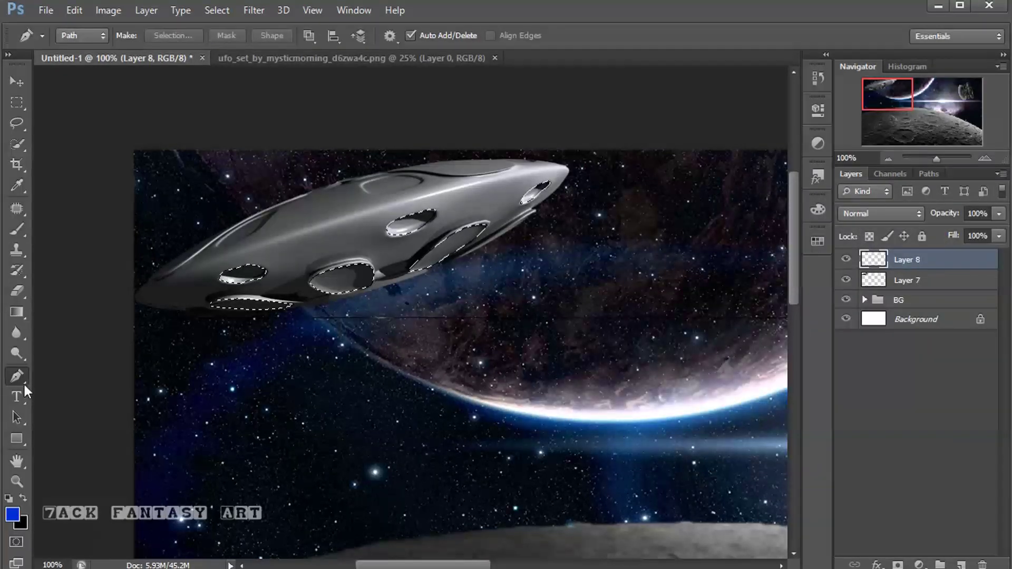
# Paint the selected UFO windows with a soft 100 px brush, then deselect
pyautogui.click(17, 231)
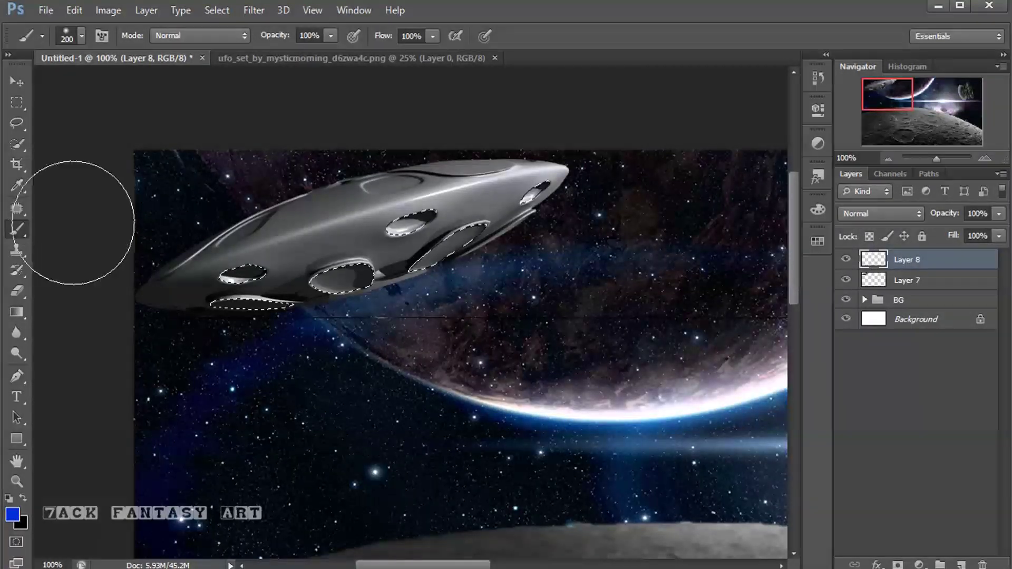
pyautogui.click(82, 36)
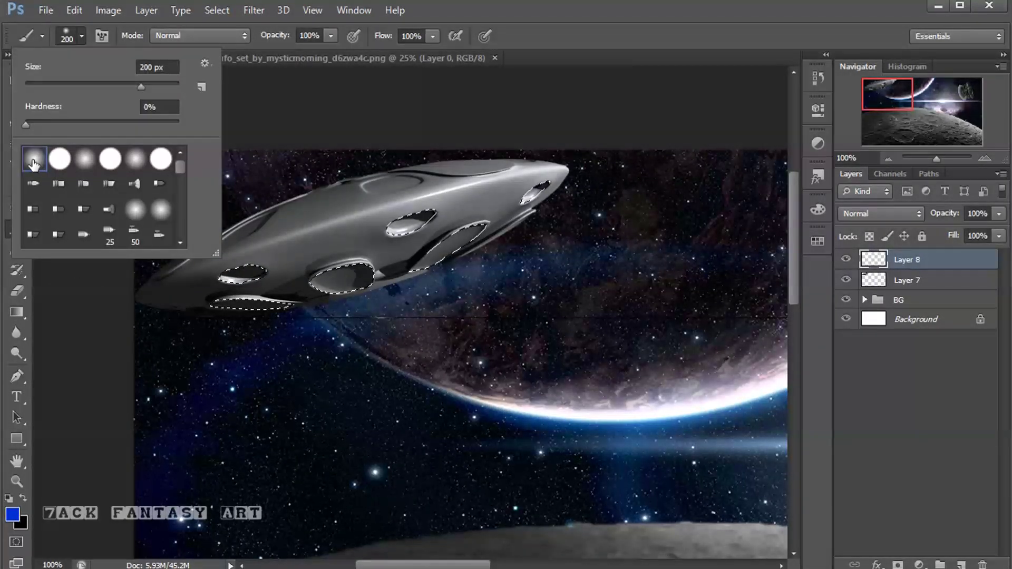
pyautogui.click(341, 40)
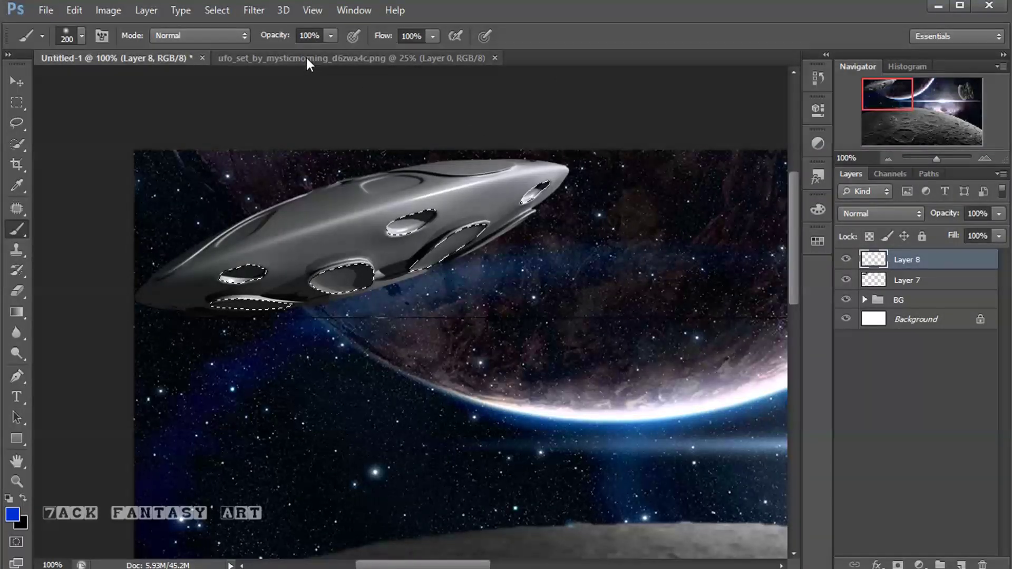
pyautogui.press('[')
pyautogui.press('[')
pyautogui.press('[')
pyautogui.moveTo(343, 277)
pyautogui.mouseDown()
pyautogui.moveTo(206, 272)
pyautogui.moveTo(317, 316)
pyautogui.moveTo(486, 232)
pyautogui.moveTo(361, 252)
pyautogui.moveTo(572, 181)
pyautogui.mouseUp()
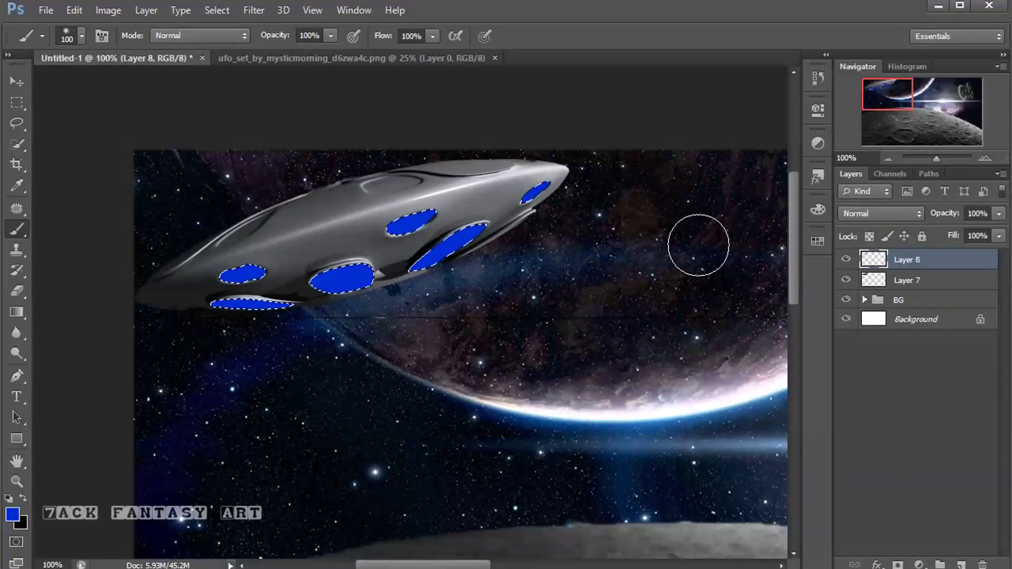
pyautogui.hotkey('ctrl', '0')
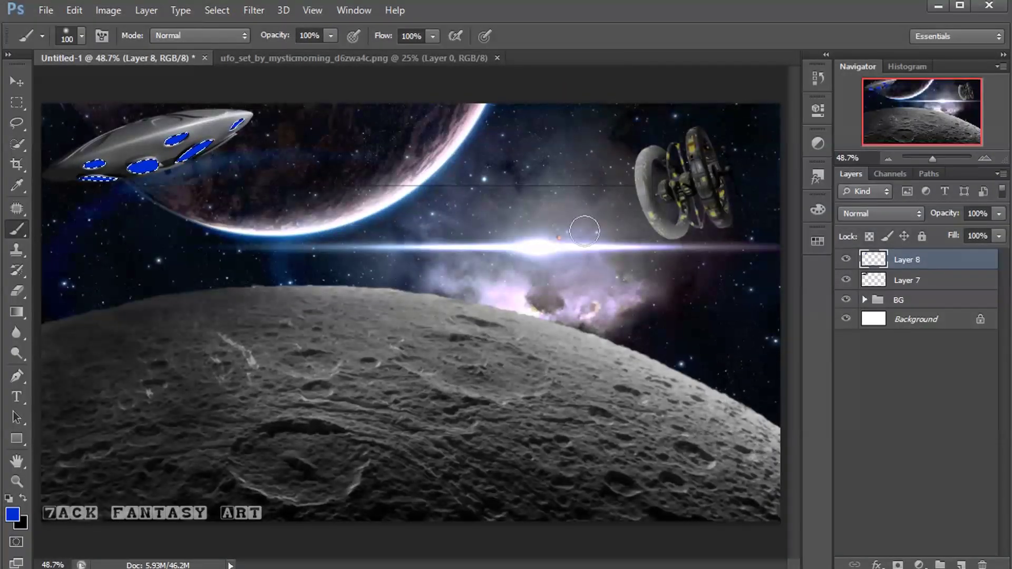
pyautogui.hotkey('ctrl', 'd')
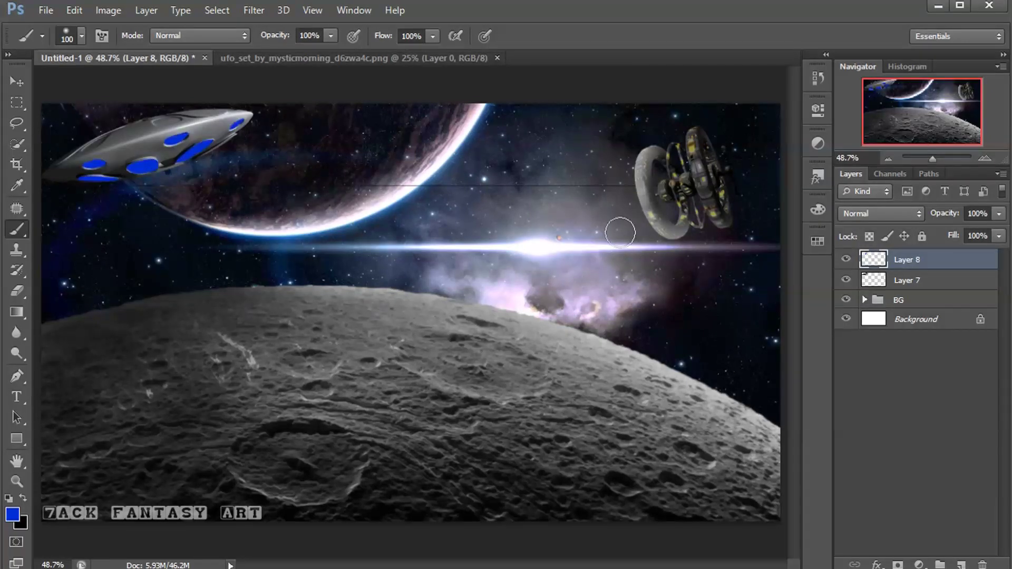
# Blend the blue window paint in Overlay and toggle Layer 7 to compare
pyautogui.click(861, 213)
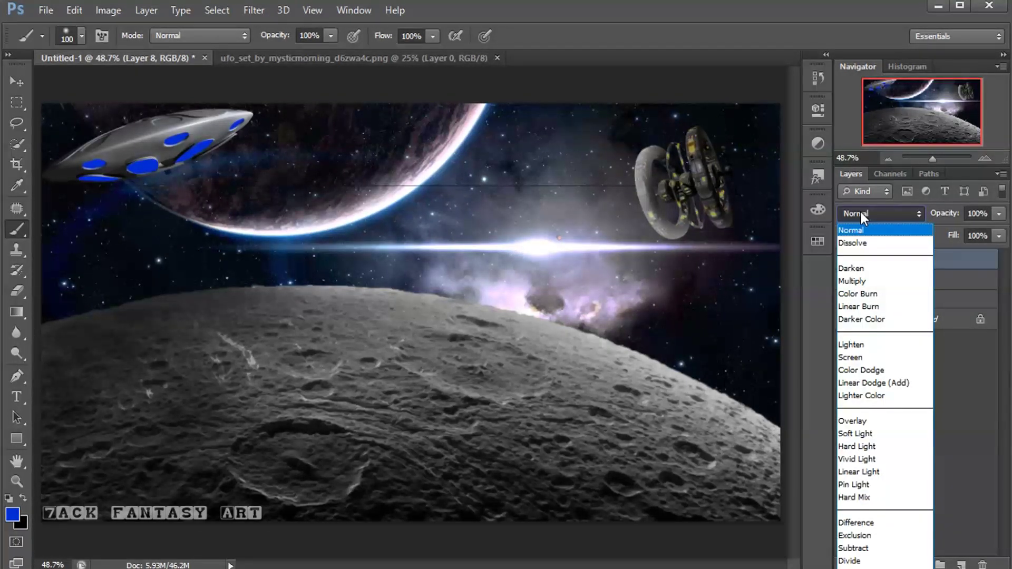
pyautogui.click(862, 422)
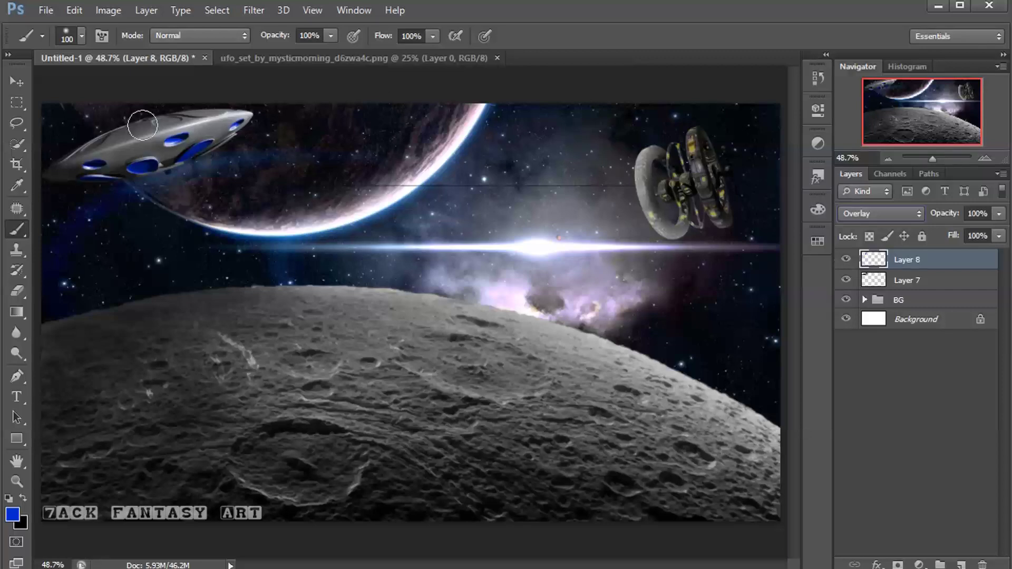
pyautogui.click(879, 284)
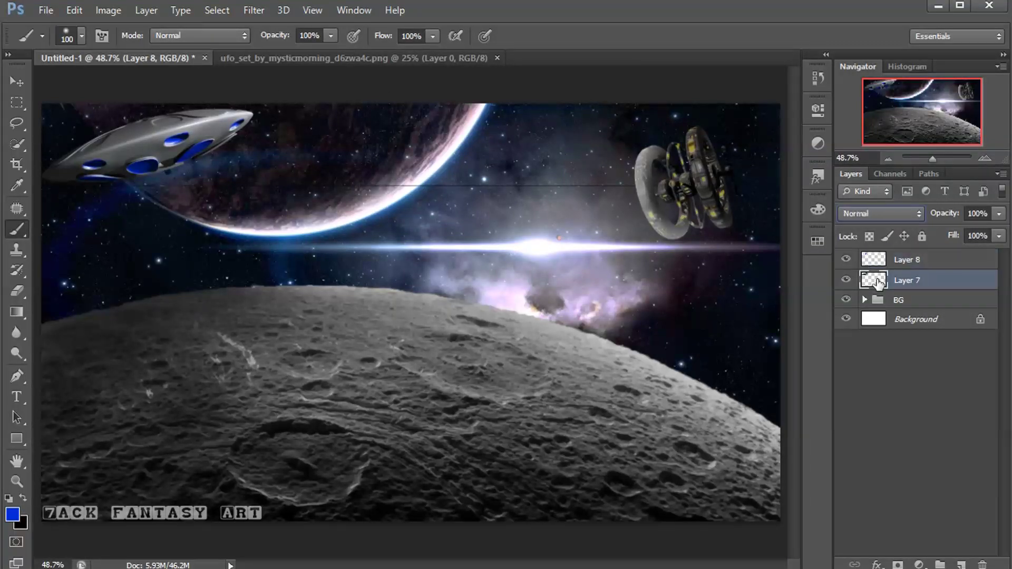
pyautogui.click(847, 281)
pyautogui.click(847, 281)
pyautogui.click(919, 565)
# Add a Hue/Saturation adjustment clipped to Layer 7 with Saturation -30 and Lightness -20
pyautogui.click(900, 370)
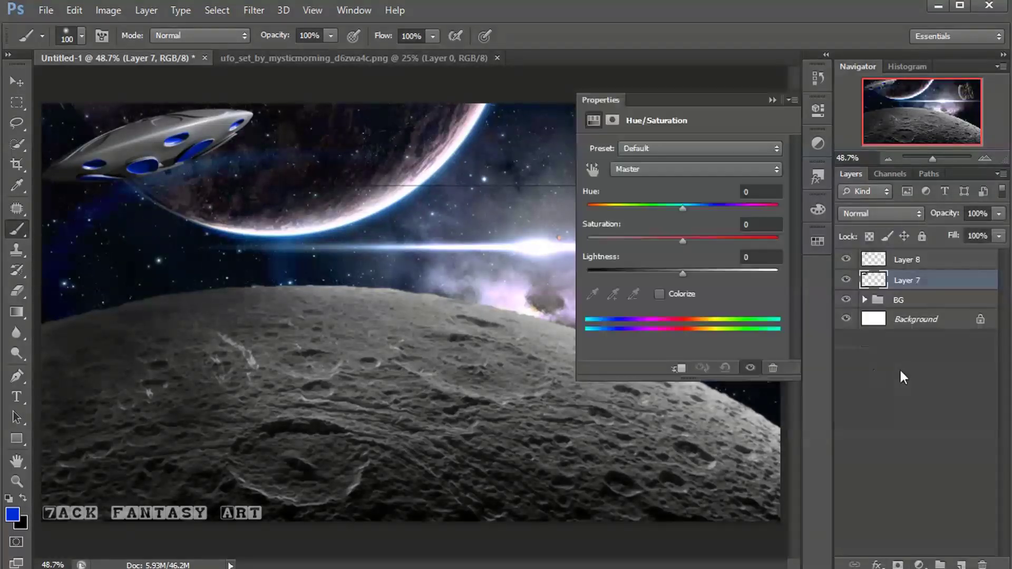
pyautogui.click(679, 368)
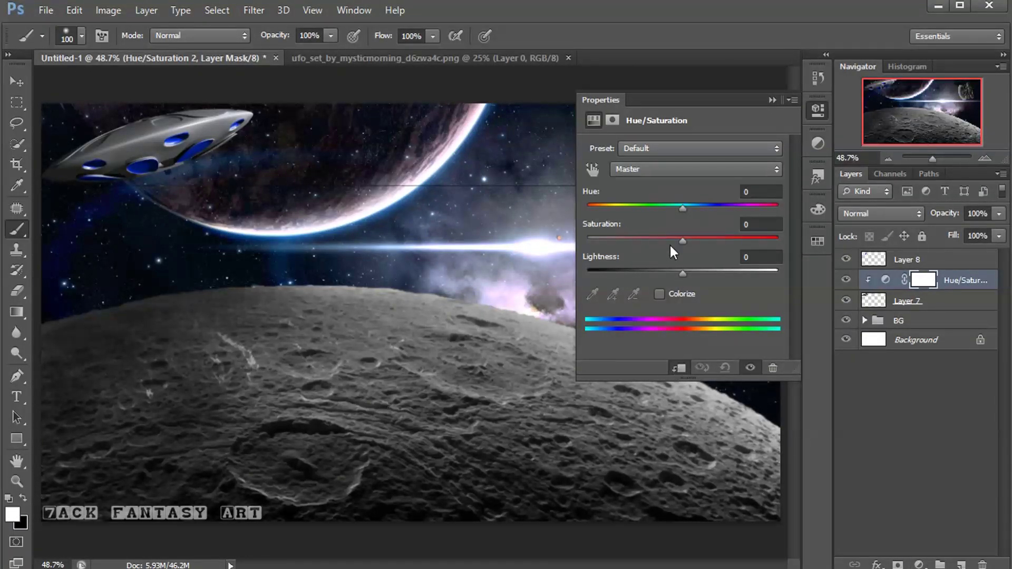
pyautogui.moveTo(653, 243); pyautogui.dragTo(654, 243)
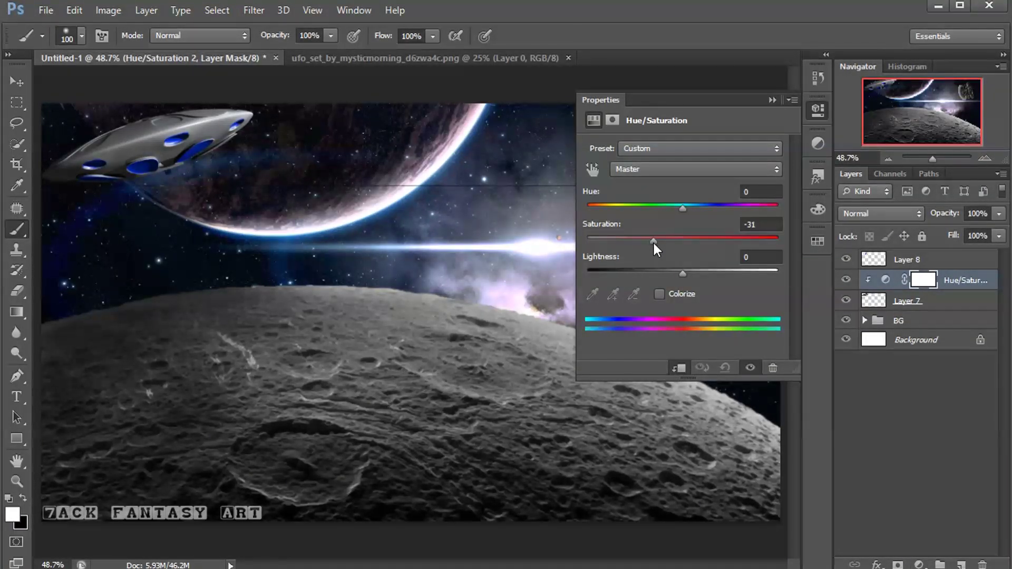
pyautogui.moveTo(683, 273); pyautogui.dragTo(664, 271)
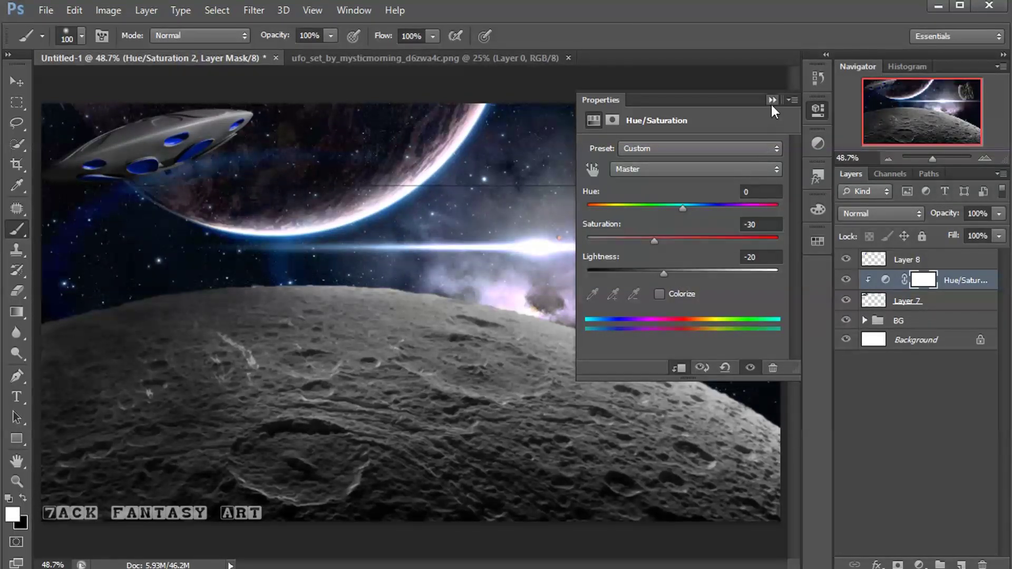
pyautogui.click(772, 100)
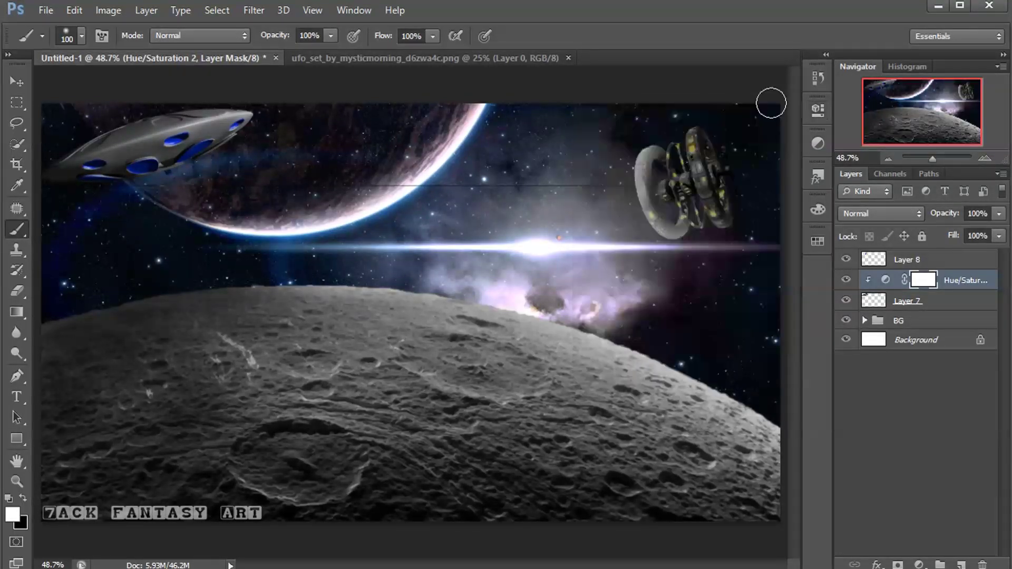
# Add Layer 9 clipped to the layers below
pyautogui.click(960, 565)
pyautogui.rightClick(952, 286)
pyautogui.click(749, 197)
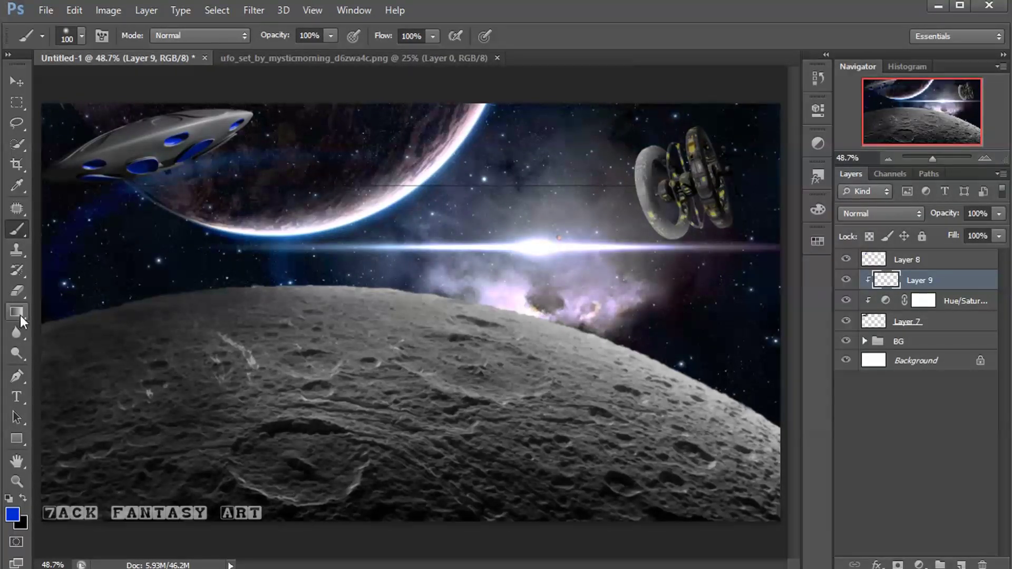
# Paint a white 175 px highlight across the UFO body on Layer 9 at 50% opacity
pyautogui.click(13, 514)
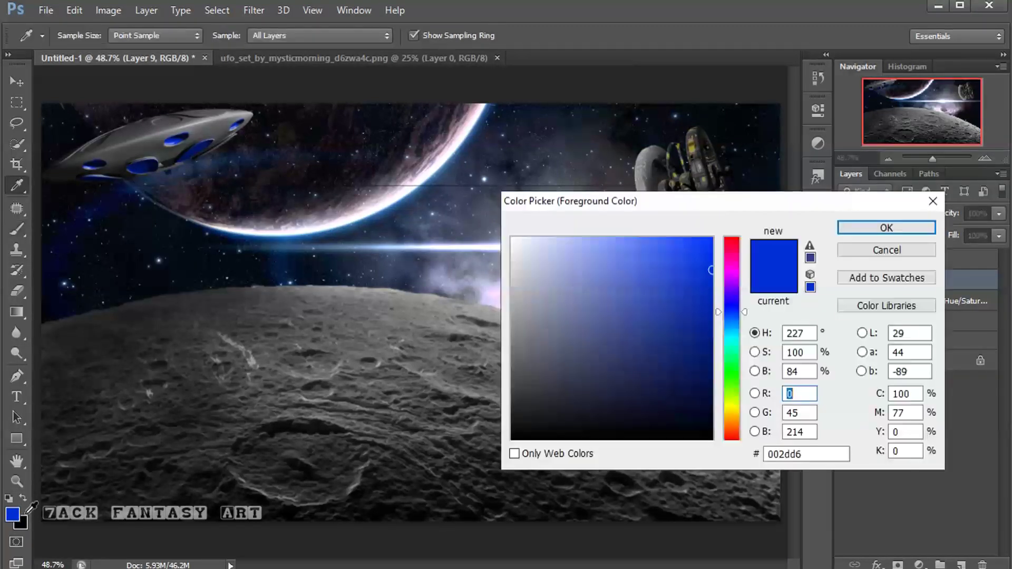
pyautogui.moveTo(547, 287); pyautogui.dragTo(512, 239)
pyautogui.click(850, 227)
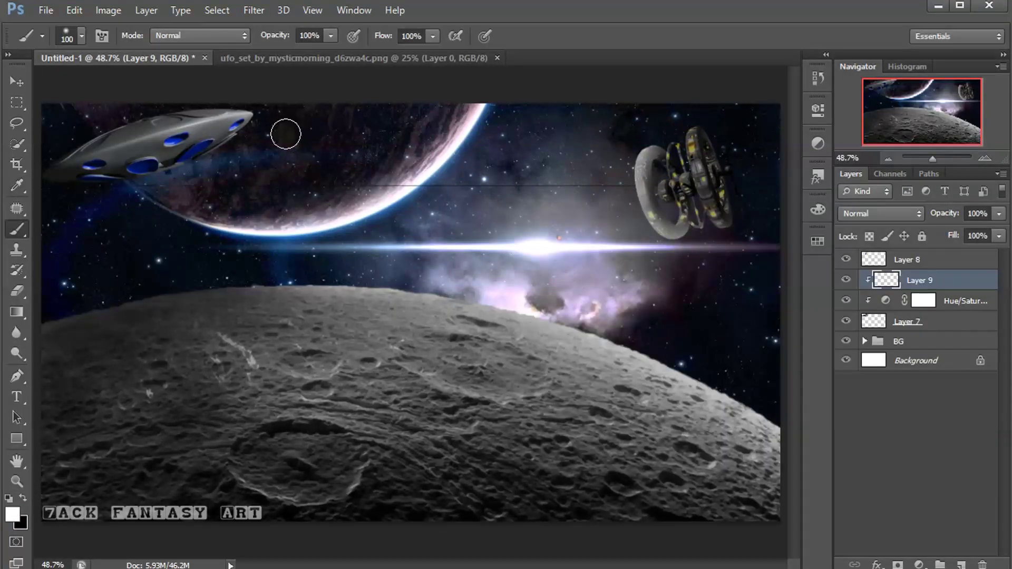
pyautogui.press(']')
pyautogui.press(']')
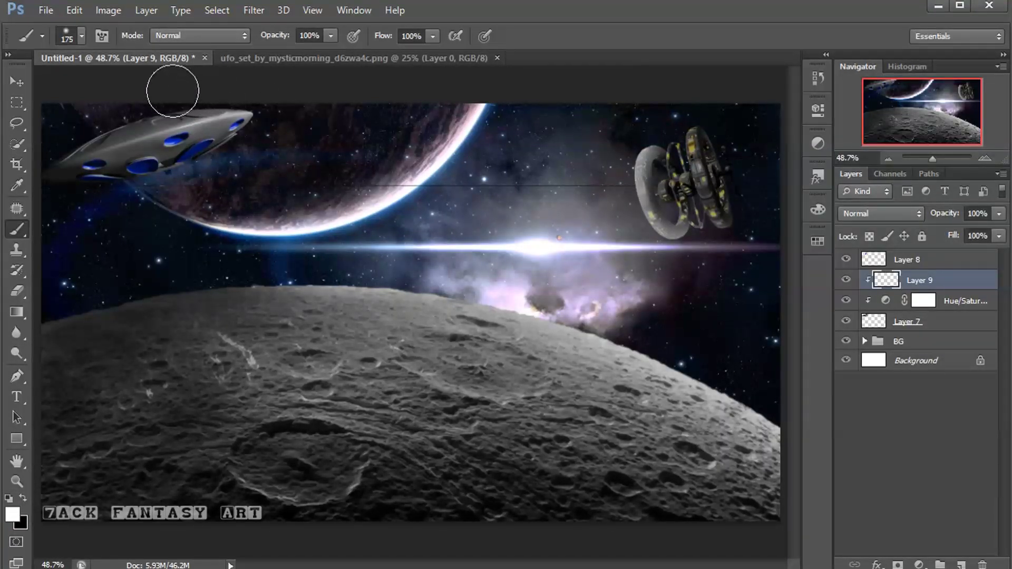
pyautogui.moveTo(268, 118); pyautogui.dragTo(159, 156)
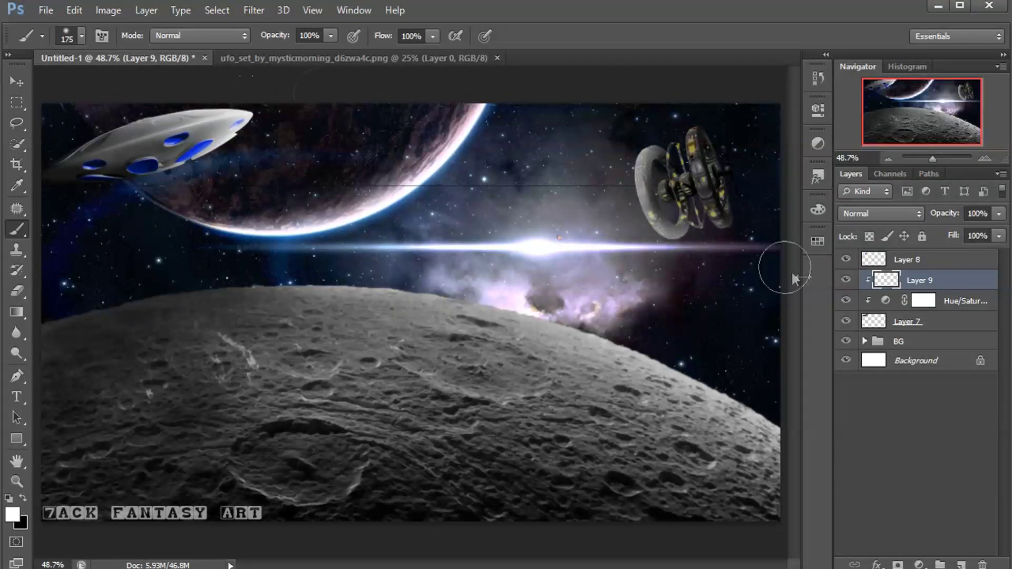
pyautogui.click(999, 214)
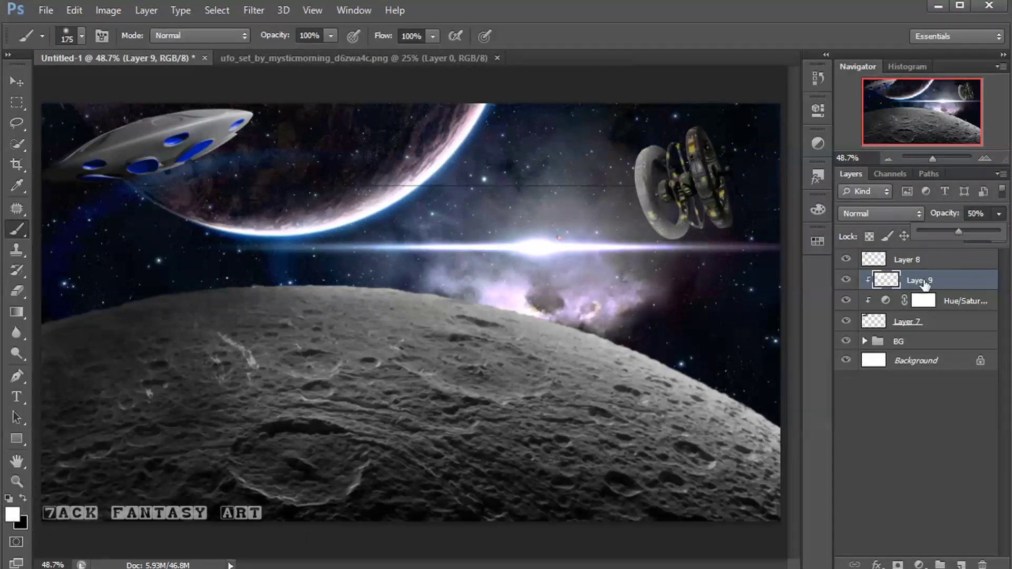
# Show Layer 8, switch its window glow to Color Dodge, and add empty Layer 10
pyautogui.click(865, 261)
pyautogui.click(846, 261)
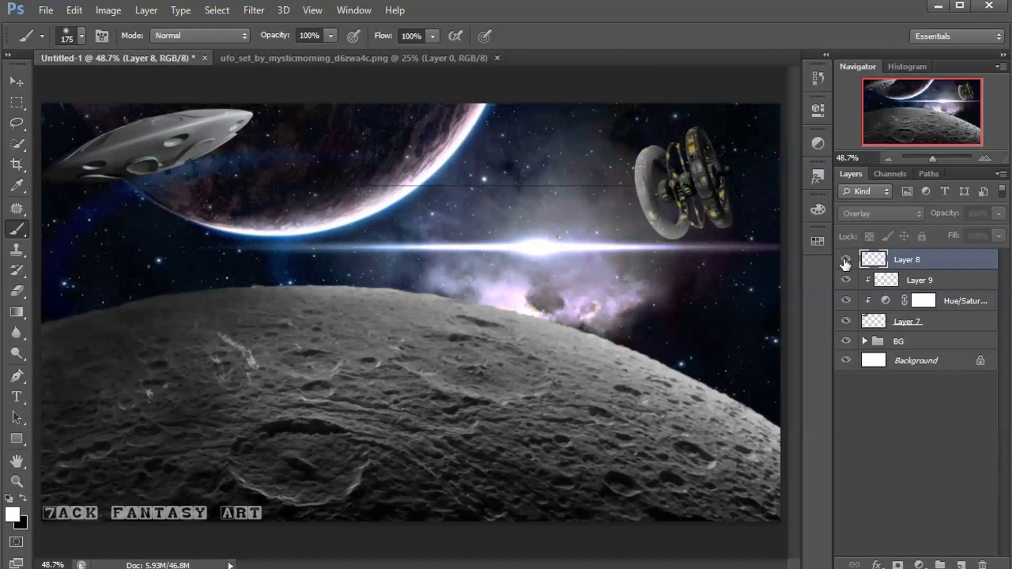
pyautogui.hotkey('shift', 'alt', 'd')
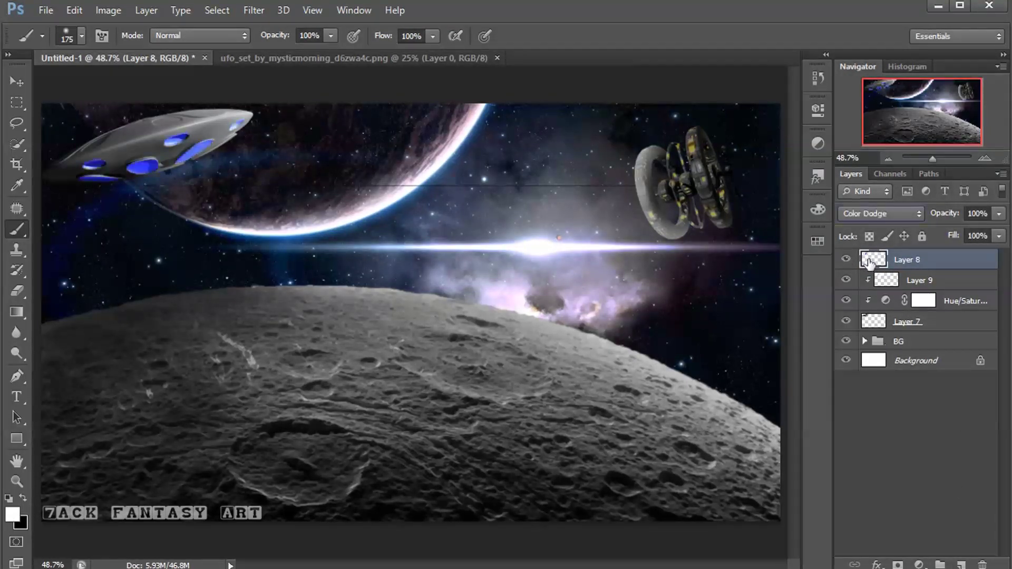
pyautogui.click(865, 208)
pyautogui.click(868, 374)
pyautogui.click(963, 565)
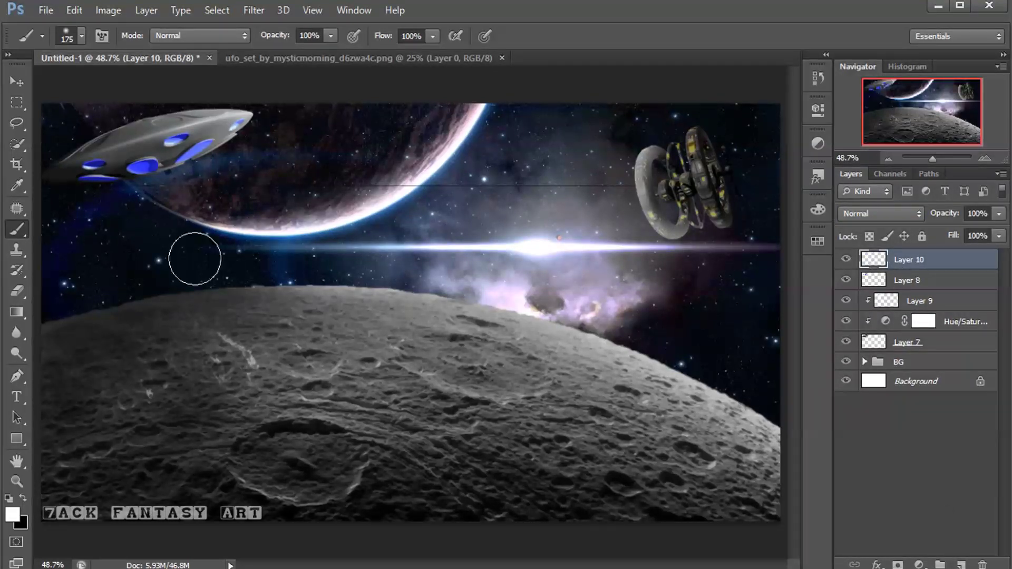
# Paint a soft light-blue glow dab below the UFO with a 175 px brush
pyautogui.press('[')
pyautogui.click(13, 516)
pyautogui.moveTo(661, 269); pyautogui.dragTo(657, 233)
pyautogui.click(879, 229)
pyautogui.press(']')
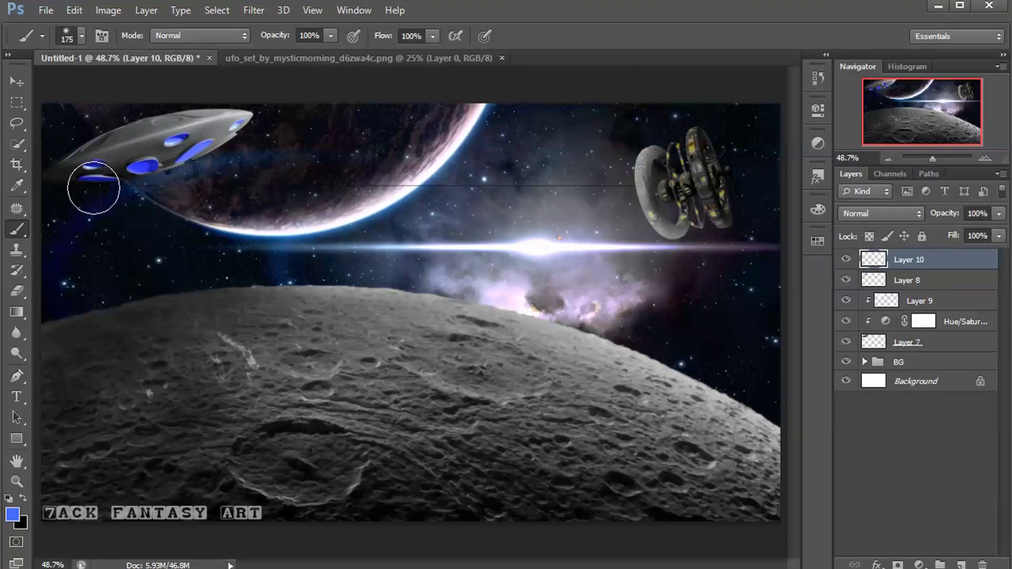
pyautogui.click(161, 200)
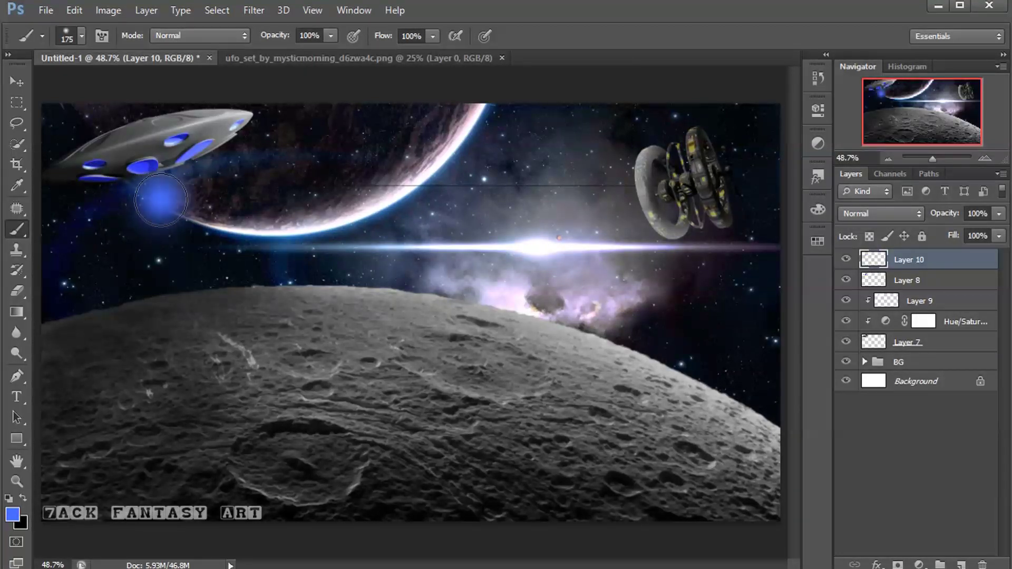
# Stretch and tilt the blue glow into a streak under the UFO, blended in Overlay mode
pyautogui.hotkey('ctrl', 't')
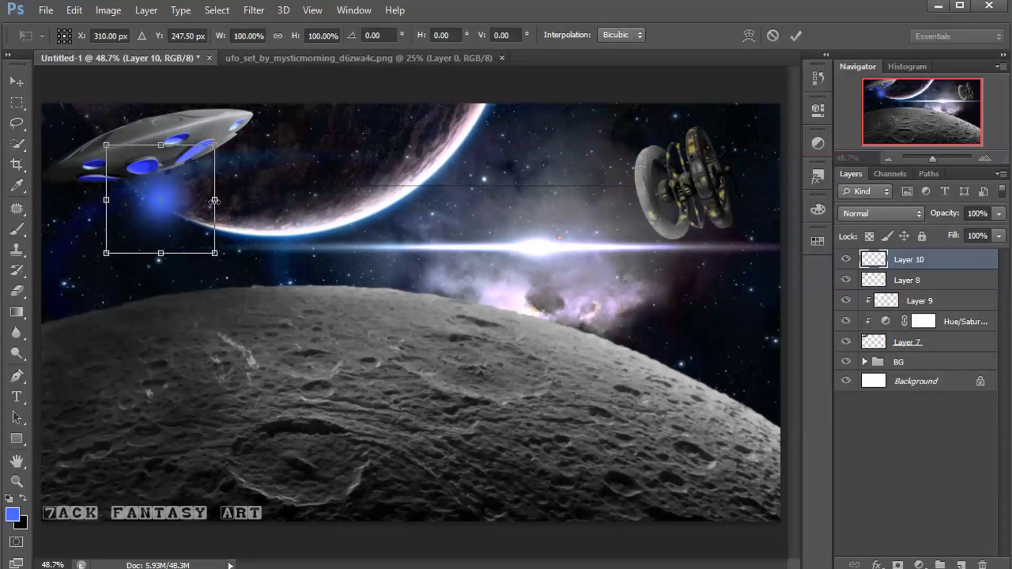
pyautogui.moveTo(215, 200); pyautogui.dragTo(359, 200)
pyautogui.moveTo(106, 200); pyautogui.dragTo(10, 200)
pyautogui.moveTo(380, 264); pyautogui.dragTo(389, 216)
pyautogui.moveTo(205, 204); pyautogui.dragTo(211, 187)
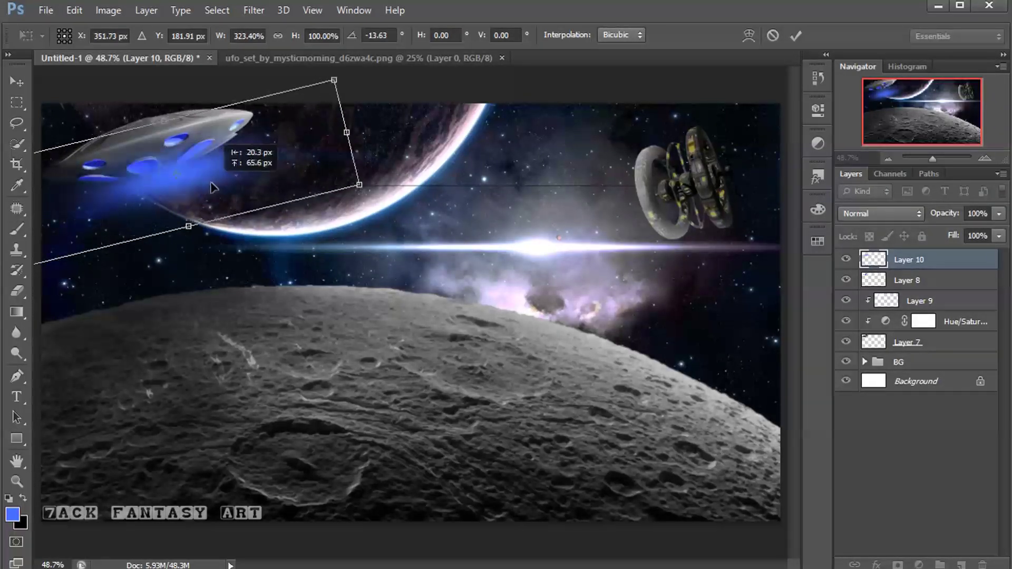
pyautogui.moveTo(189, 226); pyautogui.dragTo(190, 298)
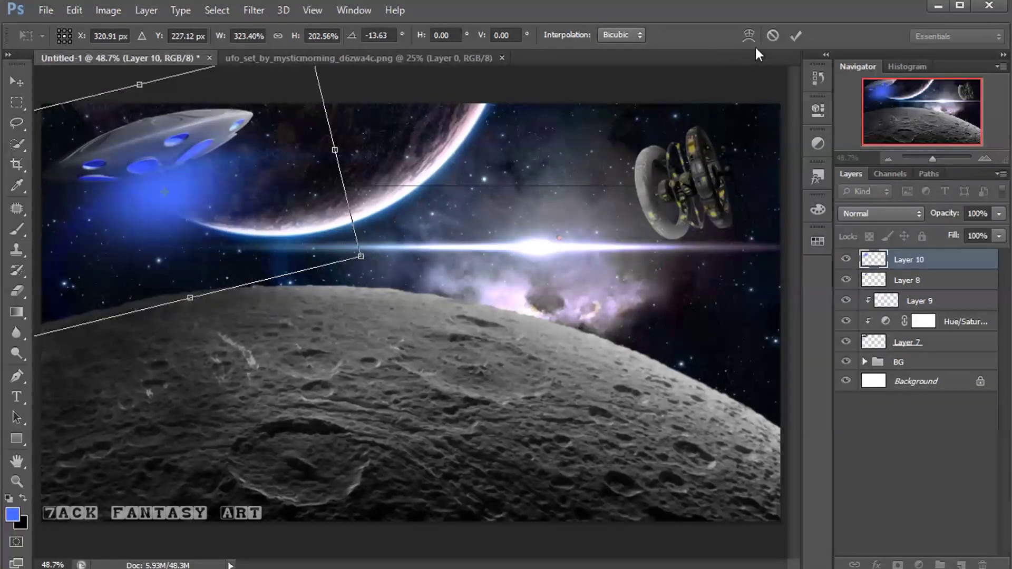
pyautogui.click(796, 34)
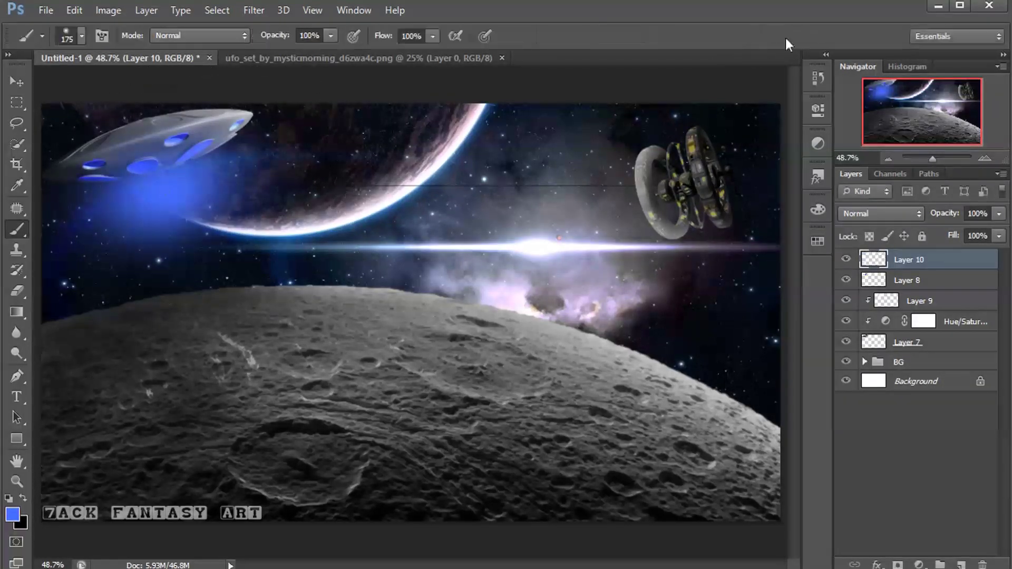
pyautogui.click(875, 213)
pyautogui.click(857, 420)
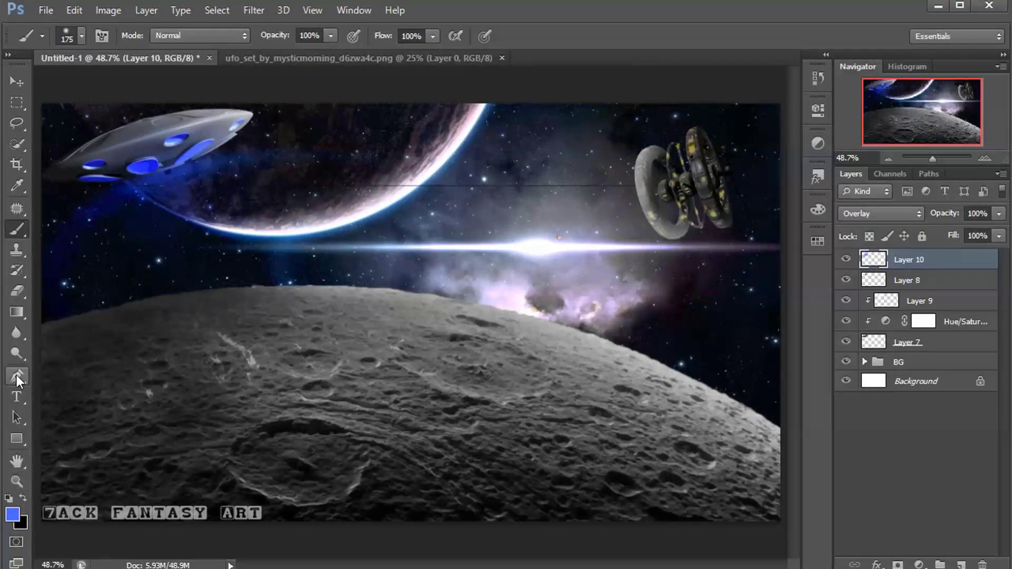
# Draw a closed pen path from the UFO's tips down to the moon horizon
pyautogui.moveTo(17, 376); pyautogui.dragTo(42, 375)
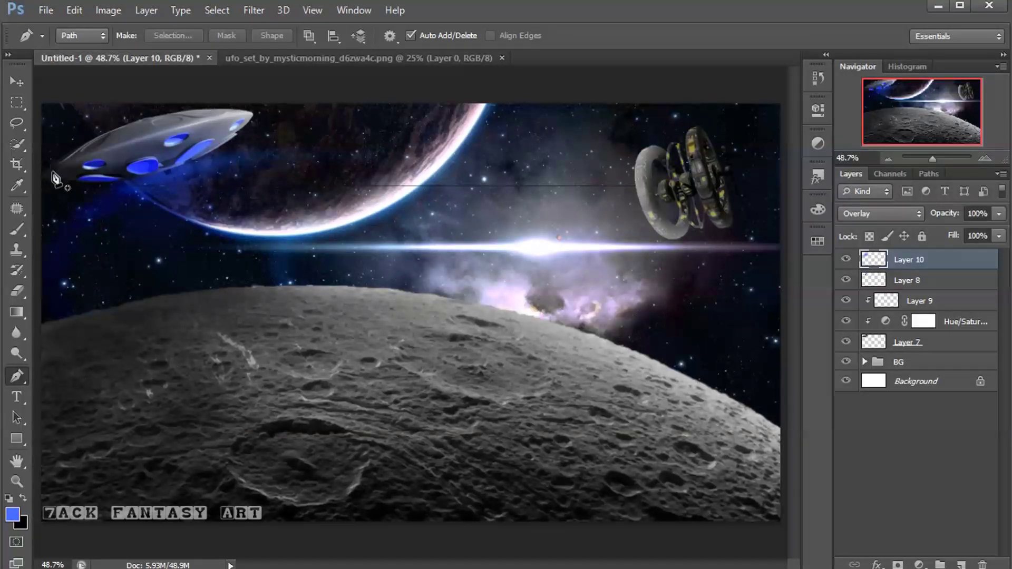
pyautogui.click(79, 180)
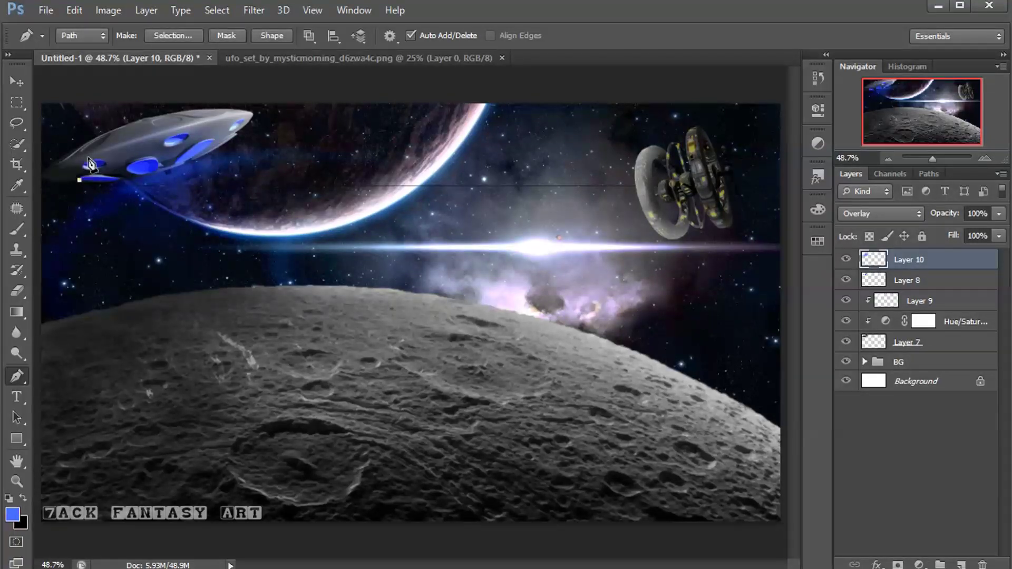
pyautogui.moveTo(86, 159); pyautogui.dragTo(100, 154)
pyautogui.moveTo(253, 114); pyautogui.dragTo(272, 127)
pyautogui.click(342, 287)
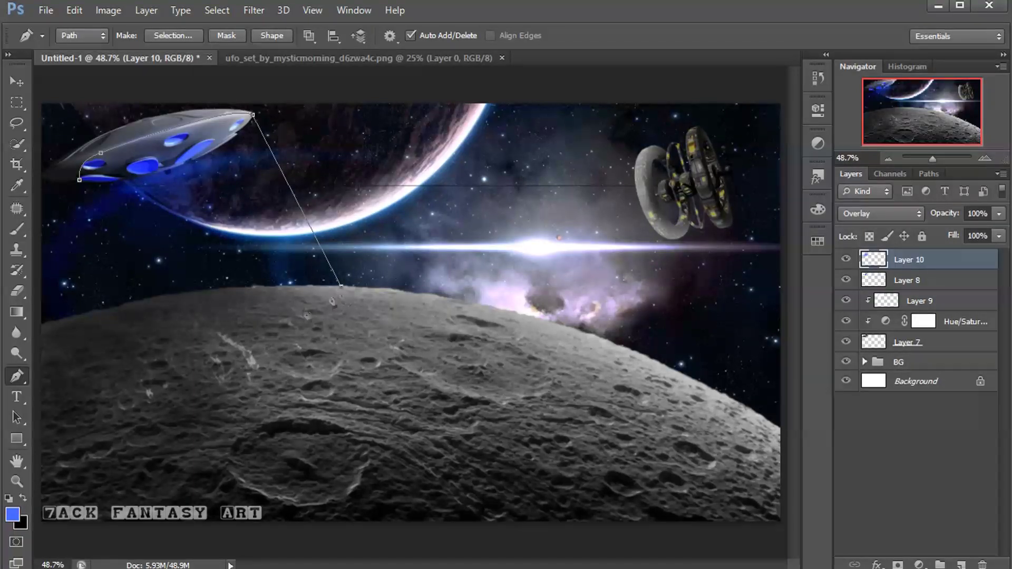
pyautogui.moveTo(79, 350); pyautogui.dragTo(154, 374)
pyautogui.click(79, 180)
# Turn the beam path into a selection and add a Curves adjustment masked to it
pyautogui.click(165, 34)
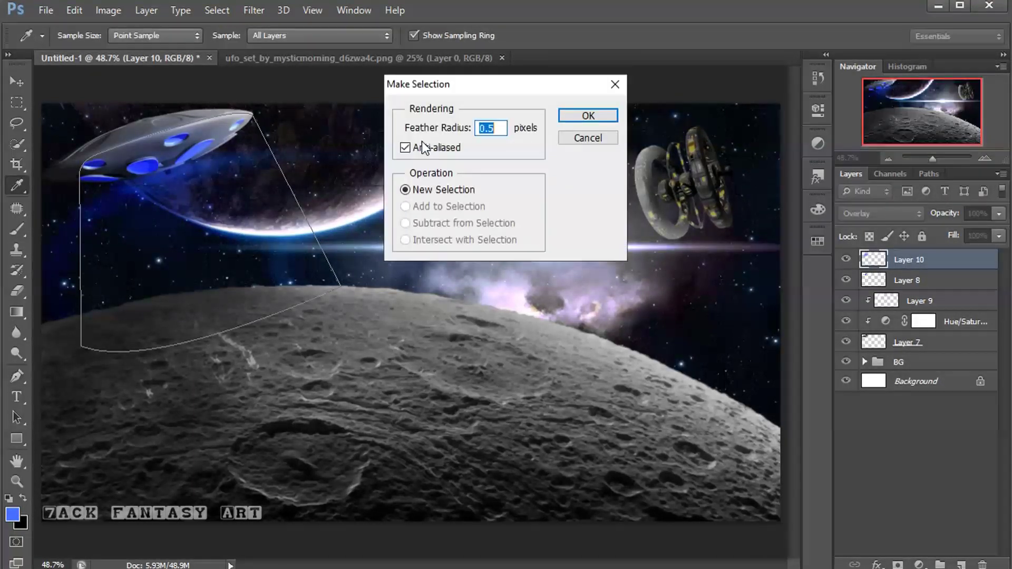
pyautogui.click(588, 116)
pyautogui.click(919, 564)
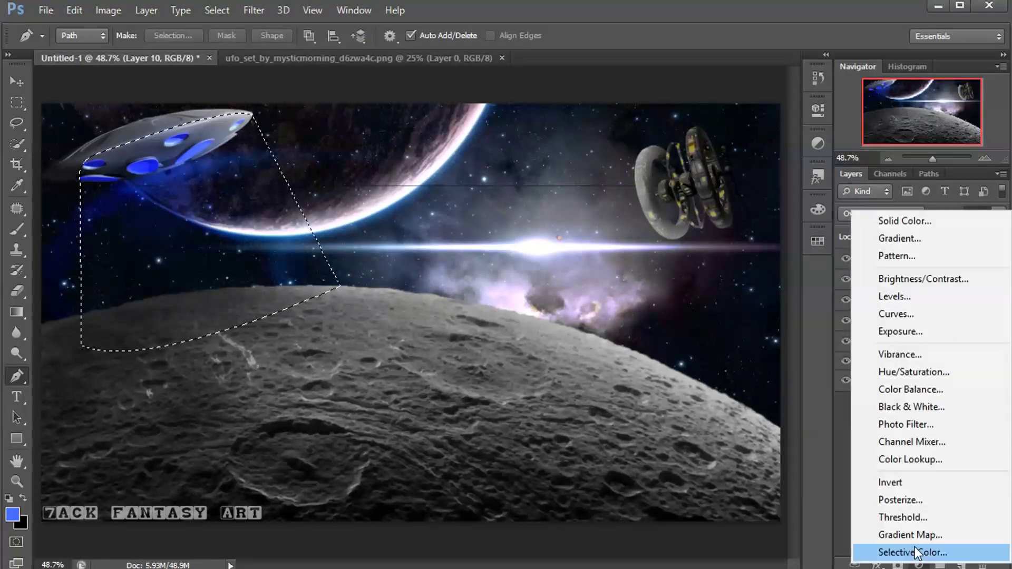
pyautogui.click(885, 312)
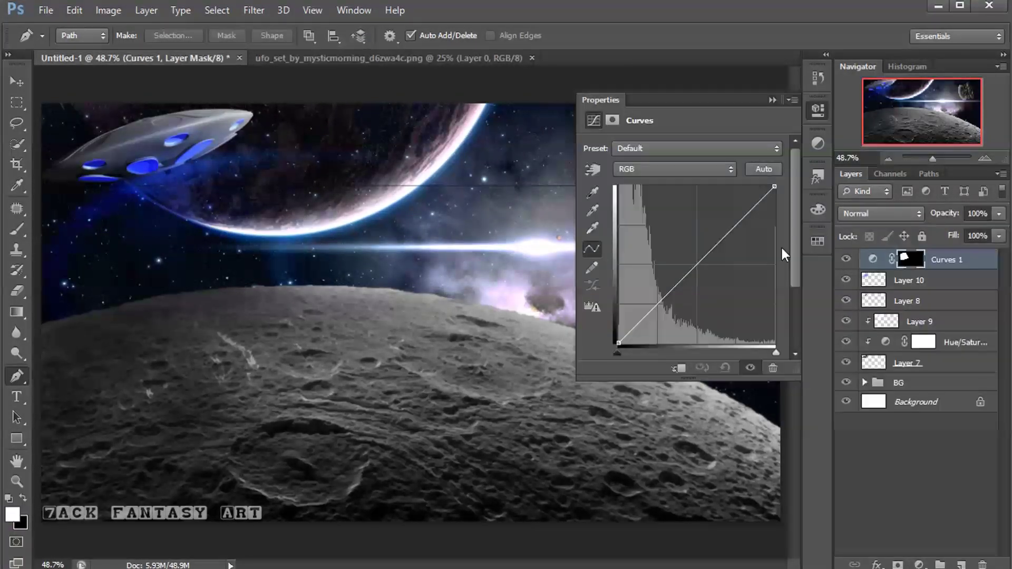
# Steepen the Curves to brighten the beam, then blur its mask with a 20 px Gaussian Blur
pyautogui.moveTo(743, 222)
pyautogui.mouseDown()
pyautogui.moveTo(704, 189)
pyautogui.moveTo(698, 200)
pyautogui.mouseUp()
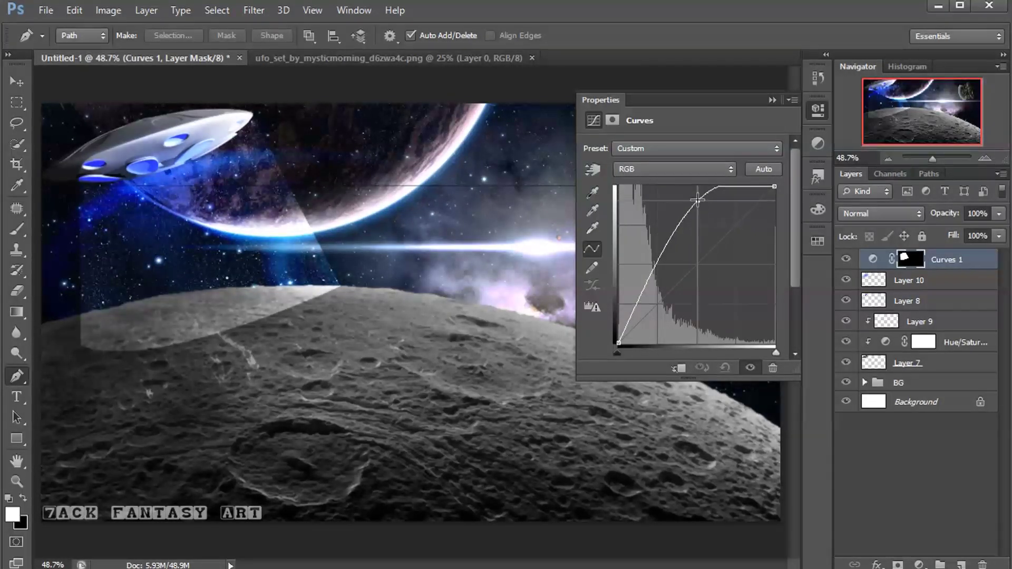
pyautogui.click(772, 100)
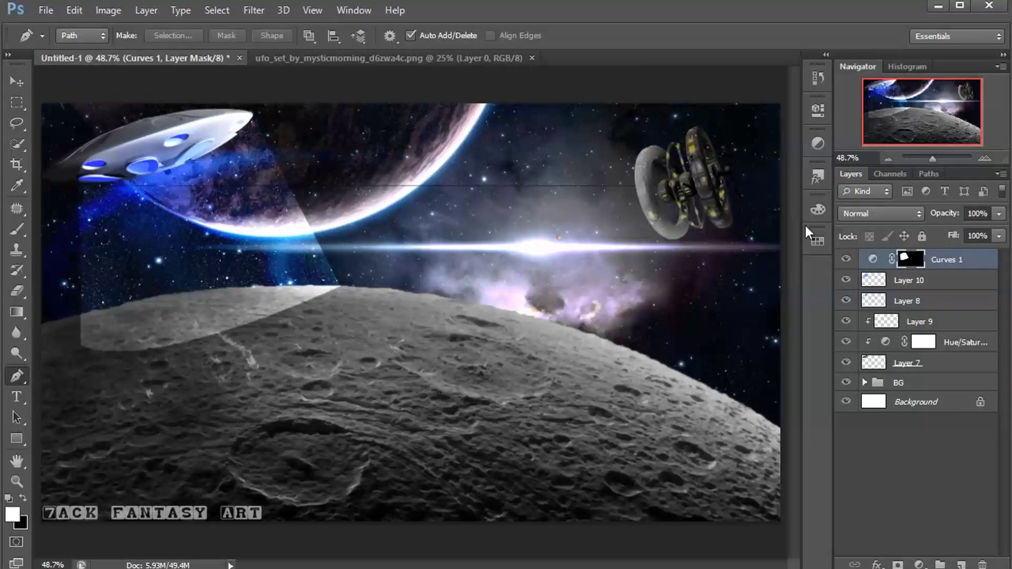
pyautogui.click(255, 11)
pyautogui.moveTo(262, 171)
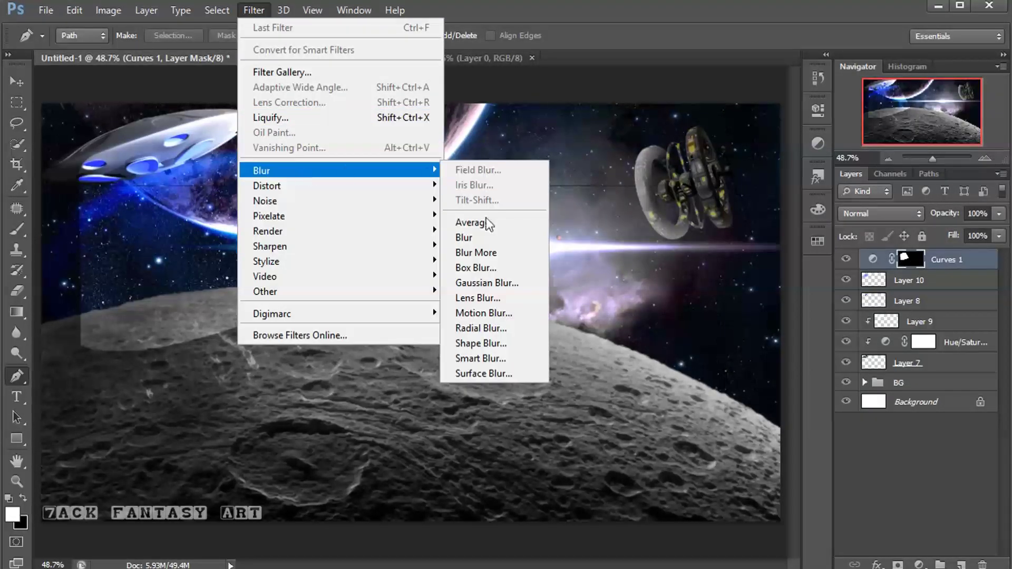
pyautogui.click(483, 282)
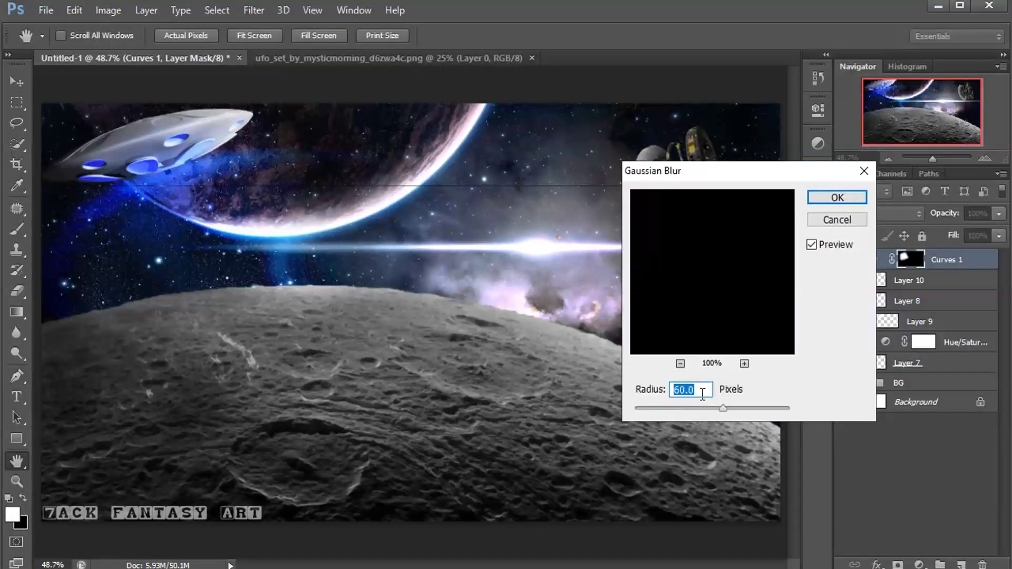
pyautogui.write('20')
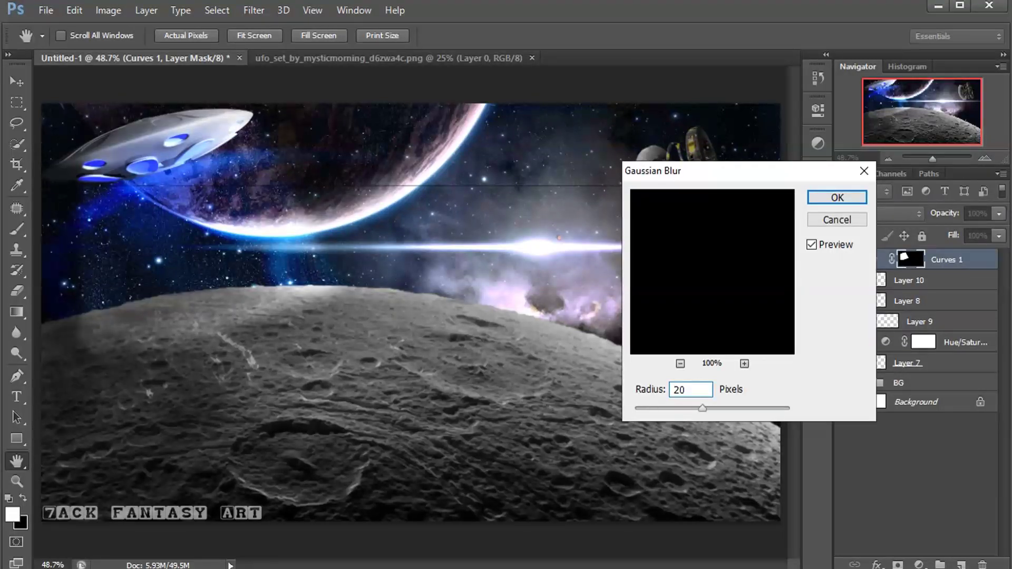
pyautogui.click(822, 200)
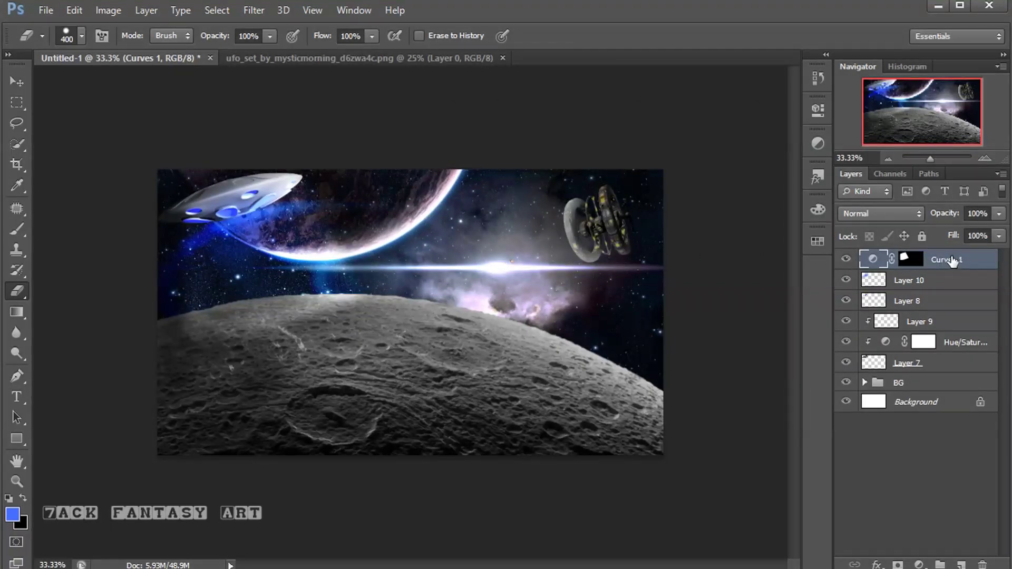
# Group Layer 7 through Curves 1 and name the group UFO
pyautogui.keyDown('shift'); pyautogui.click(956, 364); pyautogui.keyUp('shift')
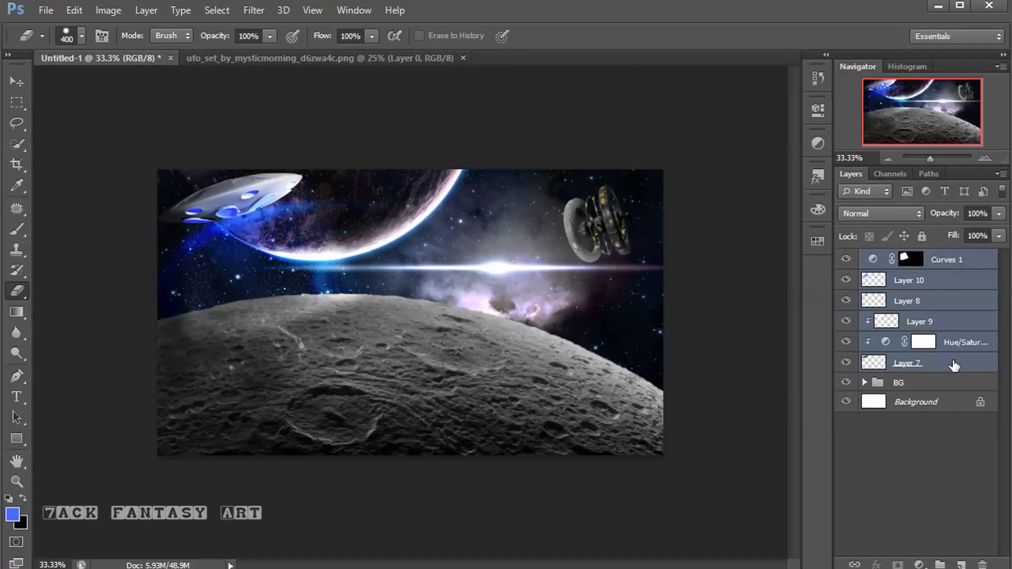
pyautogui.hotkey('ctrl', 'g')
pyautogui.write('UFO')
pyautogui.press('Return')
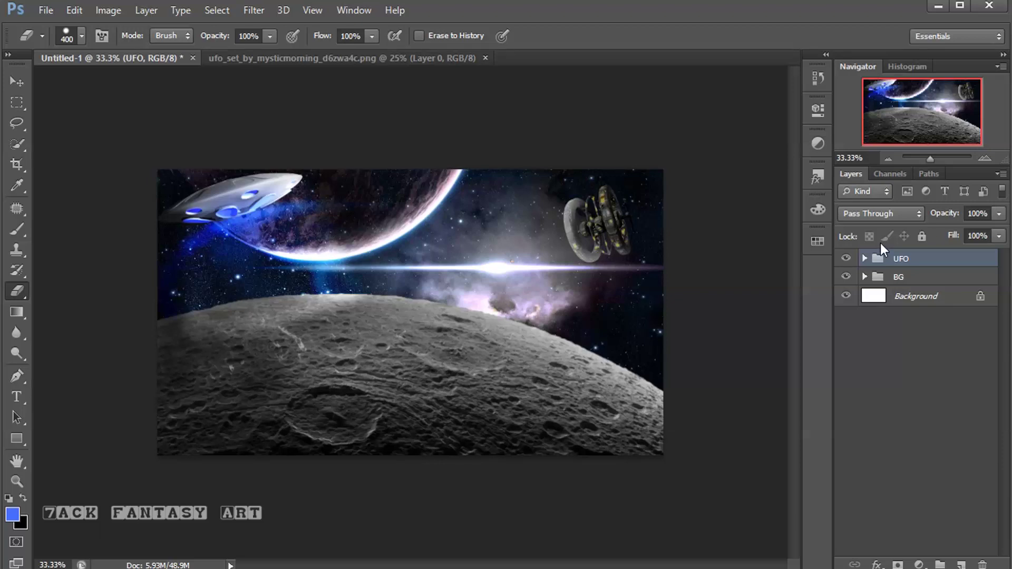
pyautogui.click(44, 11)
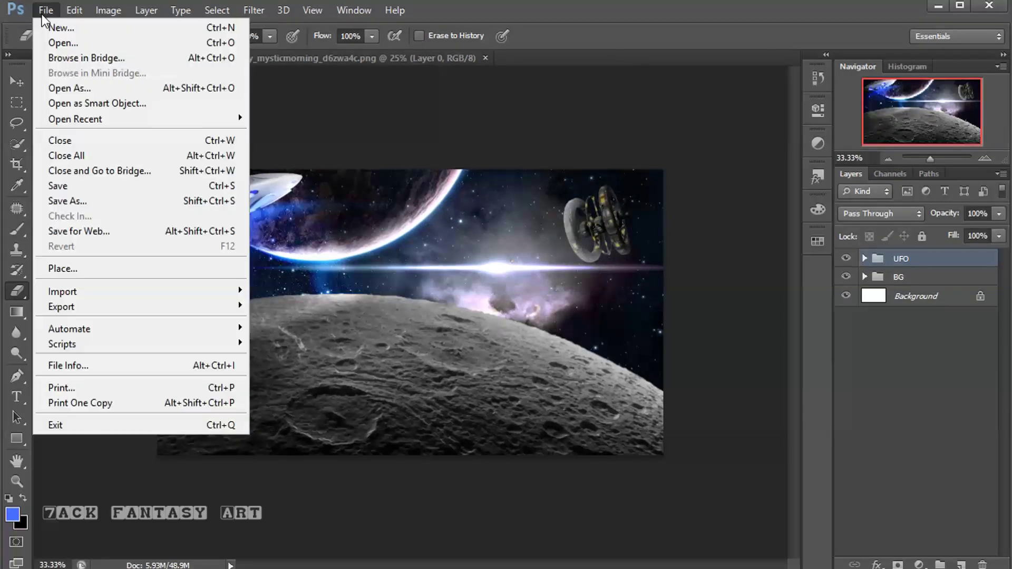
# Open the girl-in-alien-hat photo and unlock its background as Layer 0
pyautogui.click(58, 43)
pyautogui.click(194, 110)
pyautogui.click(922, 498)
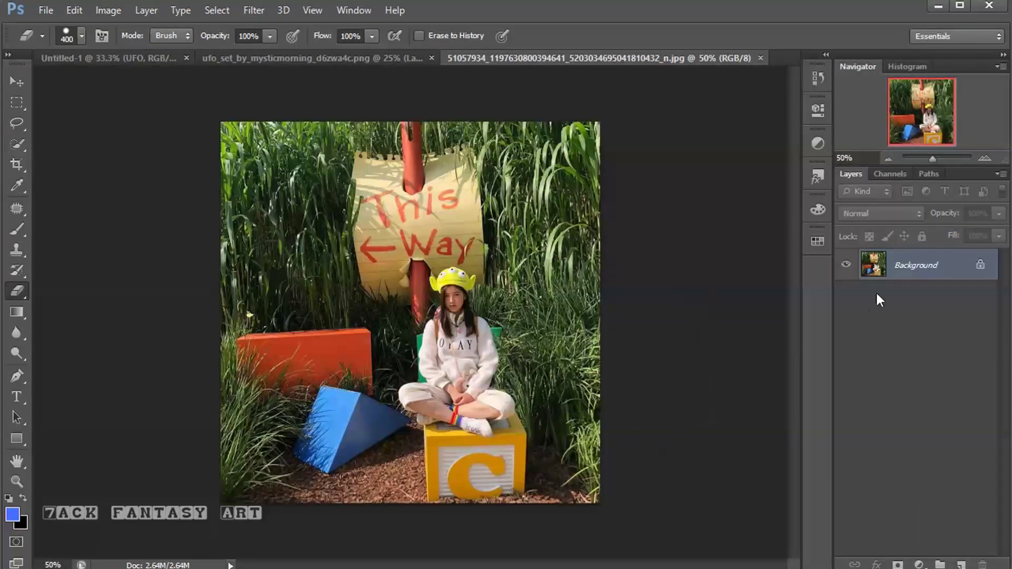
pyautogui.doubleClick(921, 269)
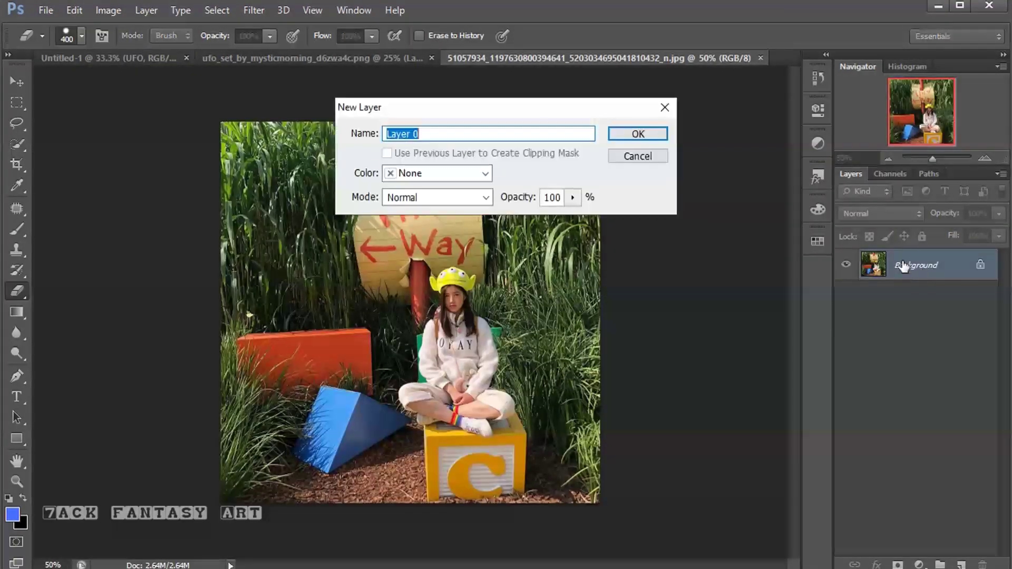
pyautogui.click(628, 134)
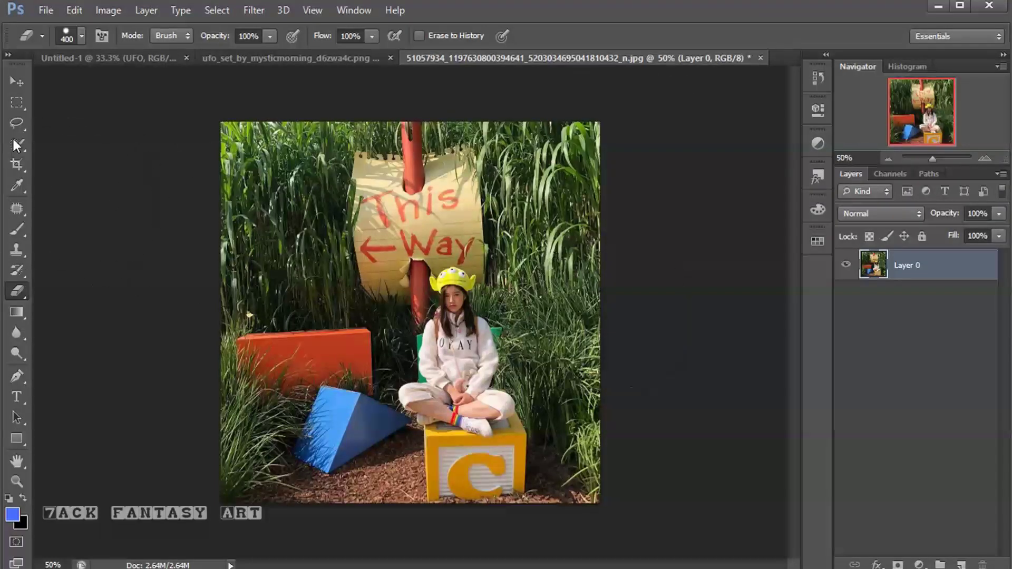
# Scale the photo layer up to about 146%
pyautogui.click(14, 80)
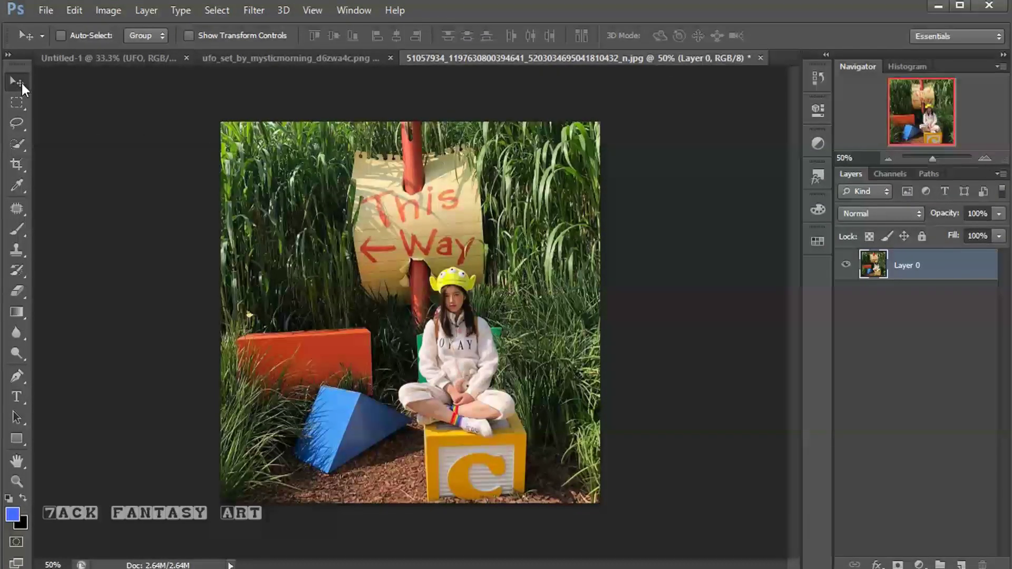
pyautogui.hotkey('ctrl', 't')
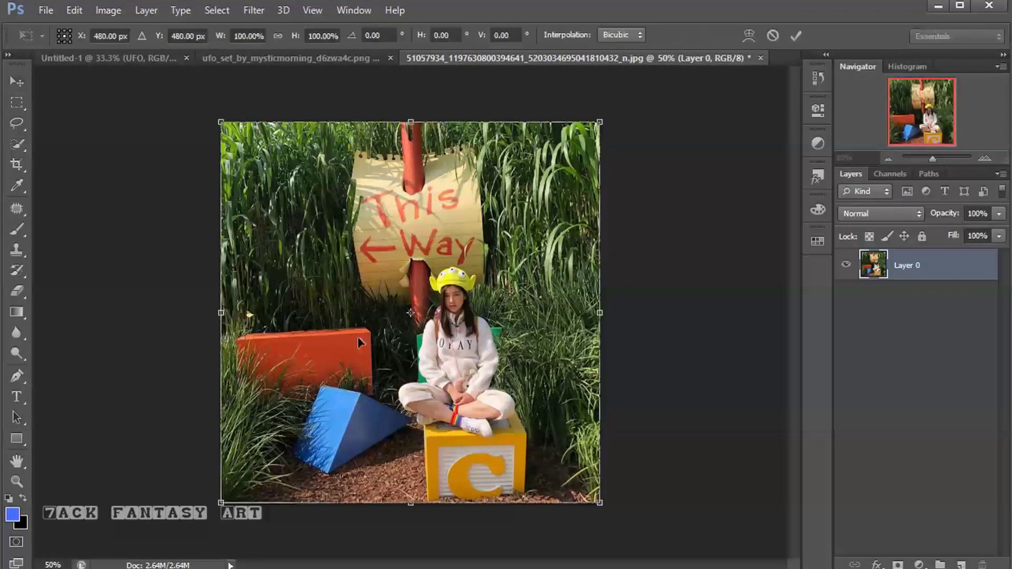
pyautogui.moveTo(220, 123); pyautogui.dragTo(75, 66)
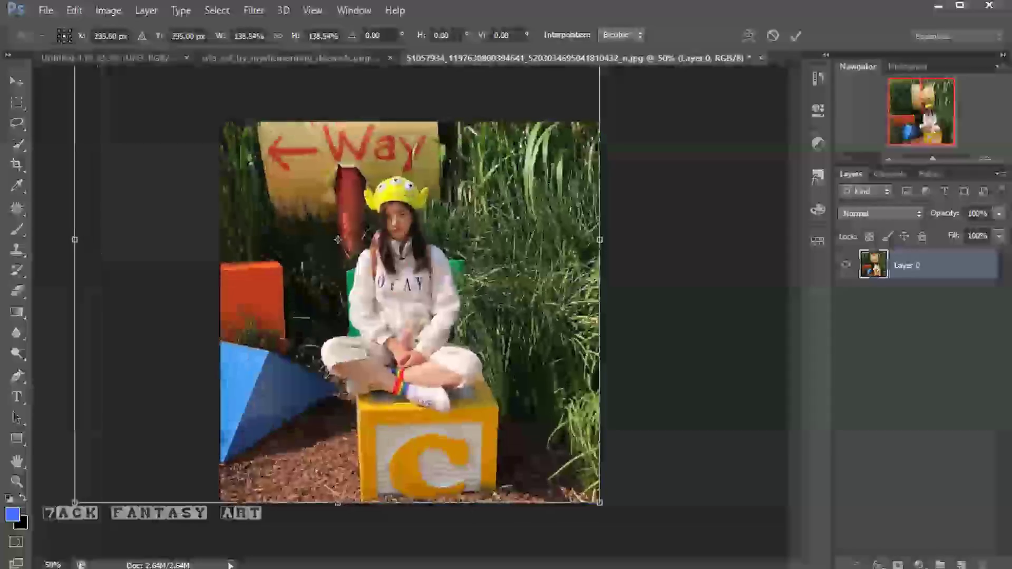
pyautogui.moveTo(599, 504); pyautogui.dragTo(599, 515)
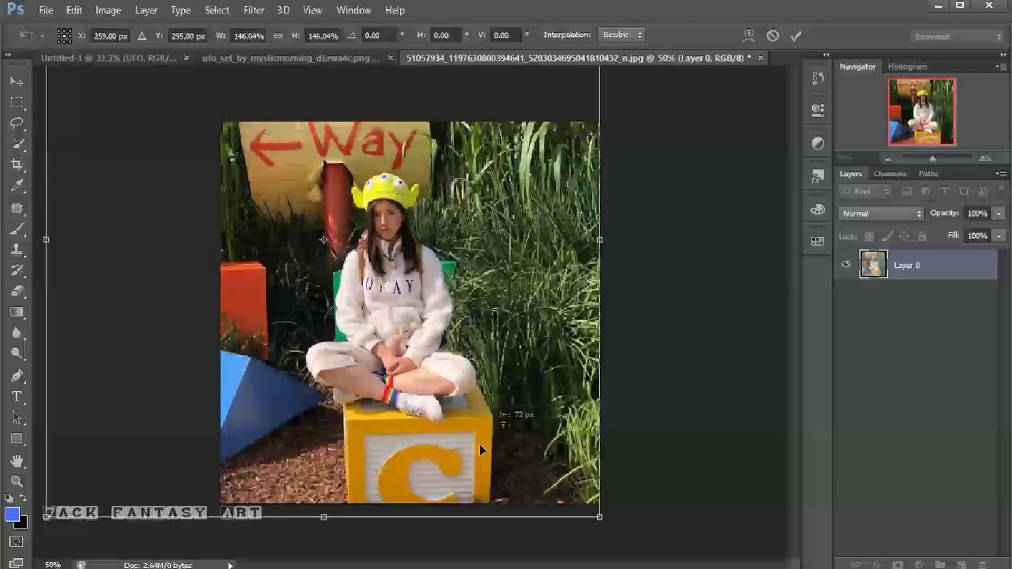
pyautogui.click(796, 36)
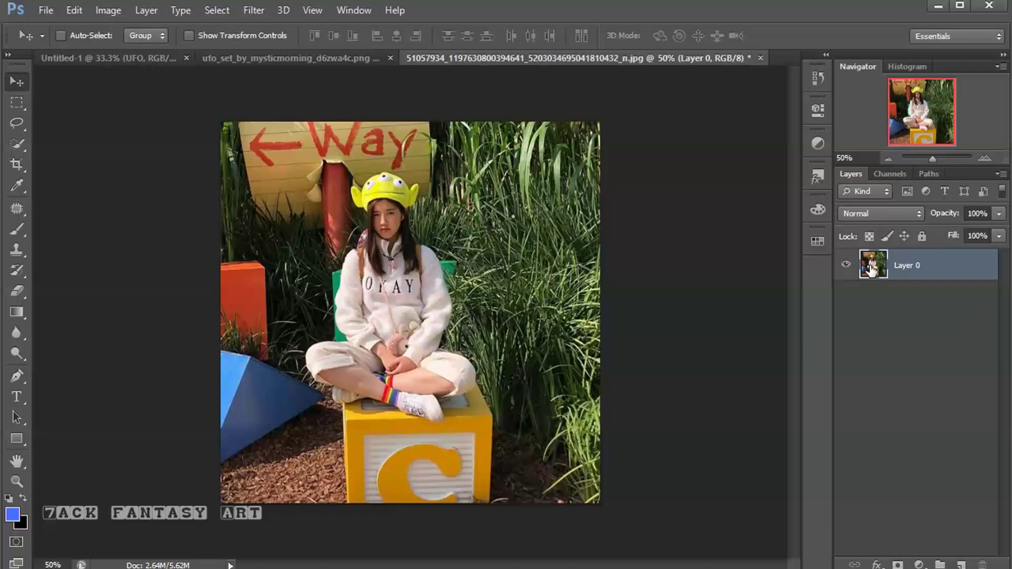
# Duplicate Layer 0 and apply a High Pass filter to the copy
pyautogui.moveTo(871, 269); pyautogui.dragTo(877, 296)
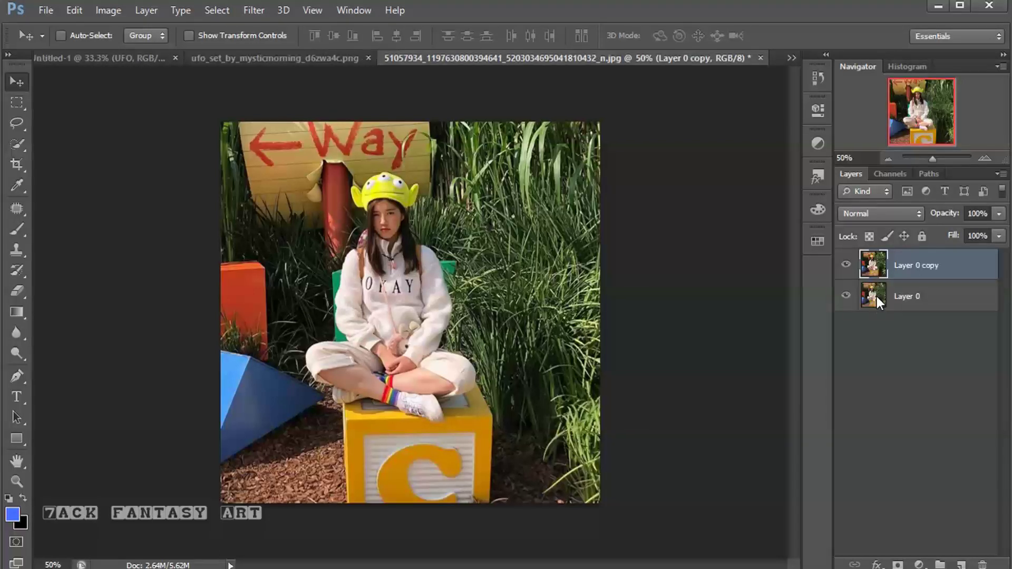
pyautogui.rightClick(917, 268)
pyautogui.press('Escape')
pyautogui.click(251, 11)
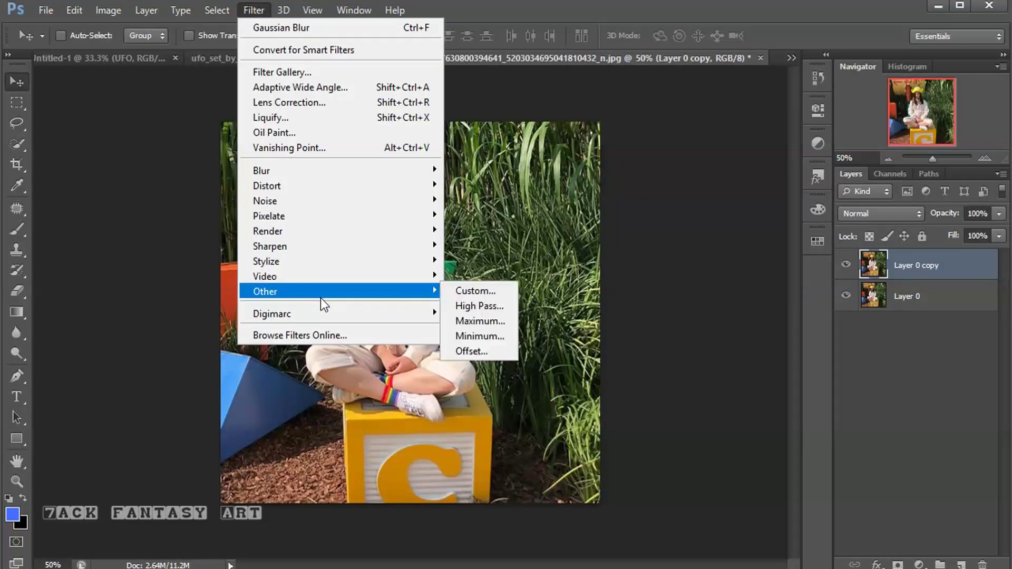
pyautogui.click(472, 303)
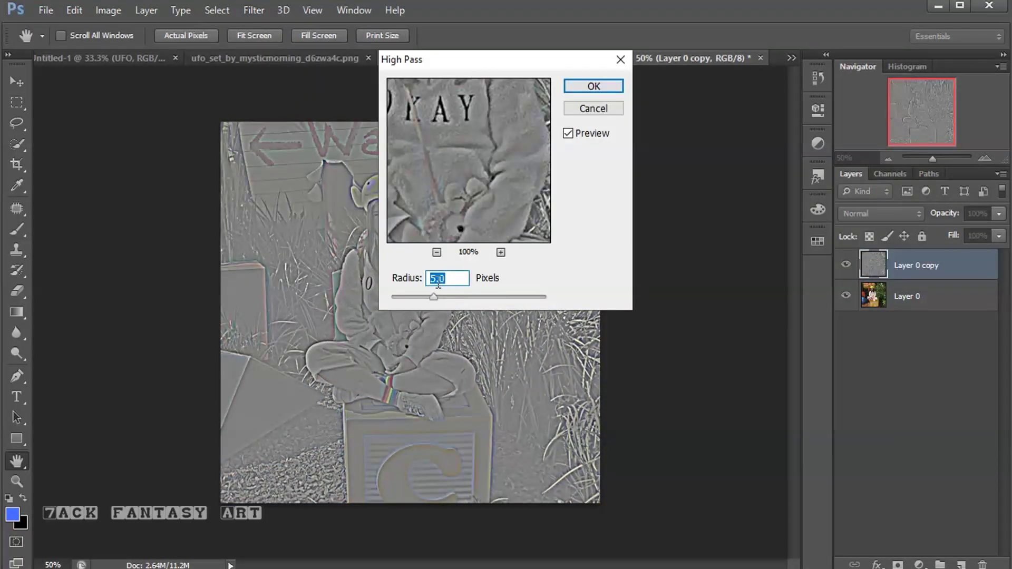
pyautogui.click(584, 86)
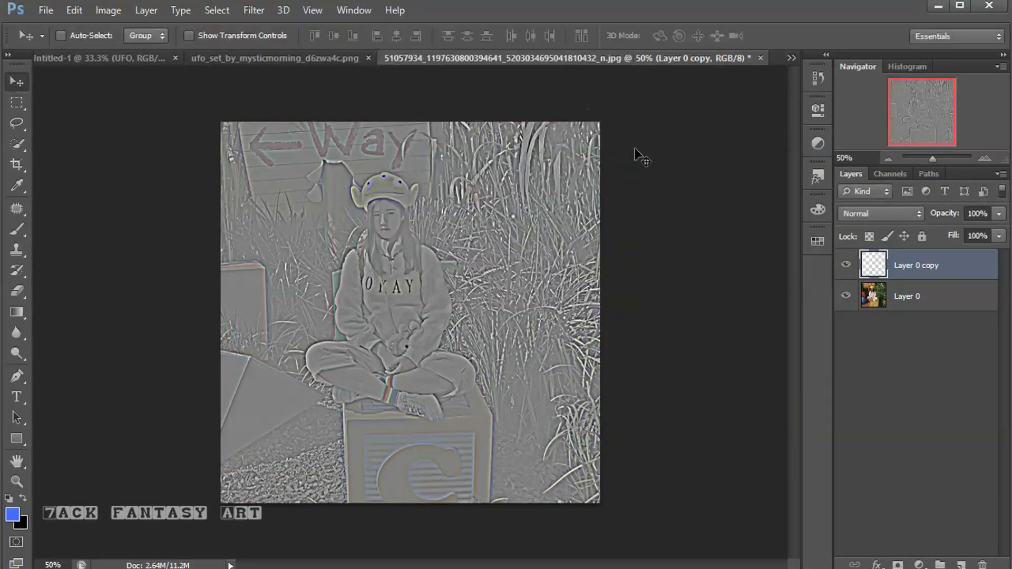
# Blend the high-pass copy as Overlay at 30% opacity and stamp all visible layers into a new layer
pyautogui.click(852, 215)
pyautogui.click(853, 420)
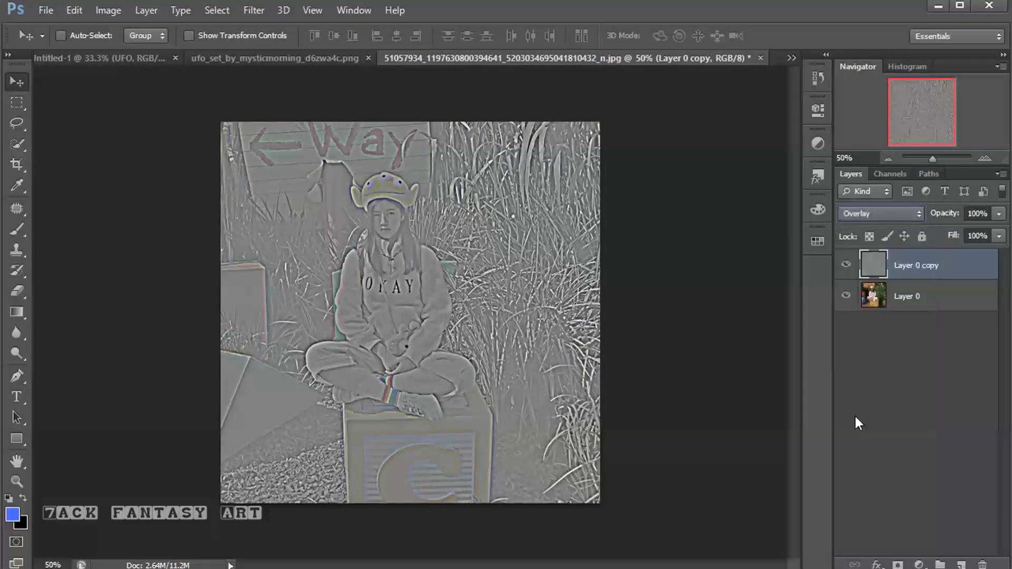
pyautogui.click(999, 213)
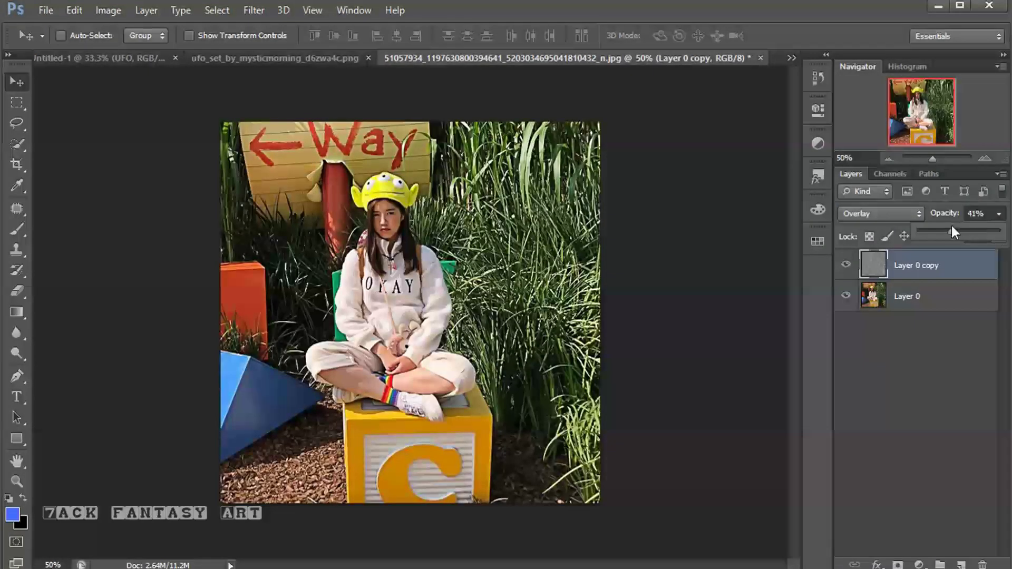
pyautogui.click(868, 276)
pyautogui.click(846, 266)
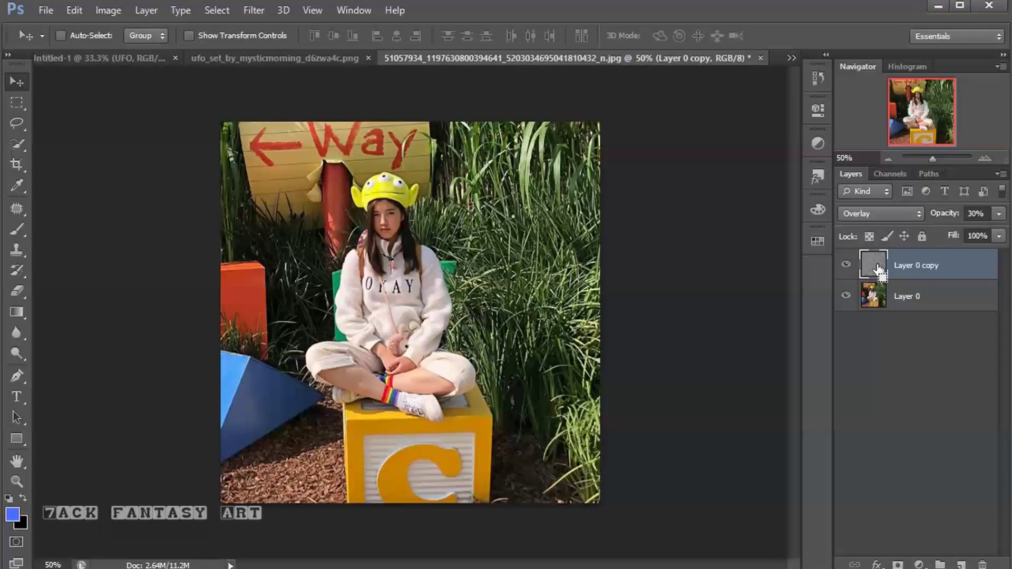
pyautogui.hotkey('ctrl', 'shift', 'alt', 'e')
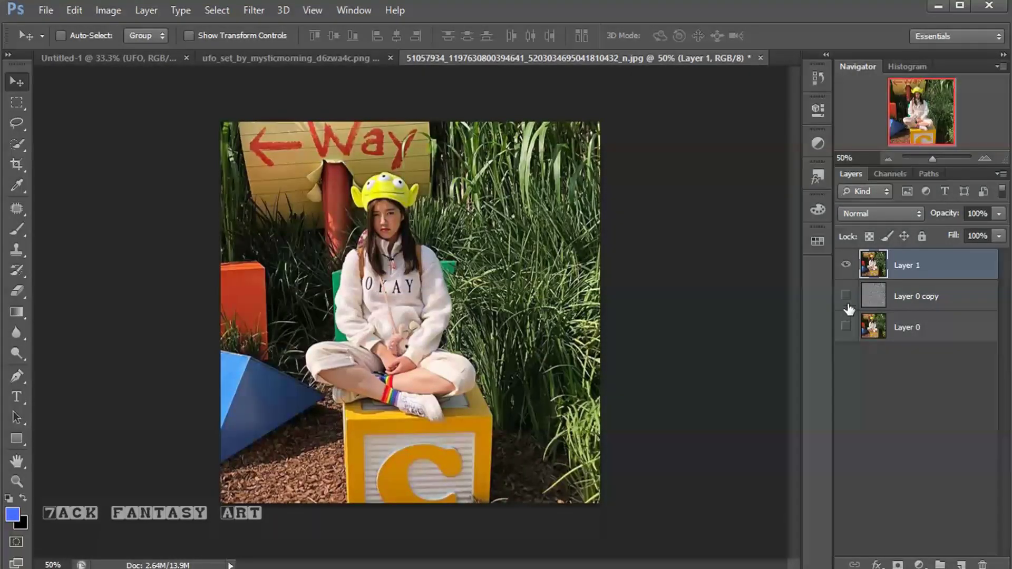
pyautogui.hotkey('ctrl', '+')
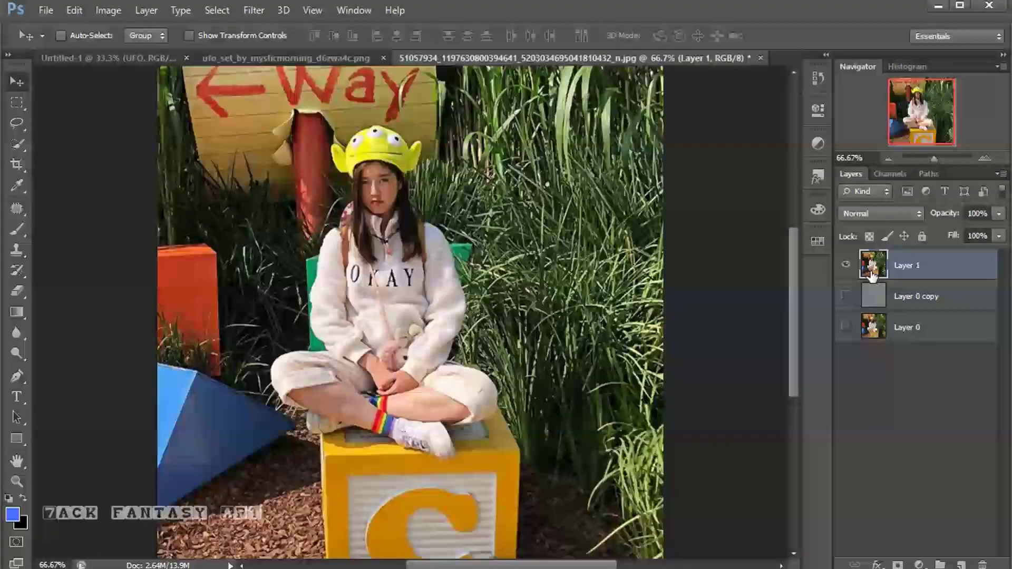
pyautogui.click(17, 145)
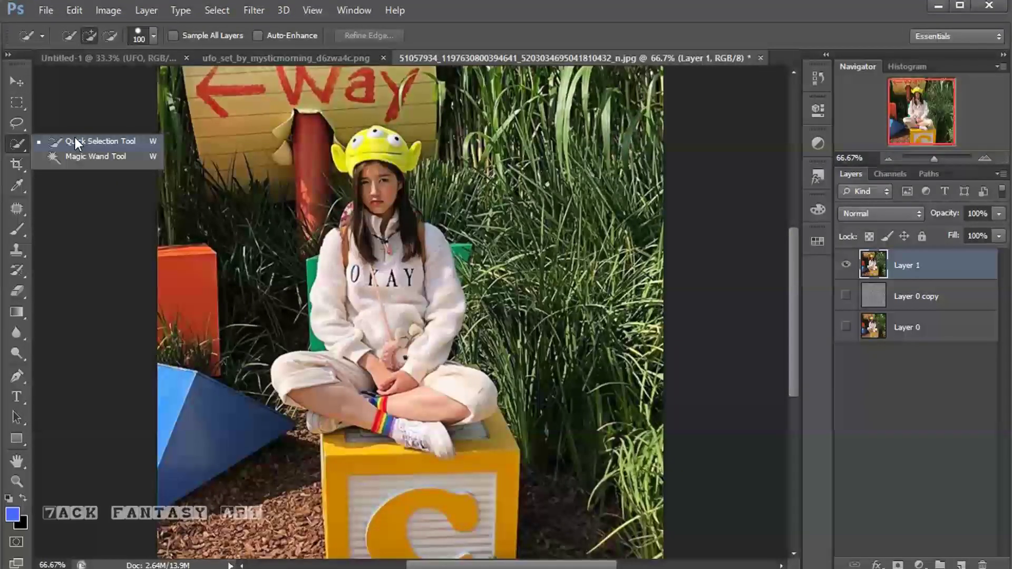
# Quick-select the girl from her hat and face down over body, legs and shoes
pyautogui.click(75, 137)
pyautogui.press('[')
pyautogui.moveTo(378, 158)
pyautogui.mouseDown()
pyautogui.moveTo(364, 242)
pyautogui.moveTo(365, 341)
pyautogui.mouseUp()
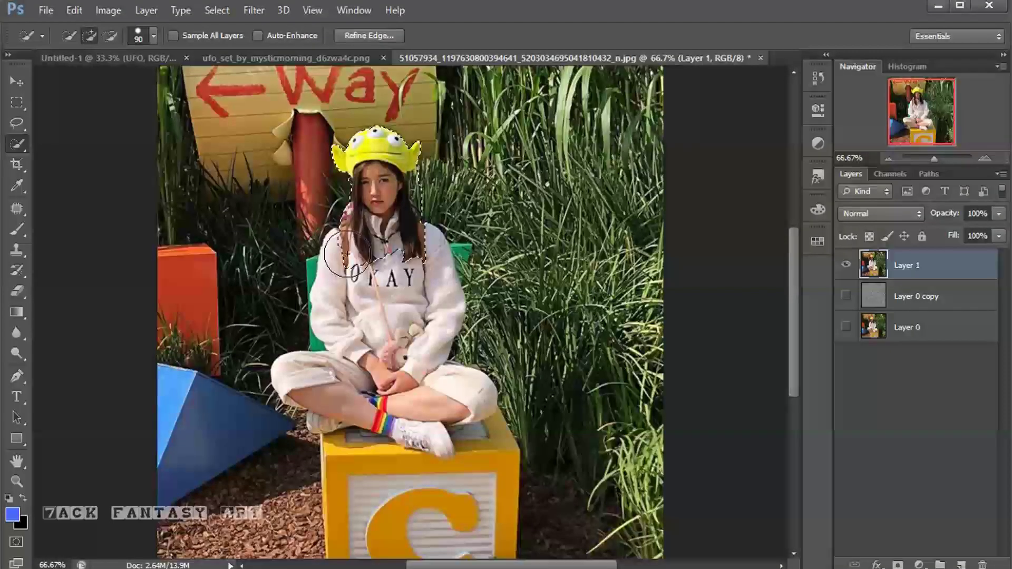
pyautogui.press('[')
pyautogui.press('[')
pyautogui.press('[')
pyautogui.moveTo(365, 343)
pyautogui.mouseDown()
pyautogui.moveTo(418, 431)
pyautogui.moveTo(413, 186)
pyautogui.mouseUp()
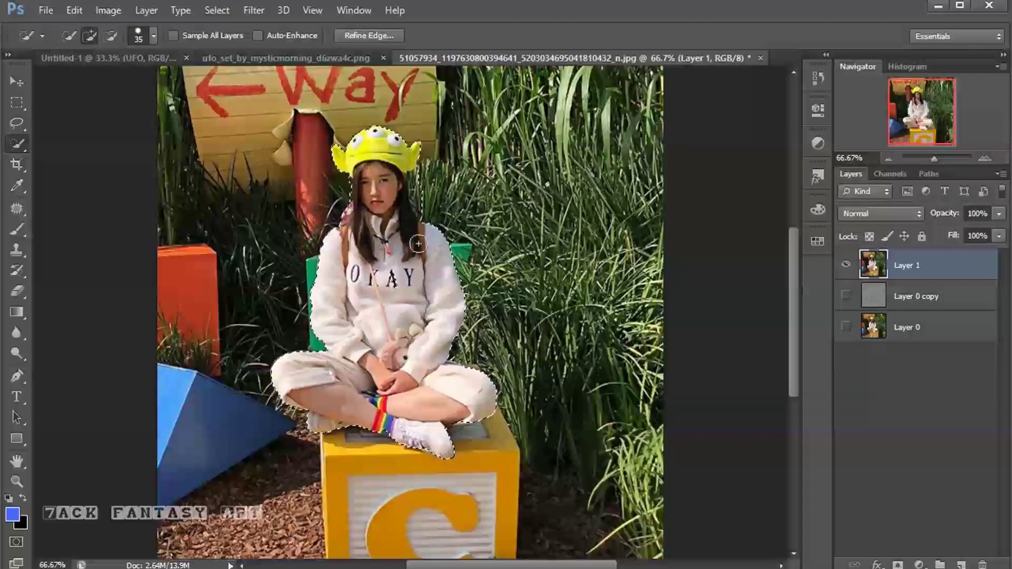
# Trim the selection around hair, sweater and hands with a small brush, then add a layer mask
pyautogui.press('alt')
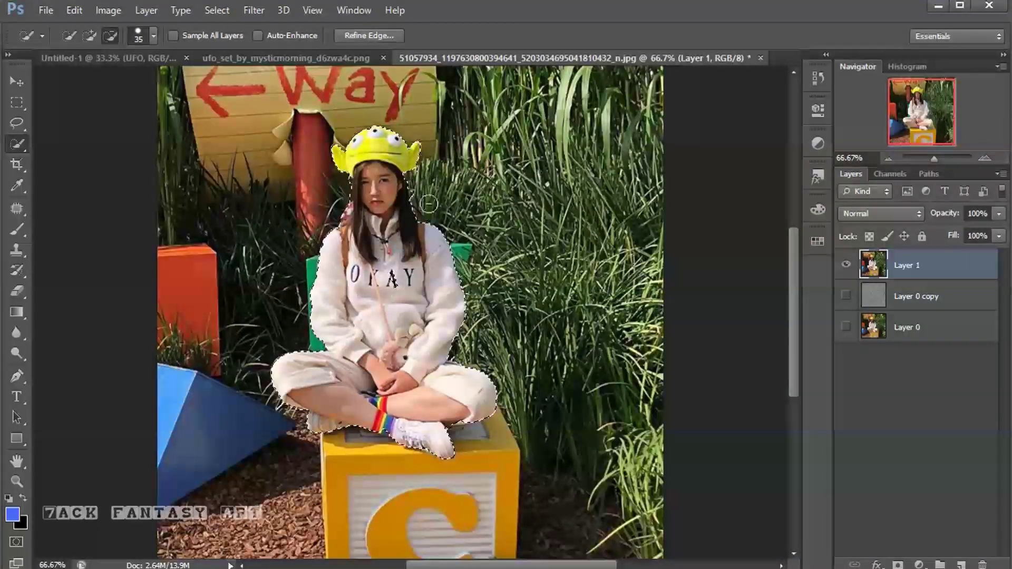
pyautogui.keyDown('alt'); pyautogui.click(342, 194); pyautogui.keyUp('alt')
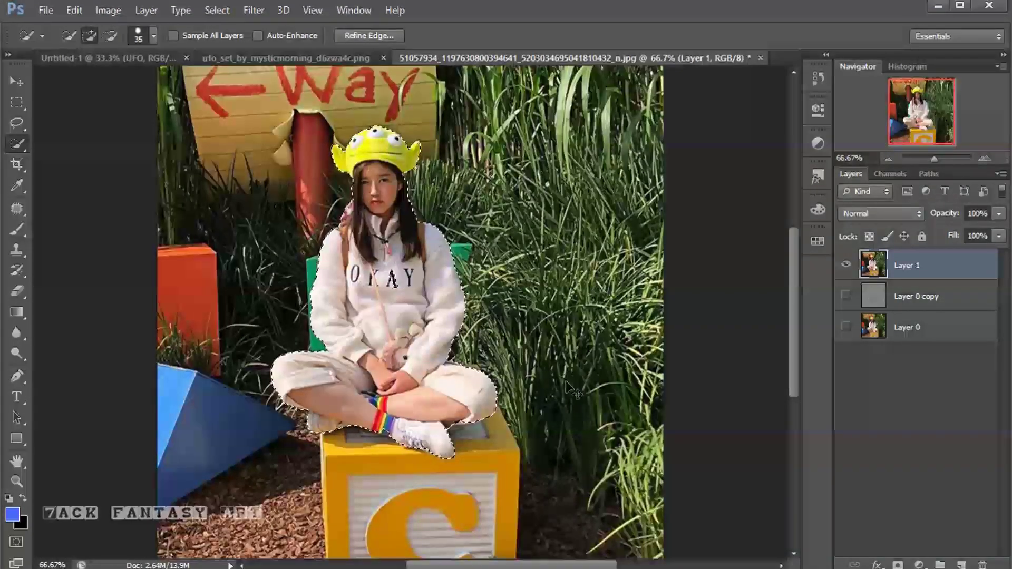
pyautogui.hotkey('ctrl', '+')
pyautogui.hotkey('ctrl', '+')
pyautogui.scroll(-1, 601, 367)
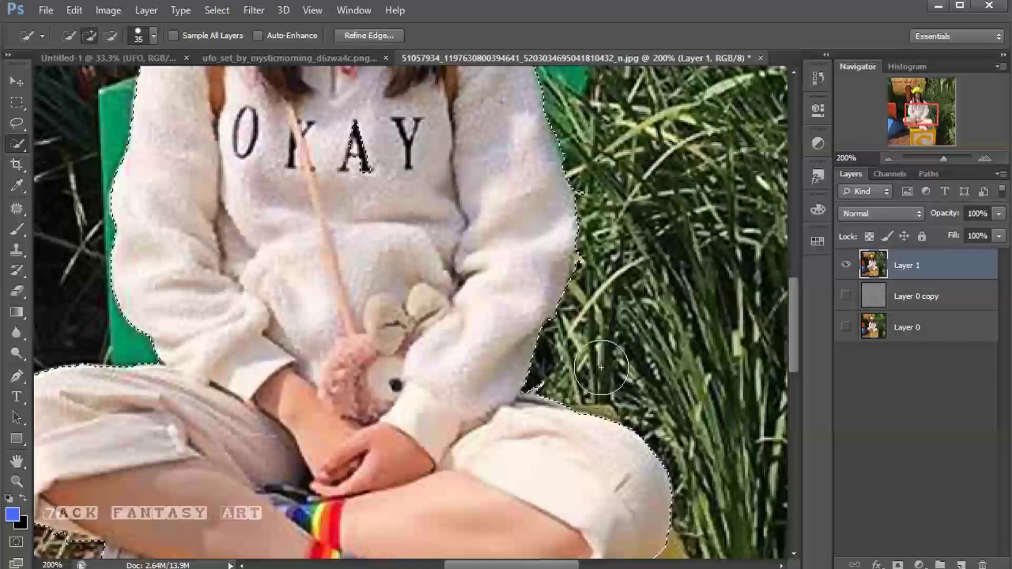
pyautogui.press('[')
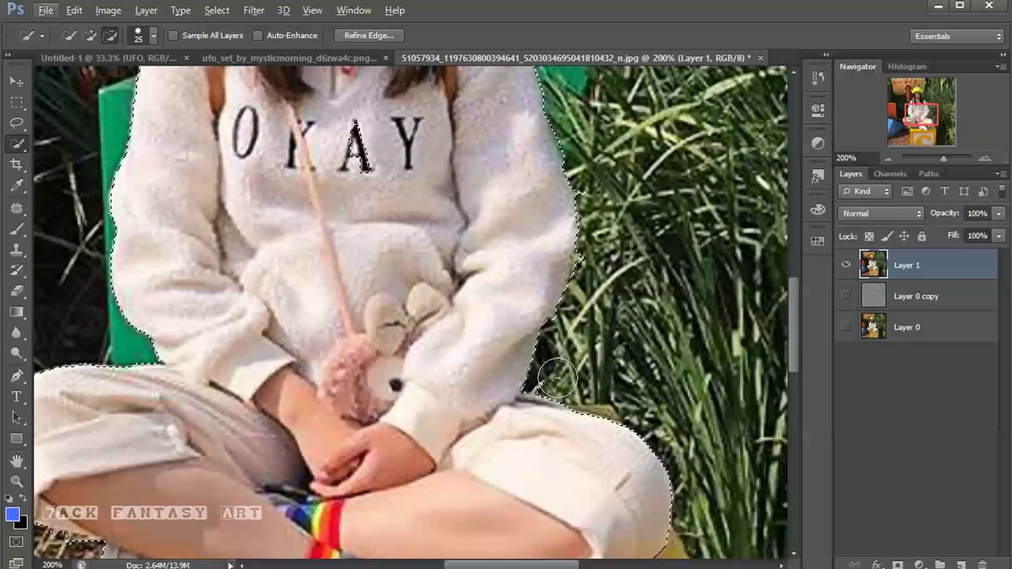
pyautogui.press('[')
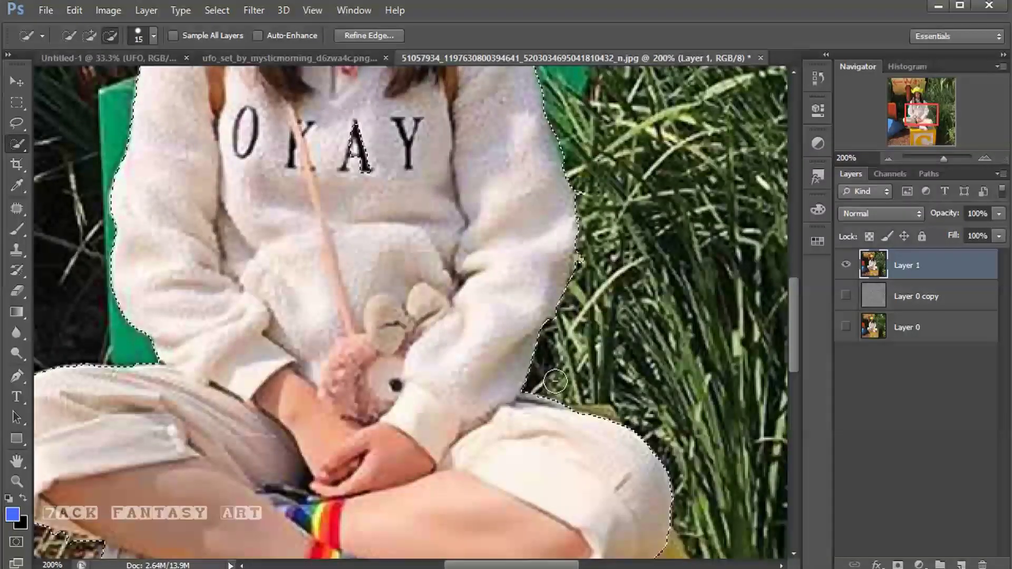
pyautogui.scroll(2, 554, 382)
pyautogui.scroll(1, 555, 382)
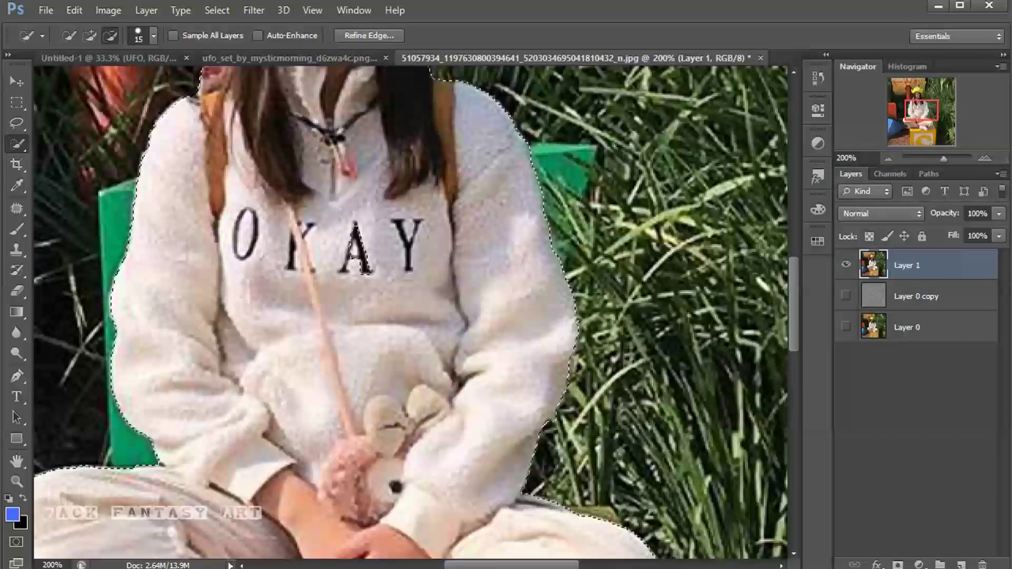
pyautogui.scroll(3, 554, 381)
pyautogui.scroll(2, 555, 382)
pyautogui.scroll(2, 555, 382)
pyautogui.scroll(2, 555, 382)
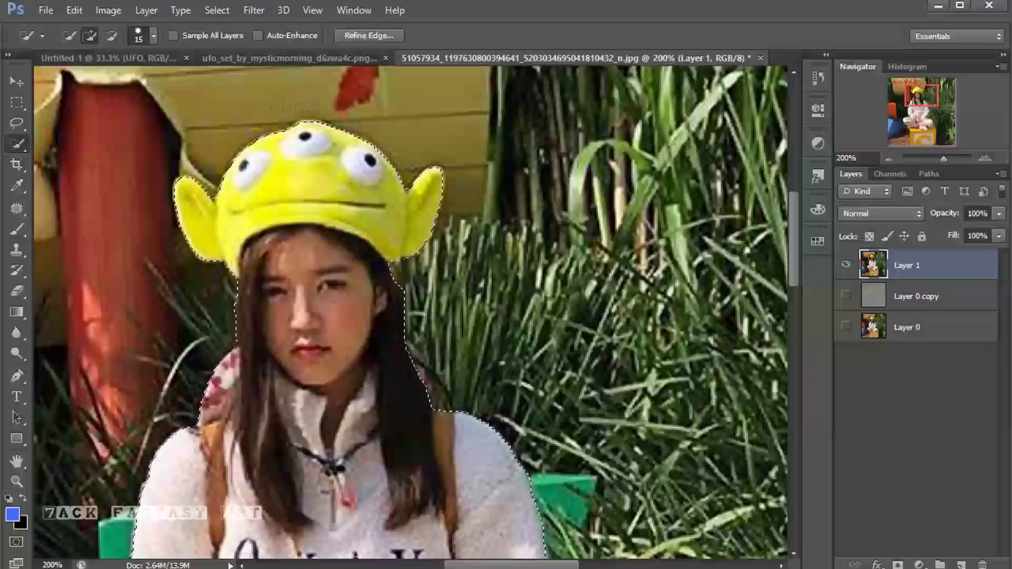
pyautogui.scroll(-7, 555, 382)
pyautogui.scroll(-6, 554, 381)
pyautogui.scroll(-3, 555, 382)
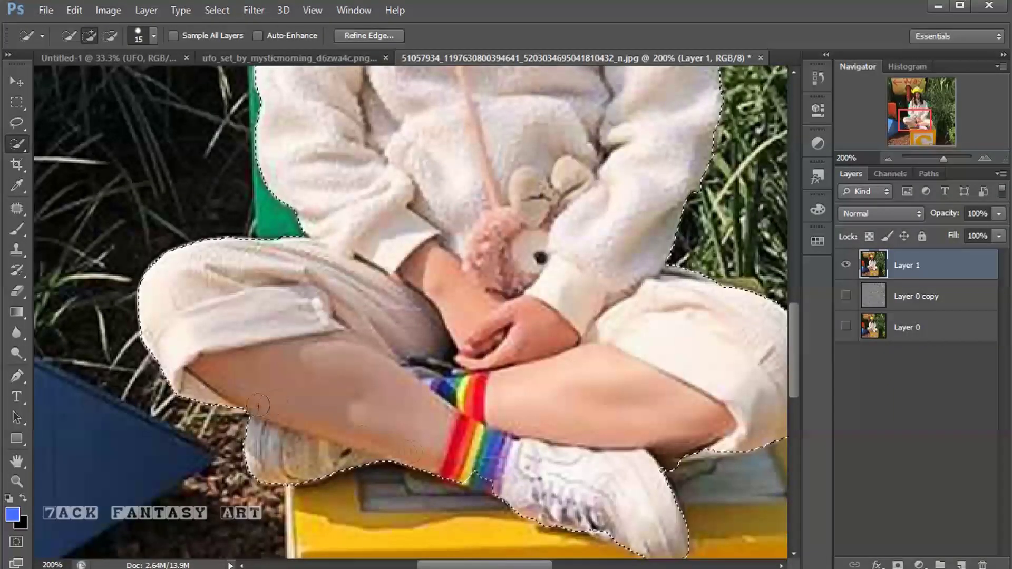
pyautogui.scroll(-1, 259, 406)
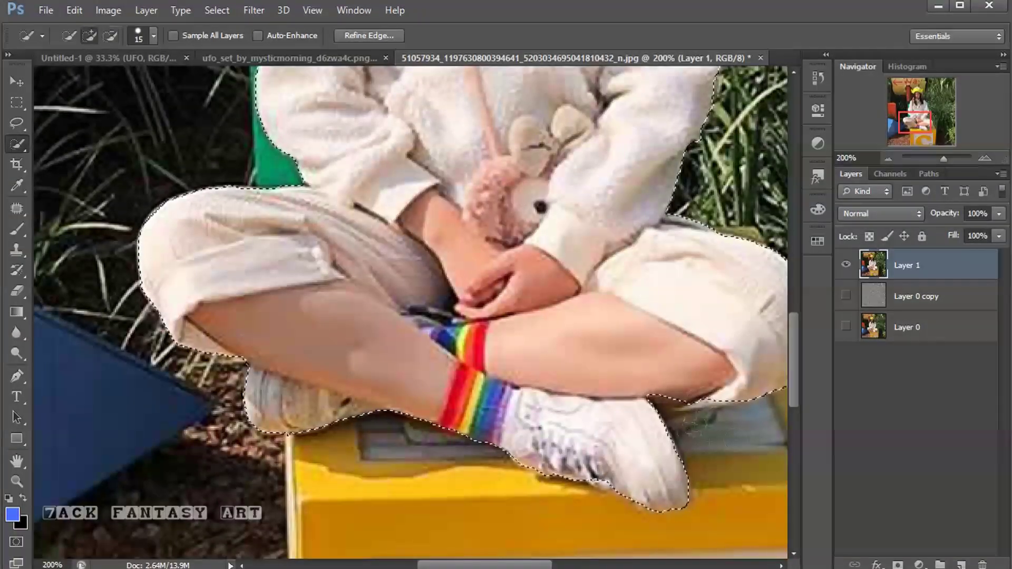
pyautogui.hscroll(2, 574, 416)
pyautogui.press('[')
pyautogui.press('[')
pyautogui.press('[')
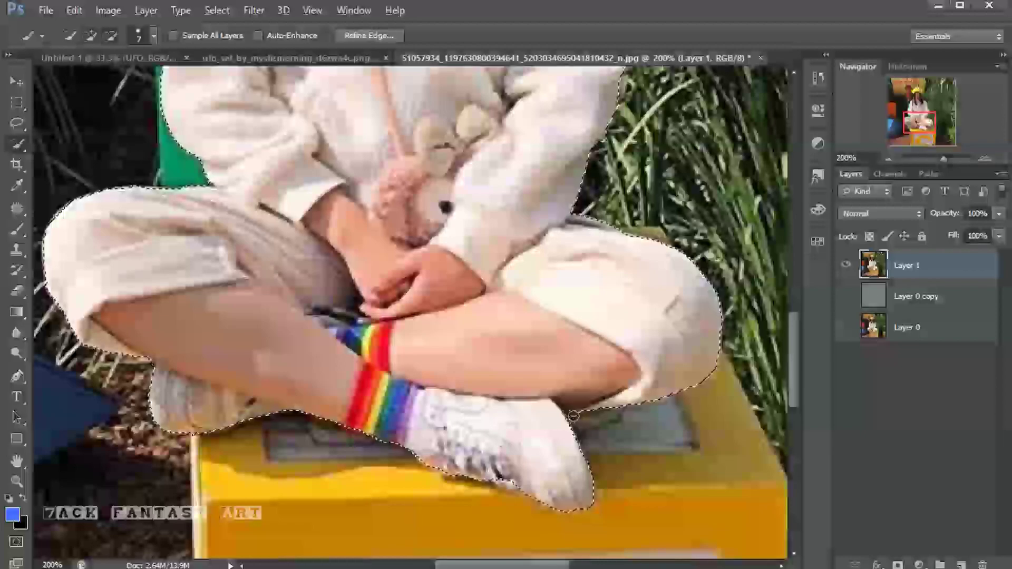
pyautogui.scroll(2, 573, 417)
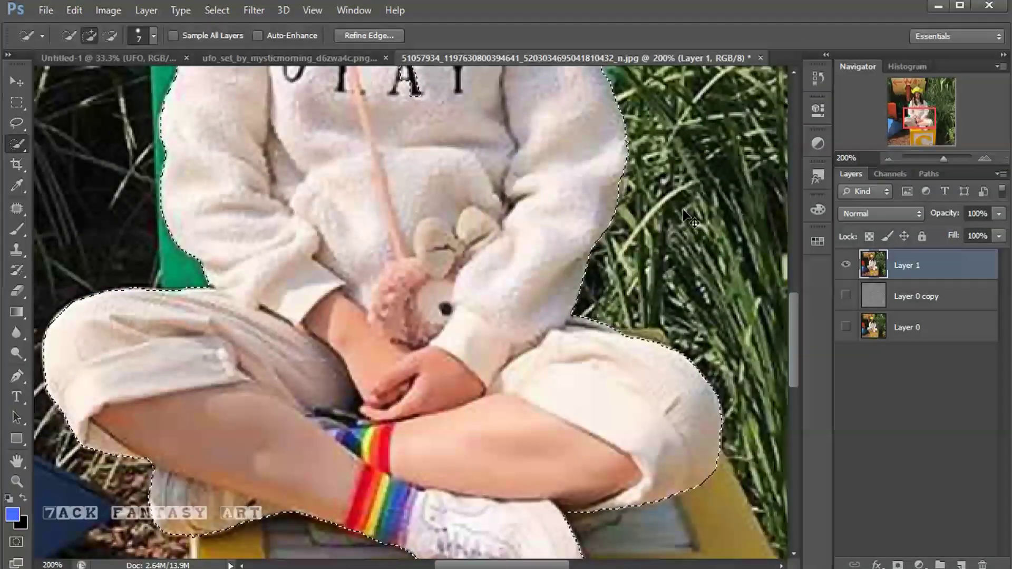
pyautogui.hotkey('ctrl', '0')
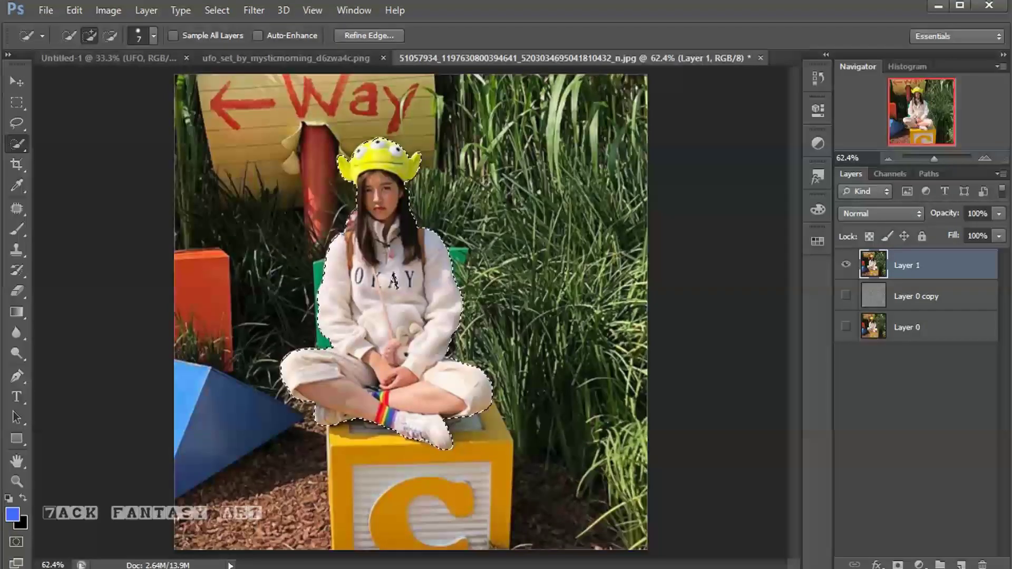
pyautogui.click(898, 565)
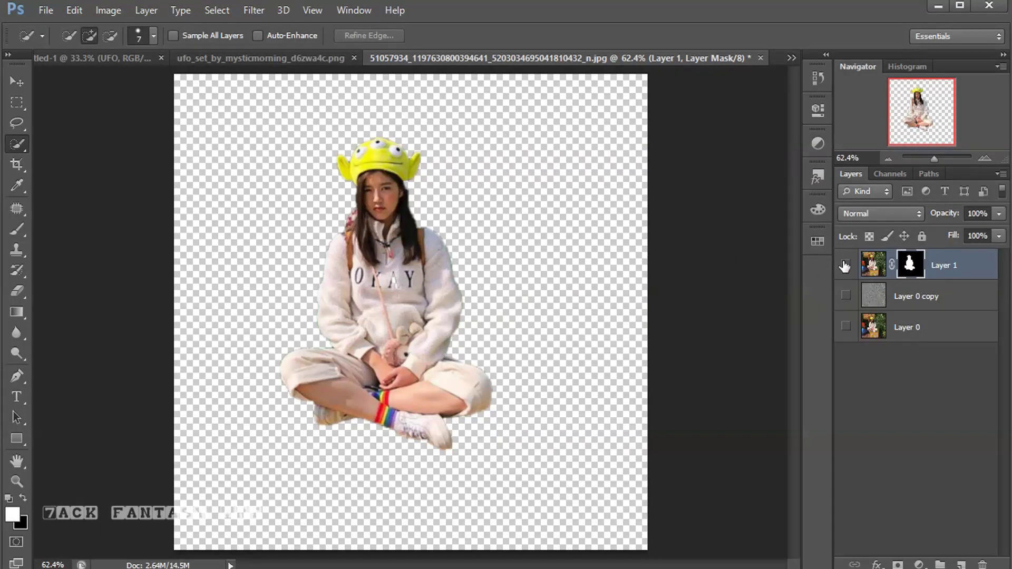
# Apply Layer 1's mask and drag the girl cutout toward the Untitled-1 document
pyautogui.rightClick(911, 270)
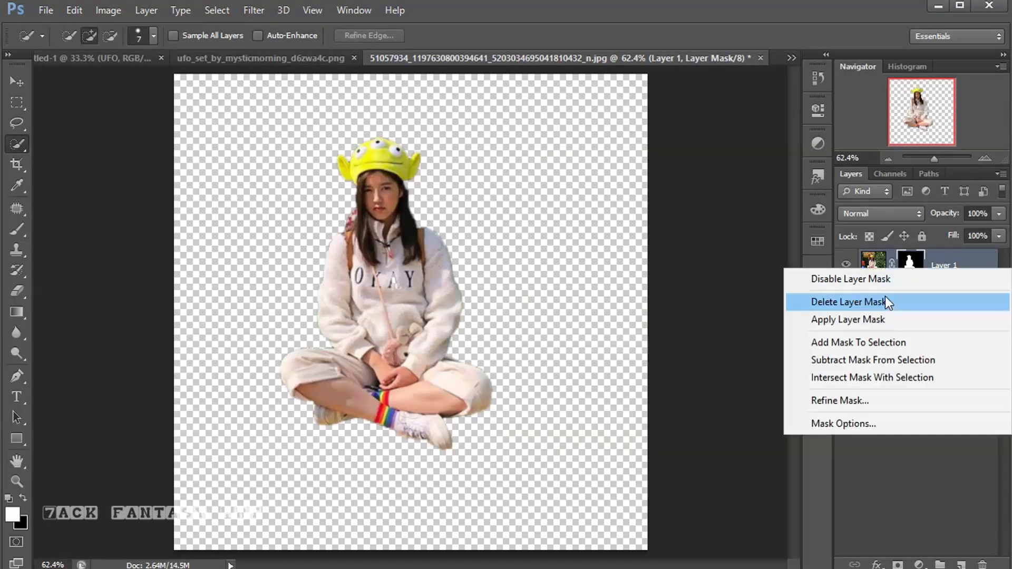
pyautogui.click(886, 319)
pyautogui.click(16, 83)
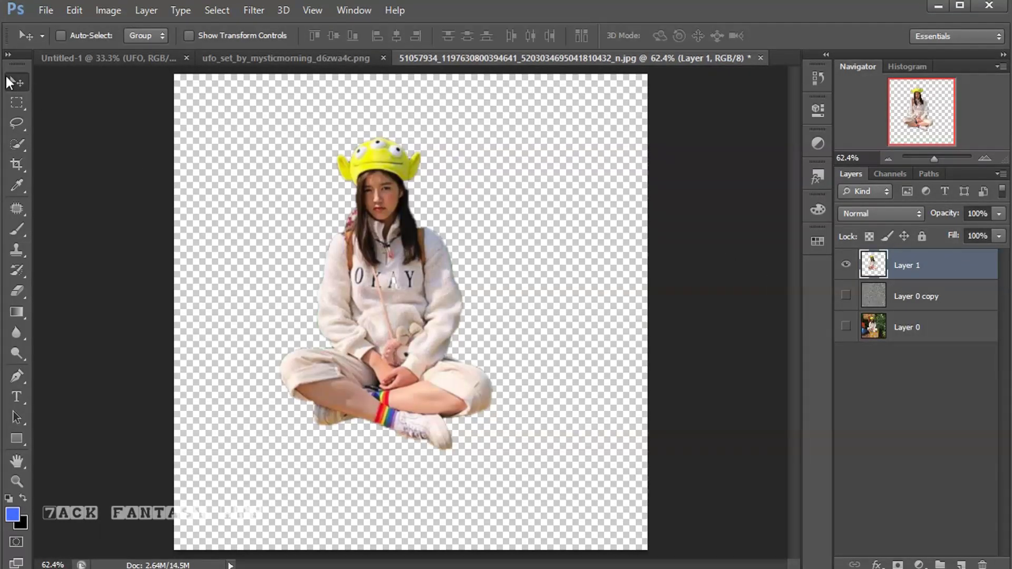
pyautogui.moveTo(369, 432); pyautogui.dragTo(142, 82)
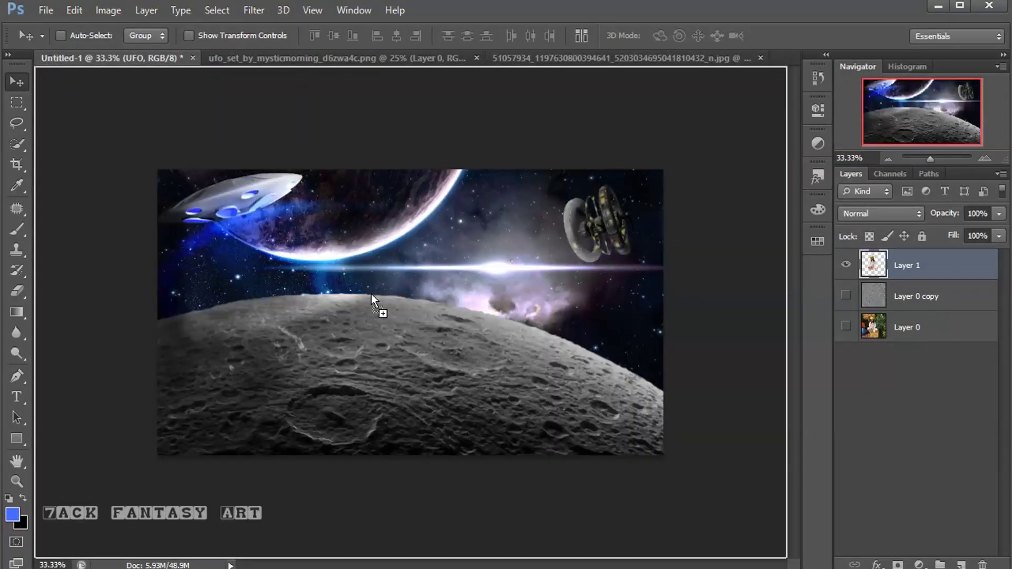
# Place the girl as Layer 11 seated on the moon, enlarged to about 109%
pyautogui.moveTo(372, 294); pyautogui.dragTo(372, 294)
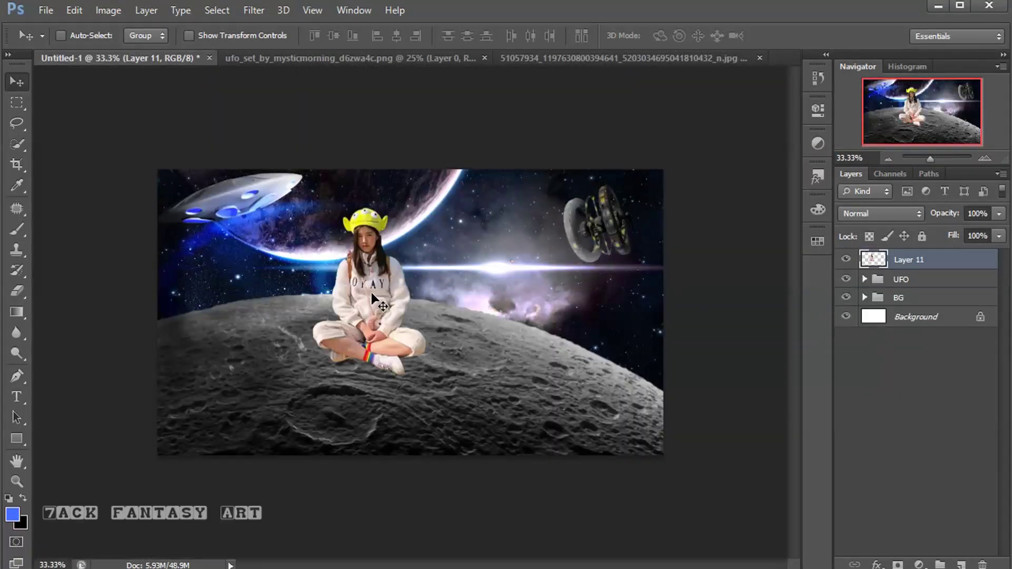
pyautogui.moveTo(364, 336)
pyautogui.mouseDown()
pyautogui.moveTo(364, 349)
pyautogui.moveTo(375, 352)
pyautogui.mouseUp()
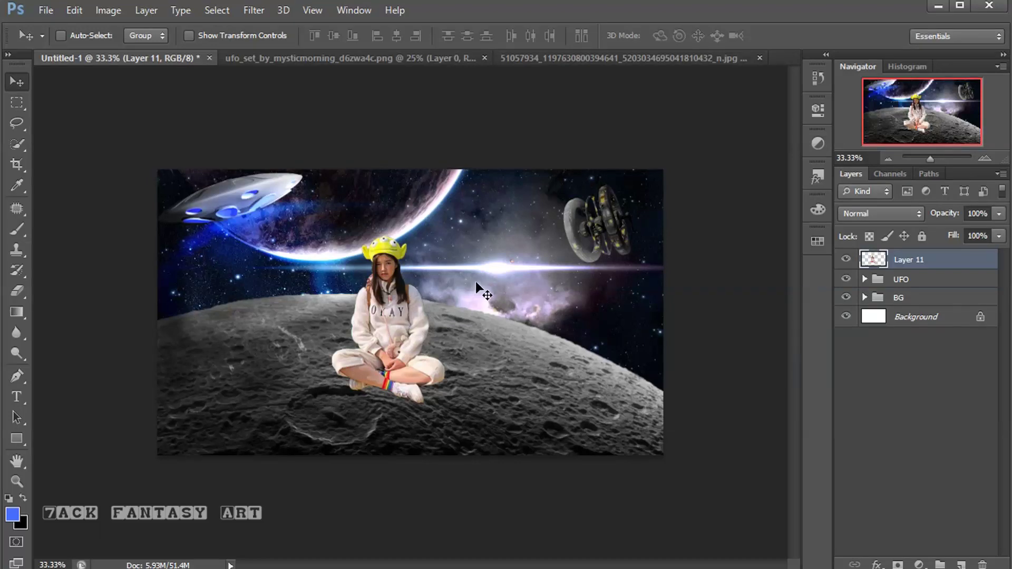
pyautogui.hotkey('ctrl', 't')
pyautogui.moveTo(444, 235); pyautogui.dragTo(456, 221)
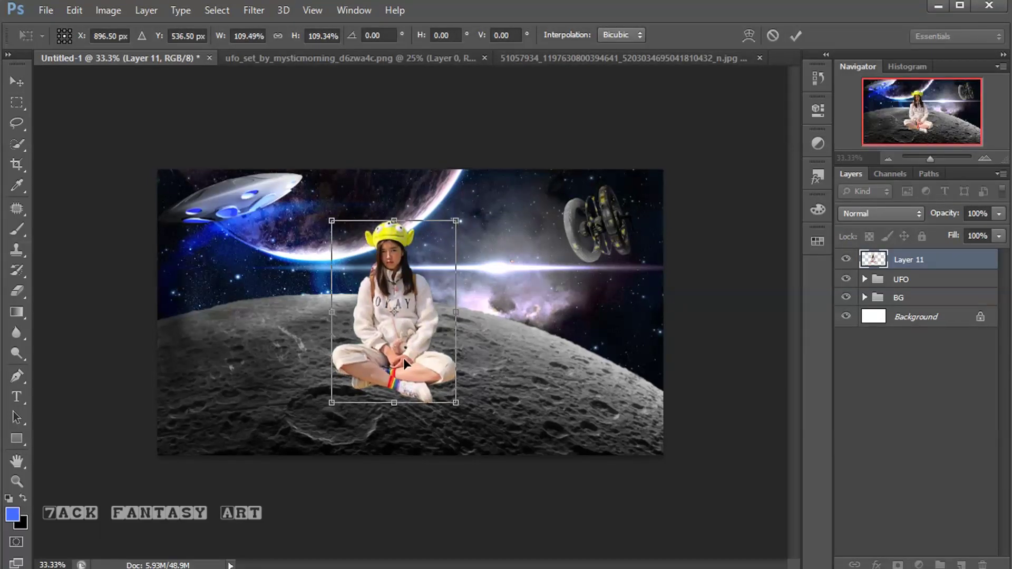
pyautogui.moveTo(404, 358); pyautogui.dragTo(397, 352)
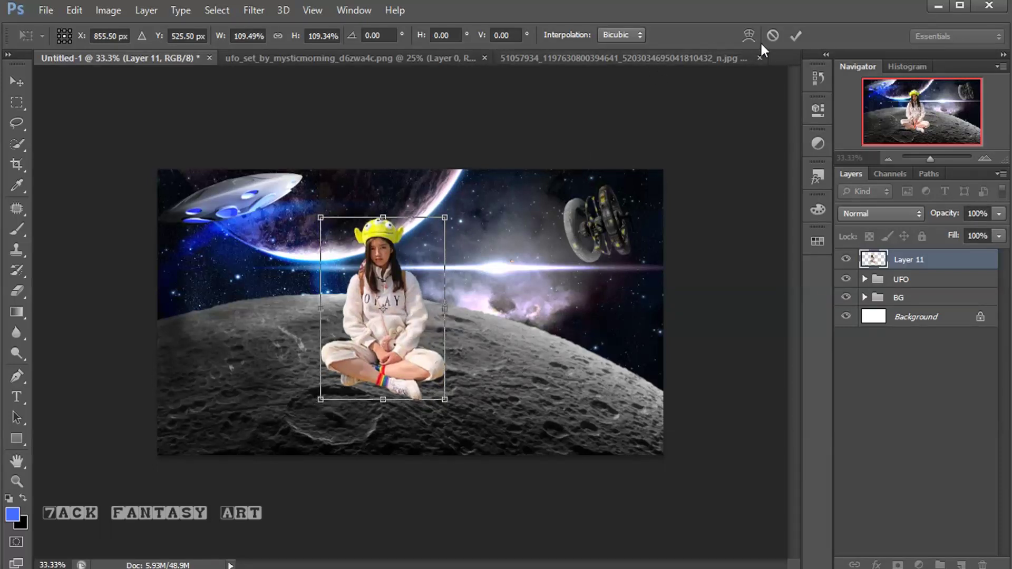
pyautogui.click(795, 35)
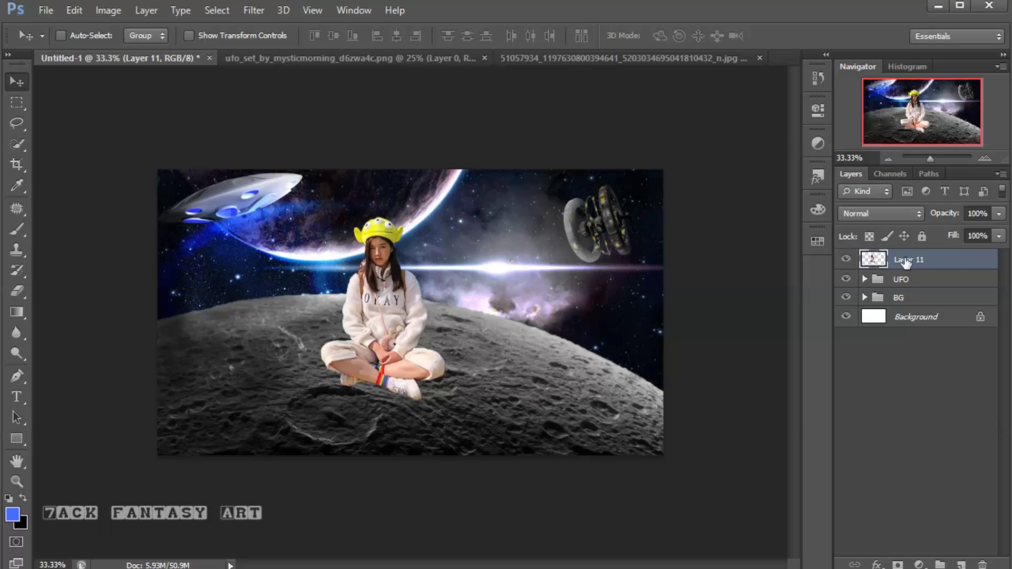
# Add a clipped Hue/Saturation layer with Saturation -30 and Lightness -19 on the girl
pyautogui.click(919, 565)
pyautogui.click(900, 372)
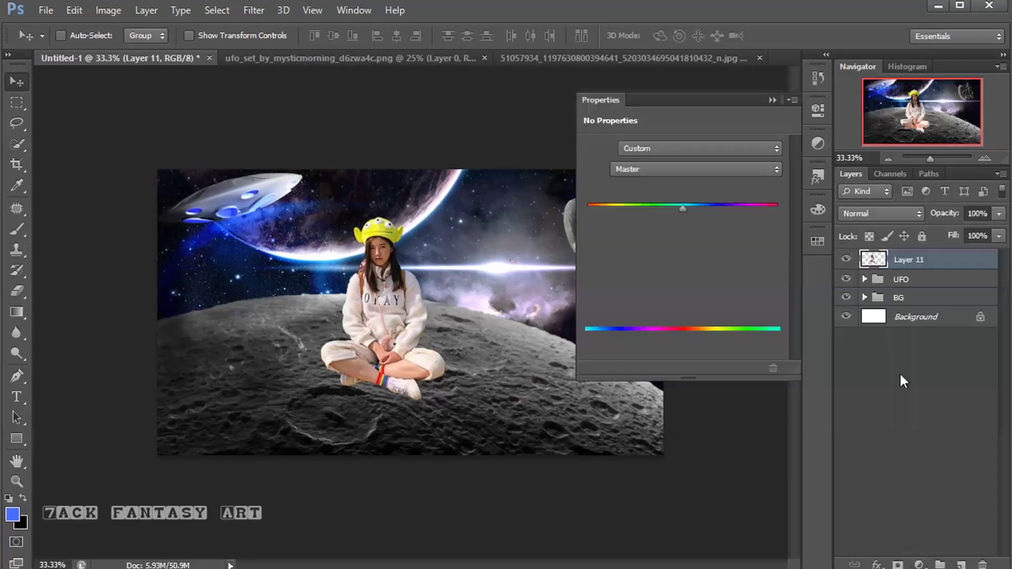
pyautogui.click(680, 370)
pyautogui.moveTo(681, 243); pyautogui.dragTo(654, 242)
pyautogui.moveTo(683, 273); pyautogui.dragTo(654, 270)
pyautogui.click(771, 100)
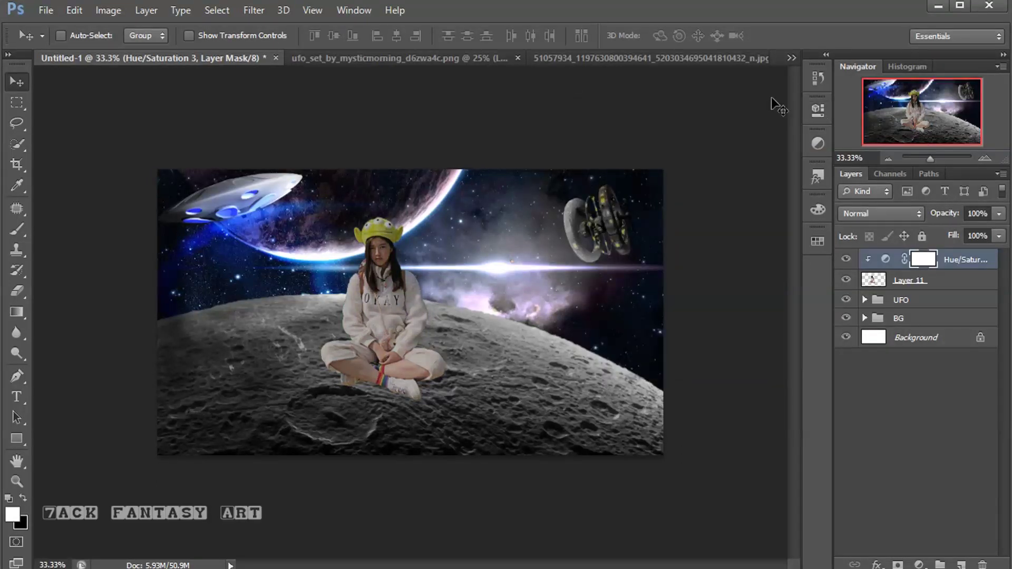
# Add a clipped Brightness/Contrast layer at Brightness 50 and invert its mask to black
pyautogui.click(919, 563)
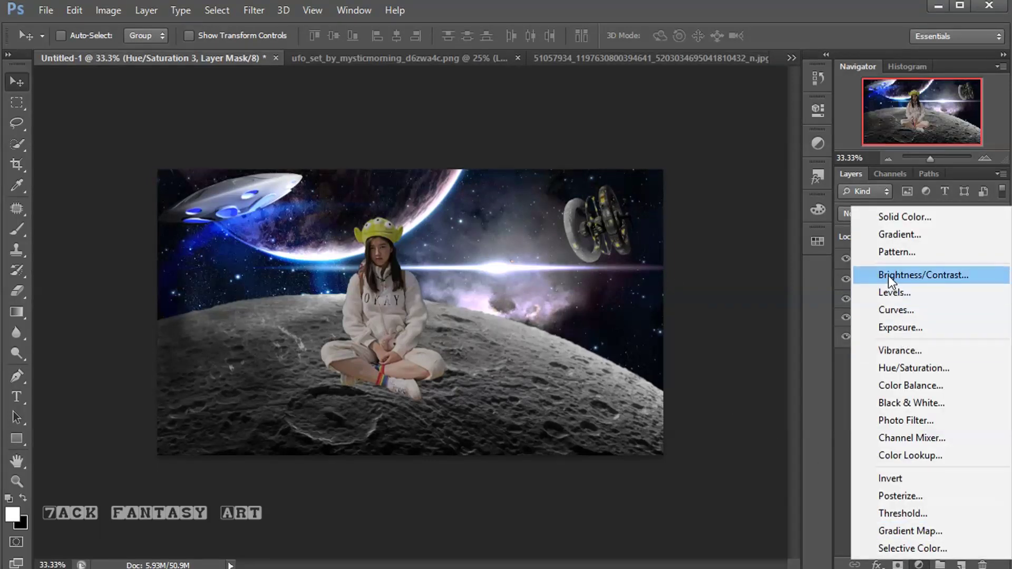
pyautogui.click(896, 274)
pyautogui.click(680, 369)
pyautogui.moveTo(687, 188); pyautogui.dragTo(714, 189)
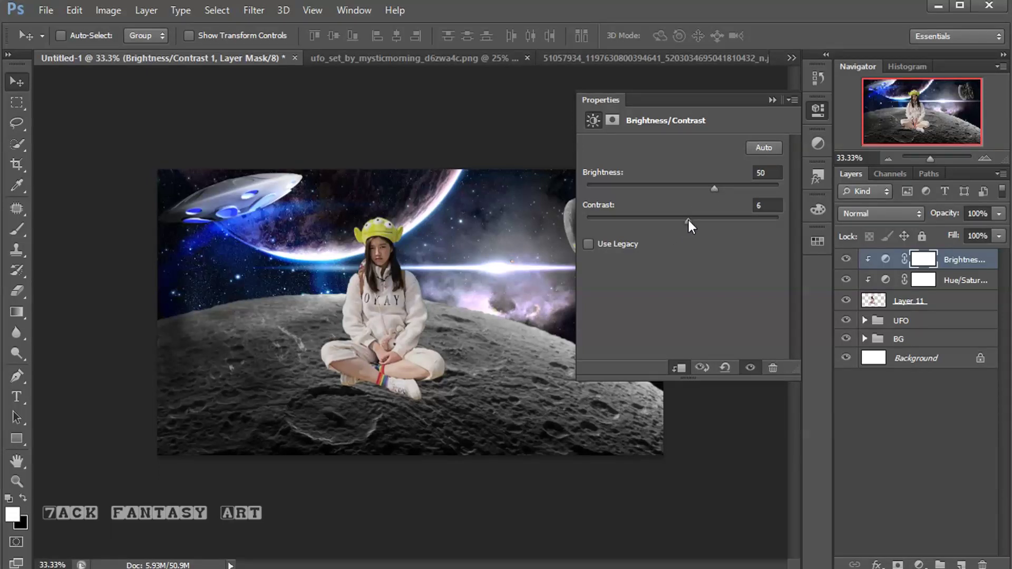
pyautogui.moveTo(690, 220); pyautogui.dragTo(692, 220)
pyautogui.click(771, 100)
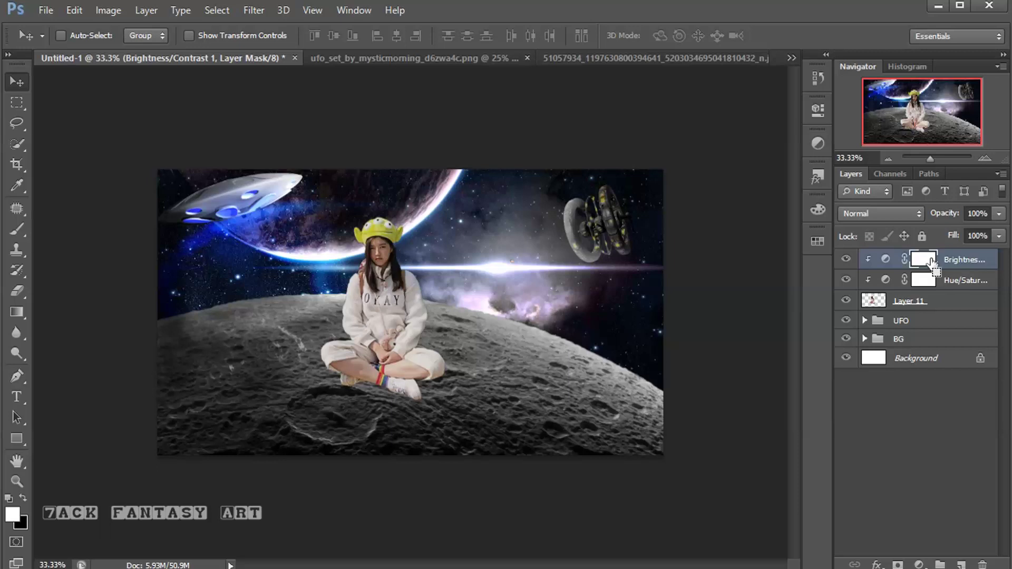
pyautogui.hotkey('ctrl', 'i')
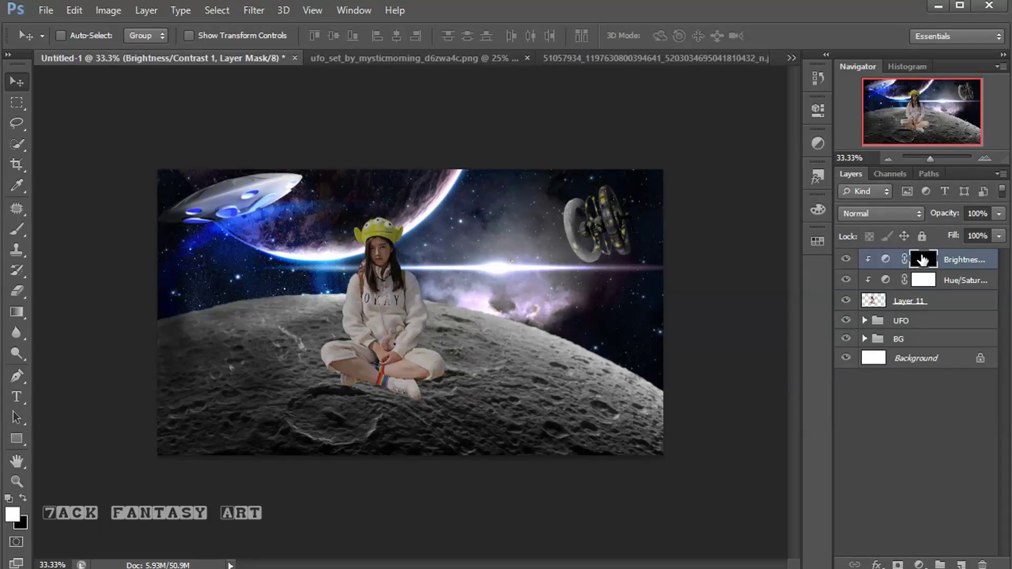
# Set up a white soft brush at 30% opacity and size 250
pyautogui.click(15, 517)
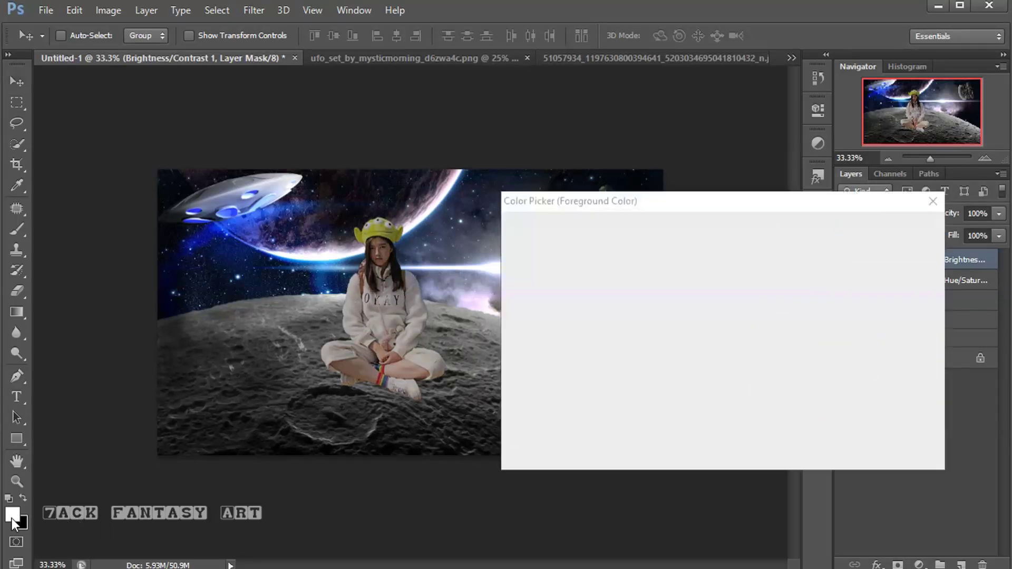
pyautogui.click(849, 230)
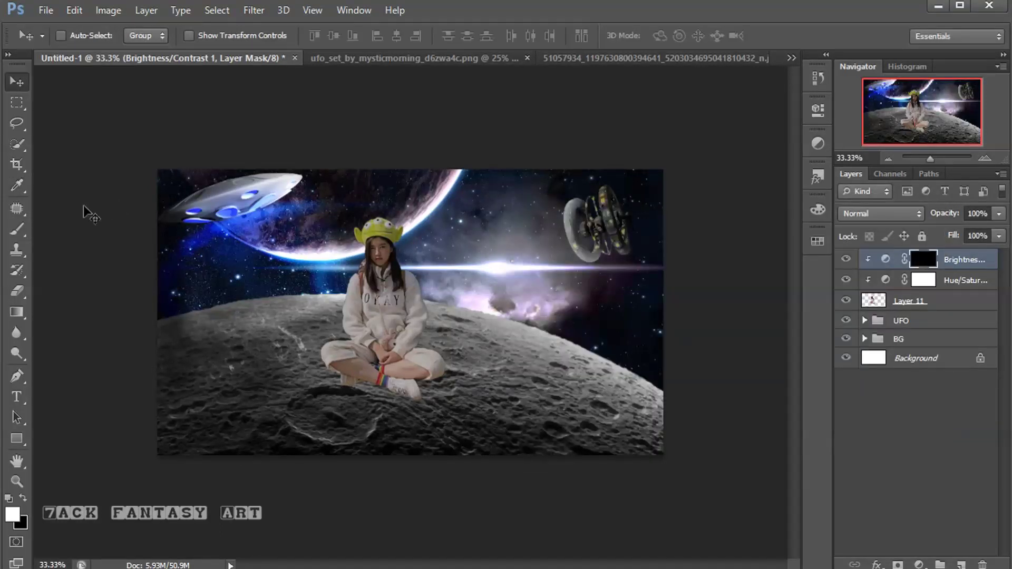
pyautogui.click(17, 230)
pyautogui.click(330, 36)
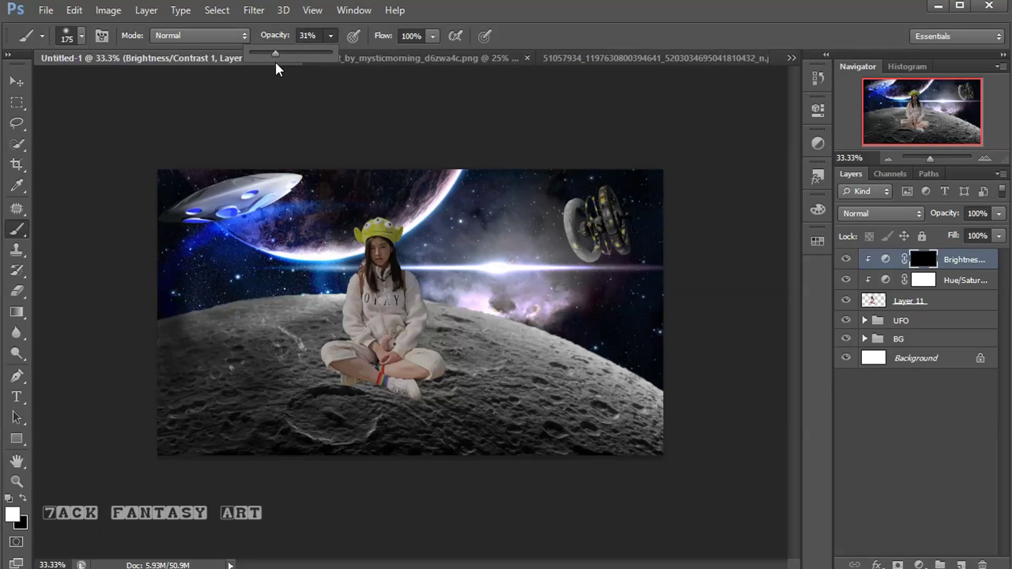
pyautogui.moveTo(279, 69); pyautogui.dragTo(277, 69)
pyautogui.press(']')
pyautogui.press(']')
# Paint brightening back beside the hat, over the face and down her right side
pyautogui.moveTo(427, 255); pyautogui.dragTo(449, 286)
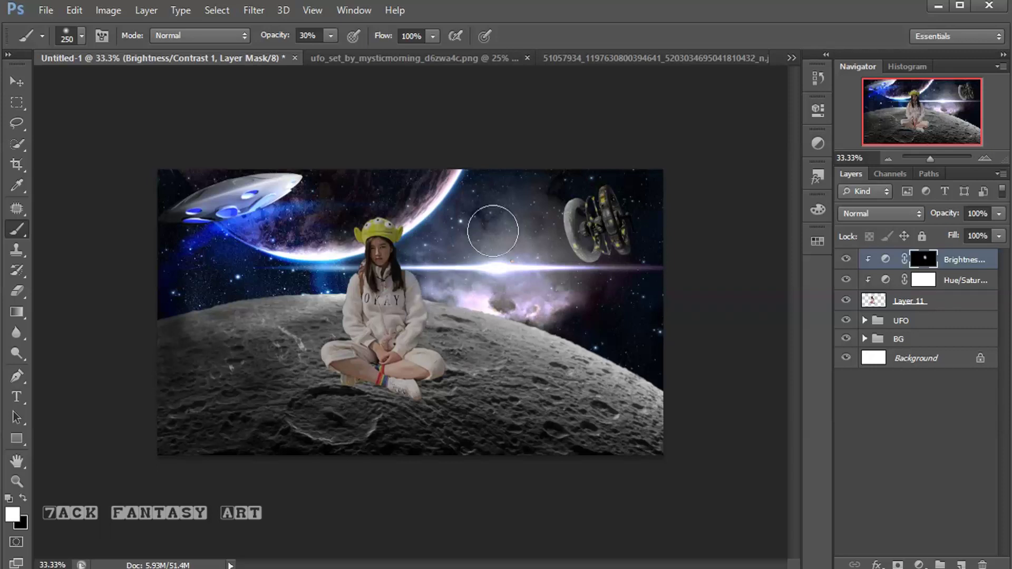
pyautogui.moveTo(373, 200)
pyautogui.mouseDown()
pyautogui.moveTo(367, 247)
pyautogui.moveTo(420, 261)
pyautogui.mouseUp()
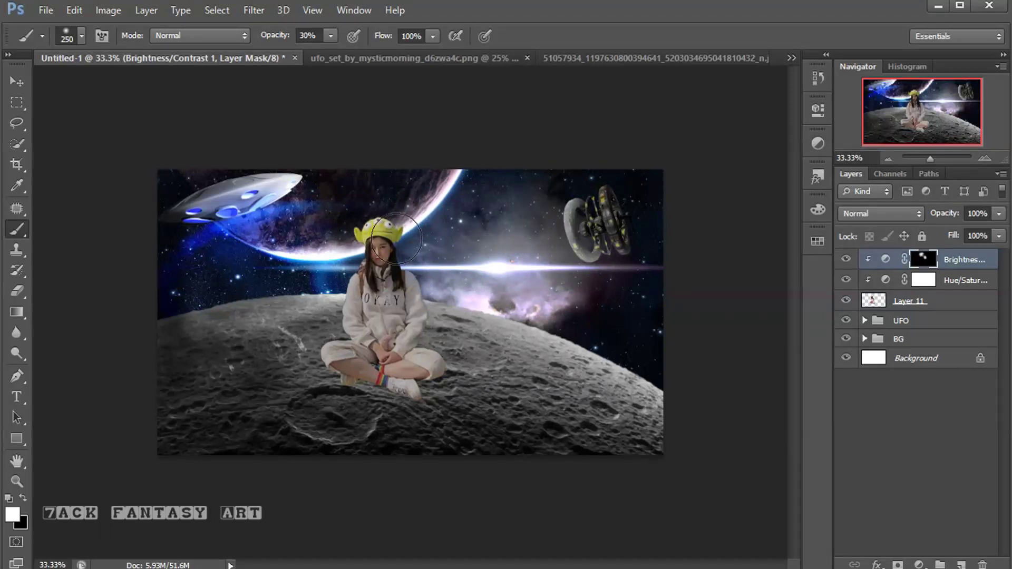
pyautogui.press('[')
pyautogui.press('[')
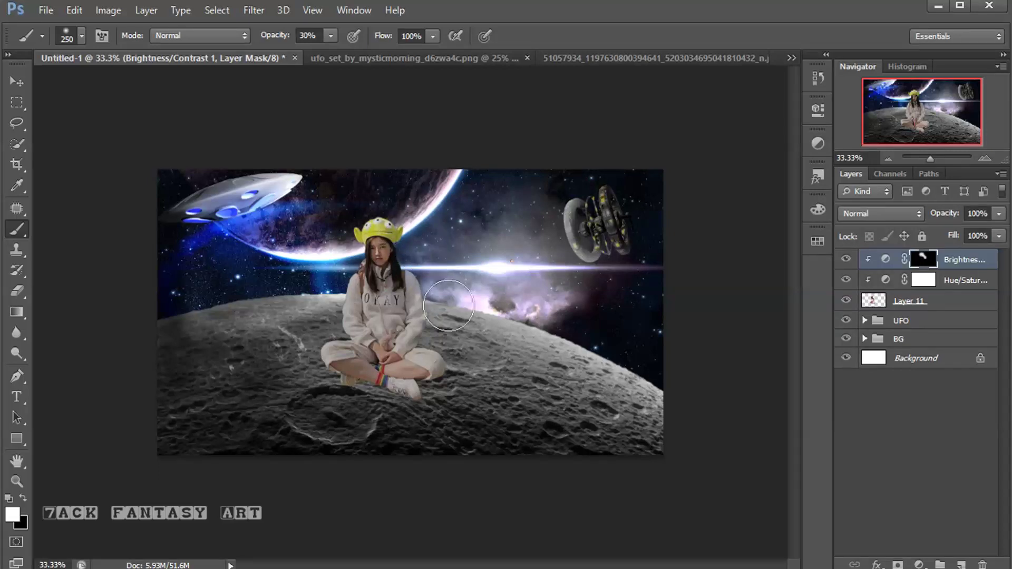
pyautogui.moveTo(420, 261); pyautogui.dragTo(446, 362)
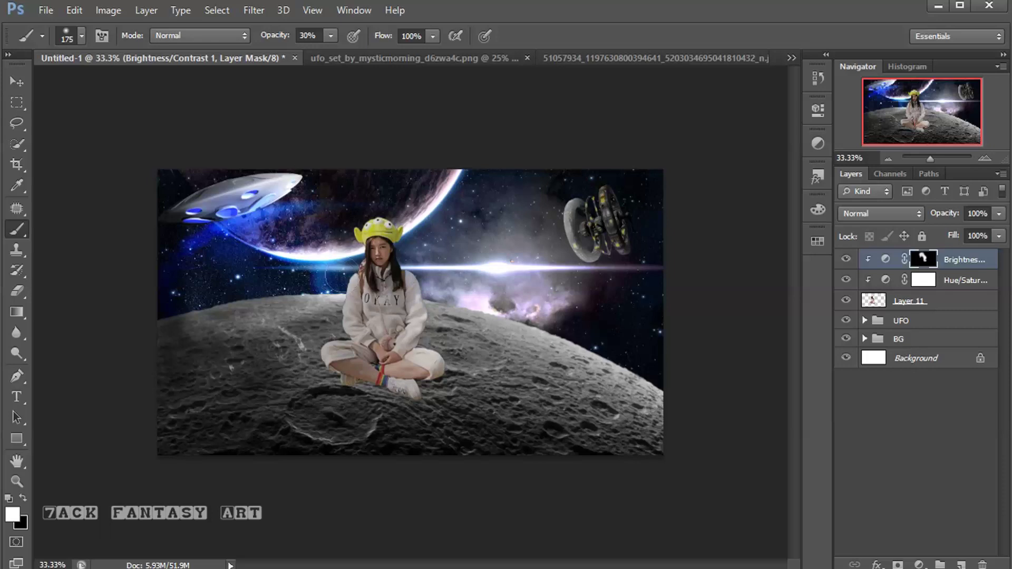
# Paint more brightening down the girl's side and compare it before and after
pyautogui.moveTo(340, 281); pyautogui.dragTo(317, 340)
pyautogui.click(847, 259)
pyautogui.click(886, 259)
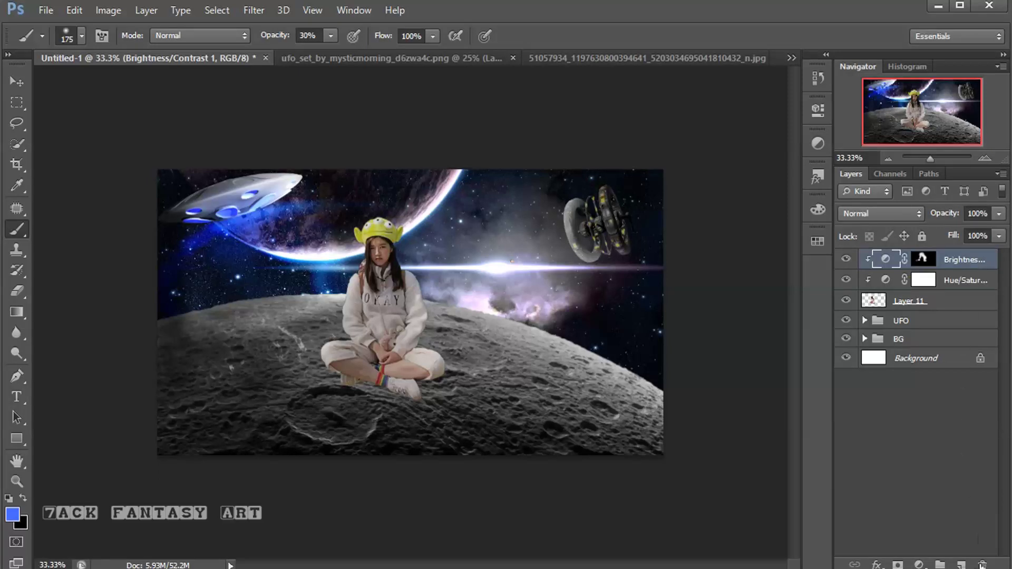
# Add a new Layer 12 clipped to the girl
pyautogui.click(961, 564)
pyautogui.rightClick(960, 258)
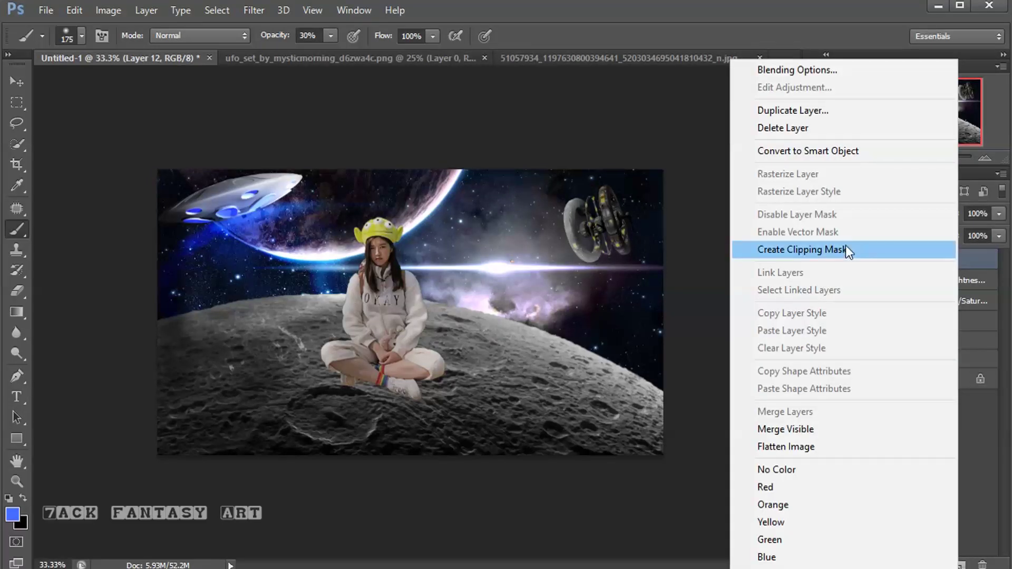
pyautogui.click(846, 246)
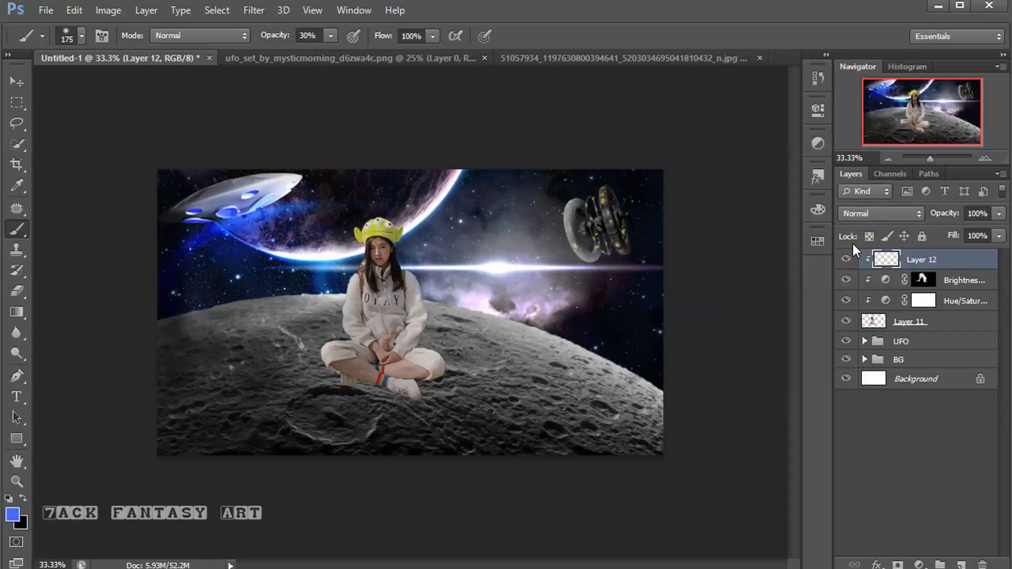
# Fill Layer 12 with 50% gray and set it to Overlay blending
pyautogui.hotkey('shift', 'F5')
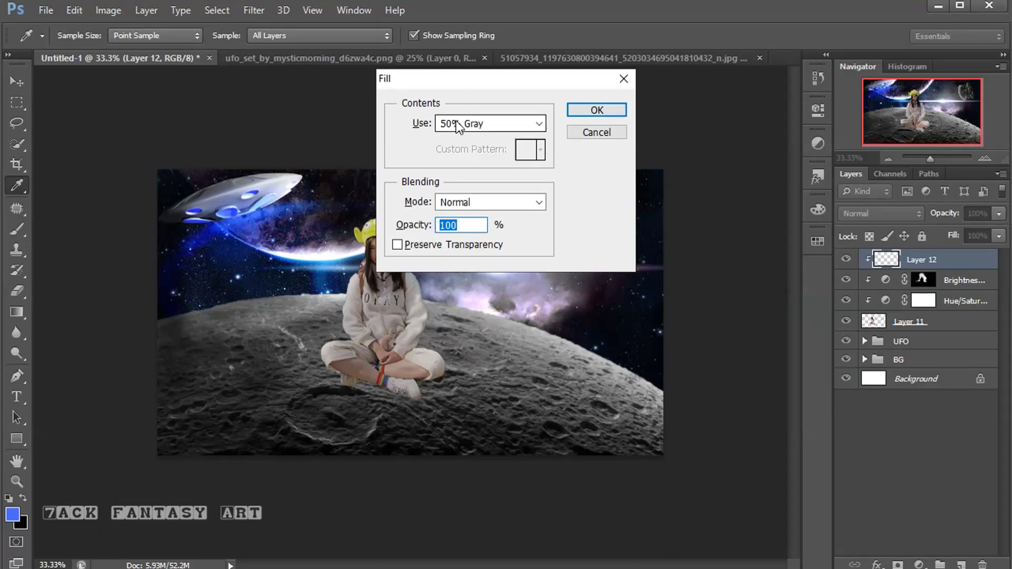
pyautogui.click(583, 115)
pyautogui.press('b')
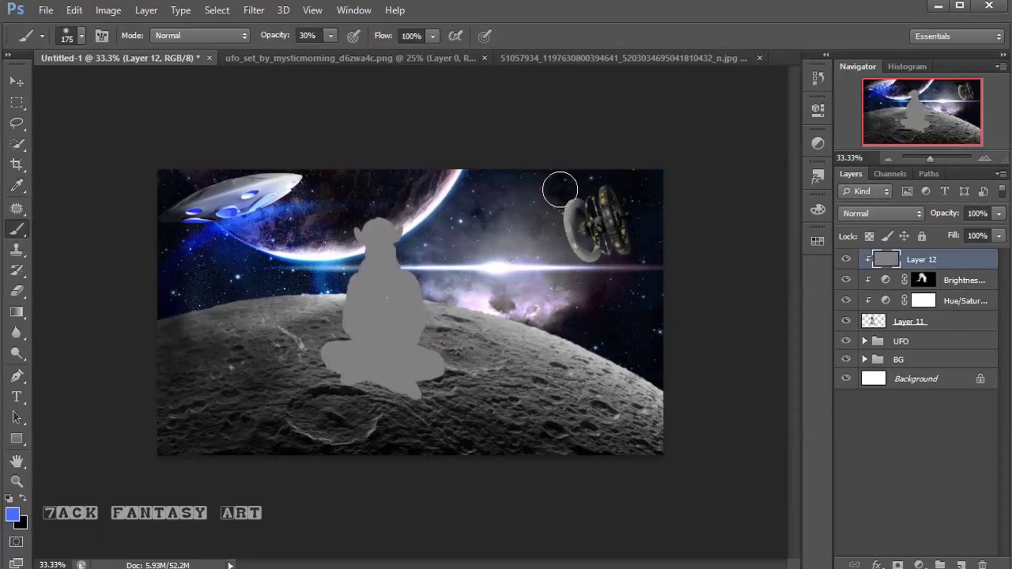
pyautogui.click(854, 214)
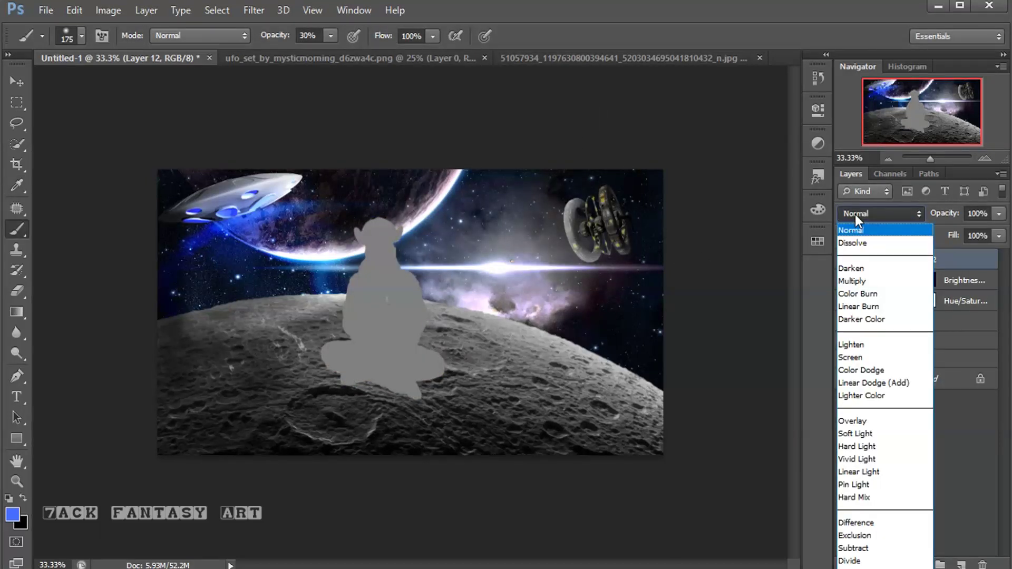
pyautogui.click(856, 422)
pyautogui.hotkey('ctrl', '+')
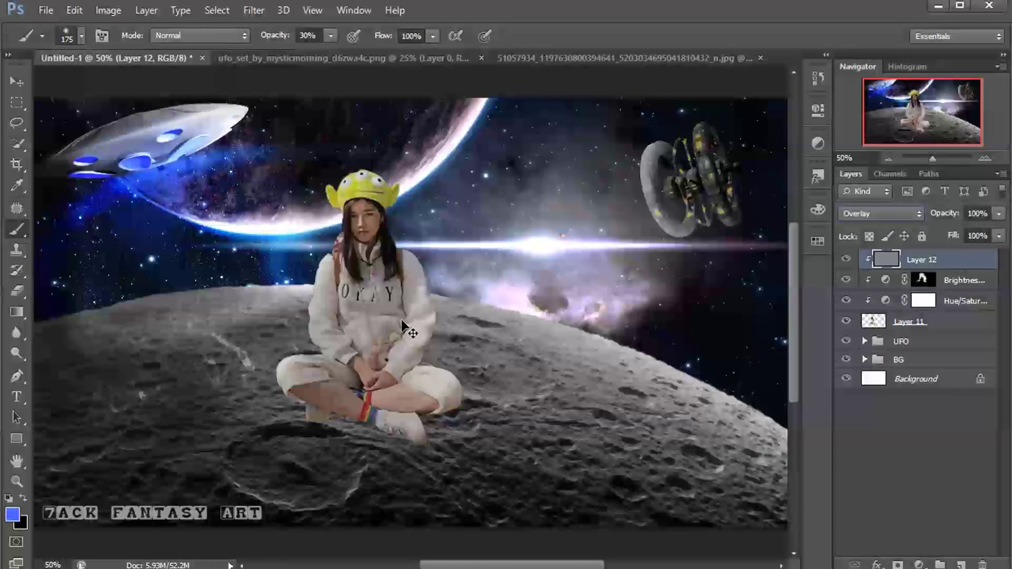
# Switch to the Burn Tool with a size-70 brush and 13% exposure
pyautogui.rightClick(18, 354)
pyautogui.click(80, 363)
pyautogui.press('[')
pyautogui.press('[')
pyautogui.press('[')
pyautogui.press('[')
pyautogui.press('[')
pyautogui.moveTo(311, 372); pyautogui.dragTo(321, 368)
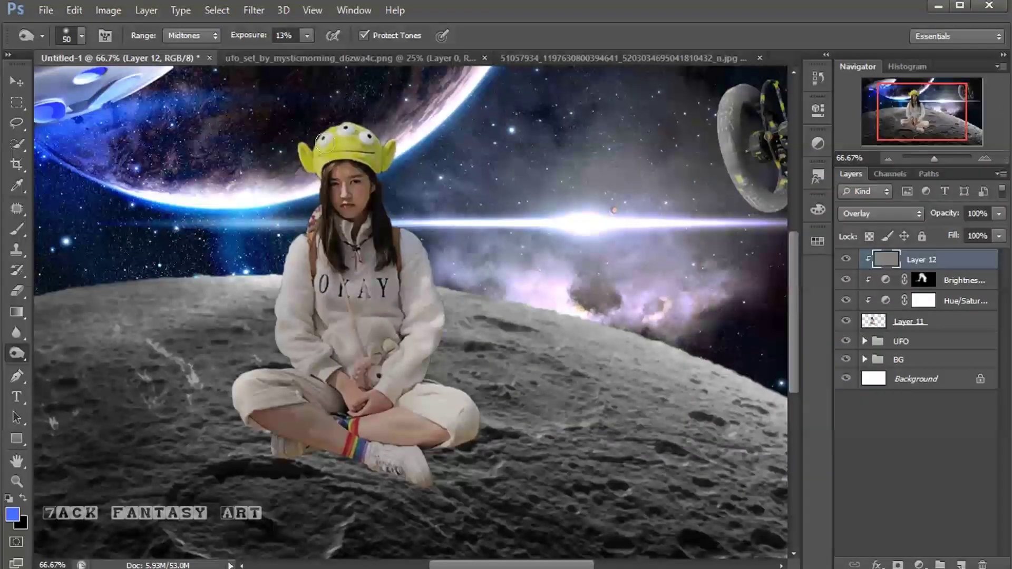
pyautogui.click(295, 35)
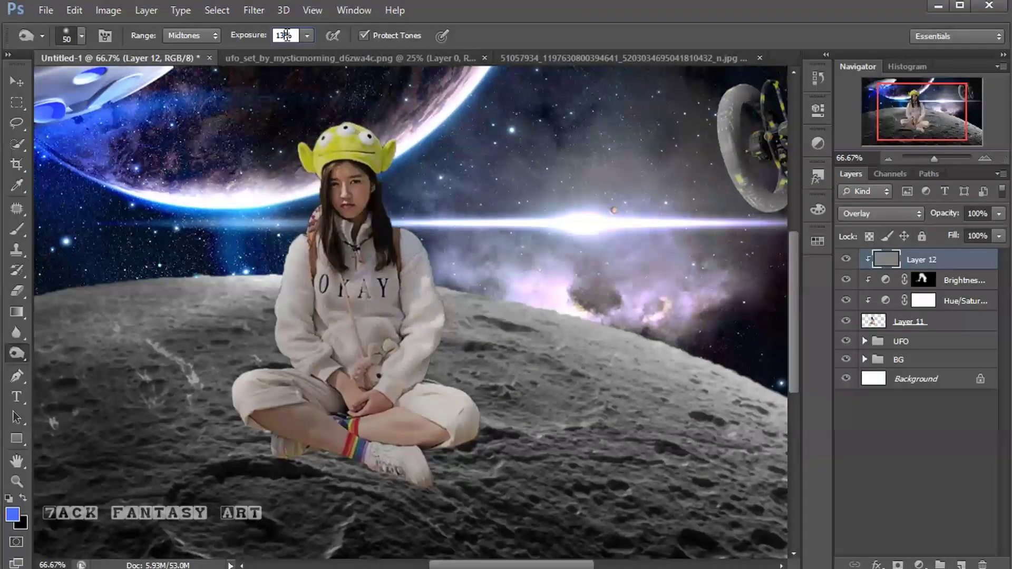
pyautogui.press('Return')
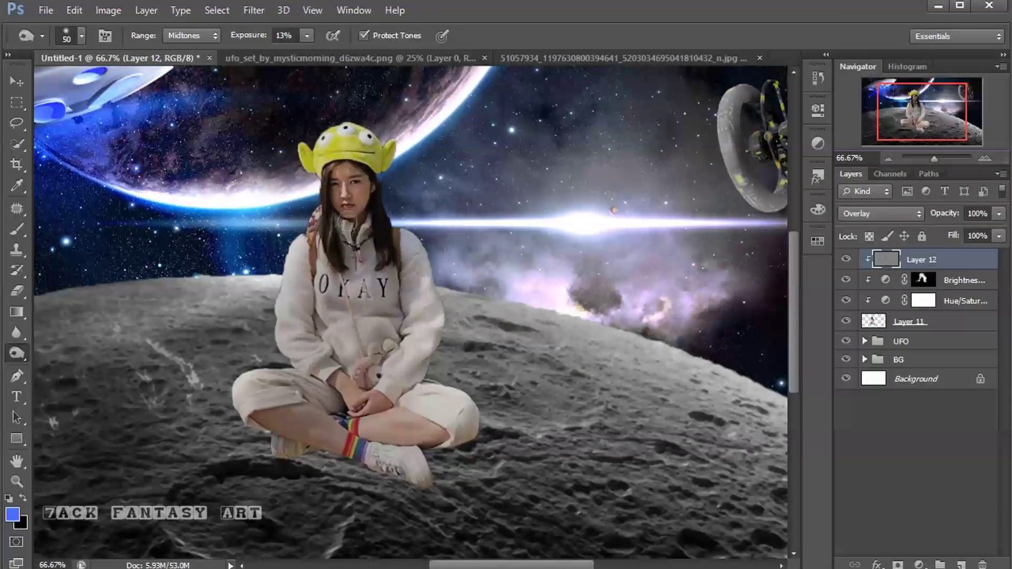
# Burn shadows on the hoodie, shins, hands and sleeve edge, then compare the result
pyautogui.moveTo(368, 312)
pyautogui.mouseDown()
pyautogui.moveTo(338, 417)
pyautogui.moveTo(427, 481)
pyautogui.moveTo(258, 411)
pyautogui.moveTo(295, 379)
pyautogui.mouseUp()
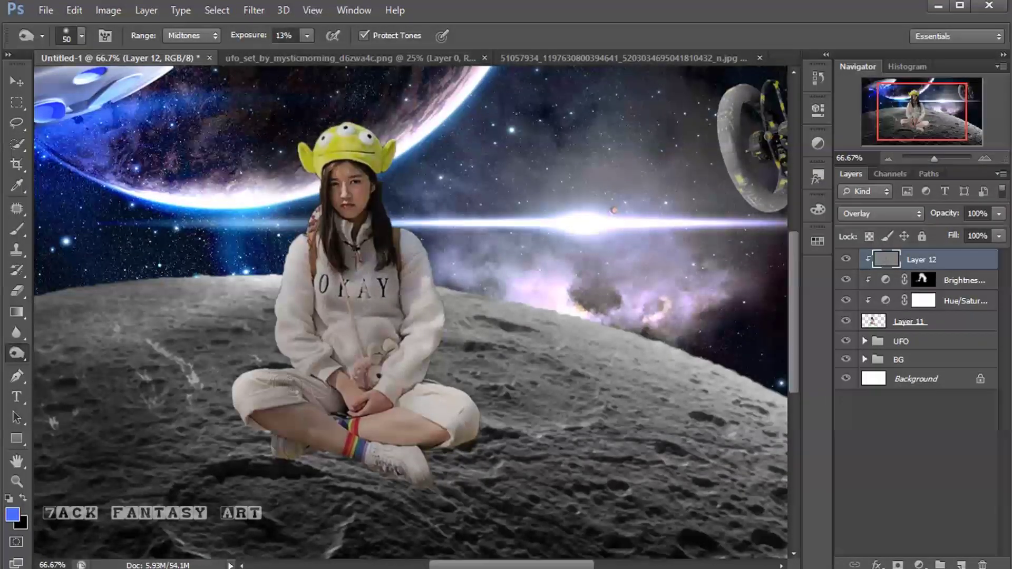
pyautogui.moveTo(345, 415); pyautogui.dragTo(348, 372)
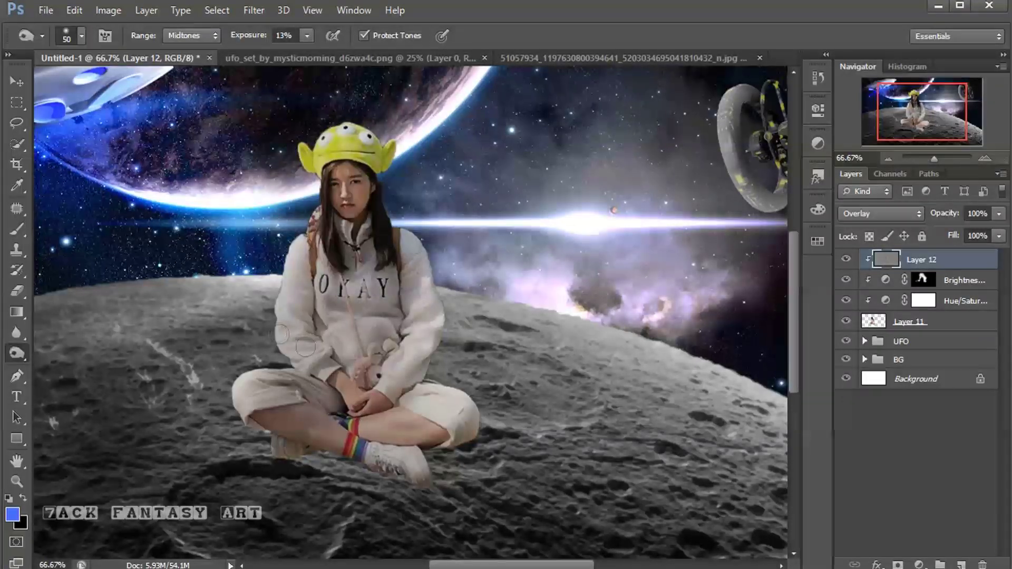
pyautogui.moveTo(306, 341); pyautogui.dragTo(310, 287)
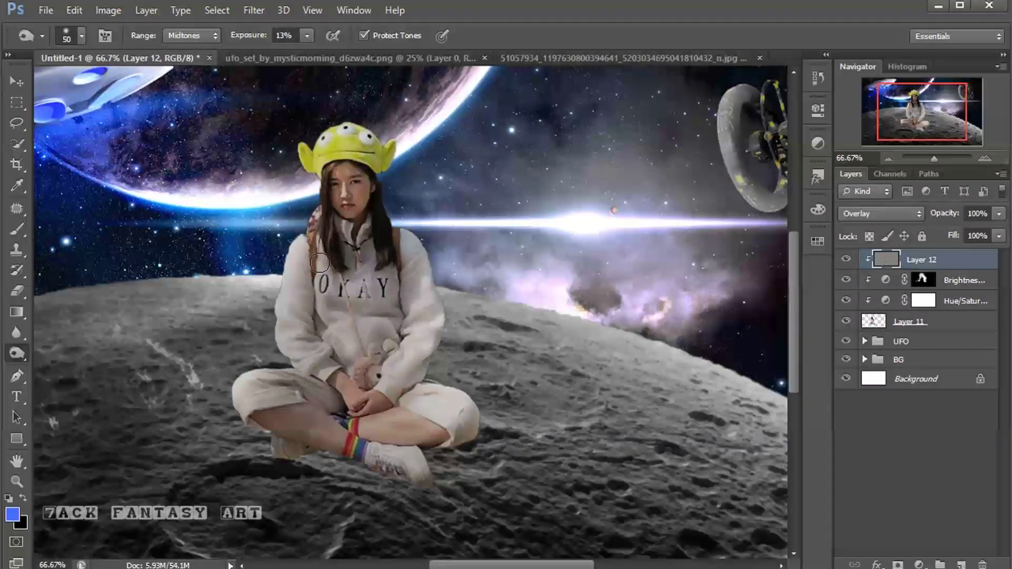
pyautogui.click(846, 259)
pyautogui.click(847, 259)
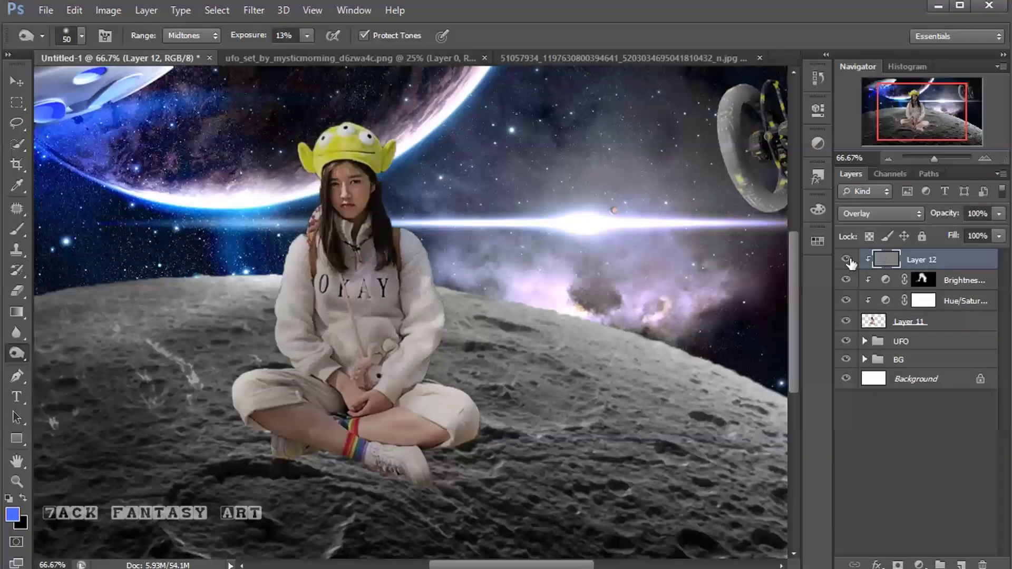
pyautogui.rightClick(17, 353)
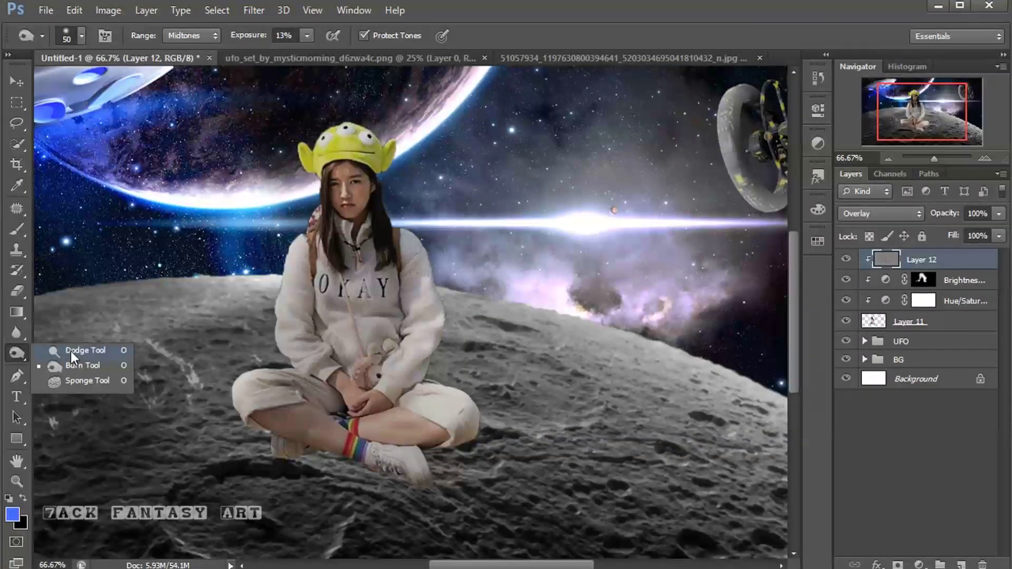
# Dodge the girl's shoulder and face on Layer 12, then add empty Layer 13
pyautogui.click(73, 353)
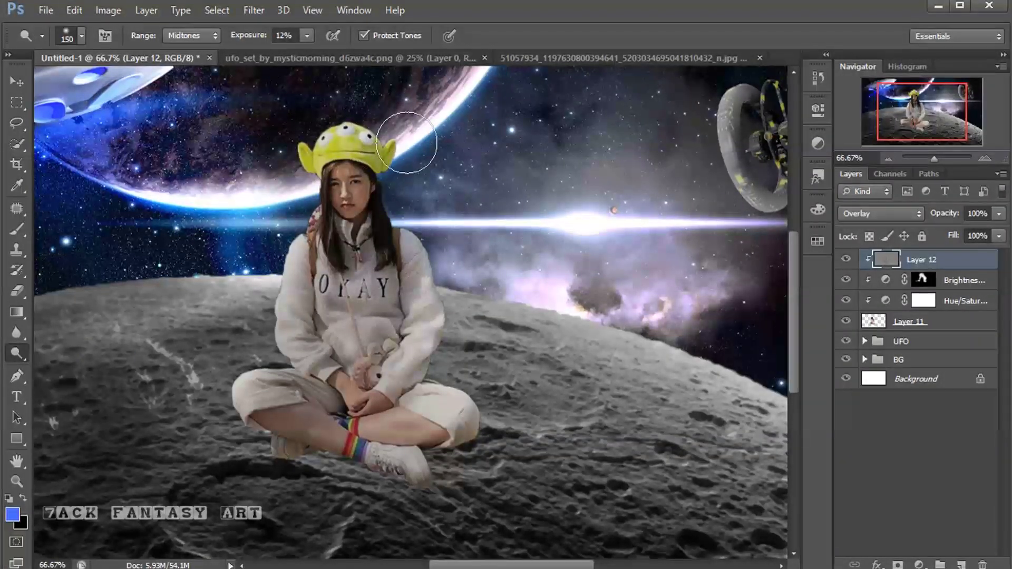
pyautogui.moveTo(296, 214)
pyautogui.mouseDown()
pyautogui.moveTo(241, 352)
pyautogui.moveTo(198, 403)
pyautogui.mouseUp()
pyautogui.press('[')
pyautogui.press('[')
pyautogui.press('[')
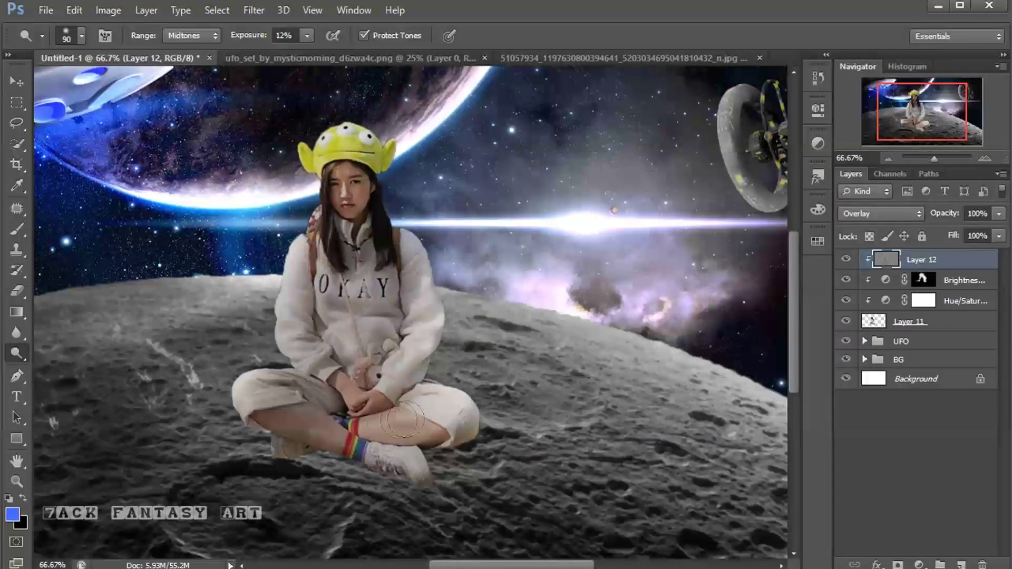
pyautogui.moveTo(366, 174); pyautogui.dragTo(365, 213)
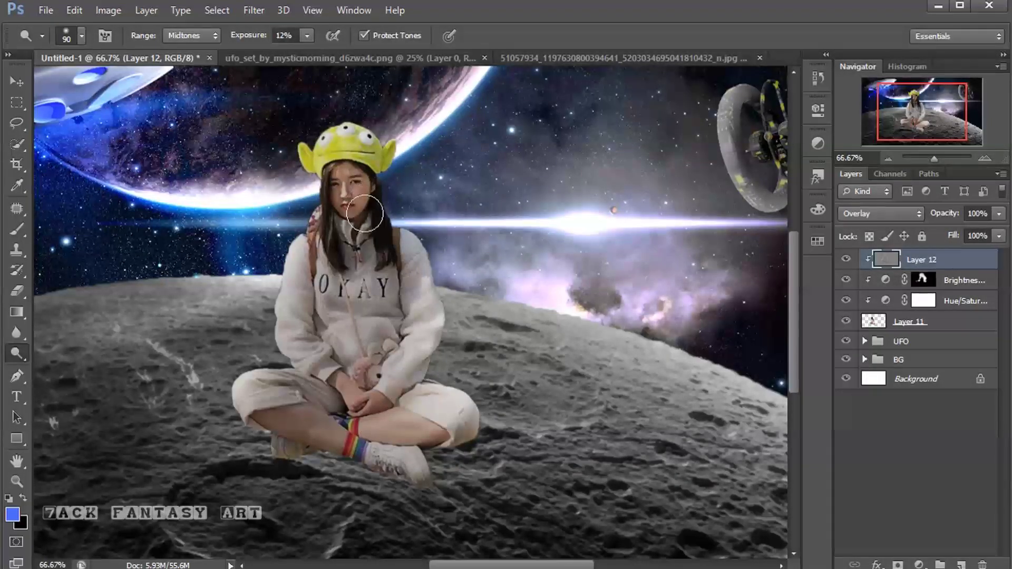
pyautogui.click(847, 260)
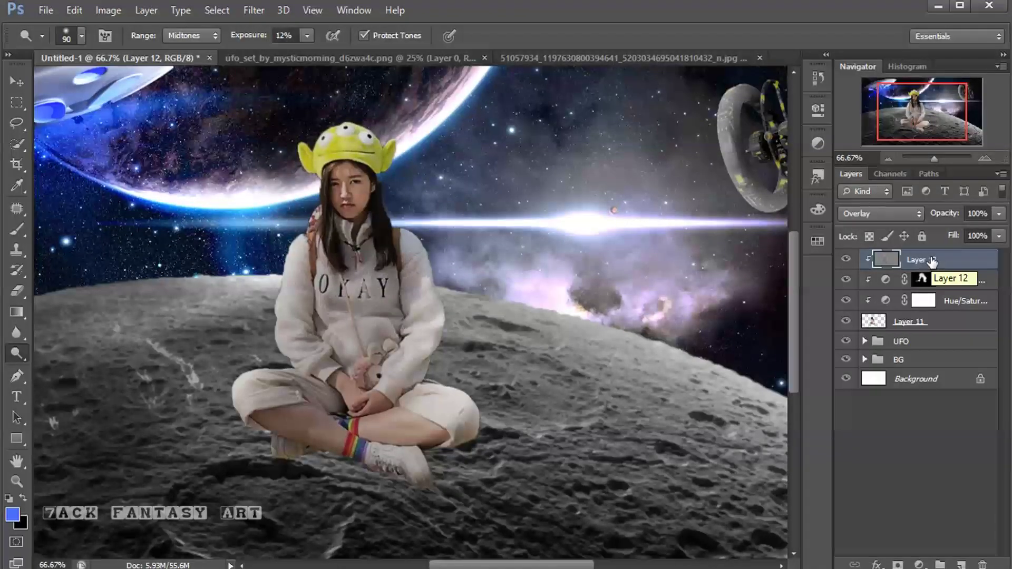
pyautogui.click(962, 564)
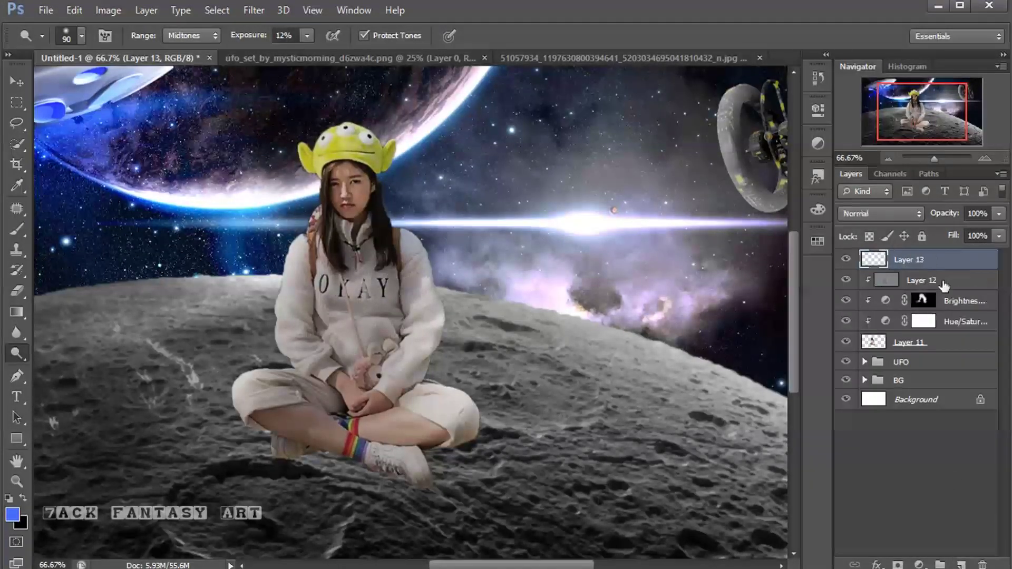
# Clip Layer 13 to the layers below and choose a white brush
pyautogui.rightClick(955, 261)
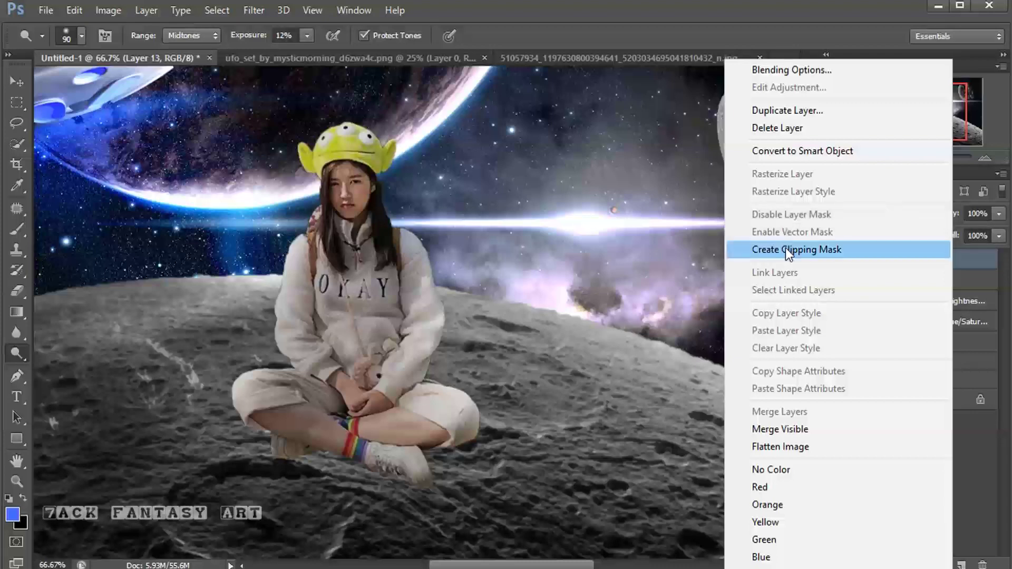
pyautogui.click(786, 249)
pyautogui.click(12, 514)
pyautogui.click(512, 238)
pyautogui.click(886, 227)
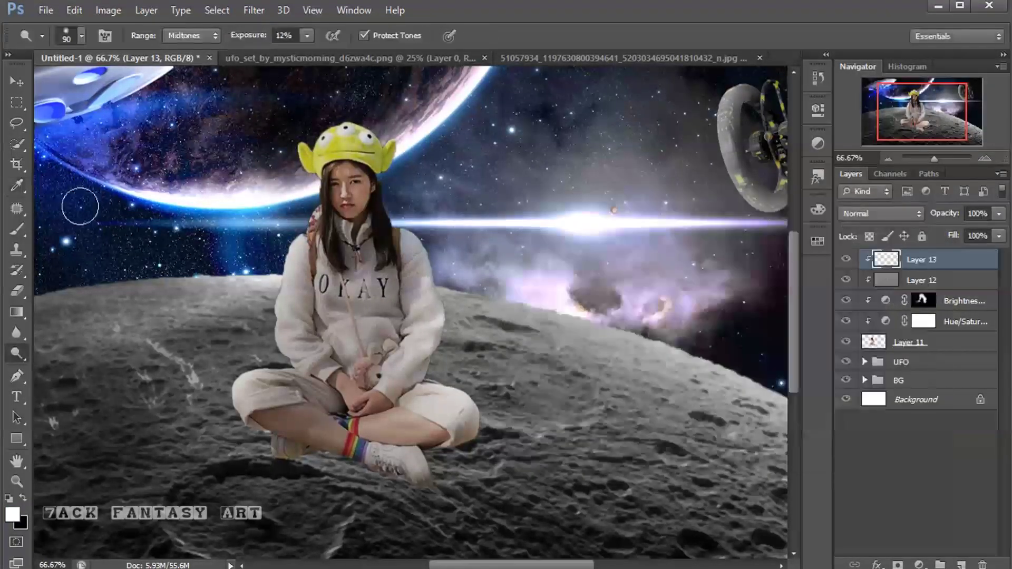
pyautogui.click(17, 231)
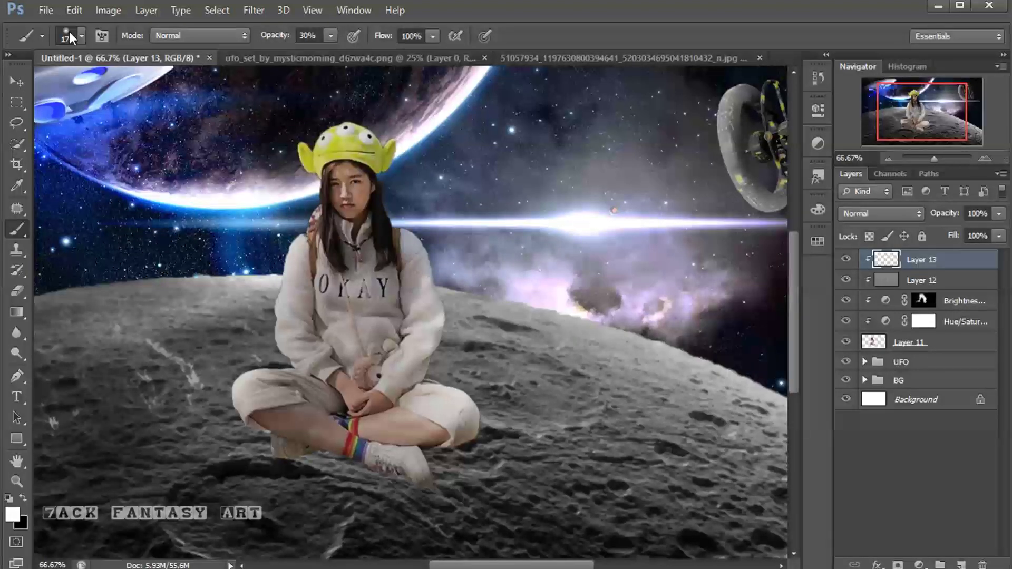
# Paint white glow at 100% opacity around the hat, hair and shoulder
pyautogui.click(331, 36)
pyautogui.moveTo(330, 52); pyautogui.dragTo(536, 45)
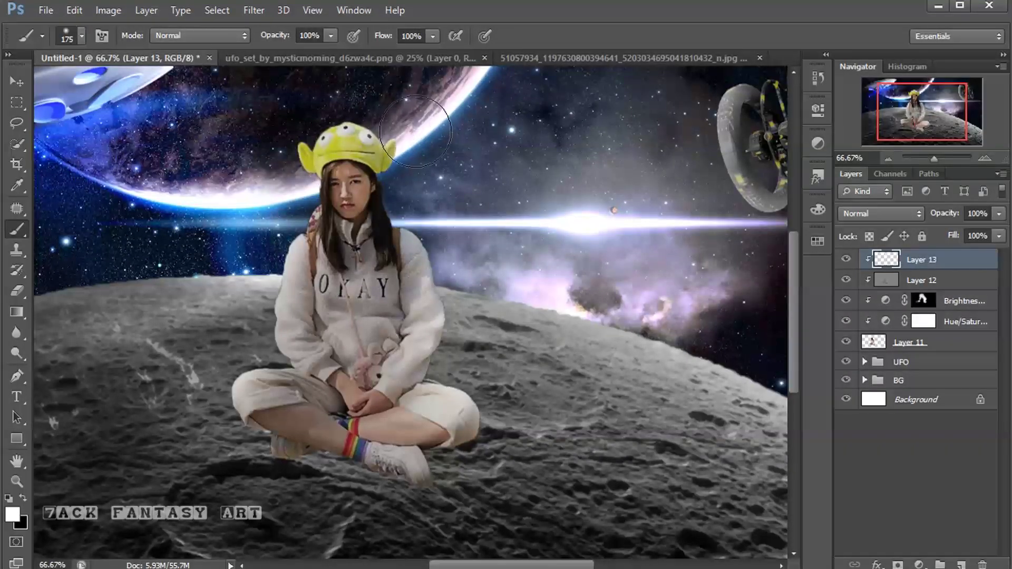
pyautogui.click(369, 106)
pyautogui.moveTo(369, 106); pyautogui.dragTo(335, 95)
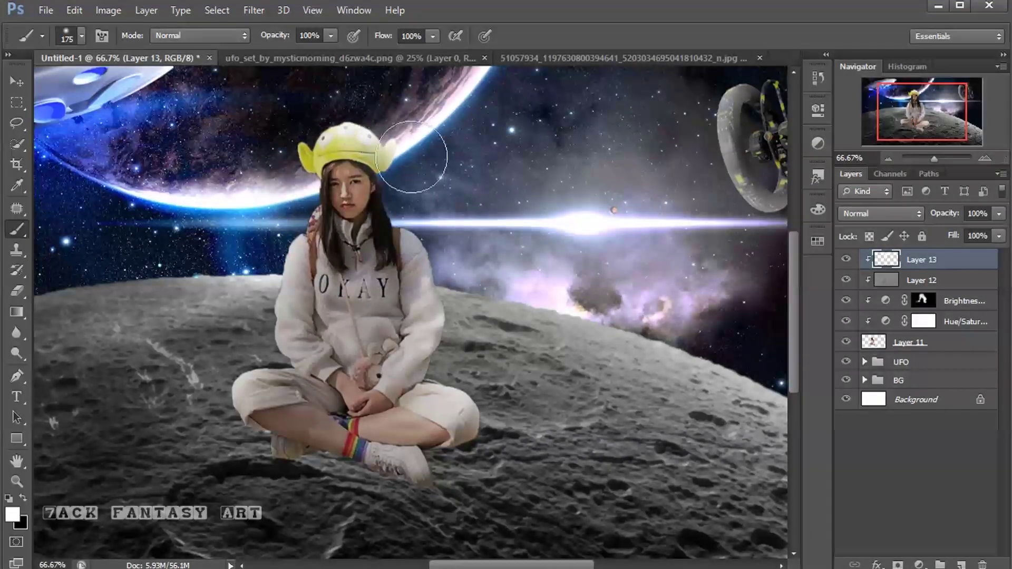
pyautogui.moveTo(403, 187)
pyautogui.mouseDown()
pyautogui.moveTo(406, 176)
pyautogui.moveTo(460, 273)
pyautogui.moveTo(459, 411)
pyautogui.mouseUp()
pyautogui.press('[')
pyautogui.press('[')
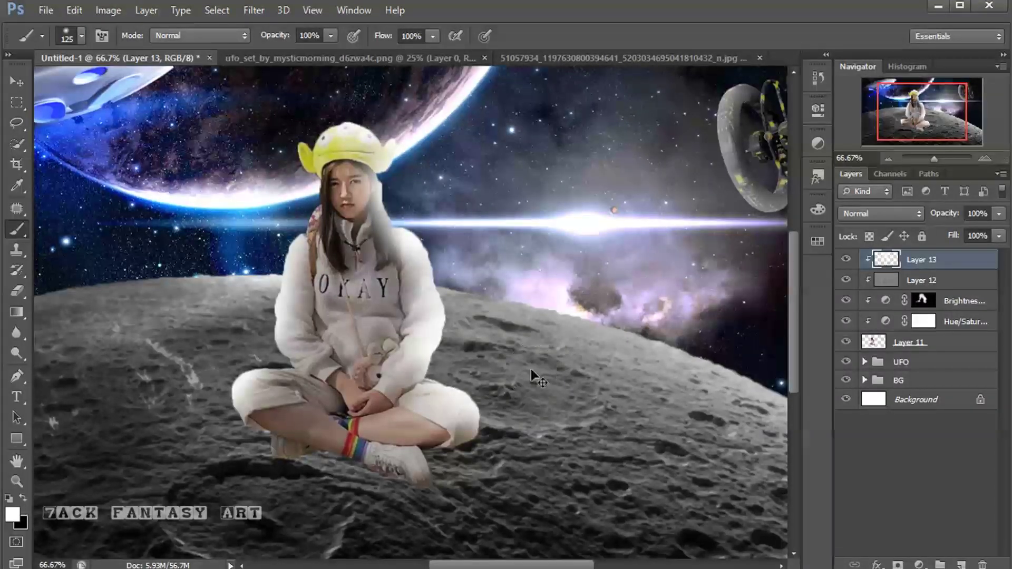
pyautogui.hotkey('ctrl', '-')
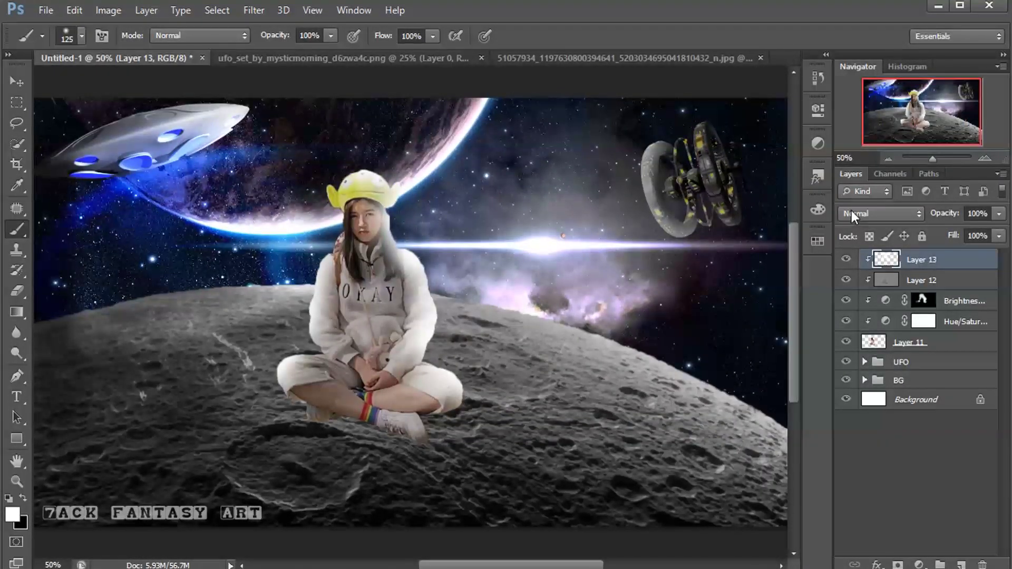
# Set Layer 13 to Overlay at 41% opacity and compare the glow
pyautogui.click(853, 213)
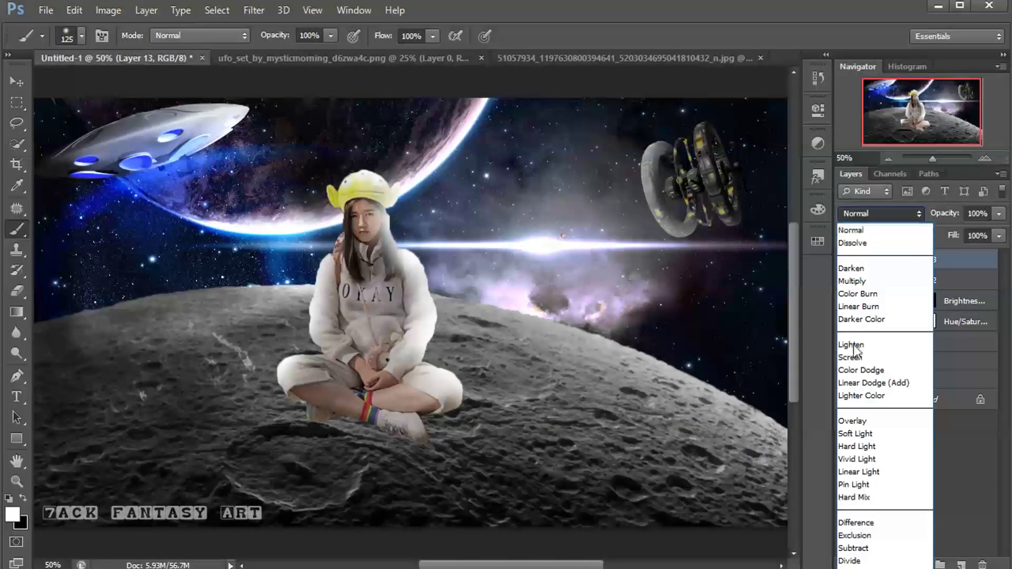
pyautogui.click(859, 422)
pyautogui.click(1000, 213)
pyautogui.moveTo(996, 232); pyautogui.dragTo(950, 228)
pyautogui.click(846, 259)
pyautogui.click(846, 259)
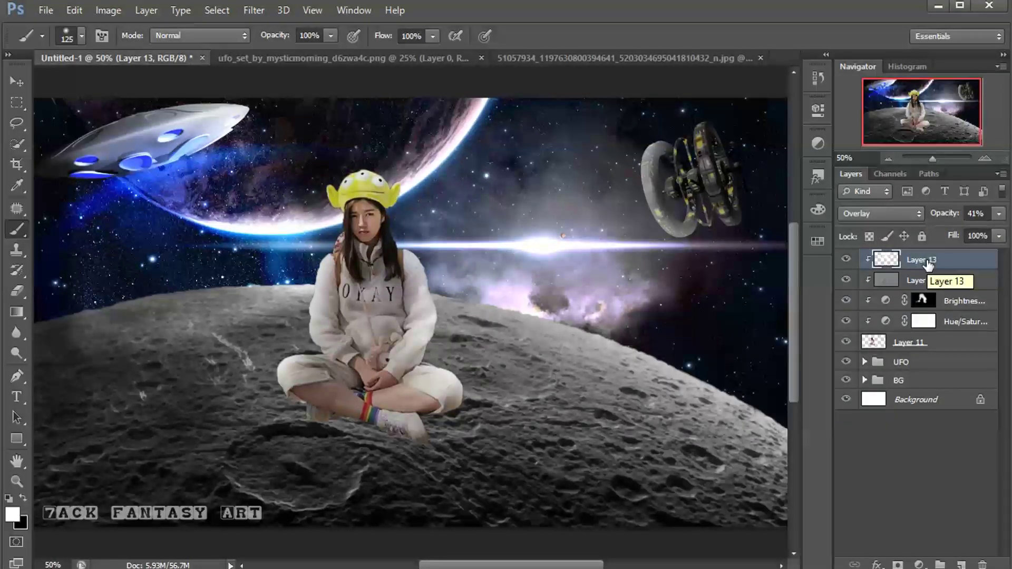
pyautogui.hotkey('ctrl', '-')
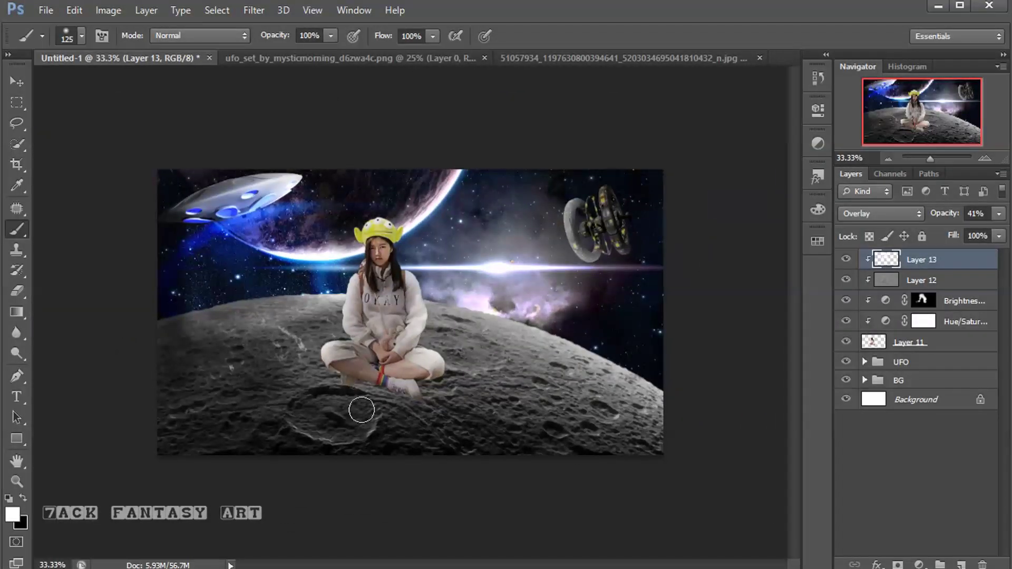
pyautogui.click(907, 362)
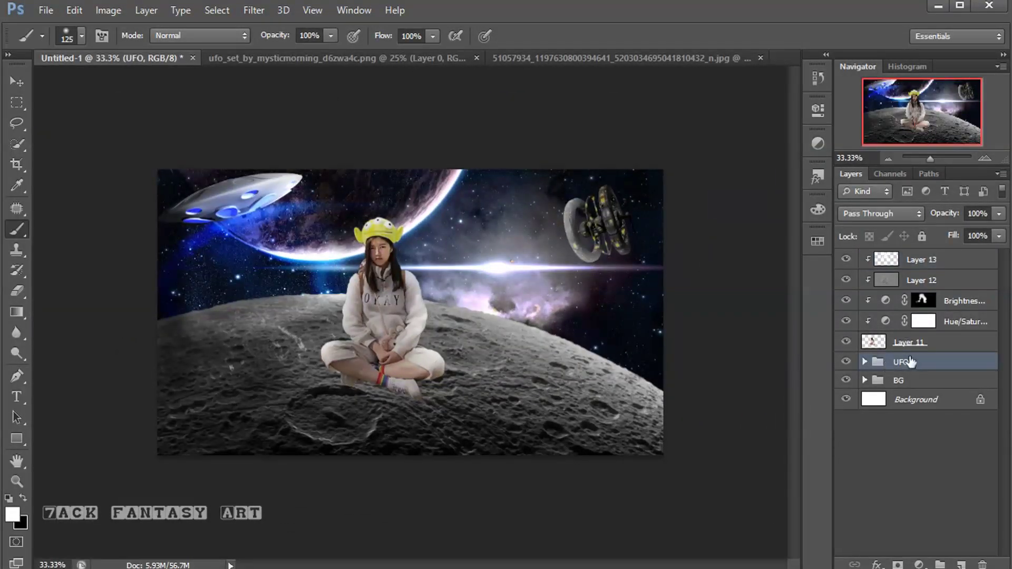
# Create Layer 14 above the UFO group with a black brush at 30% opacity
pyautogui.click(846, 342)
pyautogui.click(962, 565)
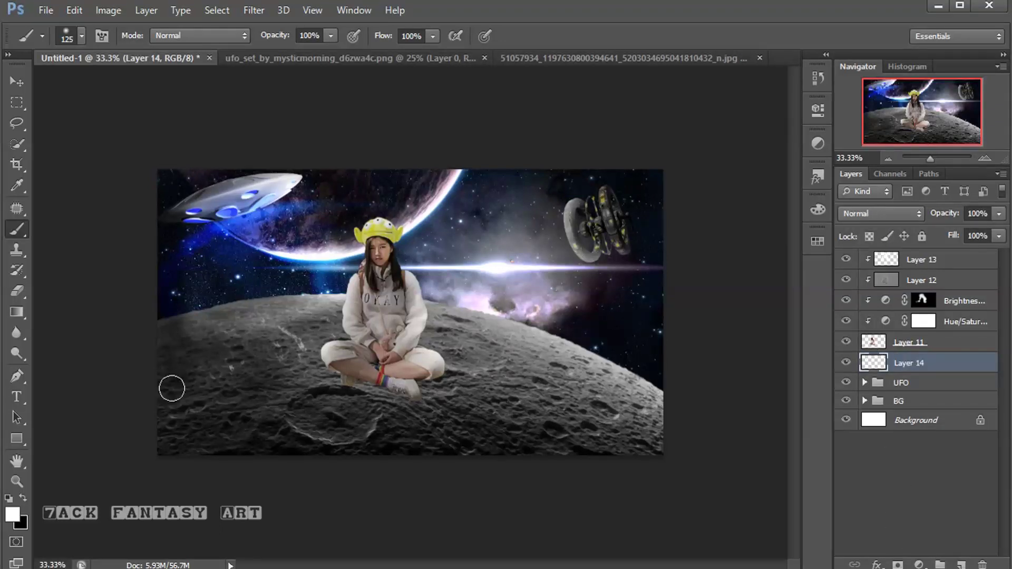
pyautogui.click(21, 499)
pyautogui.click(331, 36)
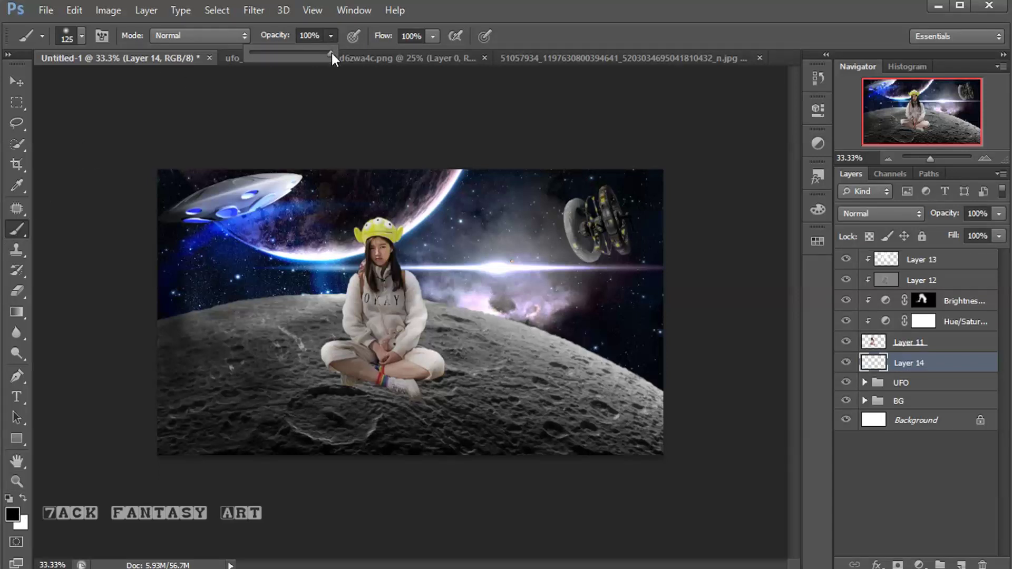
pyautogui.moveTo(276, 55); pyautogui.dragTo(274, 56)
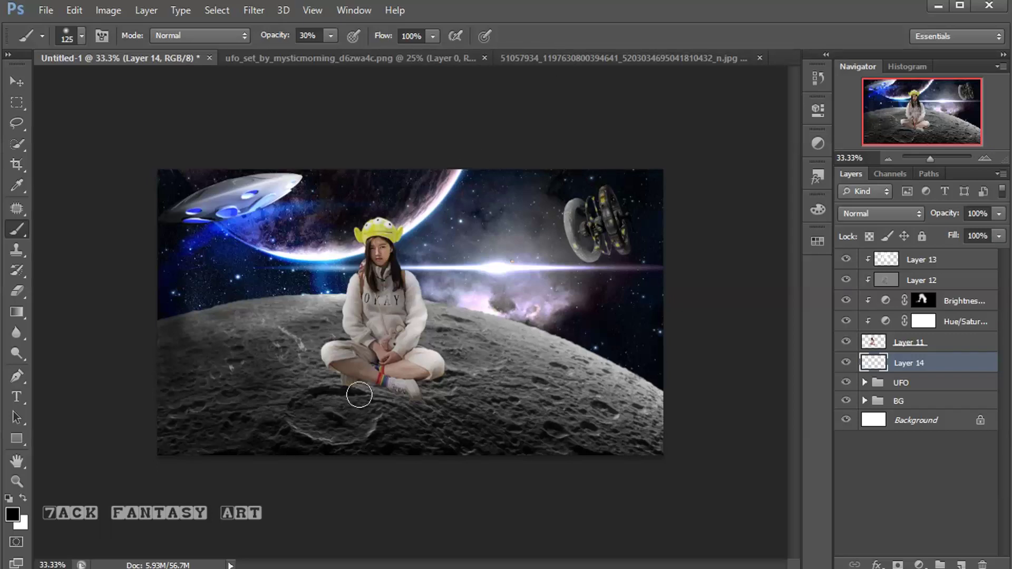
# Paint a dark shadow beneath the girl with a size-70 brush
pyautogui.hotkey('ctrl', '+')
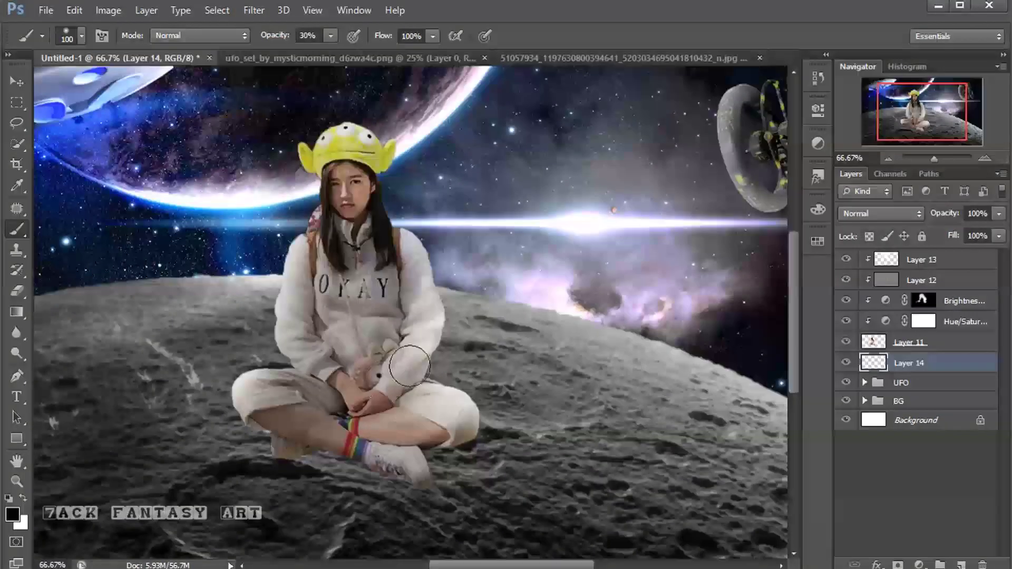
pyautogui.hotkey('ctrl', '+')
pyautogui.scroll(3, 407, 402)
pyautogui.press('[')
pyautogui.press('[')
pyautogui.press('[')
pyautogui.moveTo(388, 389)
pyautogui.mouseDown()
pyautogui.moveTo(470, 373)
pyautogui.moveTo(445, 407)
pyautogui.moveTo(417, 408)
pyautogui.moveTo(238, 368)
pyautogui.moveTo(448, 406)
pyautogui.moveTo(263, 406)
pyautogui.moveTo(333, 430)
pyautogui.moveTo(211, 464)
pyautogui.moveTo(359, 490)
pyautogui.moveTo(253, 403)
pyautogui.moveTo(211, 422)
pyautogui.mouseUp()
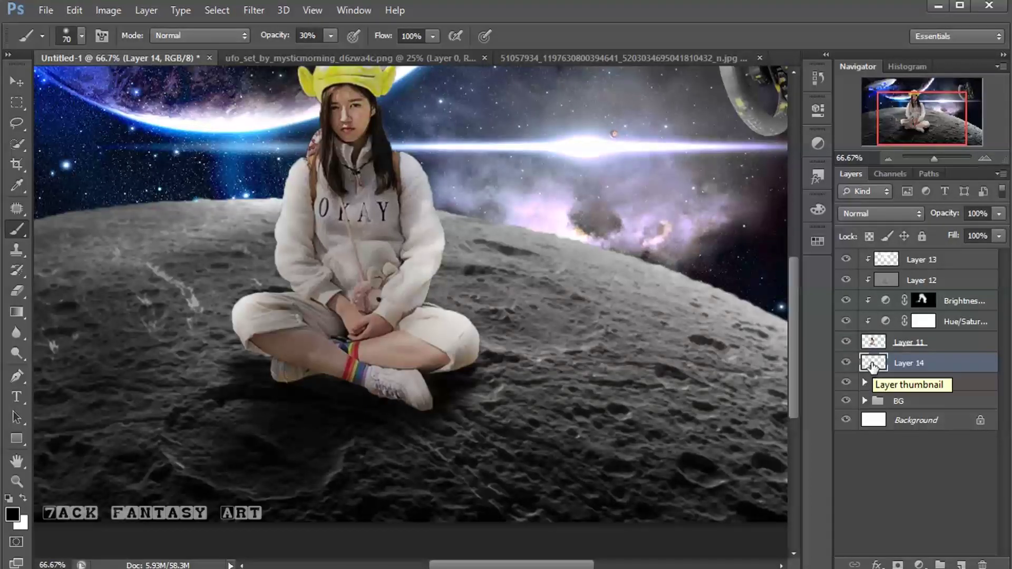
# Lower Layer 14's opacity to 50% and add empty Layer 15 above it
pyautogui.click(999, 214)
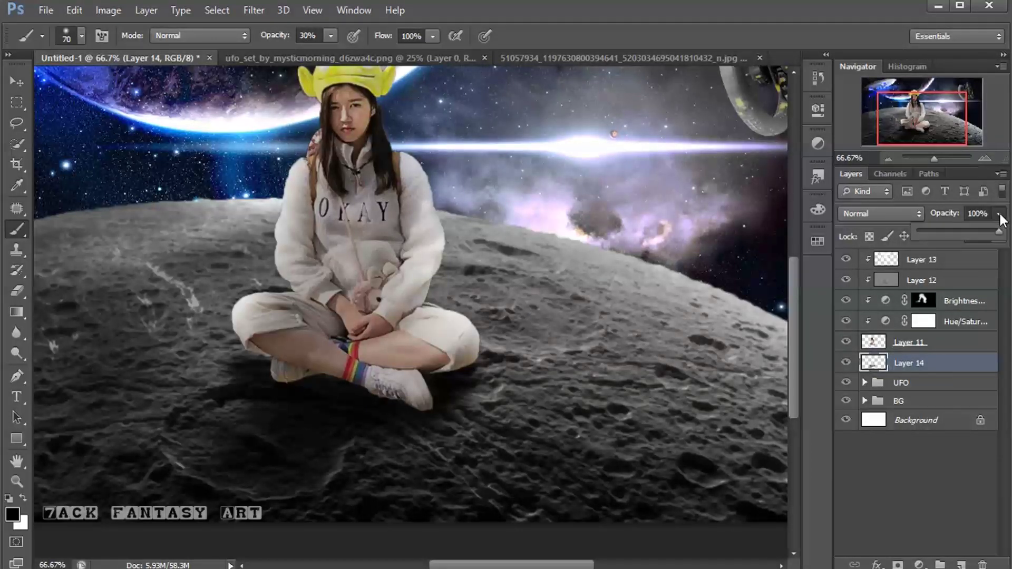
pyautogui.moveTo(969, 233); pyautogui.dragTo(959, 230)
pyautogui.click(853, 369)
pyautogui.click(845, 365)
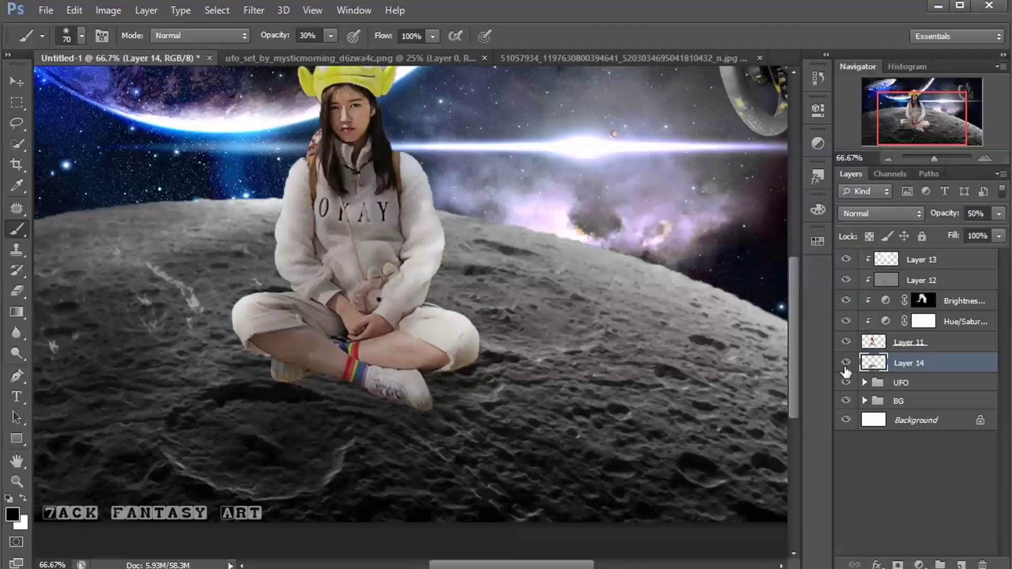
pyautogui.click(960, 563)
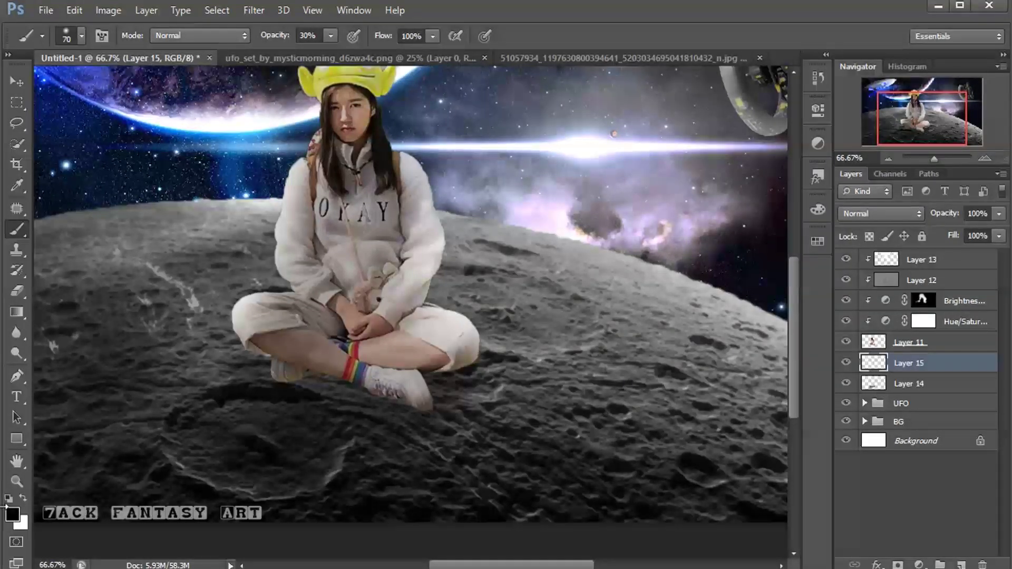
# Reset the brush to 100% opacity and shrink it to 50 px
pyautogui.click(331, 36)
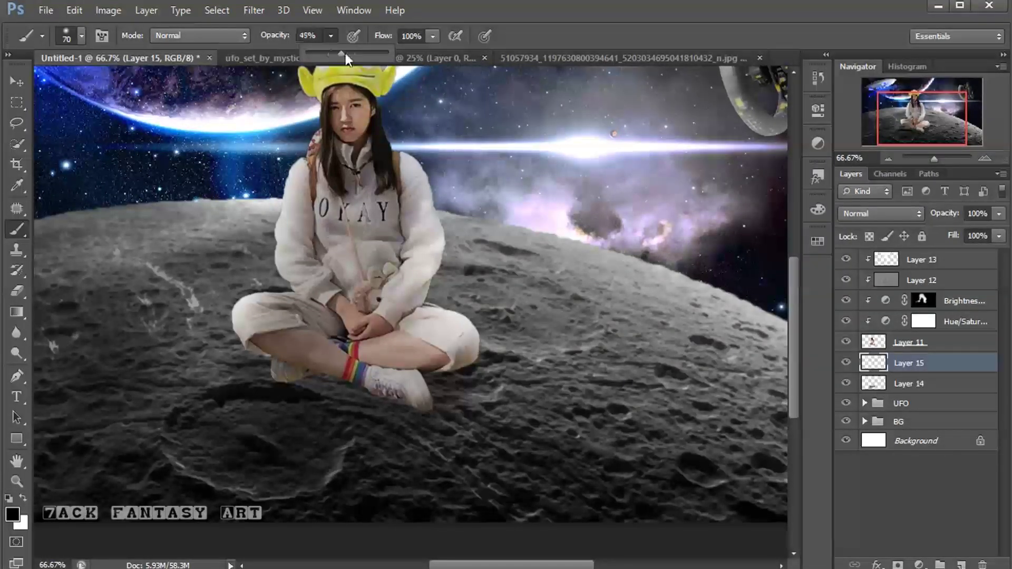
pyautogui.click(533, 37)
pyautogui.press('[')
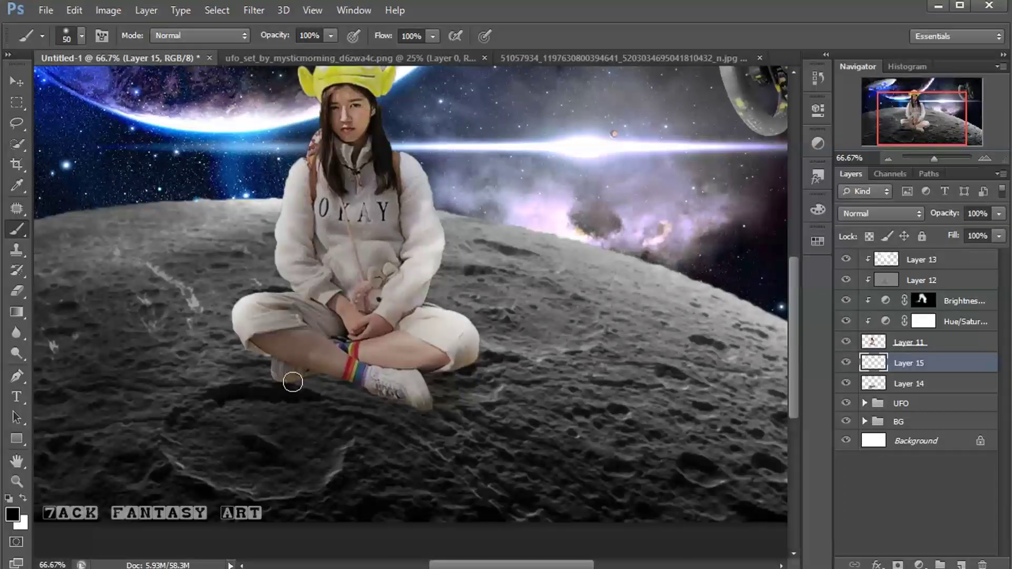
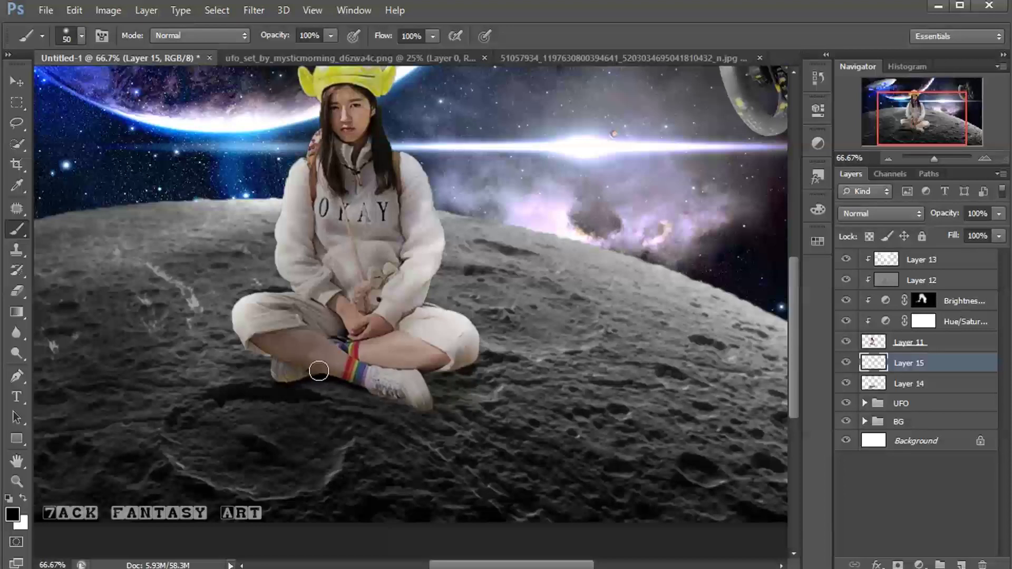
# Brush a black shadow on Layer 15 under the girl's feet, shoe and knee
pyautogui.moveTo(296, 374)
pyautogui.mouseDown()
pyautogui.moveTo(415, 400)
pyautogui.moveTo(441, 393)
pyautogui.moveTo(410, 377)
pyautogui.mouseUp()
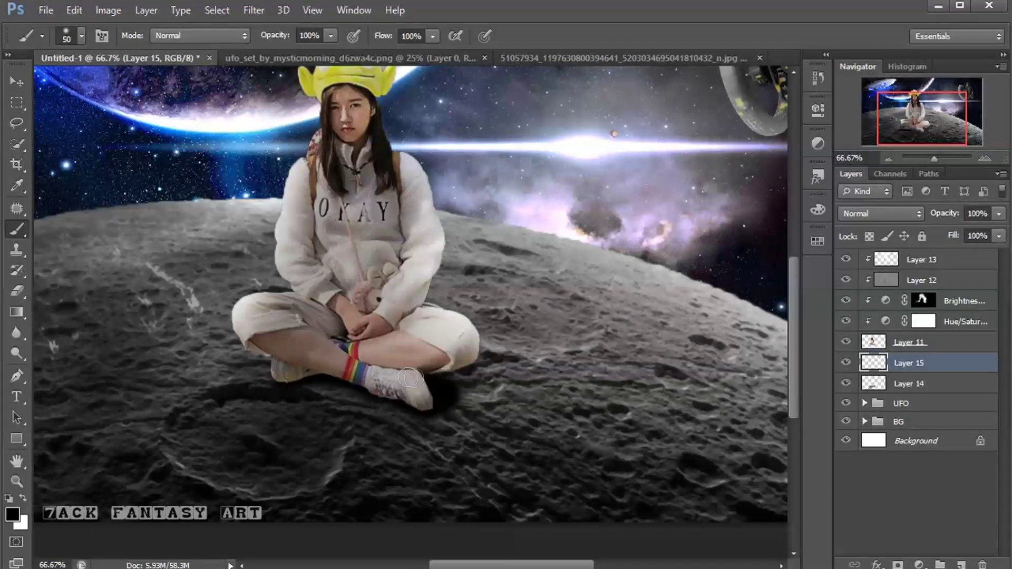
pyautogui.moveTo(292, 361)
pyautogui.mouseDown()
pyautogui.moveTo(264, 375)
pyautogui.moveTo(345, 380)
pyautogui.mouseUp()
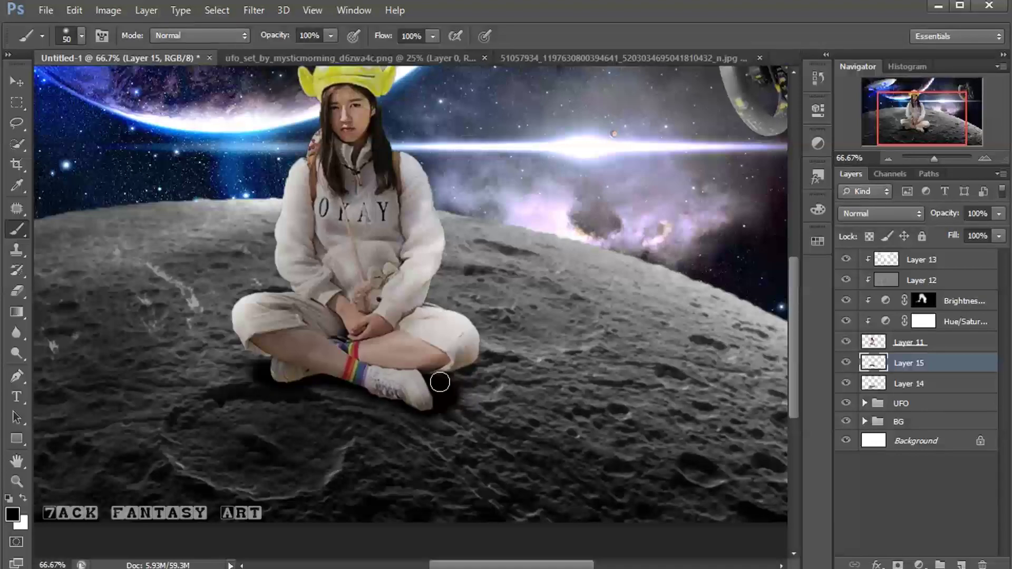
pyautogui.hotkey('ctrl', '-')
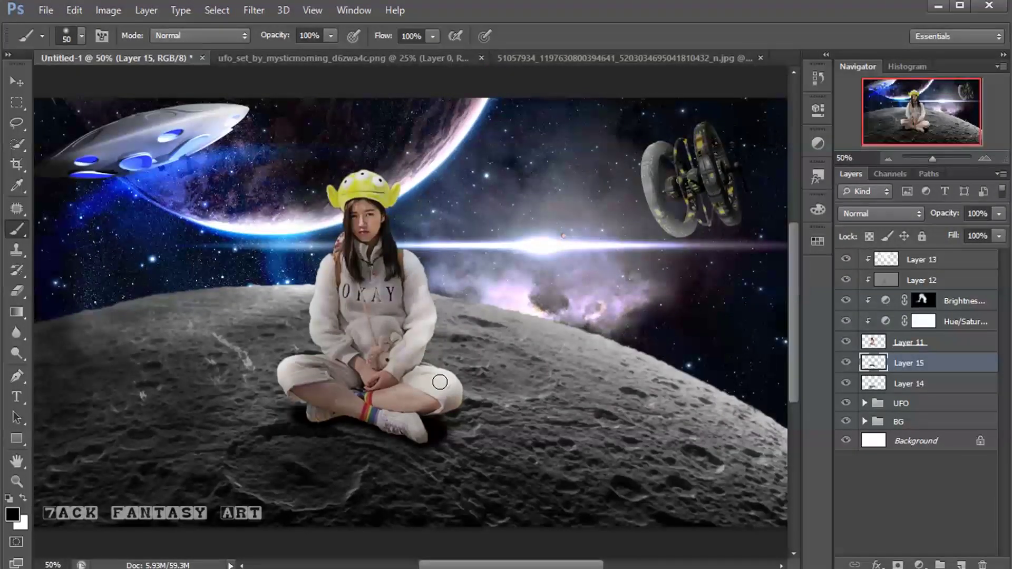
# Blend the shadow layer in Soft Light at 80% opacity and compare before and after
pyautogui.click(852, 213)
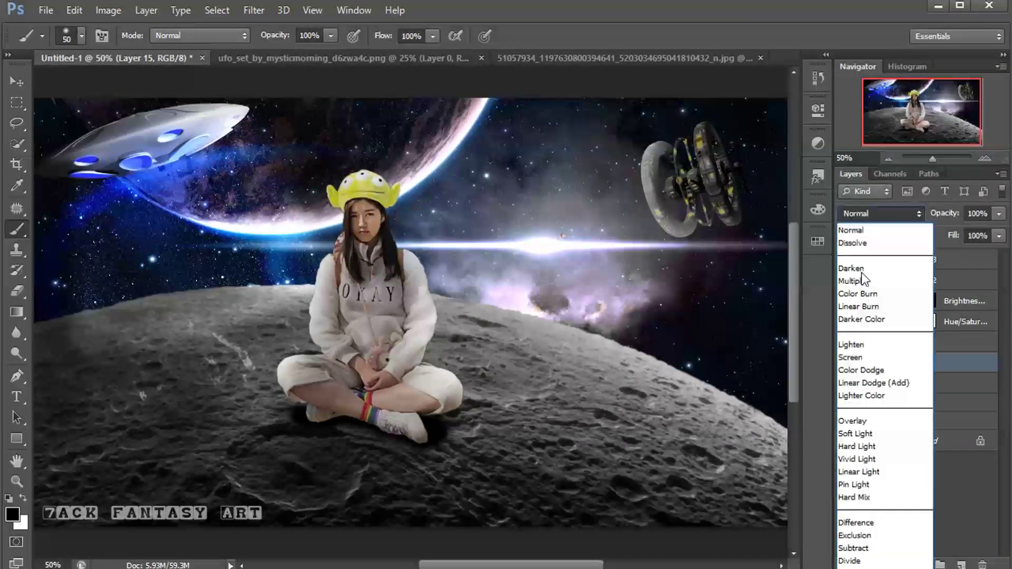
pyautogui.click(855, 420)
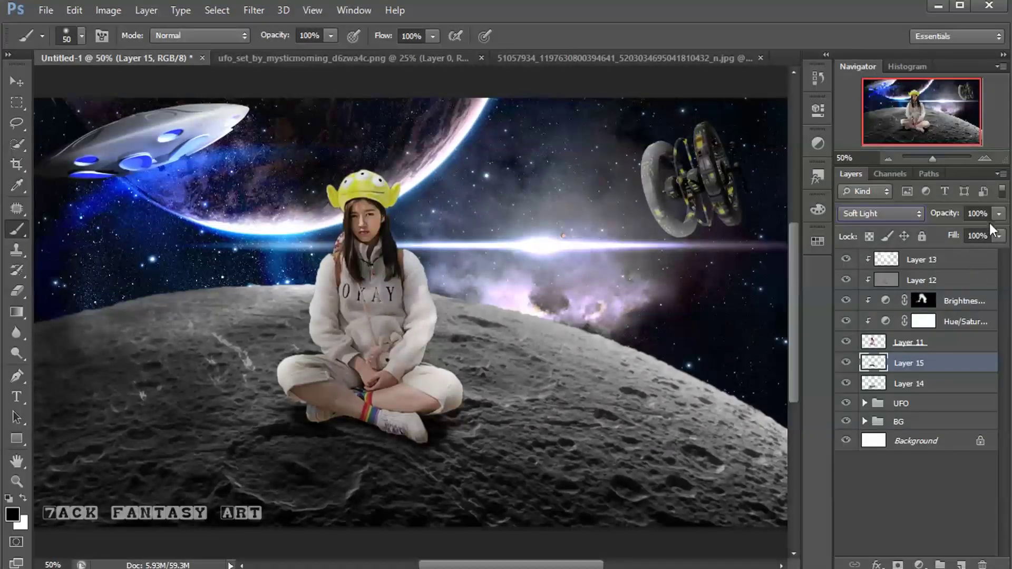
pyautogui.click(1000, 214)
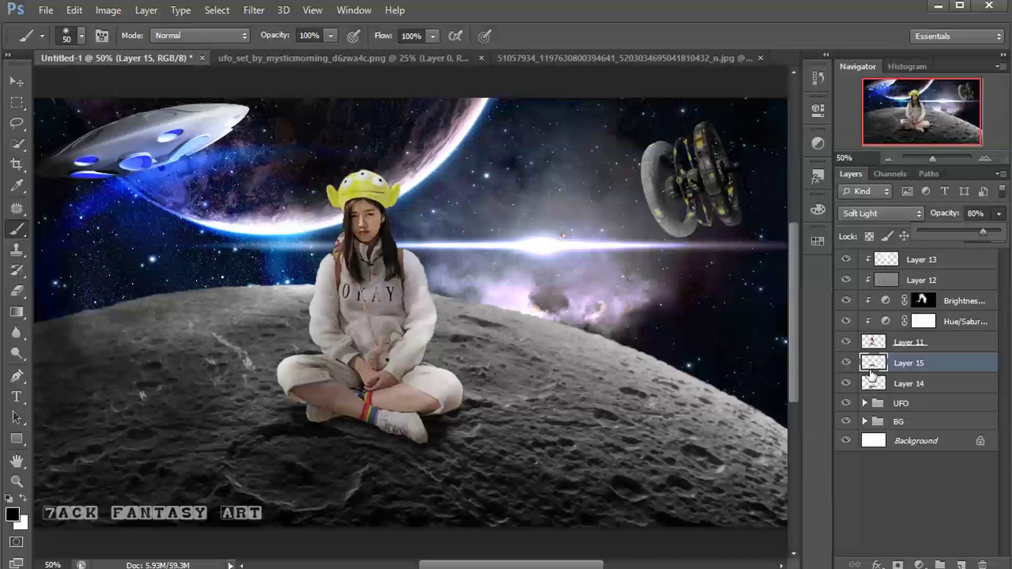
pyautogui.click(846, 364)
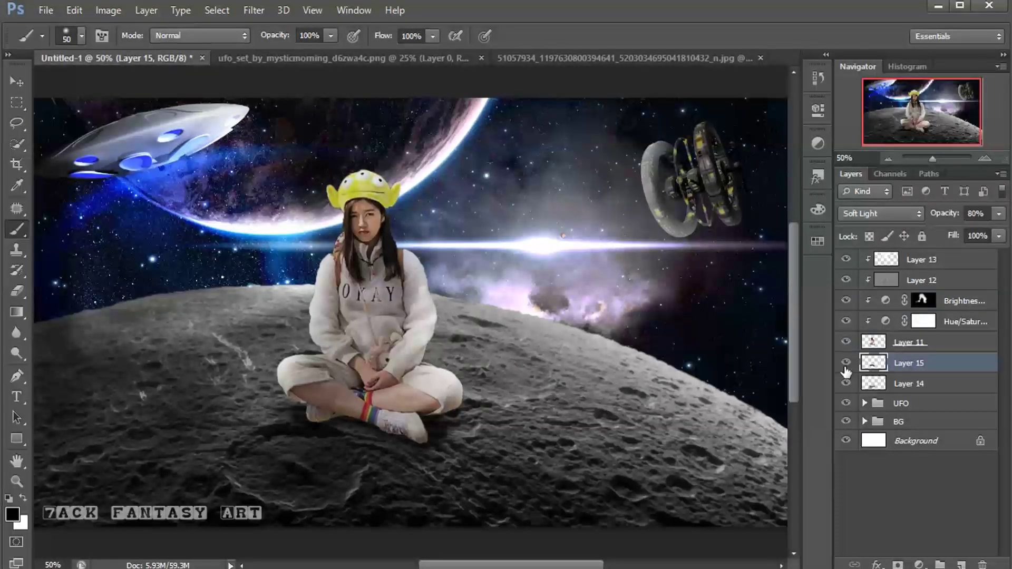
pyautogui.hotkey('ctrl', '-')
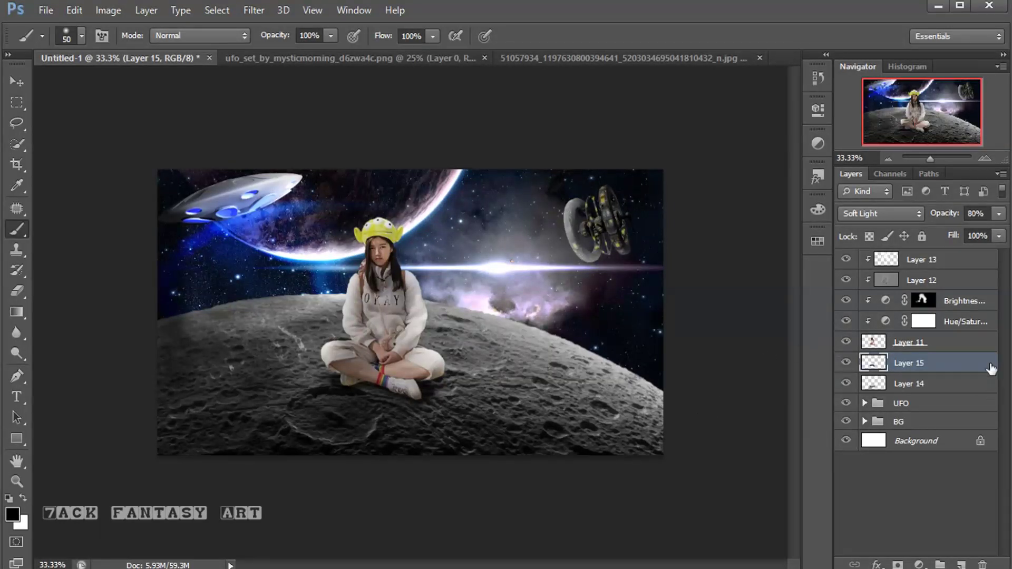
pyautogui.click(951, 261)
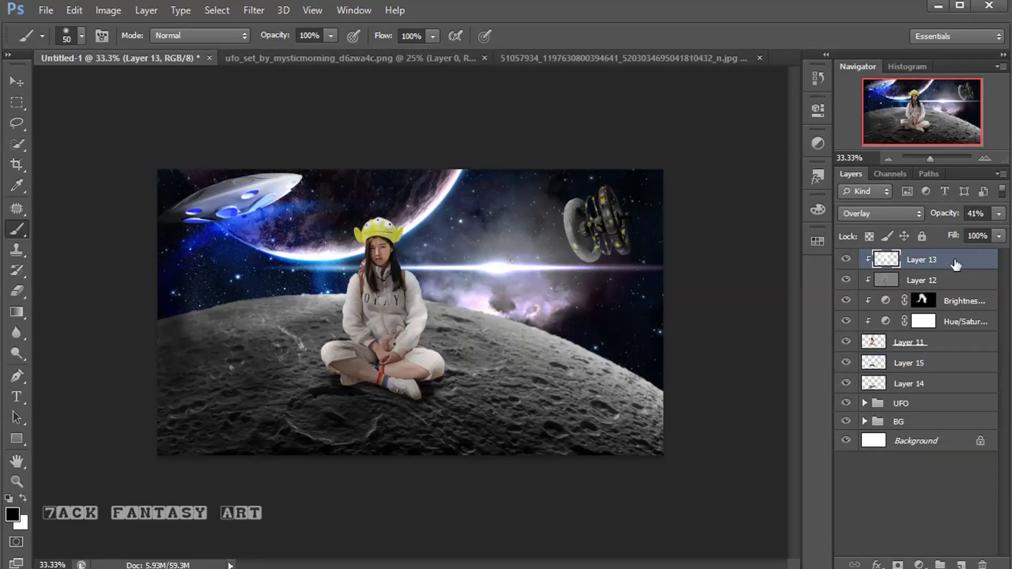
# Group Layers 13 to 14 into a group named 'Model', then bring up File > Open
pyautogui.keyDown('shift'); pyautogui.click(959, 390); pyautogui.keyUp('shift')
pyautogui.hotkey('ctrl', 'g')
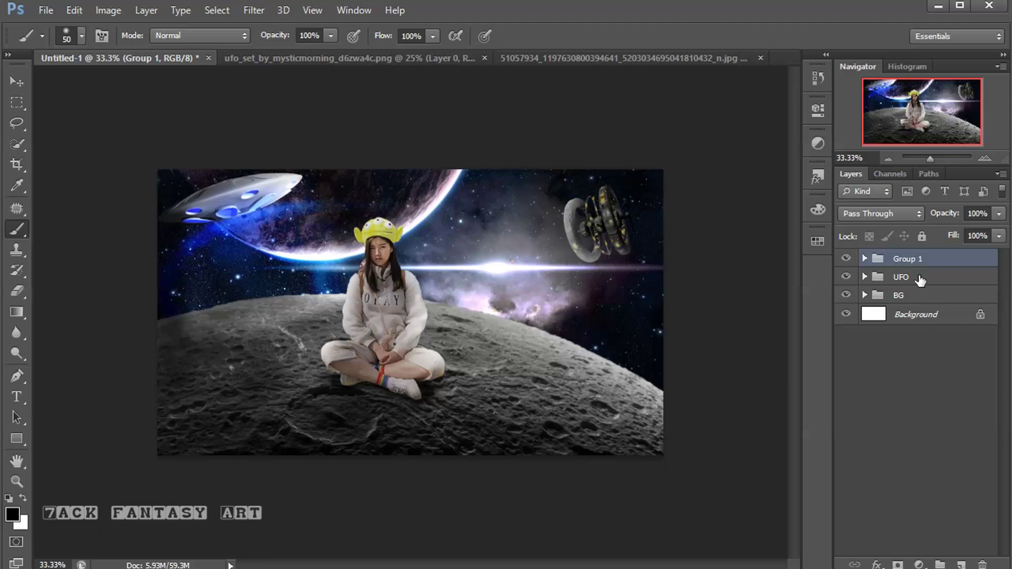
pyautogui.doubleClick(914, 260)
pyautogui.write('Mode')
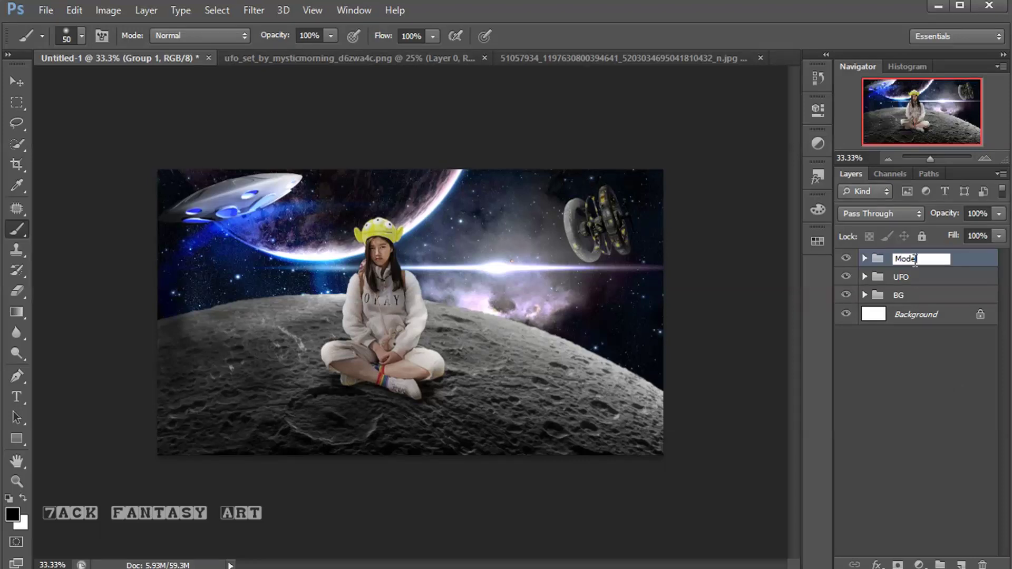
pyautogui.press('Return')
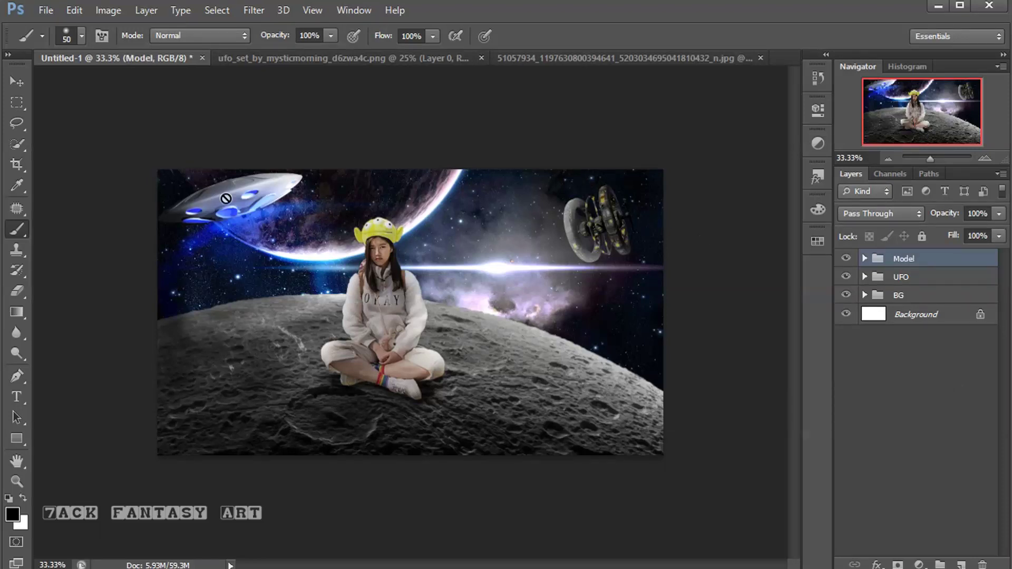
pyautogui.click(44, 11)
pyautogui.click(49, 39)
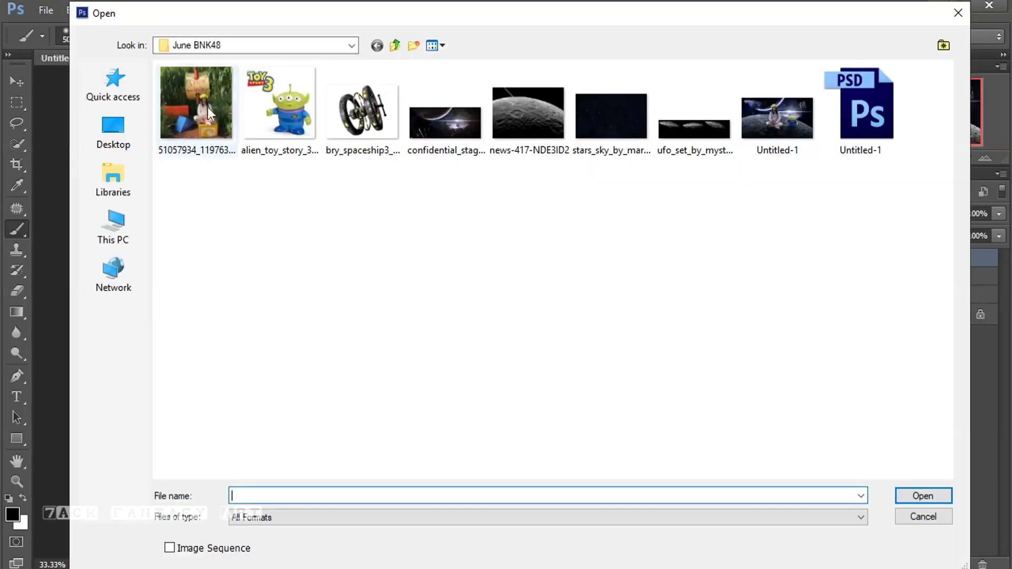
# Open the Toy Story alien image and quick-select the alien's head, antenna and both hands
pyautogui.click(277, 111)
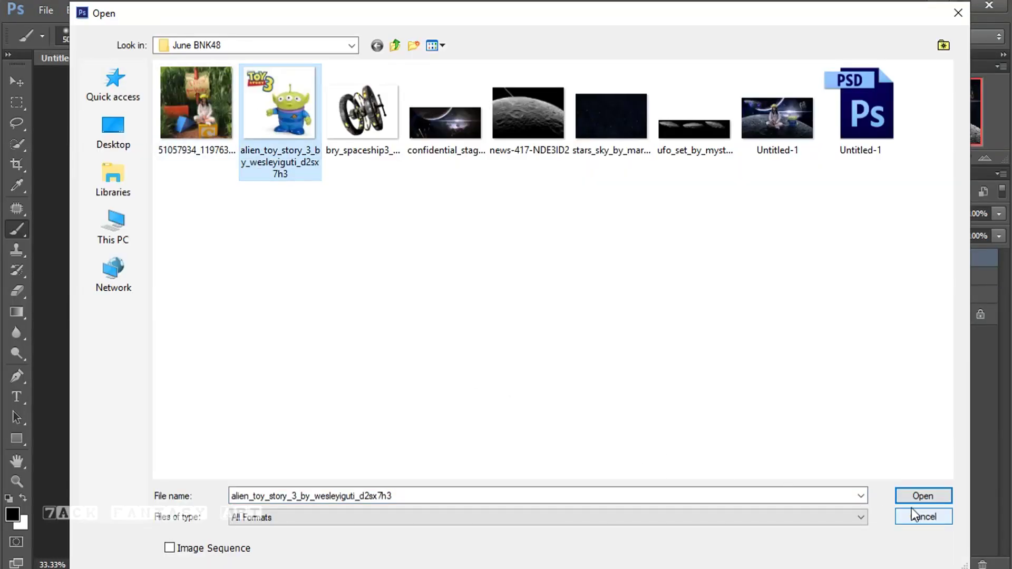
pyautogui.click(909, 496)
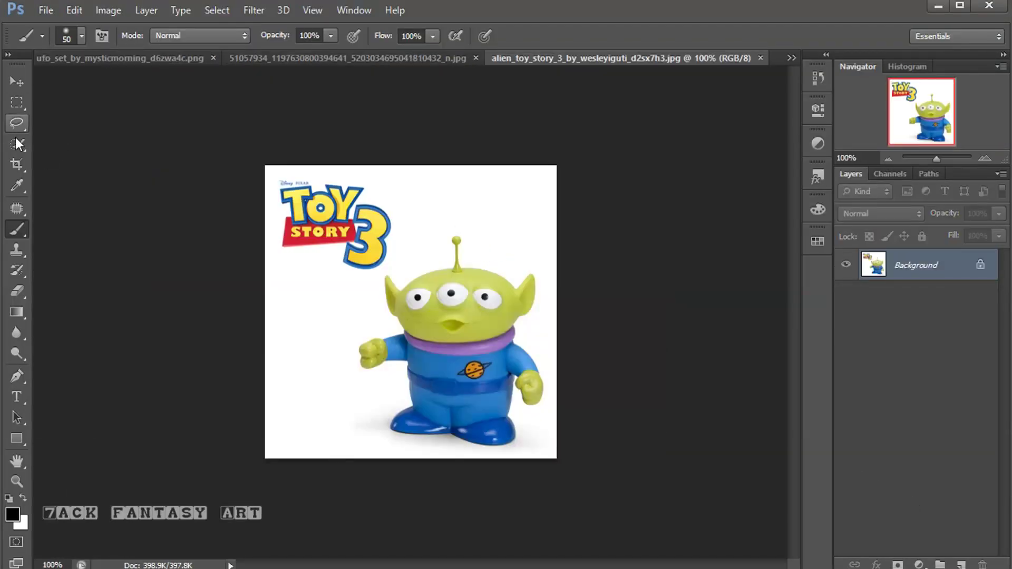
pyautogui.click(17, 144)
pyautogui.click(80, 138)
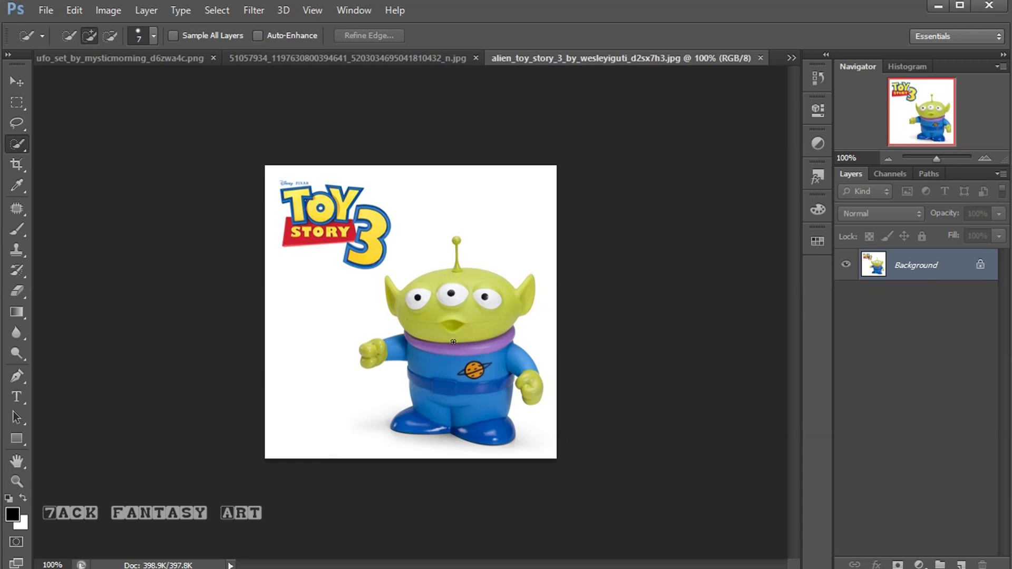
pyautogui.press(']')
pyautogui.press(']')
pyautogui.moveTo(422, 304)
pyautogui.mouseDown()
pyautogui.moveTo(436, 363)
pyautogui.moveTo(529, 381)
pyautogui.mouseUp()
pyautogui.press('[')
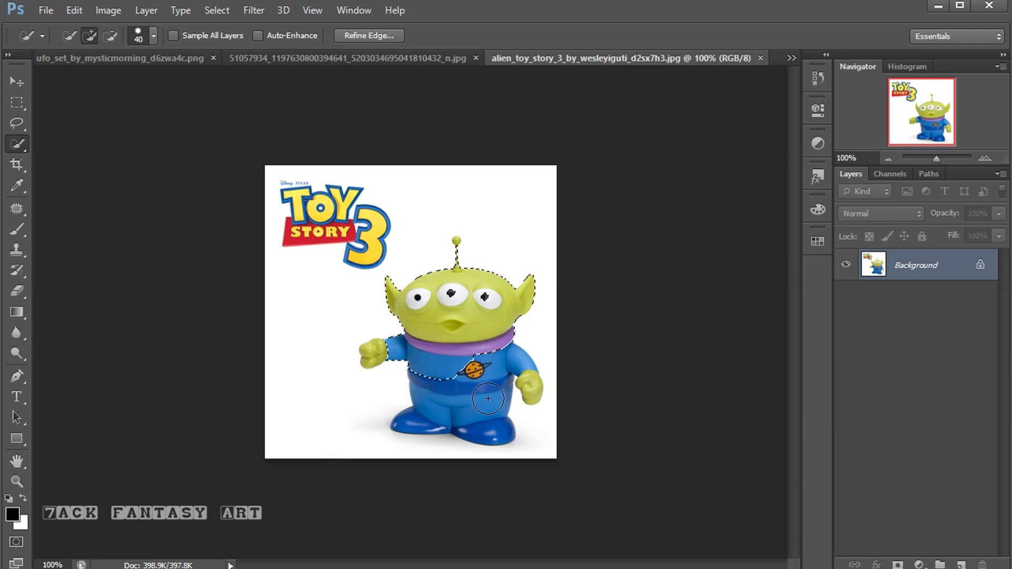
pyautogui.press('[')
pyautogui.press('[')
pyautogui.moveTo(528, 381); pyautogui.dragTo(531, 386)
pyautogui.moveTo(393, 356); pyautogui.dragTo(367, 354)
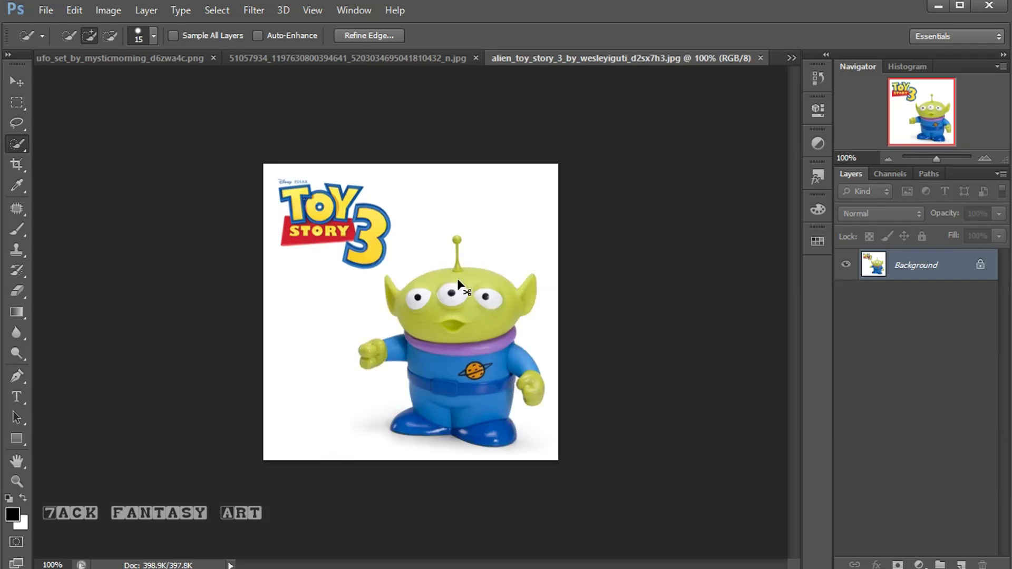
# Check the selection edges up close, then mask the alien off its white background
pyautogui.hotkey('ctrl', '+')
pyautogui.hotkey('ctrl', '+')
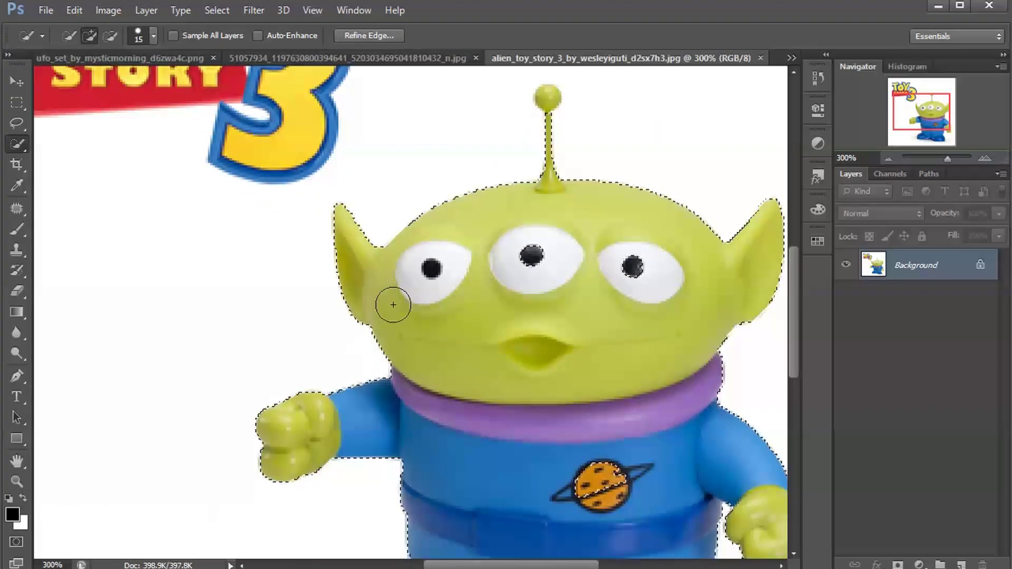
pyautogui.scroll(3, 638, 279)
pyautogui.press('[')
pyautogui.scroll(1, 606, 272)
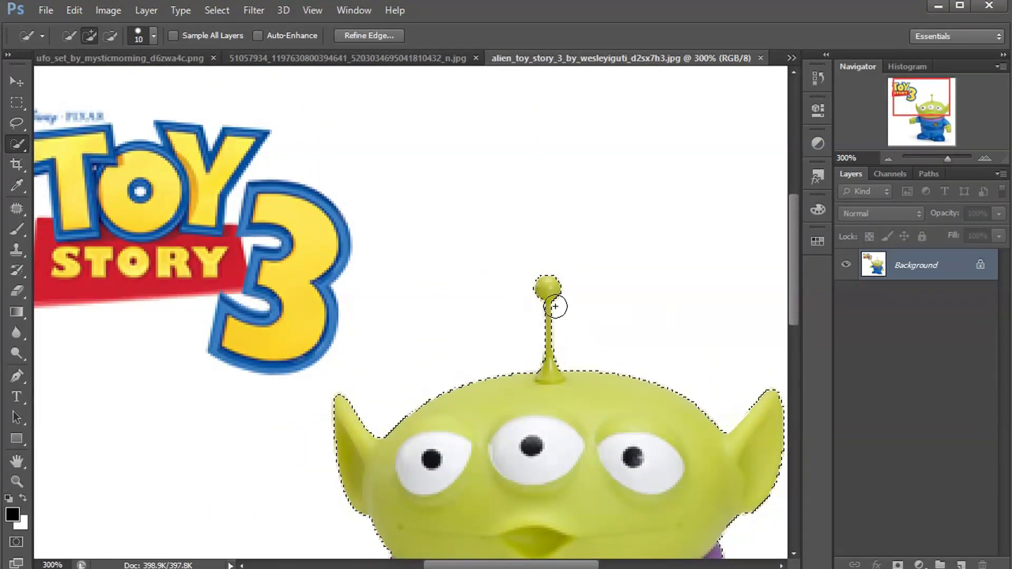
pyautogui.scroll(-2, 527, 391)
pyautogui.scroll(-2, 528, 364)
pyautogui.scroll(-3, 527, 333)
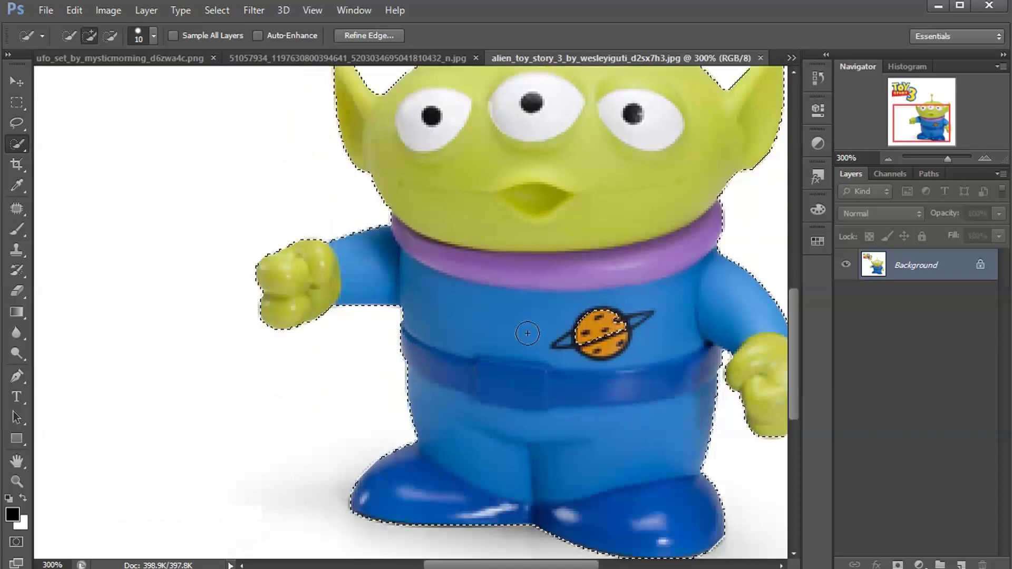
pyautogui.scroll(-1, 501, 363)
pyautogui.hotkey('ctrl', '0')
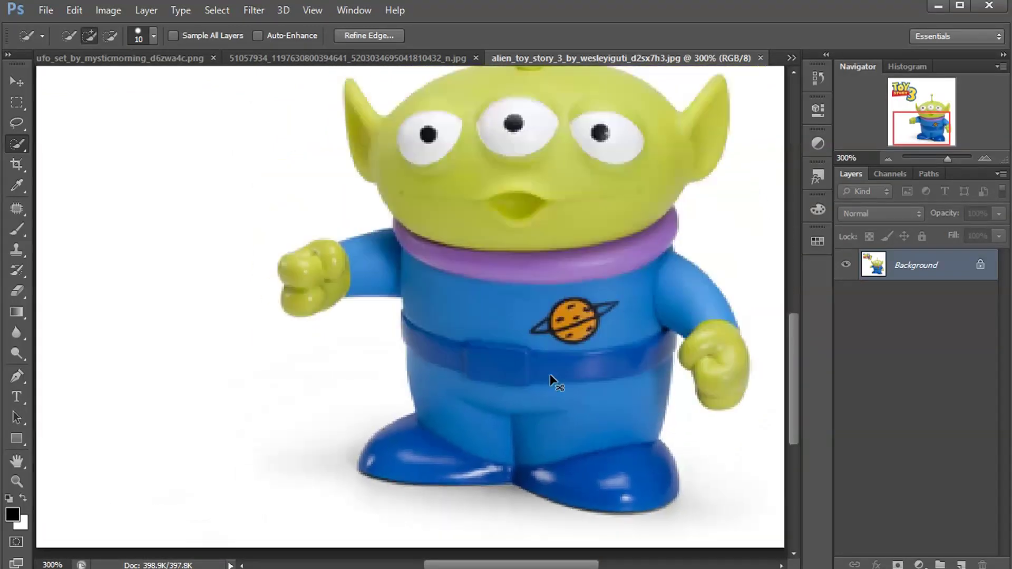
pyautogui.click(897, 564)
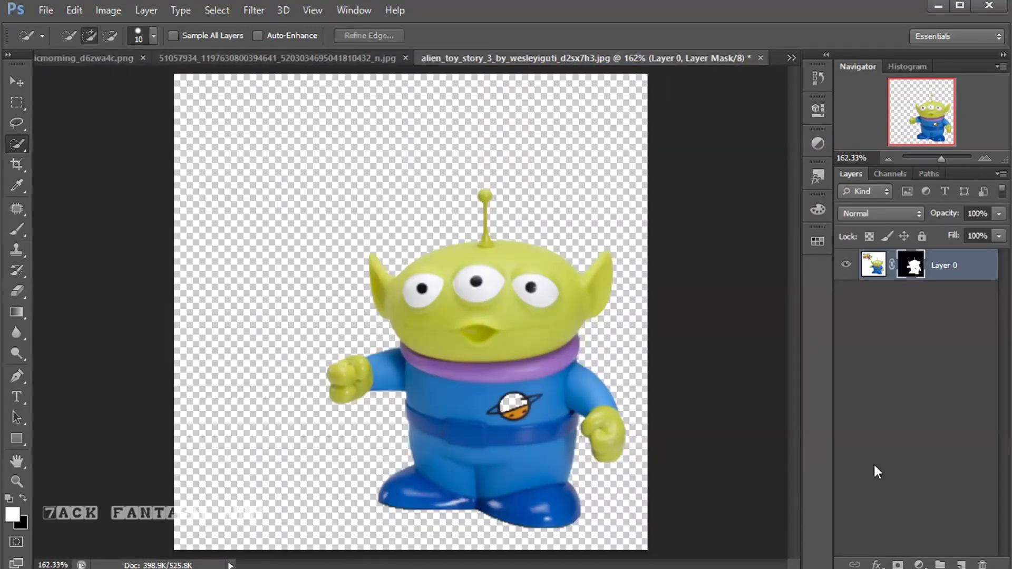
# Apply the alien's layer mask and drag the alien into the UFO set image
pyautogui.rightClick(915, 268)
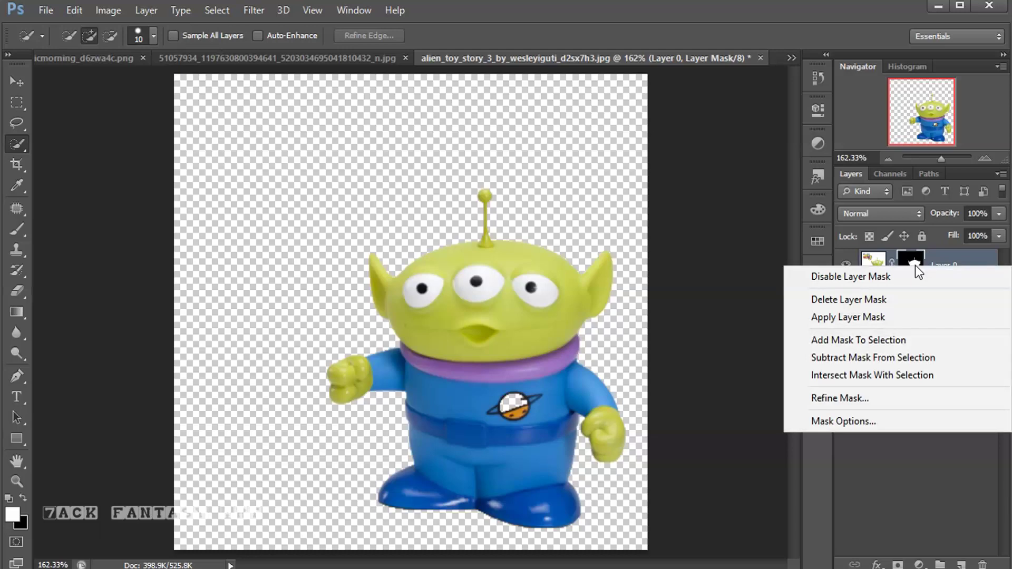
pyautogui.click(846, 317)
pyautogui.click(13, 81)
pyautogui.moveTo(428, 314)
pyautogui.mouseDown()
pyautogui.moveTo(74, 62)
pyautogui.moveTo(177, 196)
pyautogui.mouseUp()
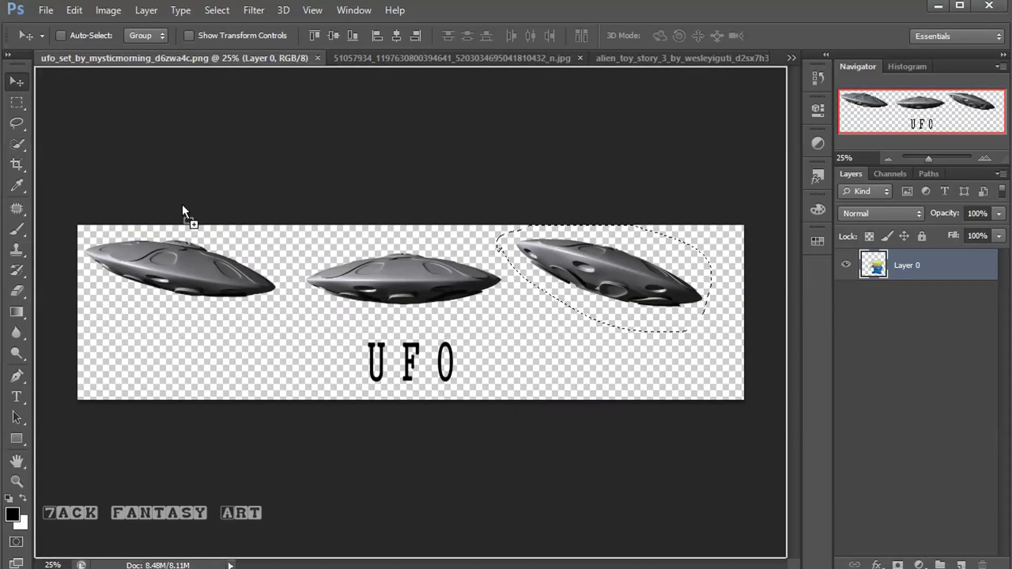
pyautogui.moveTo(252, 277); pyautogui.dragTo(252, 277)
# Drag the alien from the UFO set image into the Untitled-1 composition
pyautogui.click(792, 57)
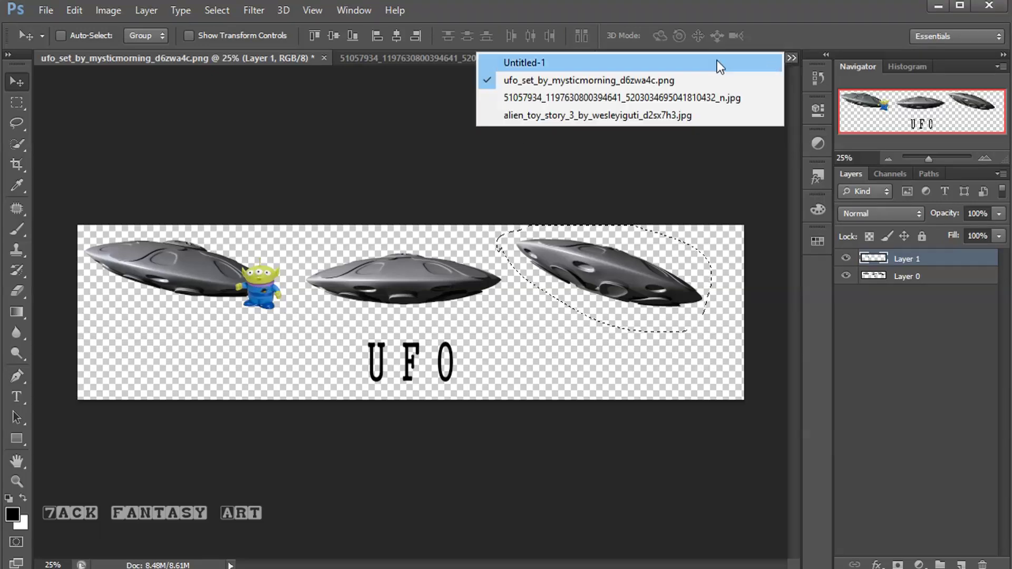
pyautogui.click(644, 63)
pyautogui.click(267, 59)
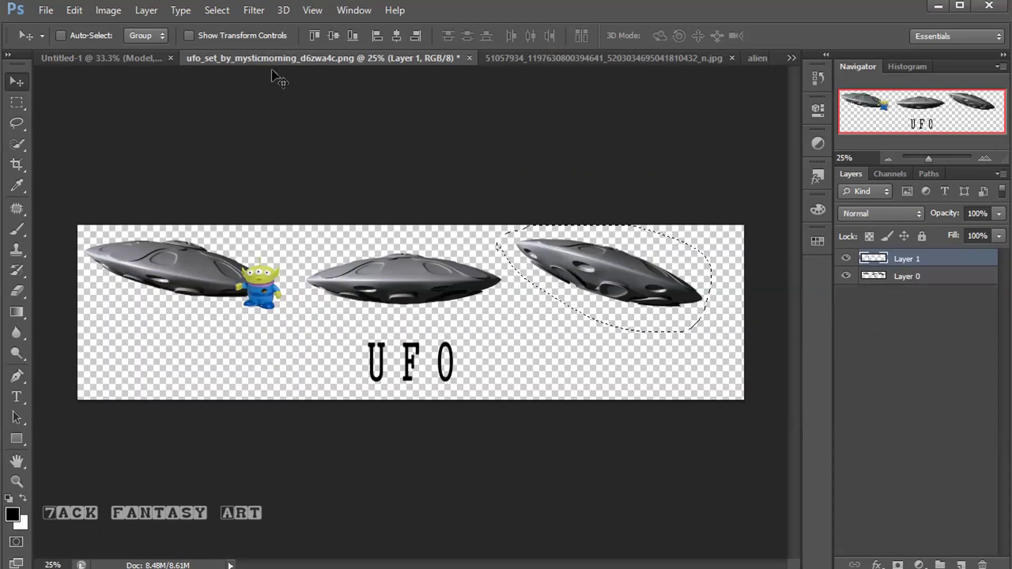
pyautogui.moveTo(257, 286)
pyautogui.mouseDown()
pyautogui.moveTo(422, 321)
pyautogui.moveTo(466, 307)
pyautogui.moveTo(550, 351)
pyautogui.mouseUp()
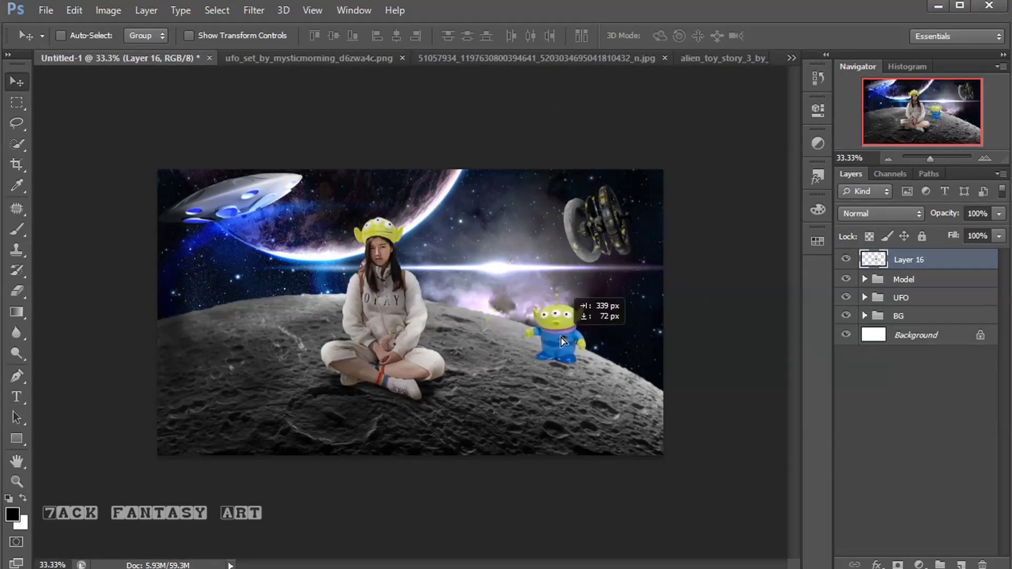
# Free-transform the alien to about 159% and place it lower-left beside the girl
pyautogui.hotkey('ctrl', 't')
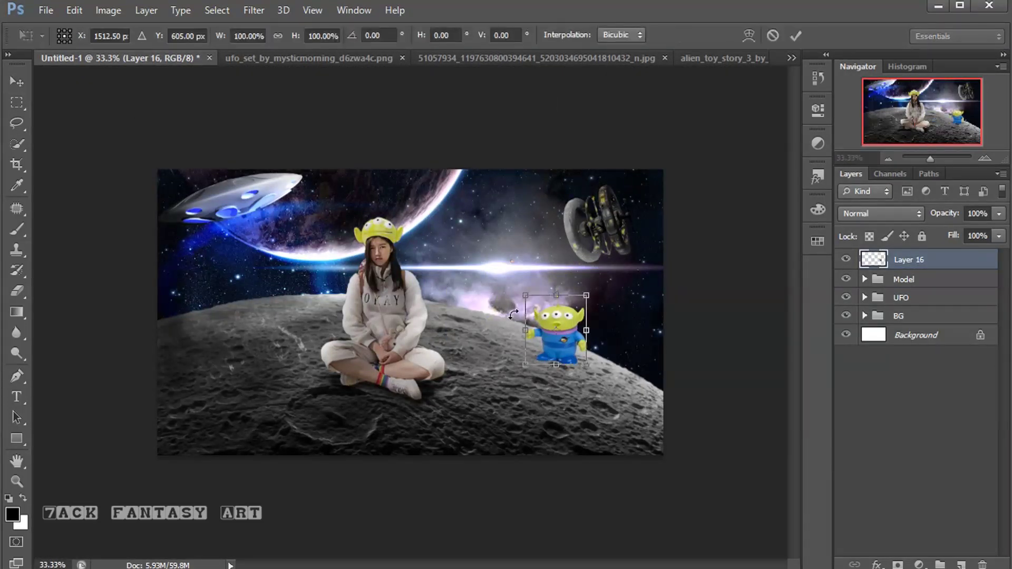
pyautogui.moveTo(525, 296); pyautogui.dragTo(490, 254)
pyautogui.moveTo(552, 343); pyautogui.dragTo(509, 366)
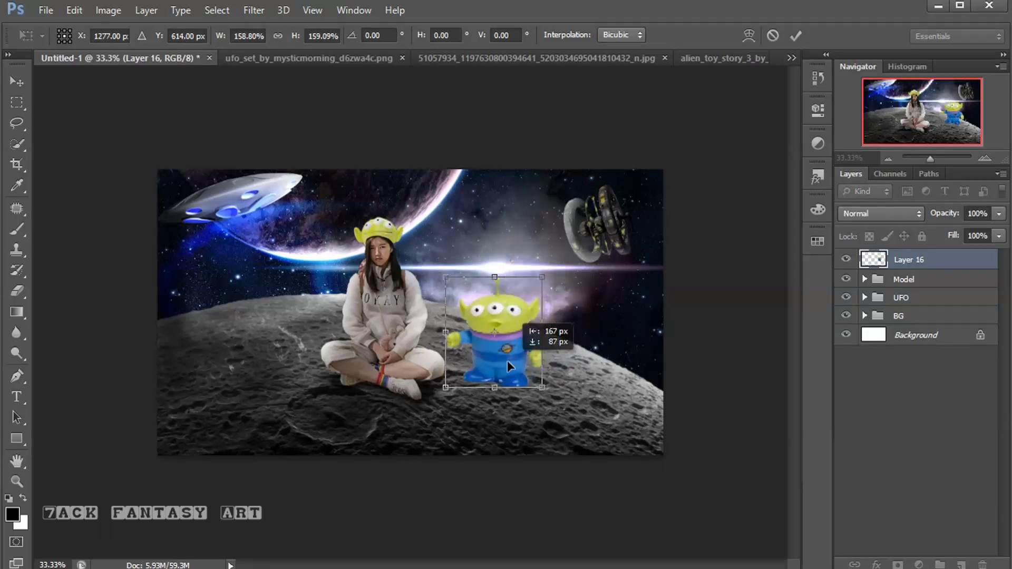
pyautogui.click(796, 35)
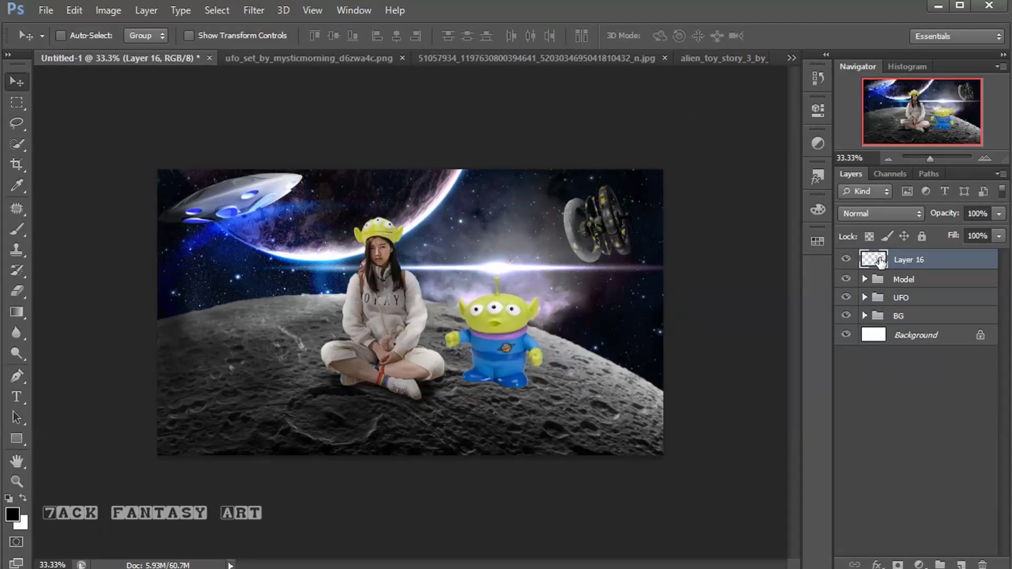
pyautogui.click(919, 564)
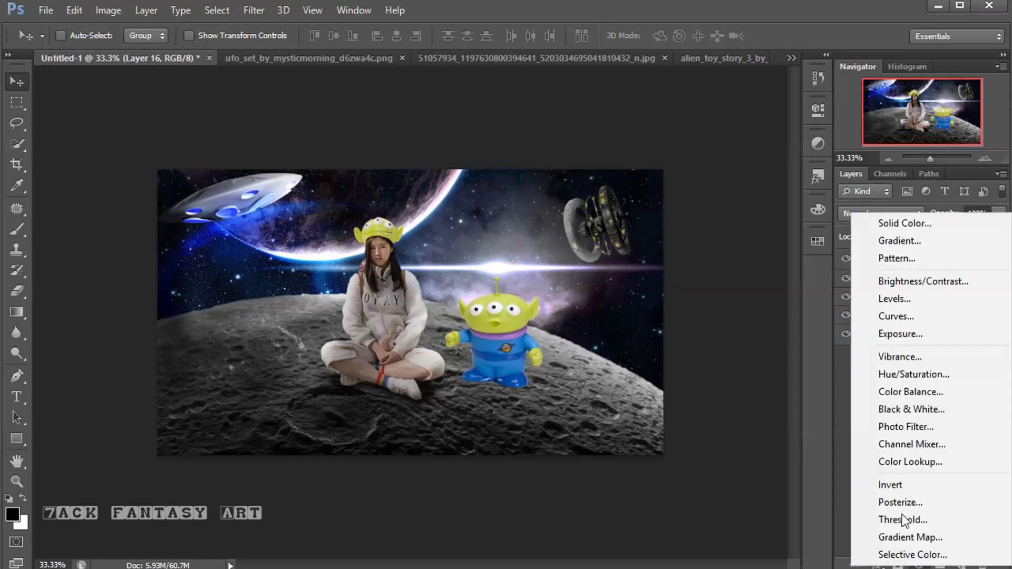
# Add a clipped Hue/Saturation adjustment to the alien: Saturation -40, Lightness -10
pyautogui.click(888, 375)
pyautogui.click(680, 369)
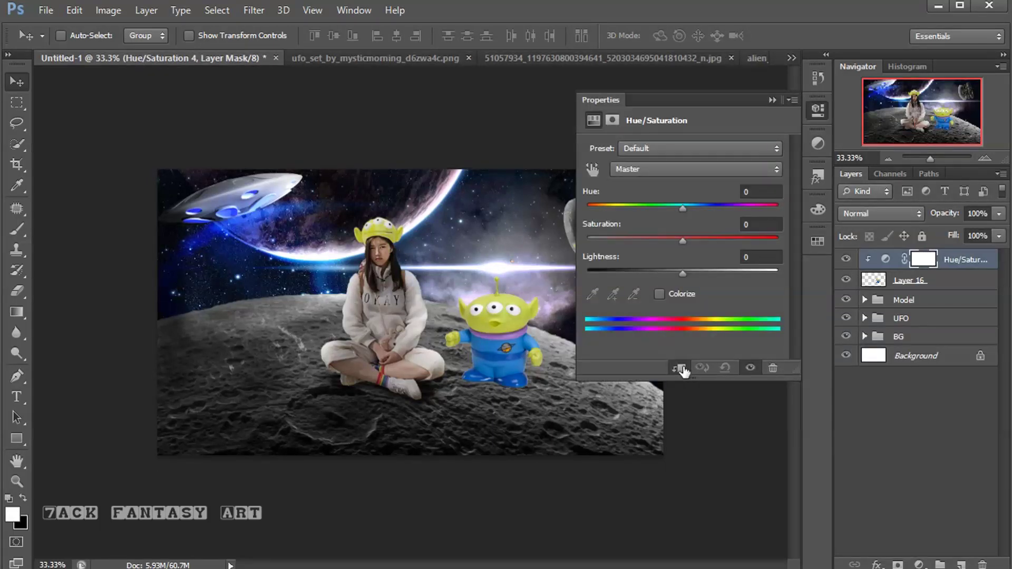
pyautogui.moveTo(684, 242); pyautogui.dragTo(645, 240)
pyautogui.moveTo(683, 274); pyautogui.dragTo(673, 275)
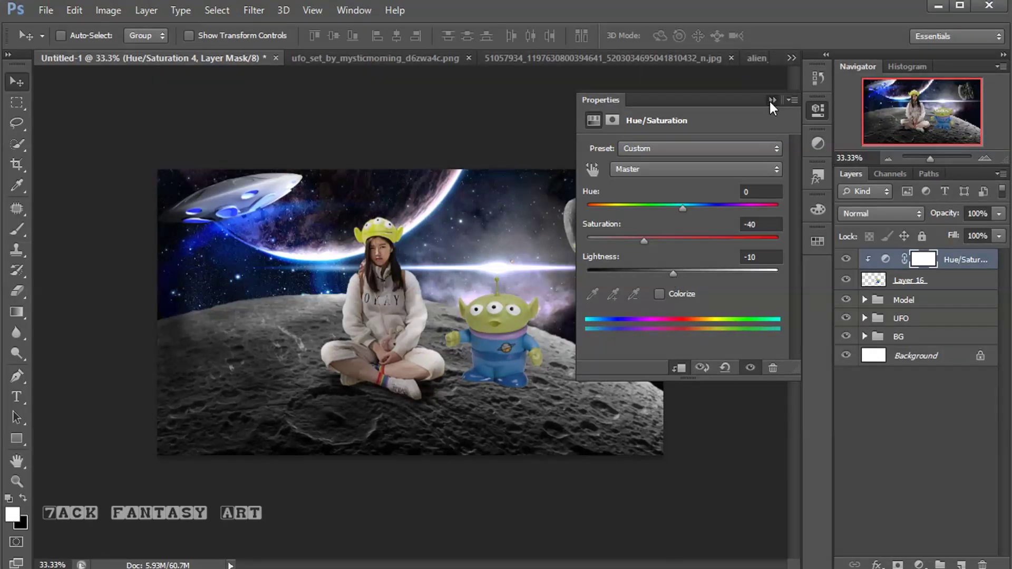
pyautogui.click(771, 100)
# Add a clipped Brightness/Contrast adjustment raising the alien's brightness to 30
pyautogui.click(919, 565)
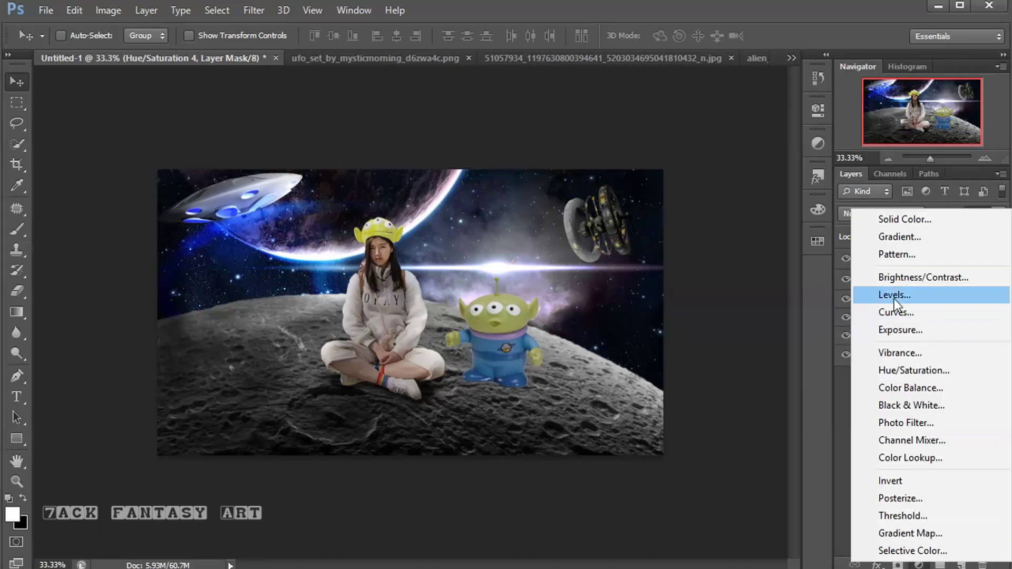
pyautogui.click(888, 279)
pyautogui.click(679, 369)
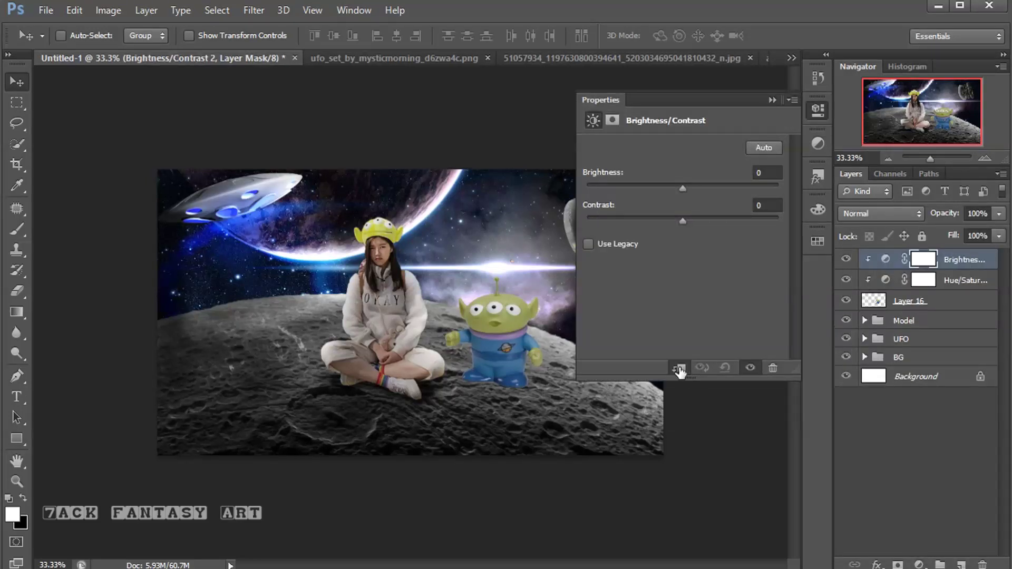
pyautogui.moveTo(683, 188); pyautogui.dragTo(701, 189)
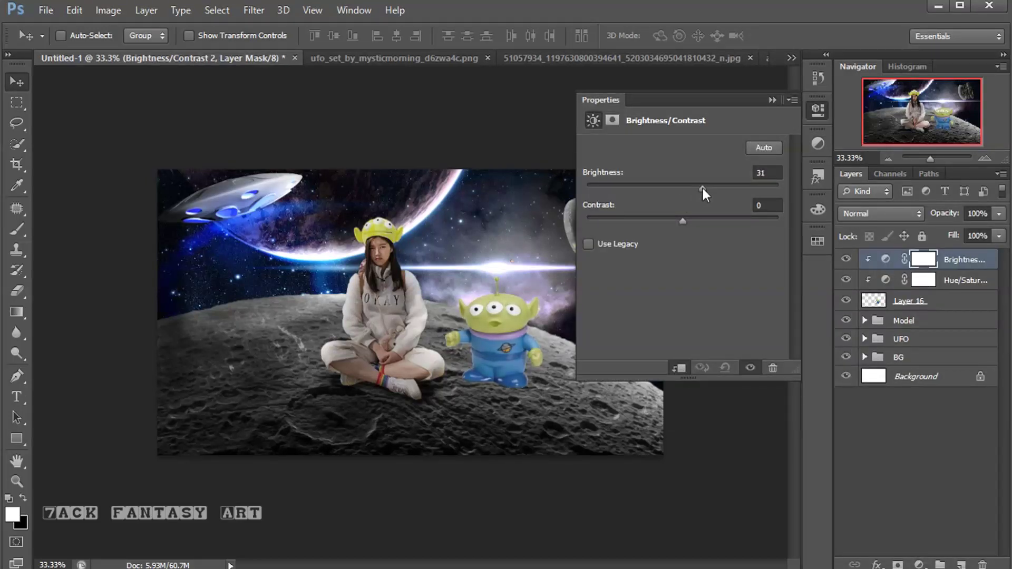
pyautogui.click(772, 100)
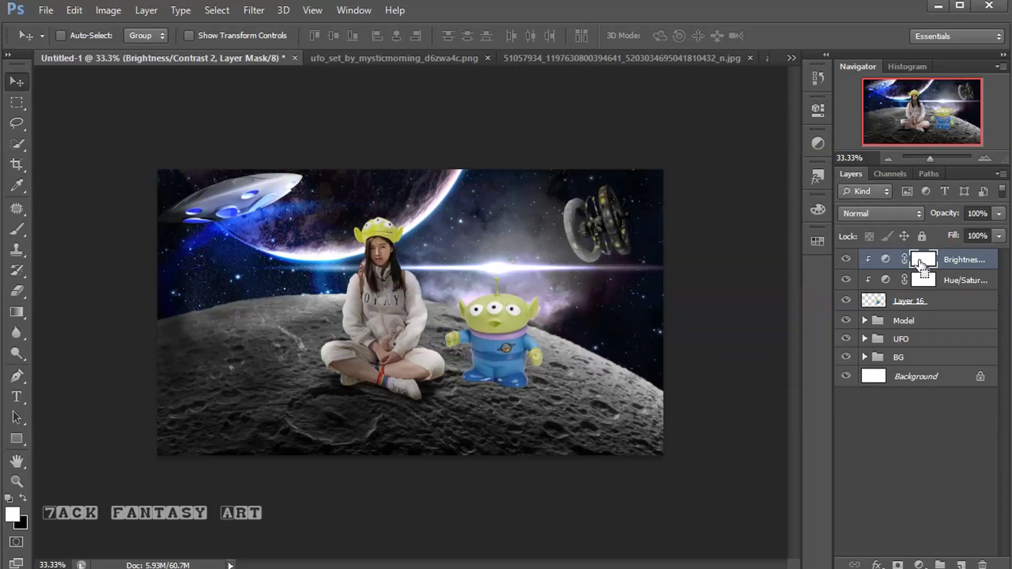
# Invert the brightness mask and paint it back onto the alien's lit side at 31% brush opacity
pyautogui.hotkey('ctrl', 'i')
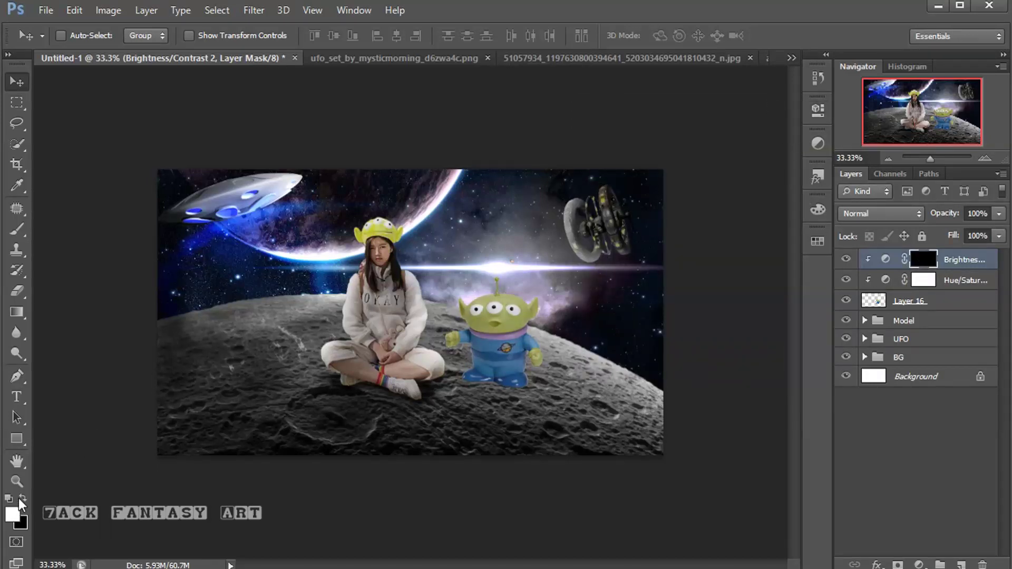
pyautogui.click(17, 230)
pyautogui.click(331, 36)
pyautogui.click(276, 58)
pyautogui.press(']')
pyautogui.press(']')
pyautogui.press(']')
pyautogui.moveTo(472, 291); pyautogui.dragTo(464, 311)
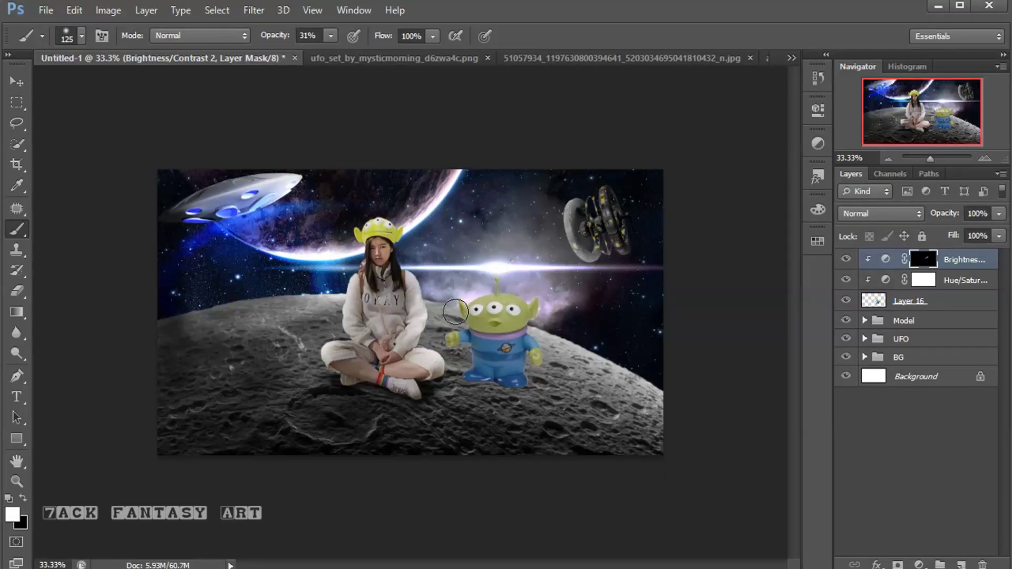
pyautogui.moveTo(516, 278); pyautogui.dragTo(535, 368)
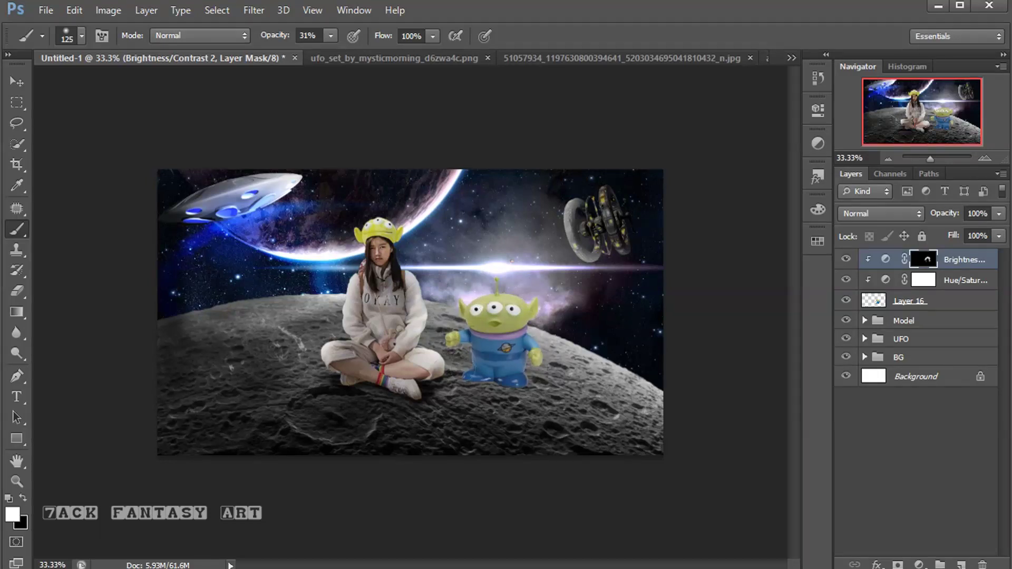
pyautogui.click(846, 259)
pyautogui.click(845, 259)
# Add a new Layer 17 clipped to the alien
pyautogui.press('x')
pyautogui.click(961, 564)
pyautogui.rightClick(932, 265)
pyautogui.click(836, 249)
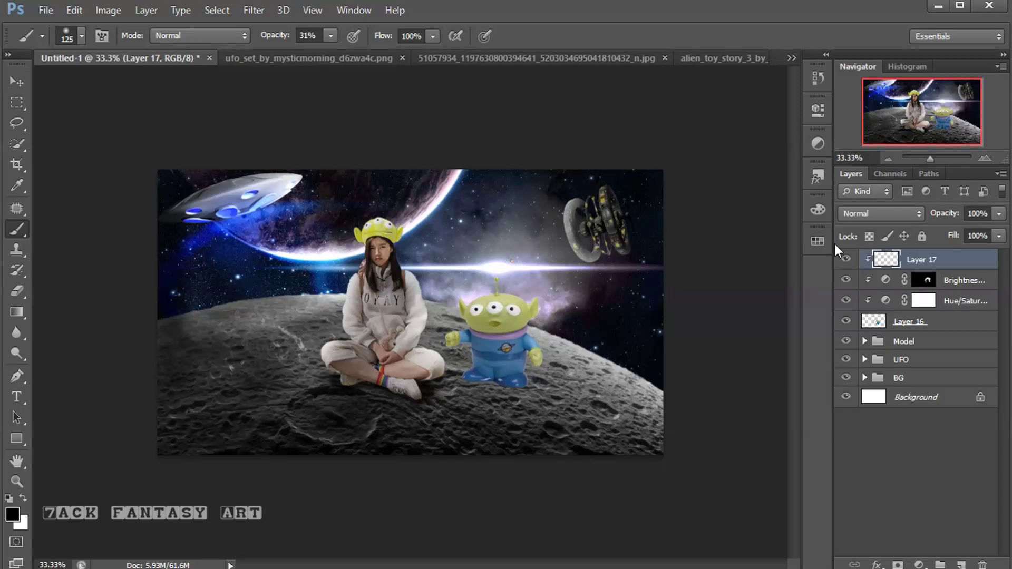
# Fill Layer 17 with 50% Gray and blend it in Overlay
pyautogui.hotkey('shift', 'F5')
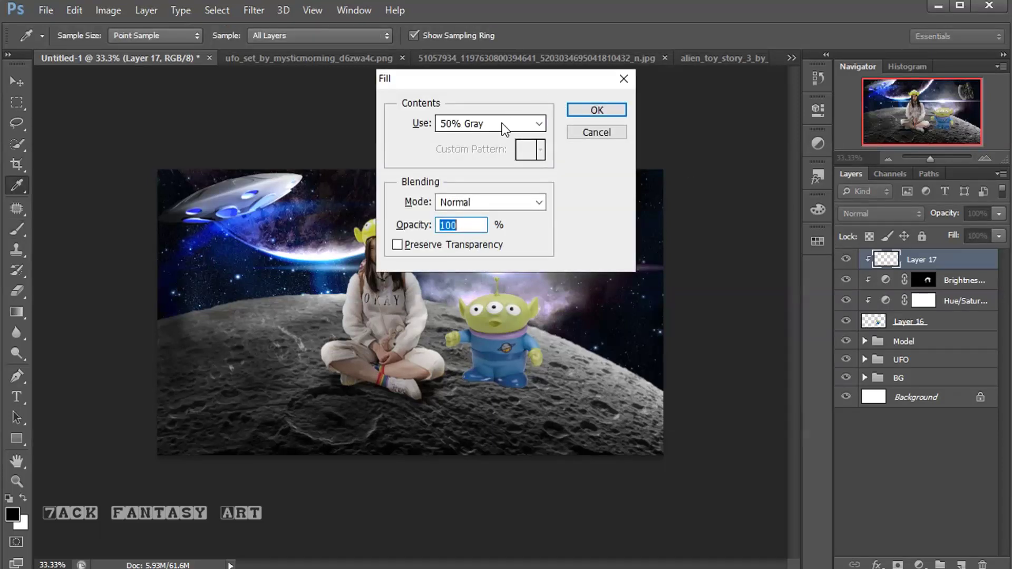
pyautogui.click(584, 112)
pyautogui.press('b')
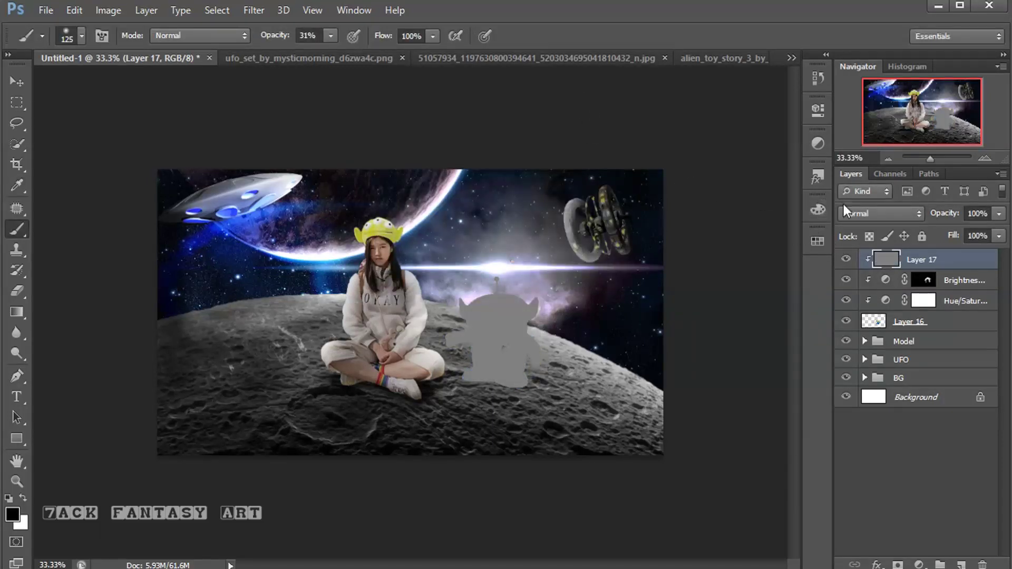
pyautogui.click(875, 213)
pyautogui.click(859, 417)
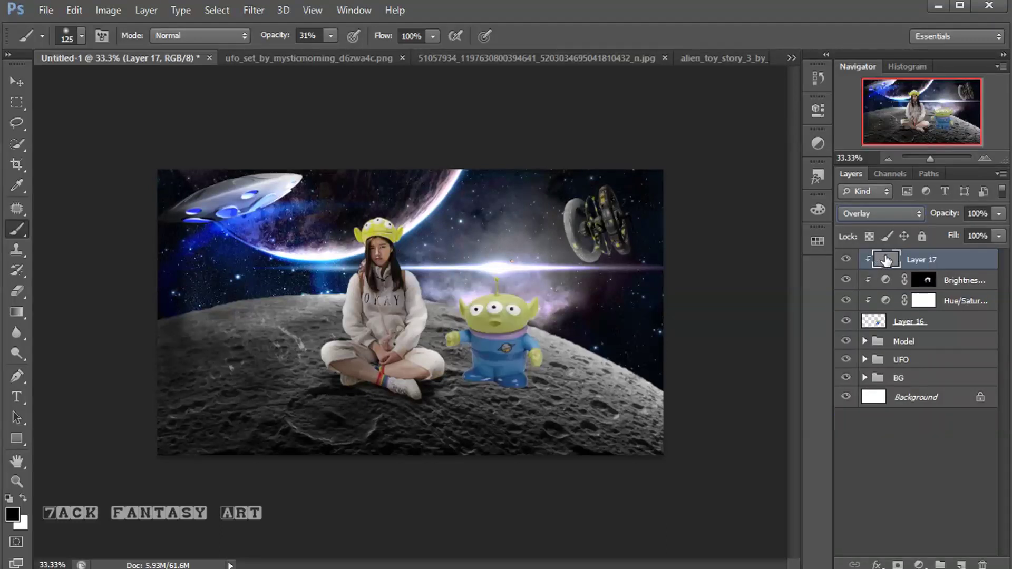
# Burn the alien's feet, collar and both arms with a 50 px brush
pyautogui.click(17, 351)
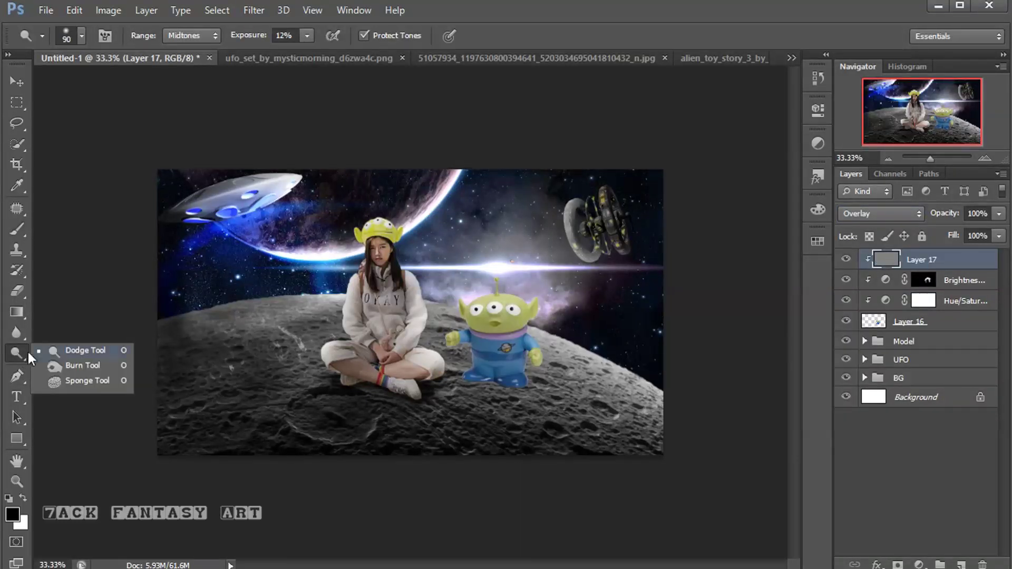
pyautogui.click(81, 366)
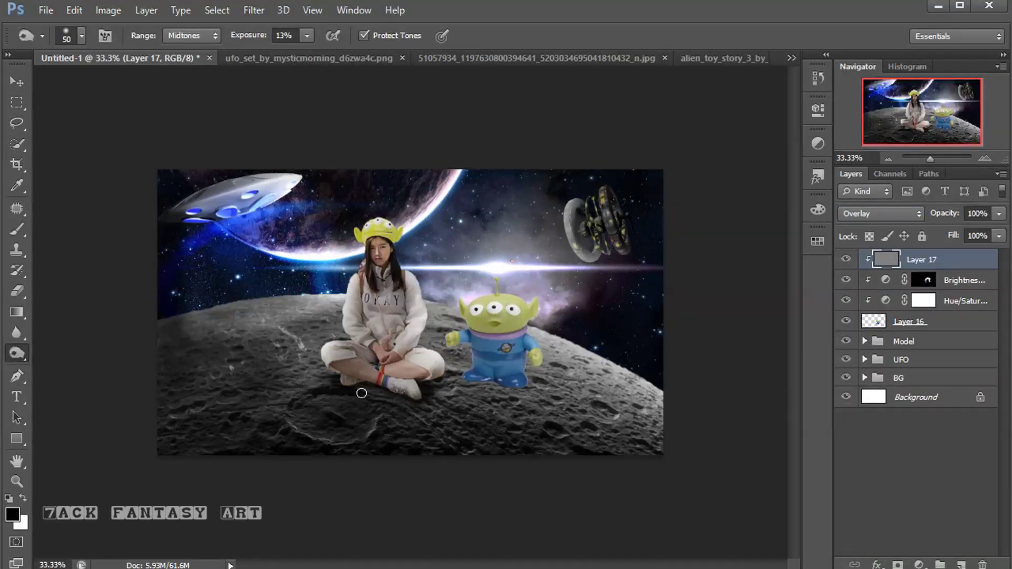
pyautogui.hotkey('ctrl', '+')
pyautogui.press('[')
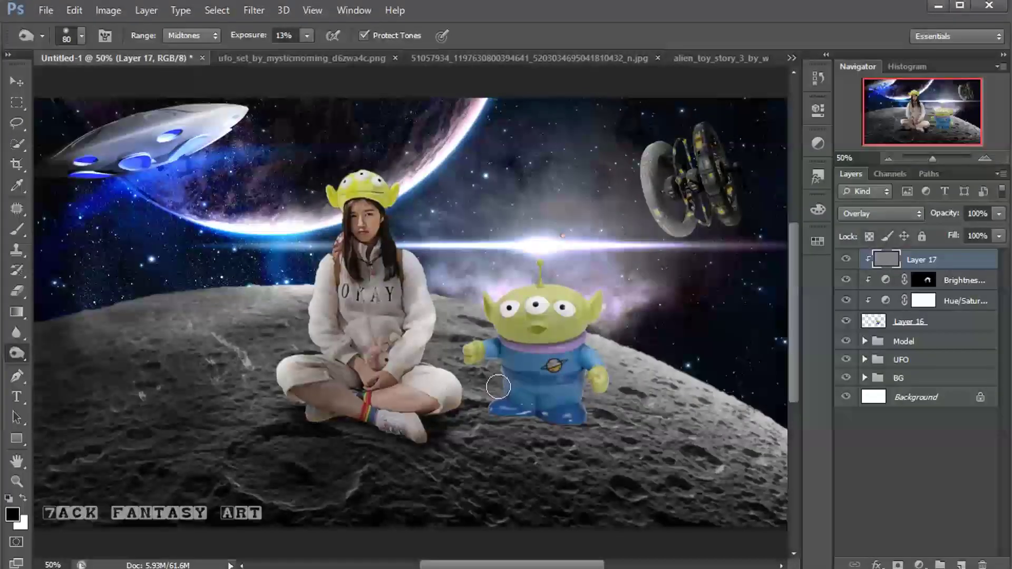
pyautogui.press('[')
pyautogui.press('[')
pyautogui.press('[')
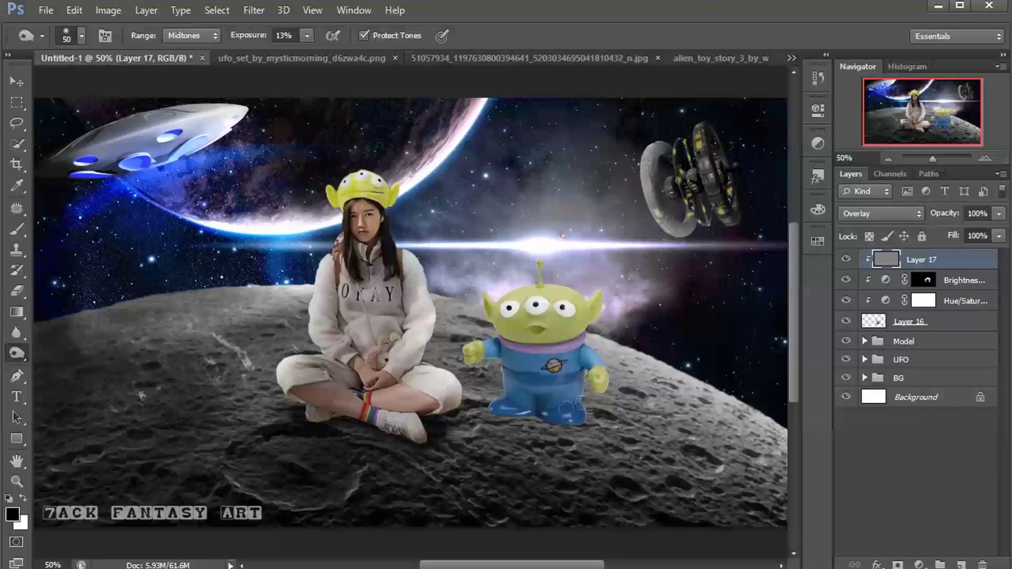
pyautogui.moveTo(505, 416); pyautogui.dragTo(551, 417)
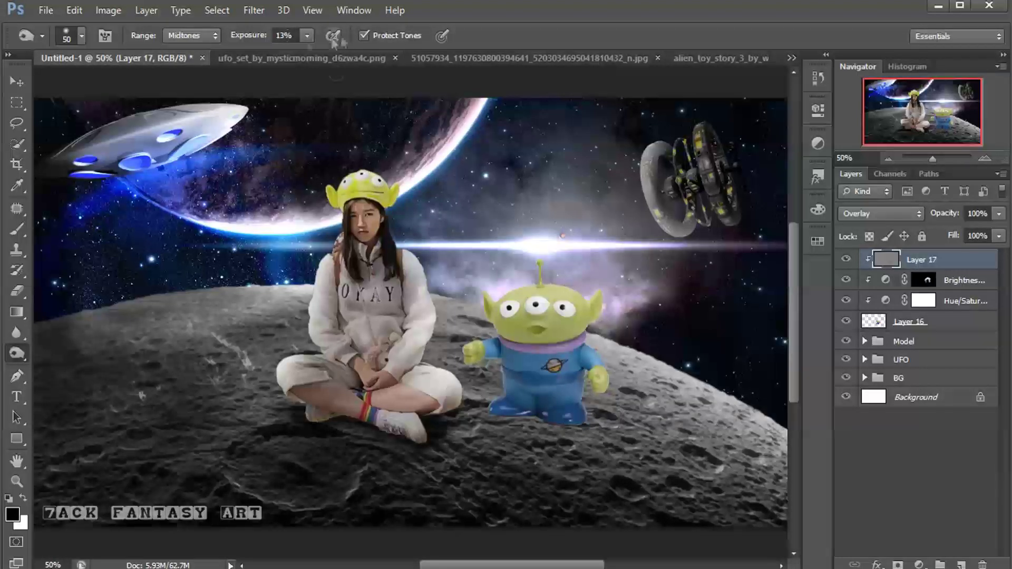
pyautogui.moveTo(490, 334)
pyautogui.mouseDown()
pyautogui.moveTo(575, 348)
pyautogui.moveTo(594, 385)
pyautogui.mouseUp()
pyautogui.moveTo(498, 346)
pyautogui.mouseDown()
pyautogui.moveTo(479, 353)
pyautogui.moveTo(598, 336)
pyautogui.moveTo(509, 349)
pyautogui.mouseUp()
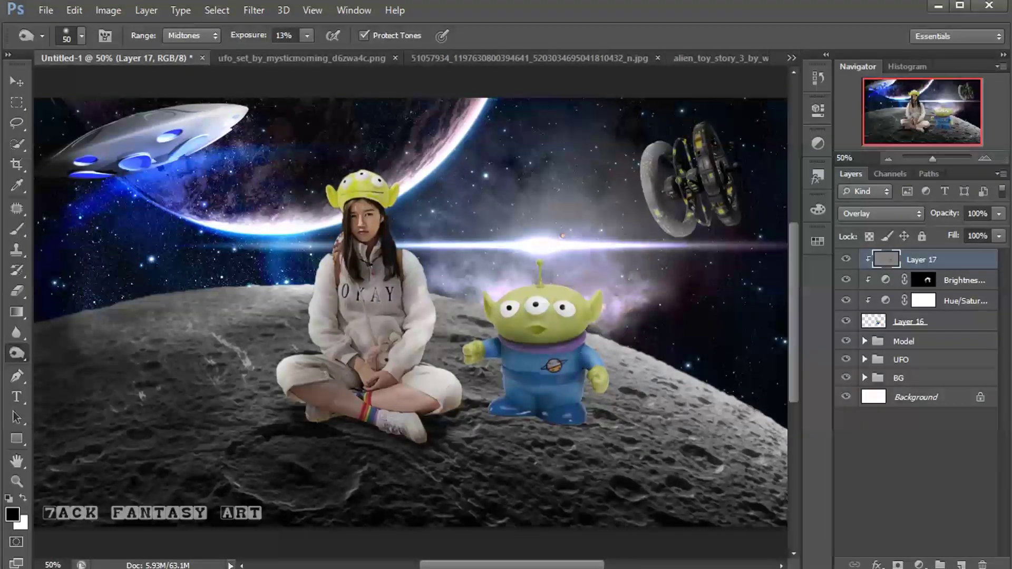
# Dodge the alien's ear and arm, then compare the shading on and off
pyautogui.rightClick(18, 353)
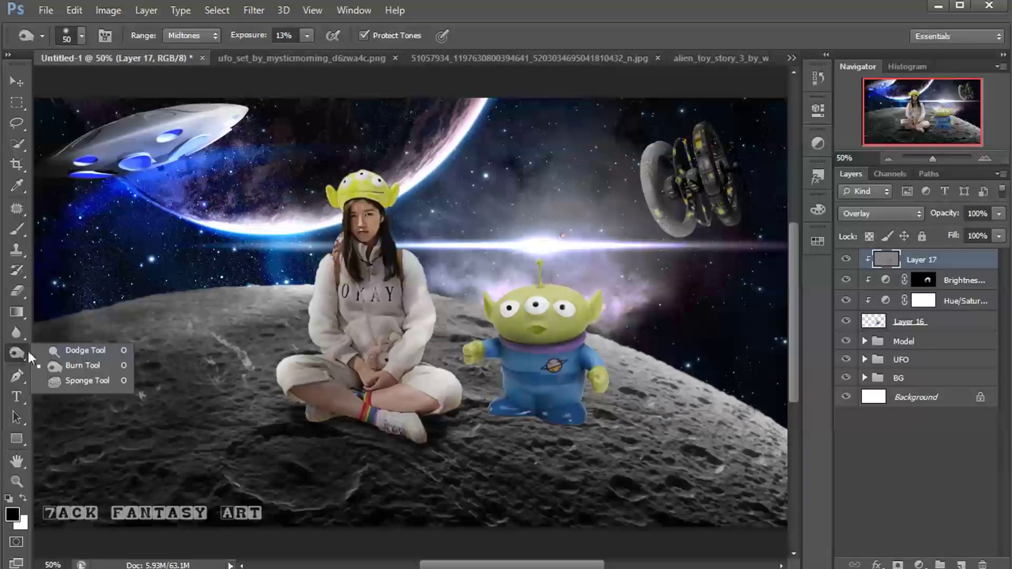
pyautogui.click(71, 350)
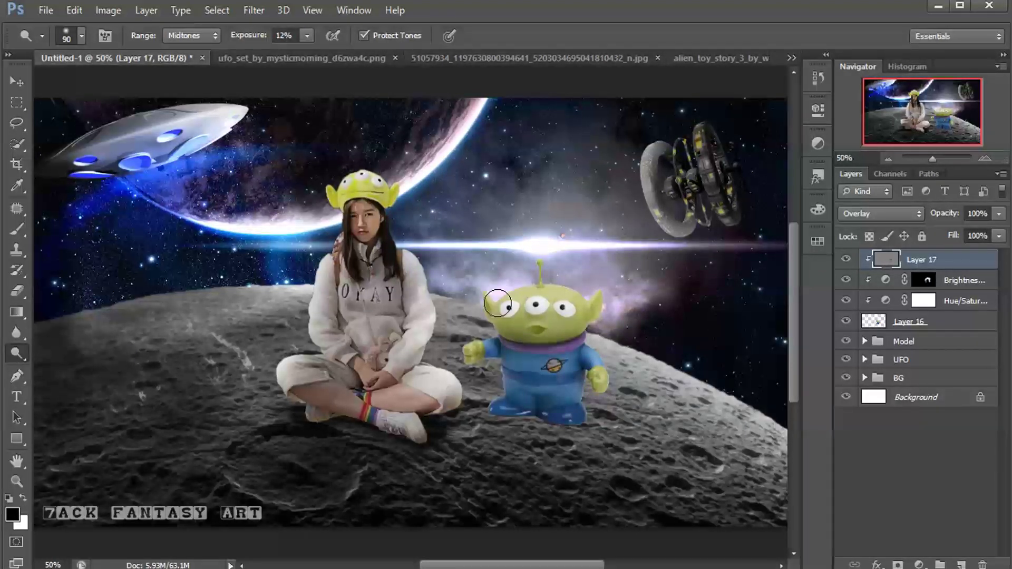
pyautogui.moveTo(537, 288); pyautogui.dragTo(604, 353)
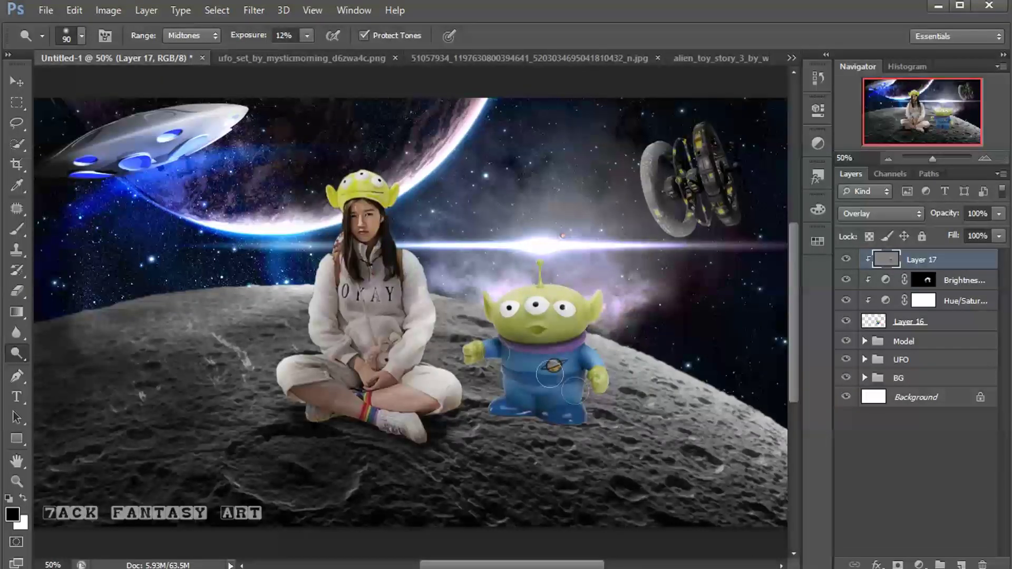
pyautogui.click(846, 259)
pyautogui.click(962, 564)
# Clip Layer 18 to the alien and paint its head, body and feet black at 100%
pyautogui.rightClick(959, 269)
pyautogui.click(847, 253)
pyautogui.click(13, 514)
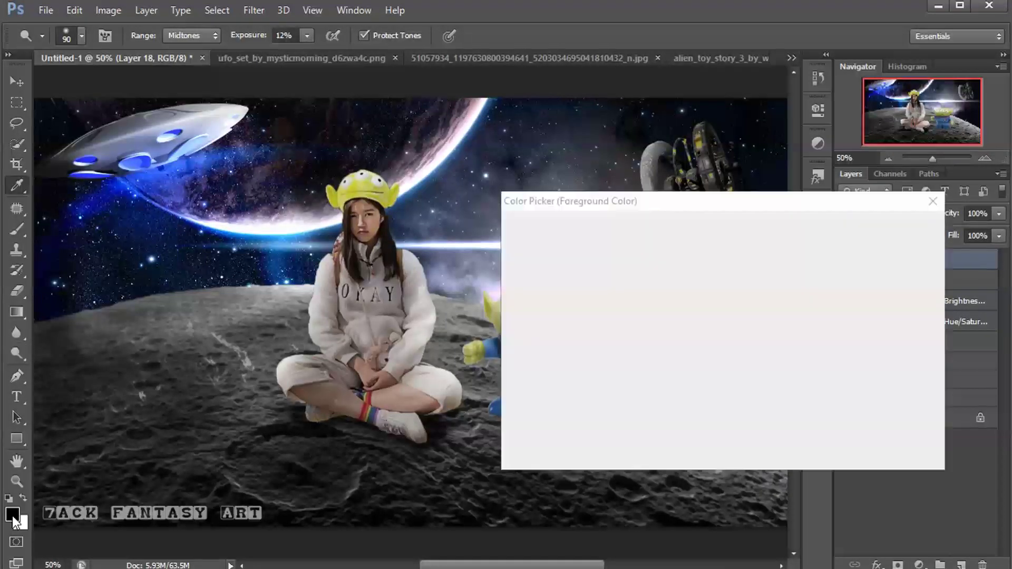
pyautogui.click(855, 223)
pyautogui.click(17, 229)
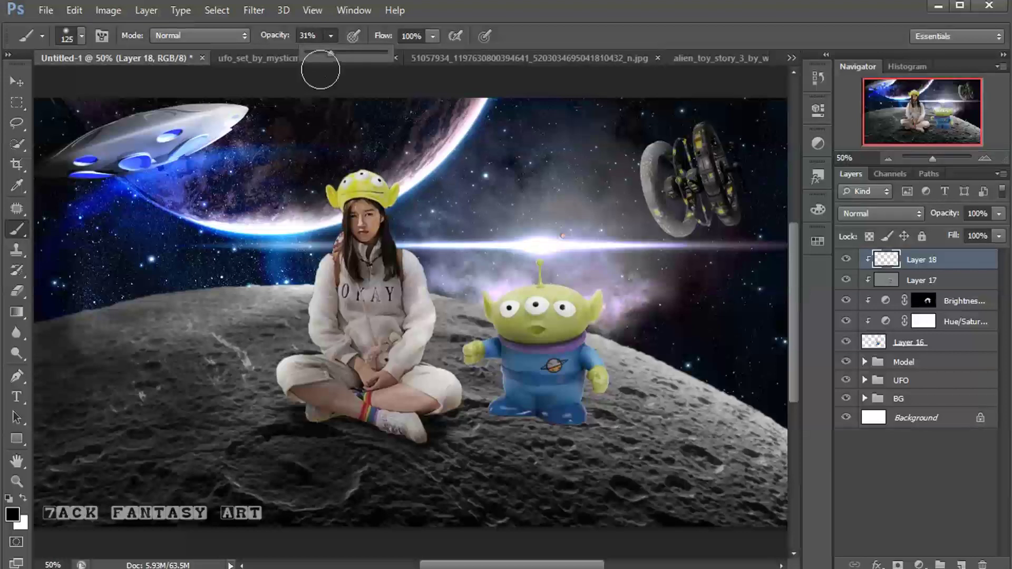
pyautogui.press('0')
pyautogui.moveTo(689, 283)
pyautogui.mouseDown()
pyautogui.moveTo(360, 345)
pyautogui.moveTo(593, 426)
pyautogui.mouseUp()
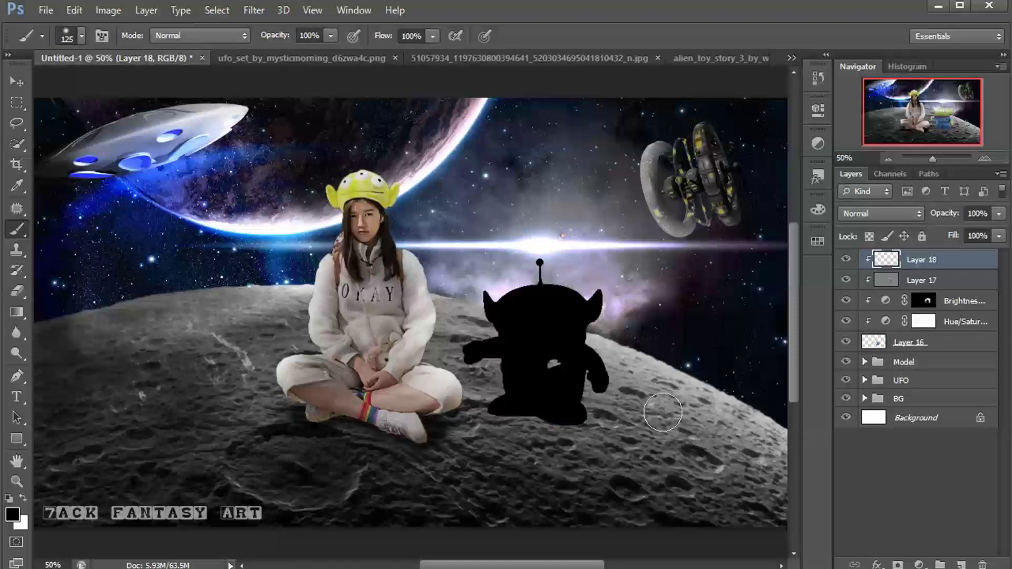
pyautogui.moveTo(593, 426); pyautogui.dragTo(622, 419)
# Set Layer 18 to Soft Light blend mode at about 40% opacity
pyautogui.press('v')
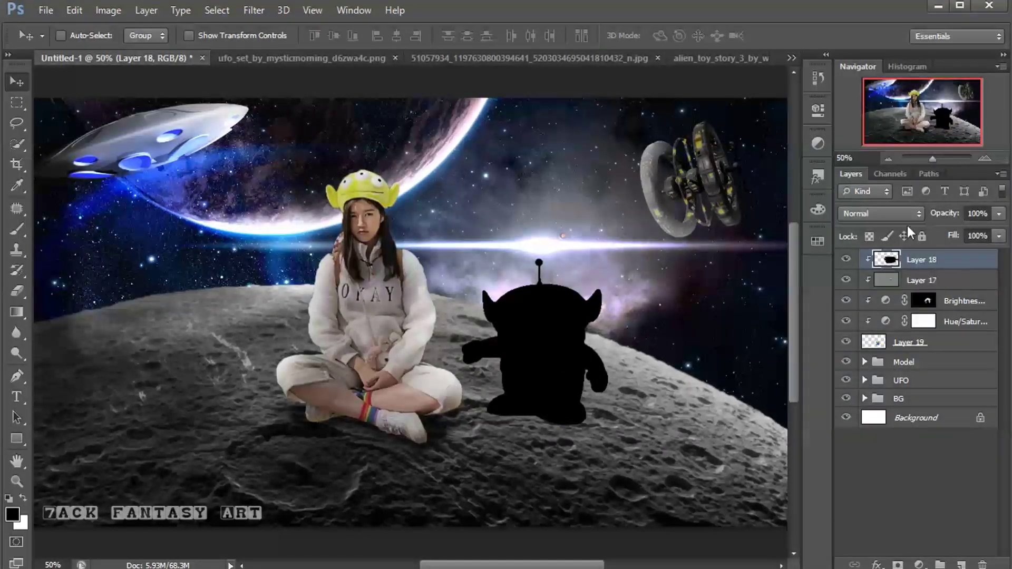
pyautogui.click(877, 213)
pyautogui.click(855, 433)
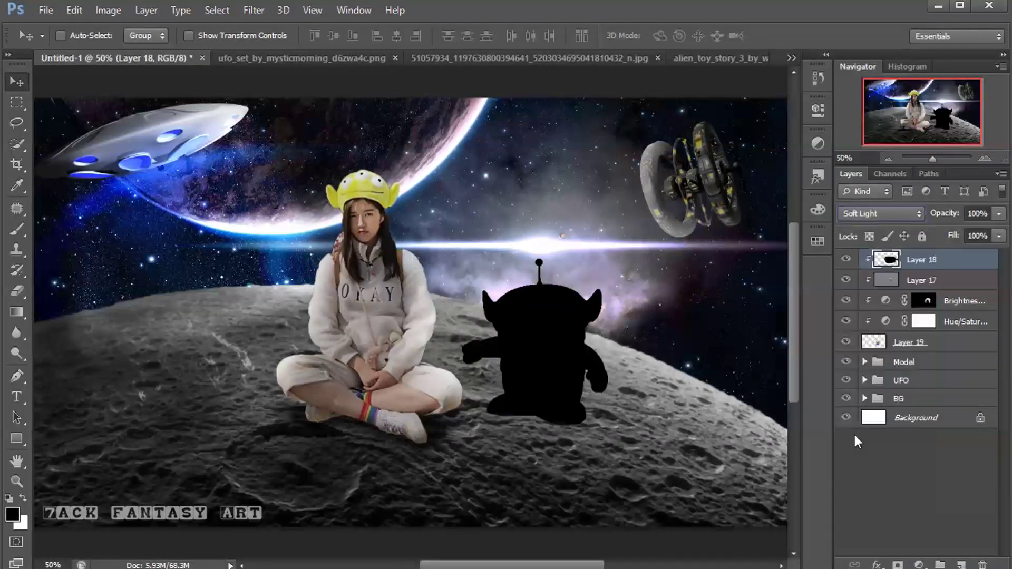
pyautogui.click(999, 214)
pyautogui.moveTo(966, 232); pyautogui.dragTo(951, 224)
pyautogui.click(890, 262)
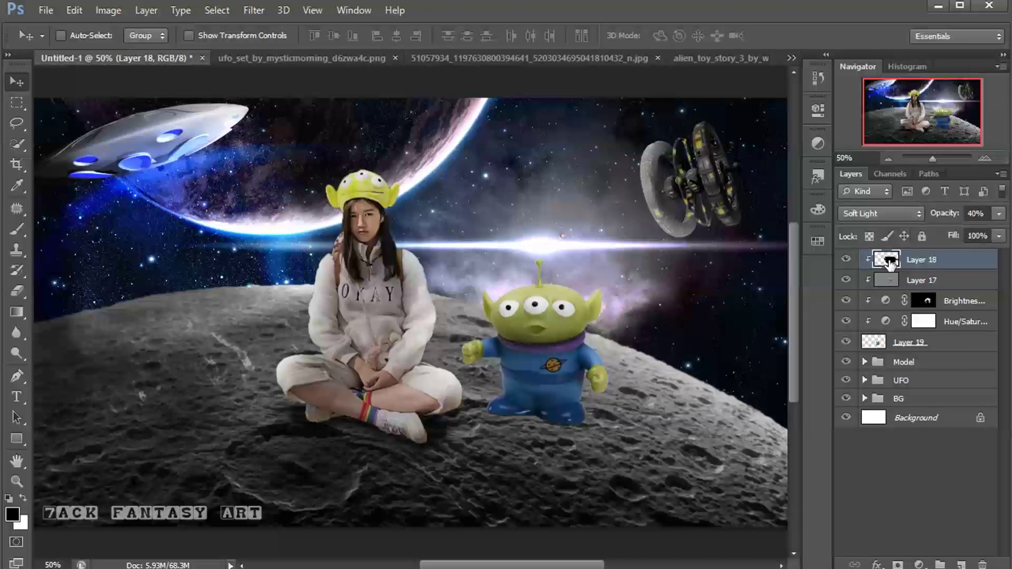
# Add a clipped layer and paint white glow around the alien's head, ears and right hand
pyautogui.click(962, 564)
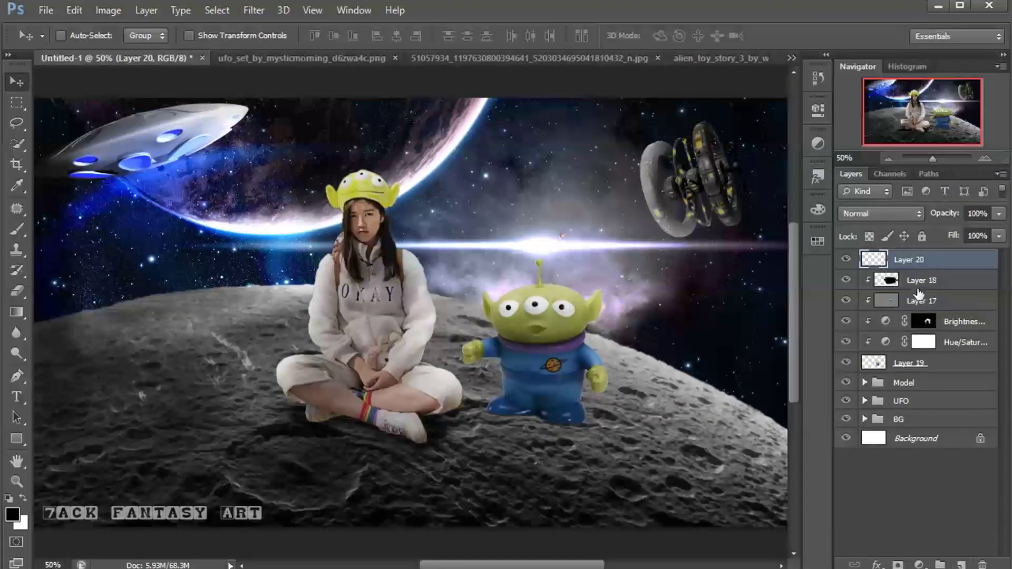
pyautogui.rightClick(920, 260)
pyautogui.click(781, 250)
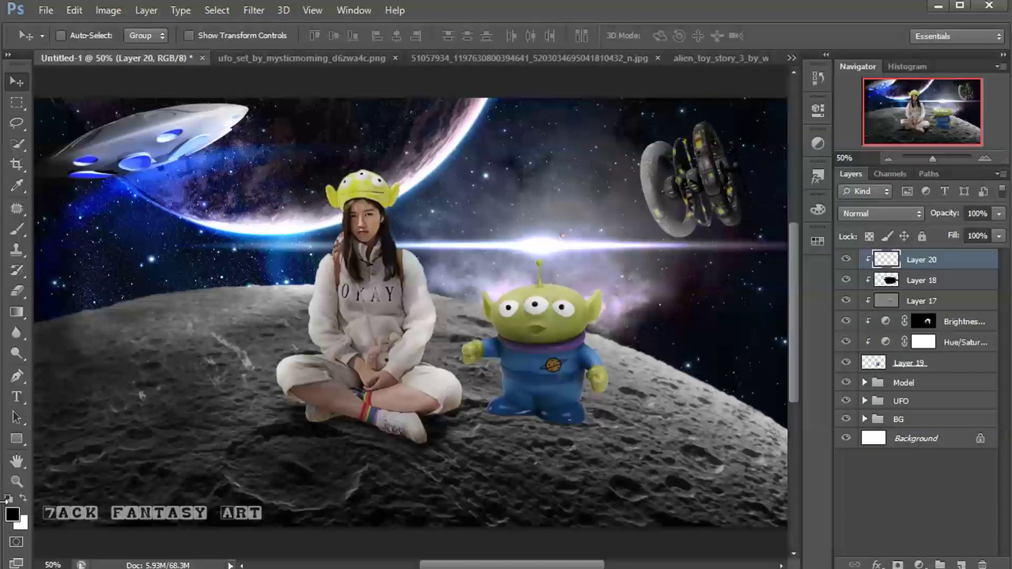
pyautogui.click(9, 234)
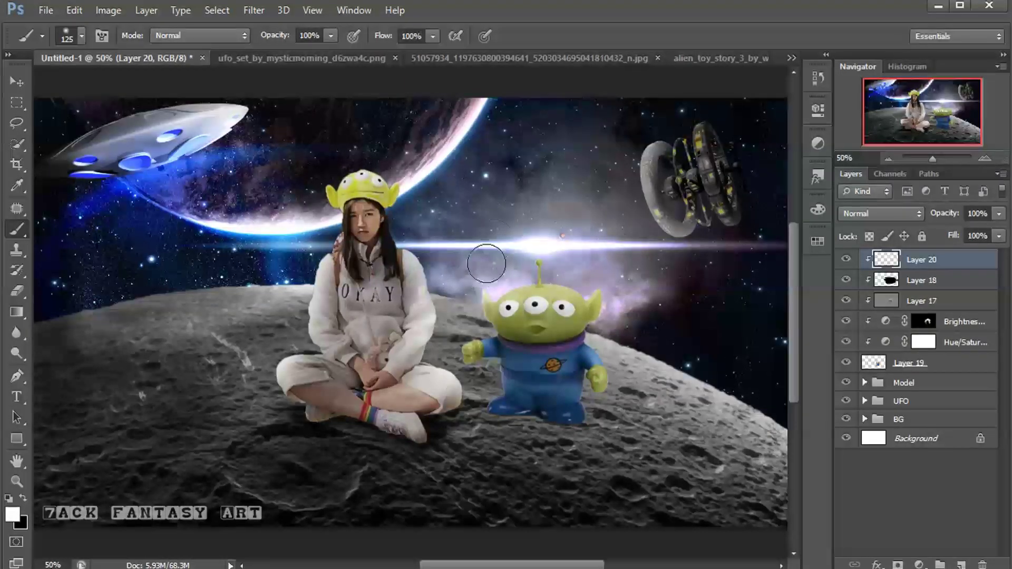
pyautogui.moveTo(501, 255); pyautogui.dragTo(612, 315)
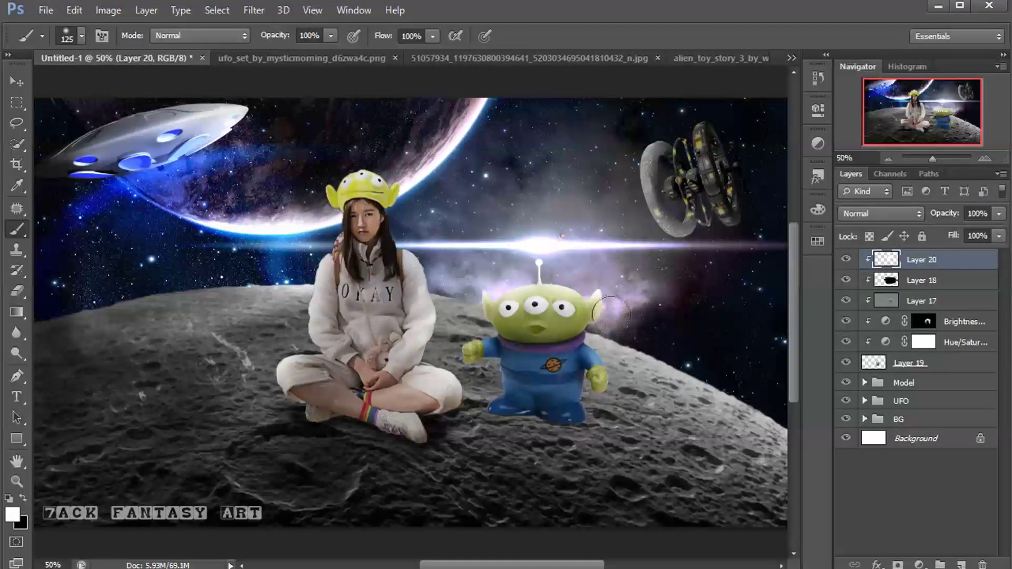
pyautogui.moveTo(475, 319); pyautogui.dragTo(486, 381)
pyautogui.press('[')
pyautogui.moveTo(583, 404); pyautogui.dragTo(601, 372)
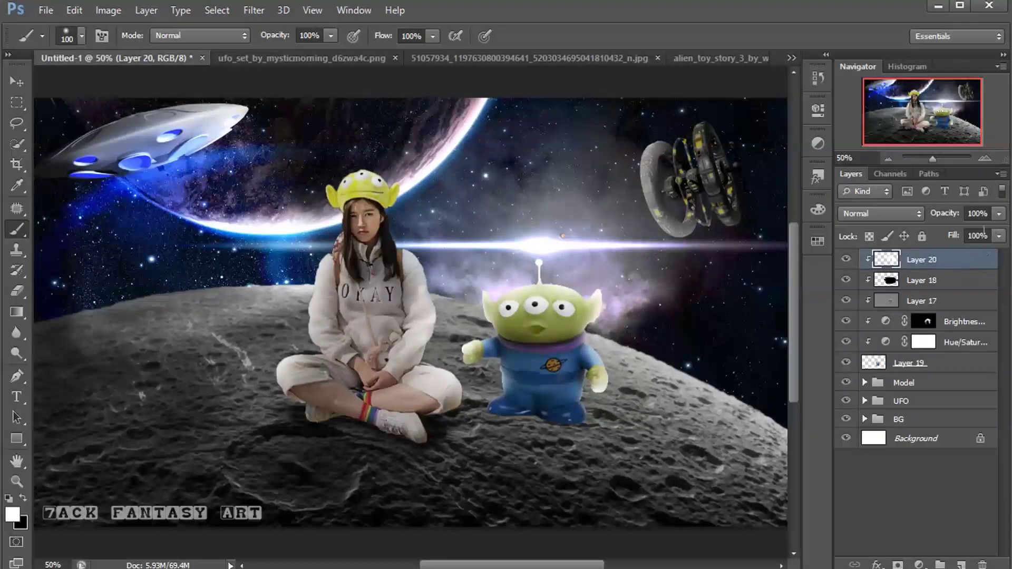
# Blend the glow layer in Overlay at about 40% opacity
pyautogui.click(891, 214)
pyautogui.click(999, 214)
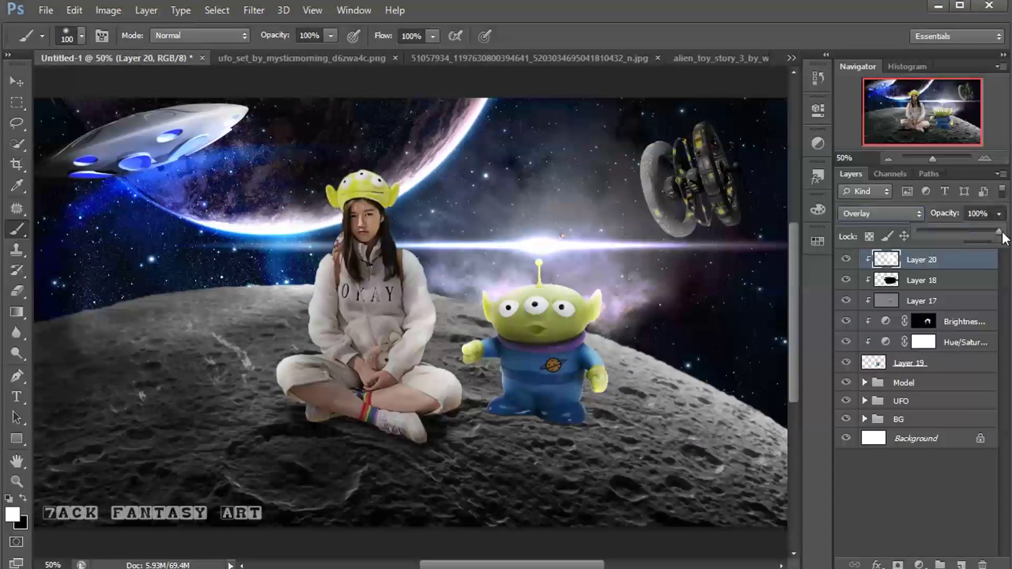
pyautogui.moveTo(956, 232); pyautogui.dragTo(953, 232)
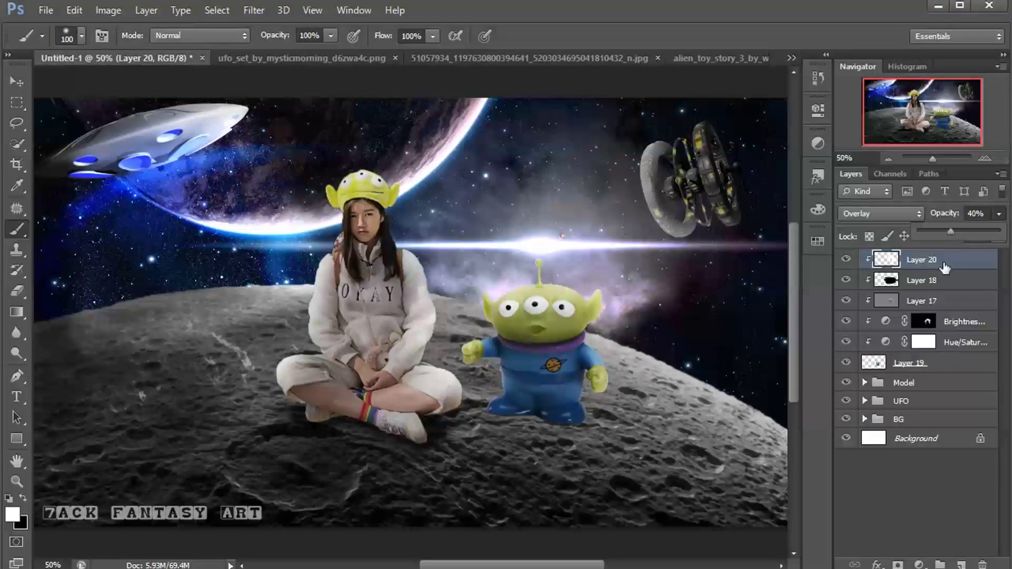
pyautogui.click(873, 364)
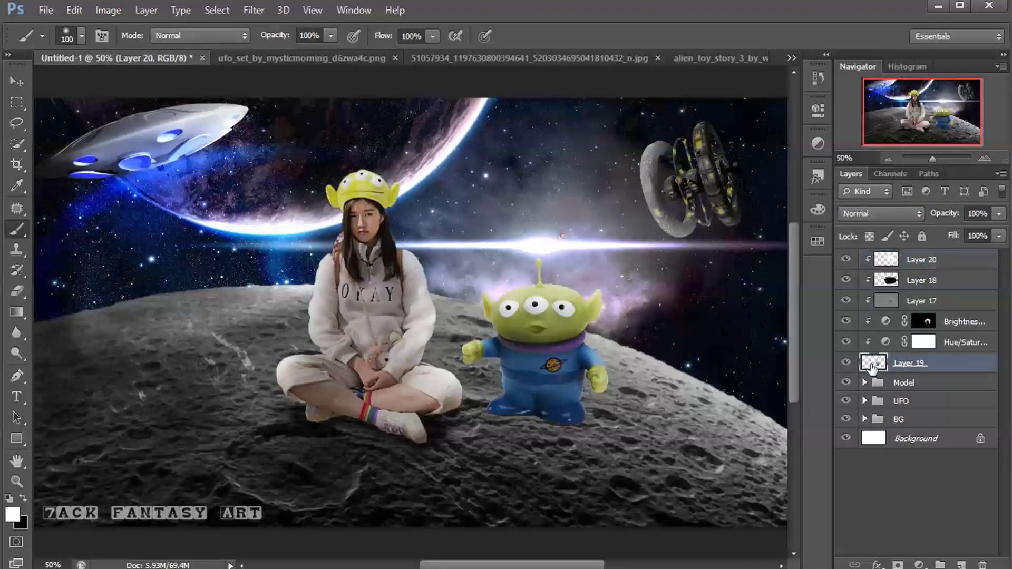
# Add a layer above the Model group and paint black under the alien's feet at 27% brush opacity
pyautogui.click(924, 384)
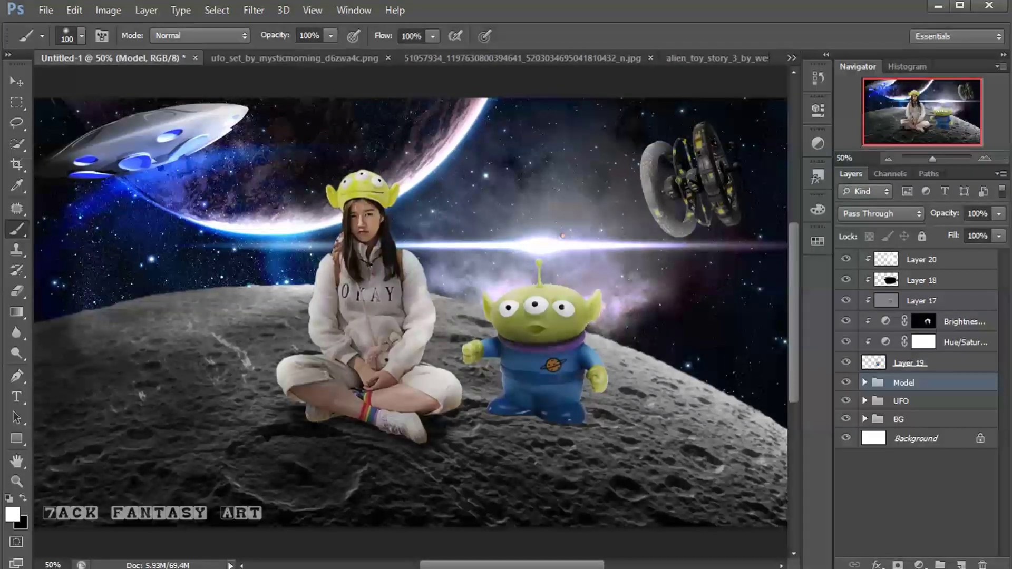
pyautogui.click(962, 564)
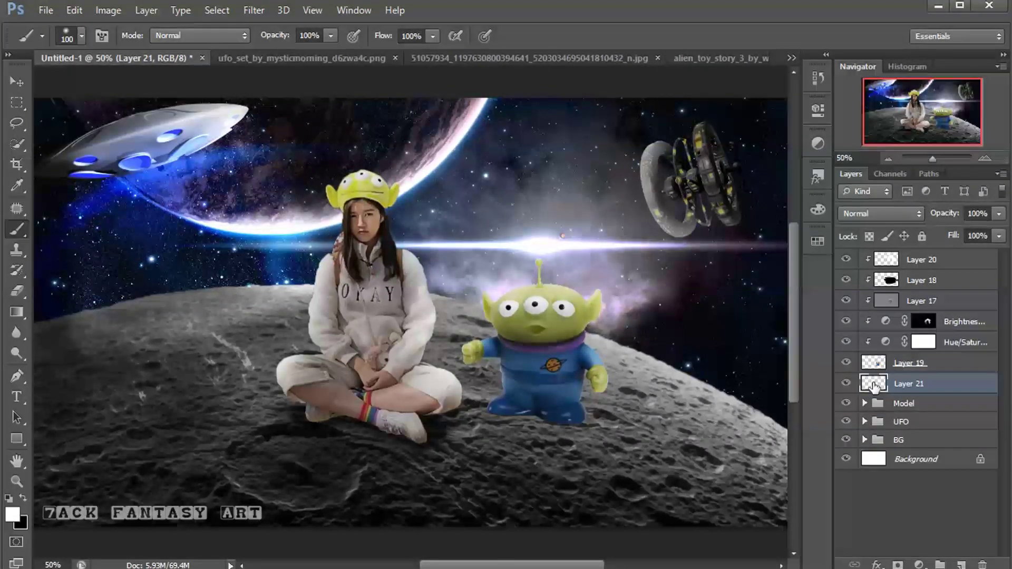
pyautogui.click(23, 497)
pyautogui.click(330, 36)
pyautogui.moveTo(330, 54); pyautogui.dragTo(274, 49)
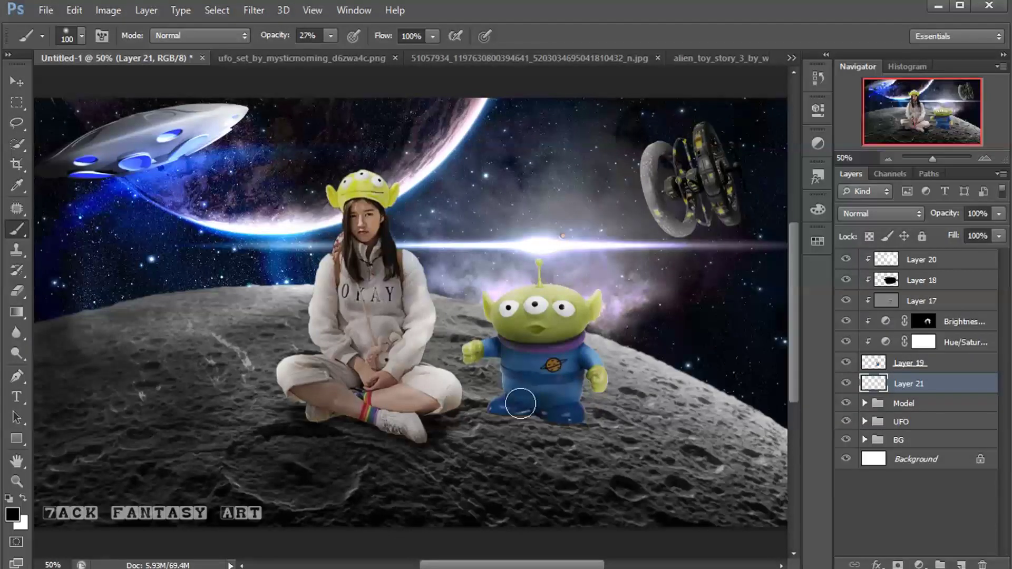
pyautogui.moveTo(543, 409); pyautogui.dragTo(536, 422)
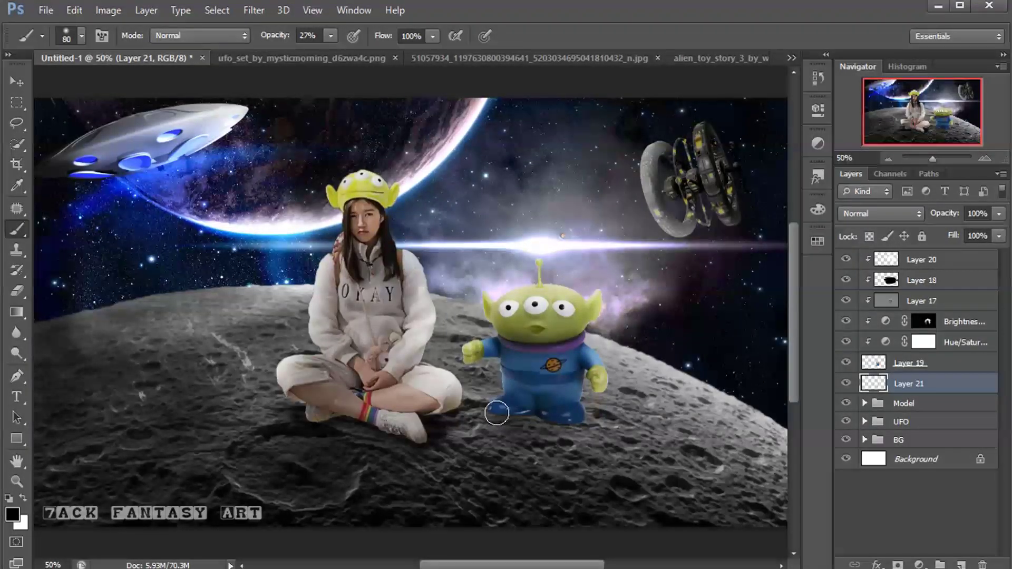
pyautogui.press('[')
pyautogui.press('[')
pyautogui.moveTo(536, 414)
pyautogui.mouseDown()
pyautogui.moveTo(511, 442)
pyautogui.moveTo(526, 441)
pyautogui.moveTo(491, 461)
pyautogui.moveTo(506, 493)
pyautogui.moveTo(579, 420)
pyautogui.mouseUp()
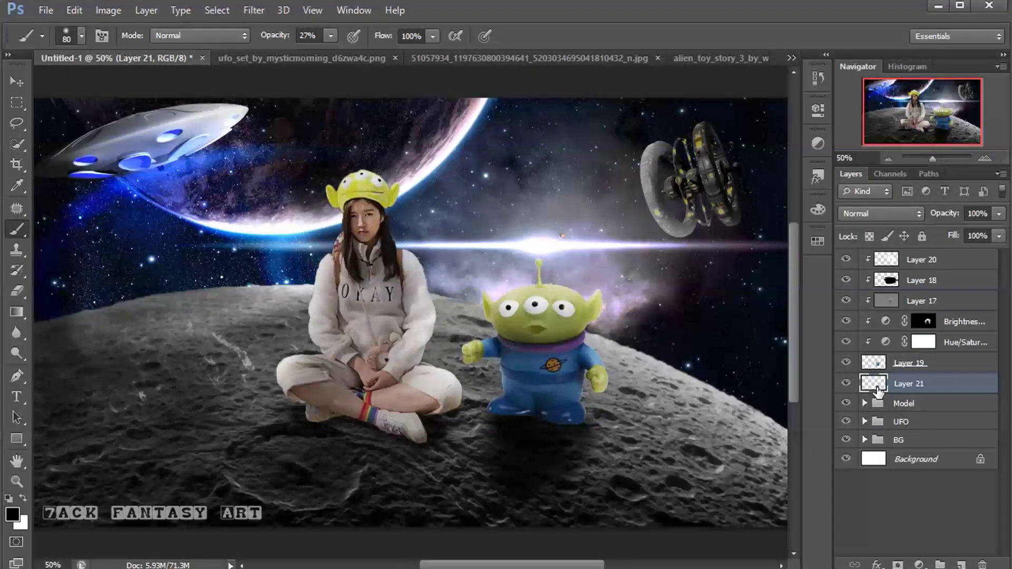
# Lower the shadow layer to 40% opacity and compare it hidden
pyautogui.click(1000, 216)
pyautogui.moveTo(1000, 235); pyautogui.dragTo(956, 233)
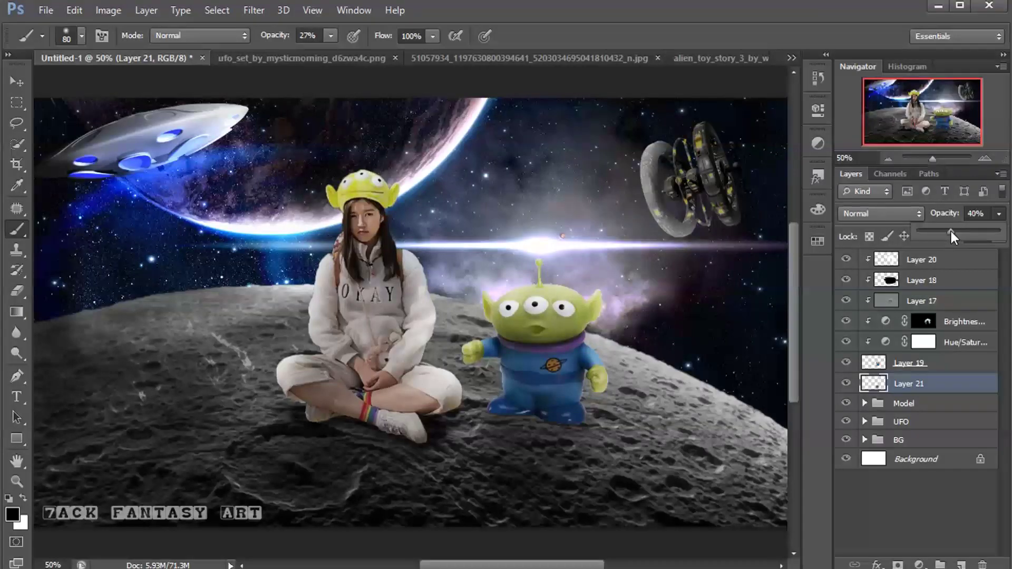
pyautogui.click(846, 385)
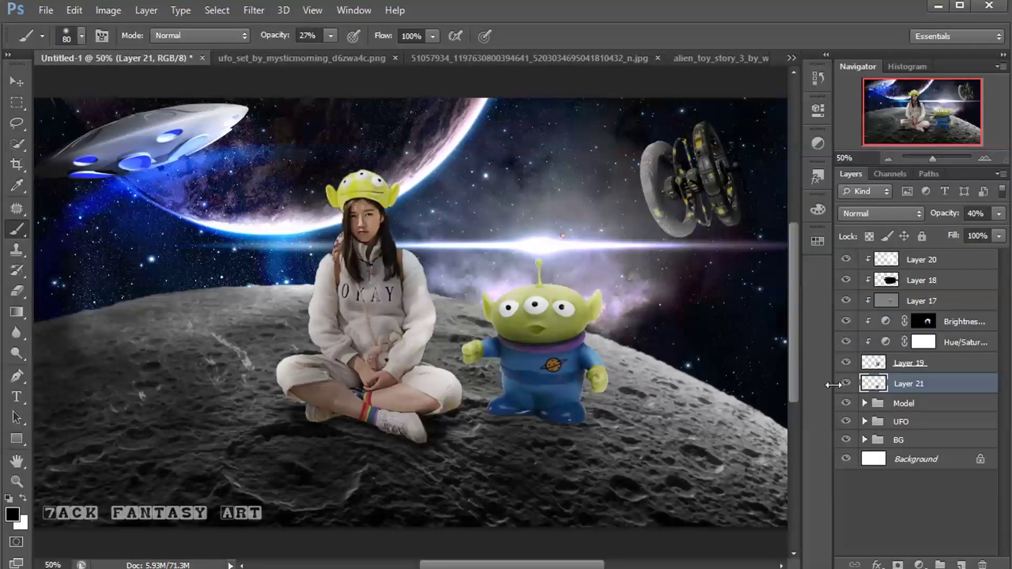
# Add Layer 22 and paint a contact shadow along the alien's feet with a smaller 100%-opacity brush
pyautogui.click(962, 563)
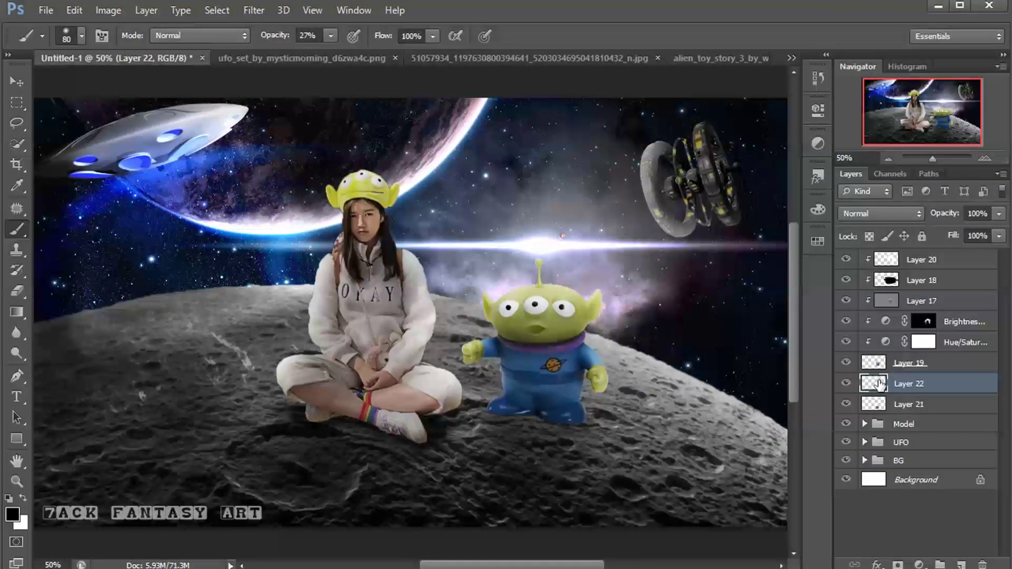
pyautogui.click(334, 39)
pyautogui.moveTo(332, 52); pyautogui.dragTo(393, 52)
pyautogui.press('[')
pyautogui.press('[')
pyautogui.moveTo(494, 413)
pyautogui.mouseDown()
pyautogui.moveTo(535, 406)
pyautogui.moveTo(495, 413)
pyautogui.moveTo(564, 421)
pyautogui.moveTo(493, 409)
pyautogui.mouseUp()
pyautogui.press('[')
pyautogui.press('[')
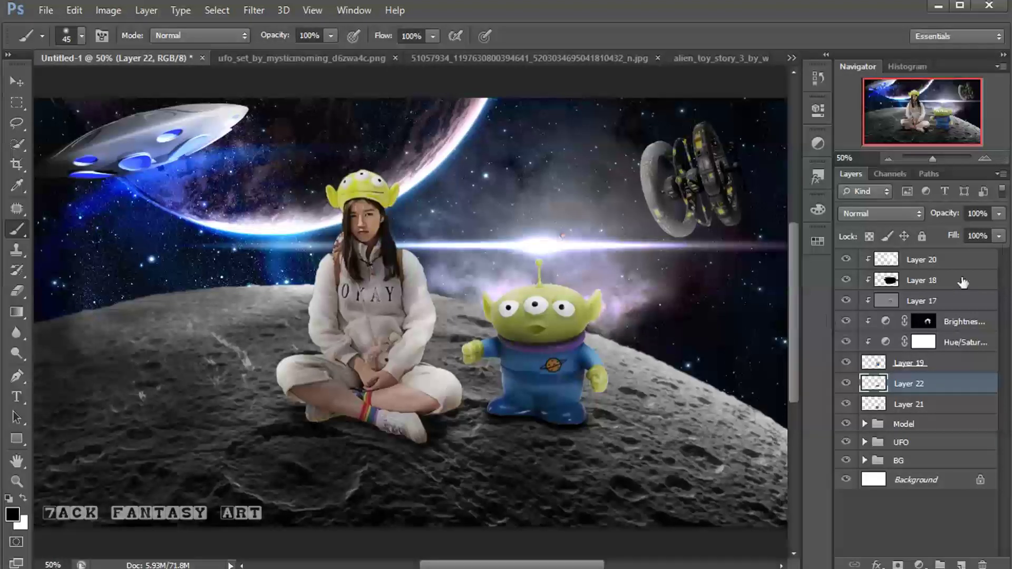
# Blend Layer 22 as Soft Light at 83% opacity and compare it on and off
pyautogui.click(896, 215)
pyautogui.click(852, 434)
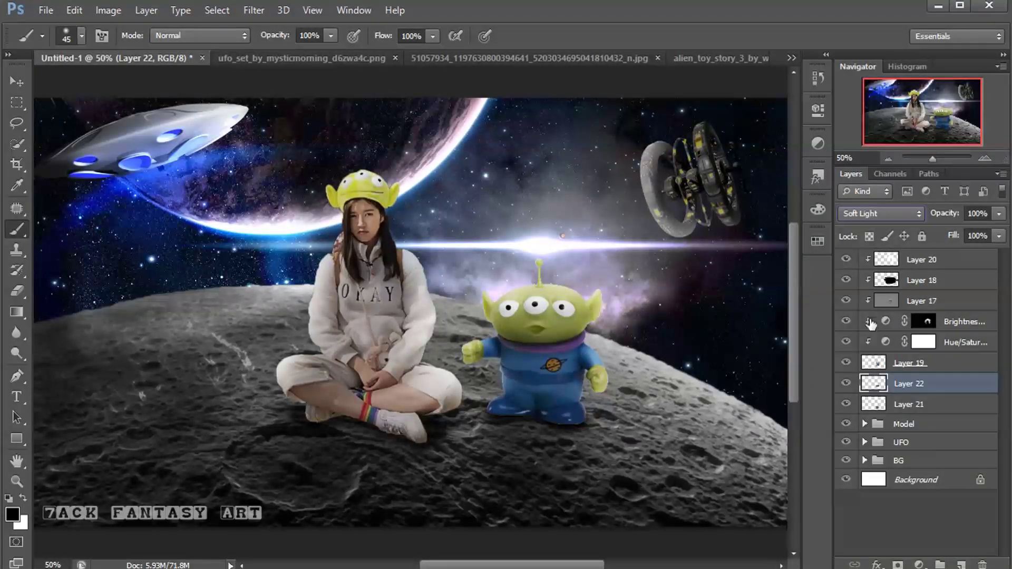
pyautogui.click(1000, 214)
pyautogui.moveTo(1001, 237); pyautogui.dragTo(985, 235)
pyautogui.click(847, 385)
pyautogui.click(848, 385)
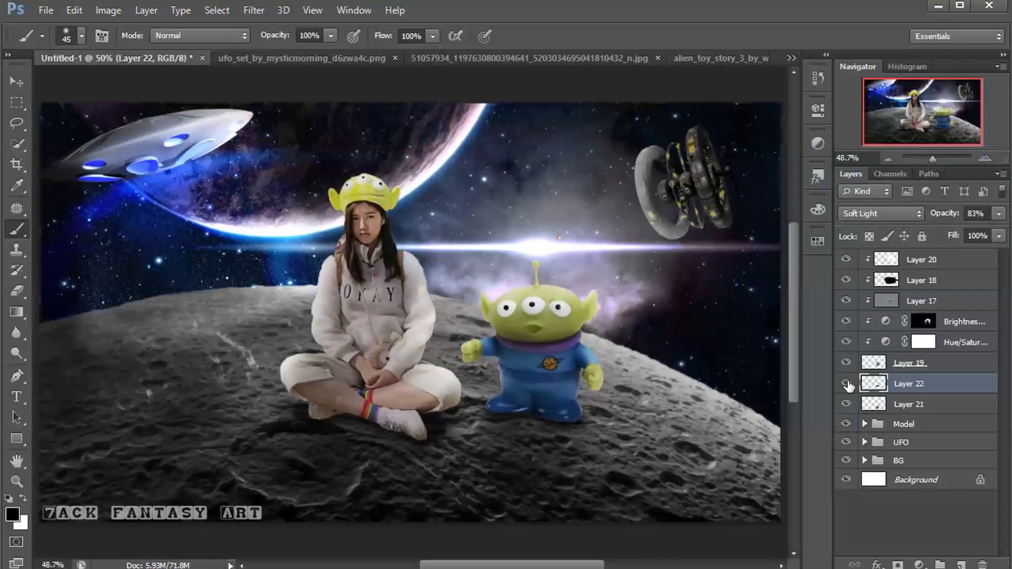
pyautogui.hotkey('ctrl', '-')
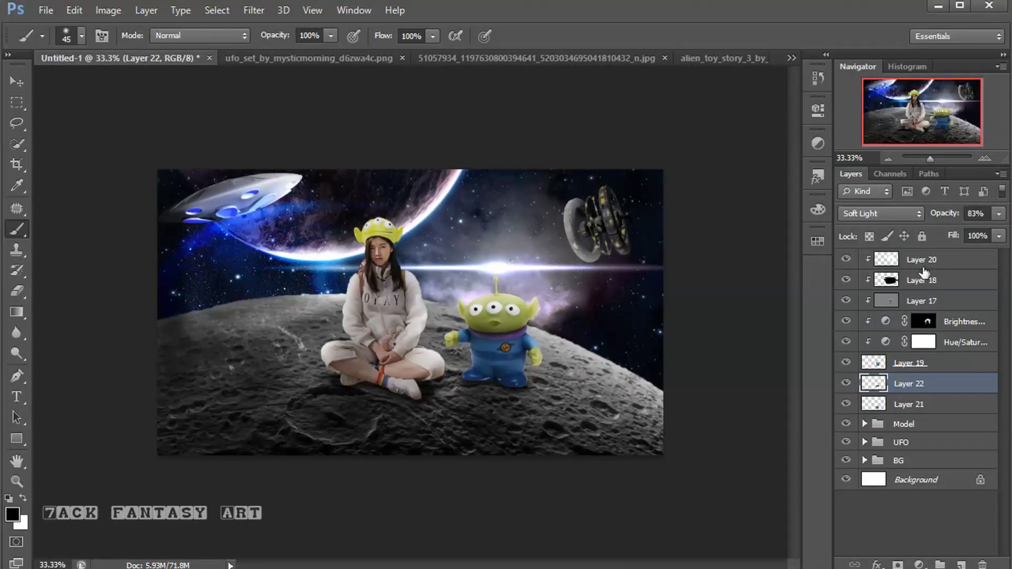
# Select Layer 20 through Layer 21, group them with Ctrl+G and name the group 'Alien'
pyautogui.click(953, 262)
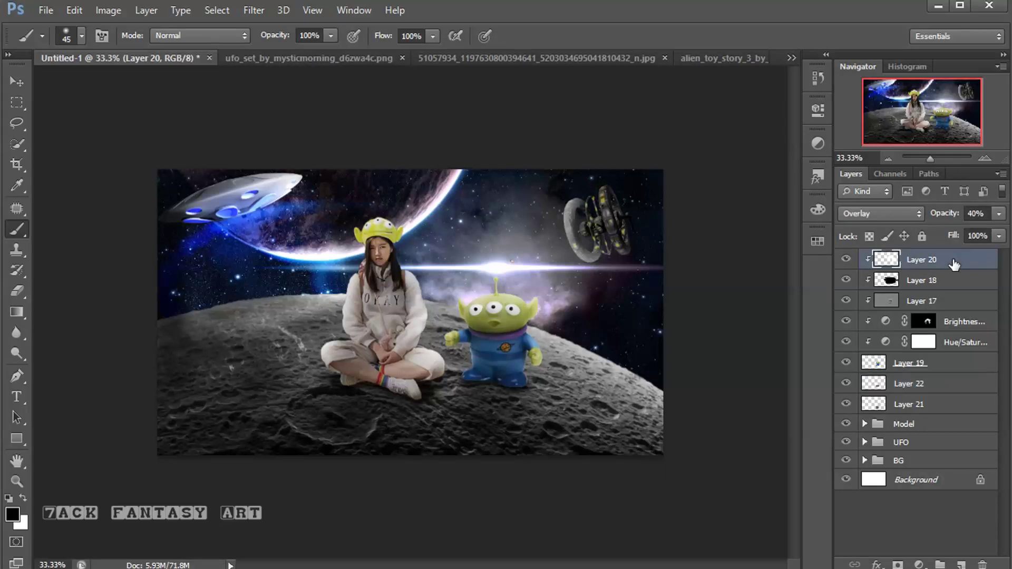
pyautogui.keyDown('shift'); pyautogui.click(939, 413); pyautogui.keyUp('shift')
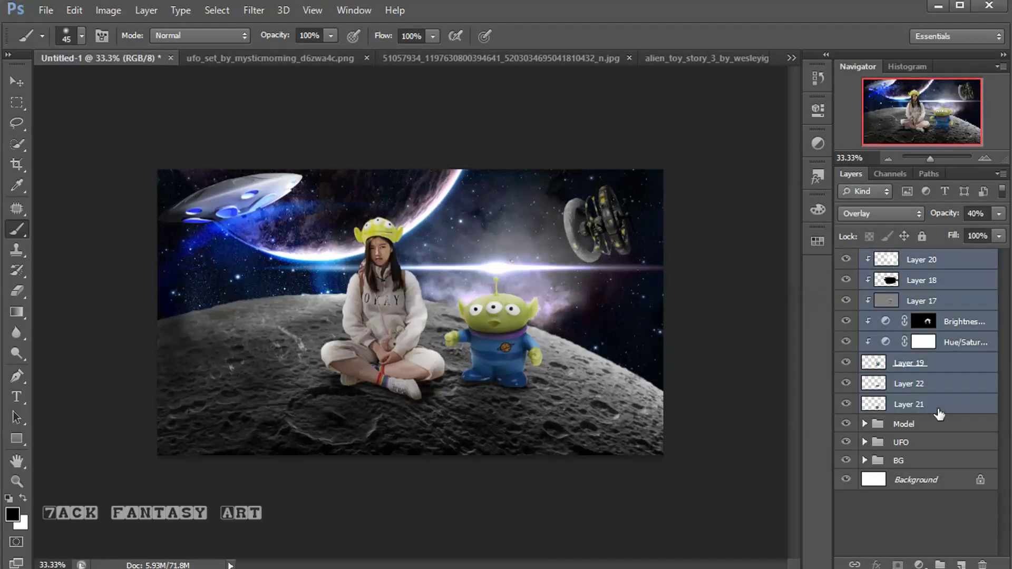
pyautogui.hotkey('ctrl', 'g')
pyautogui.doubleClick(906, 259)
pyautogui.write('Alien')
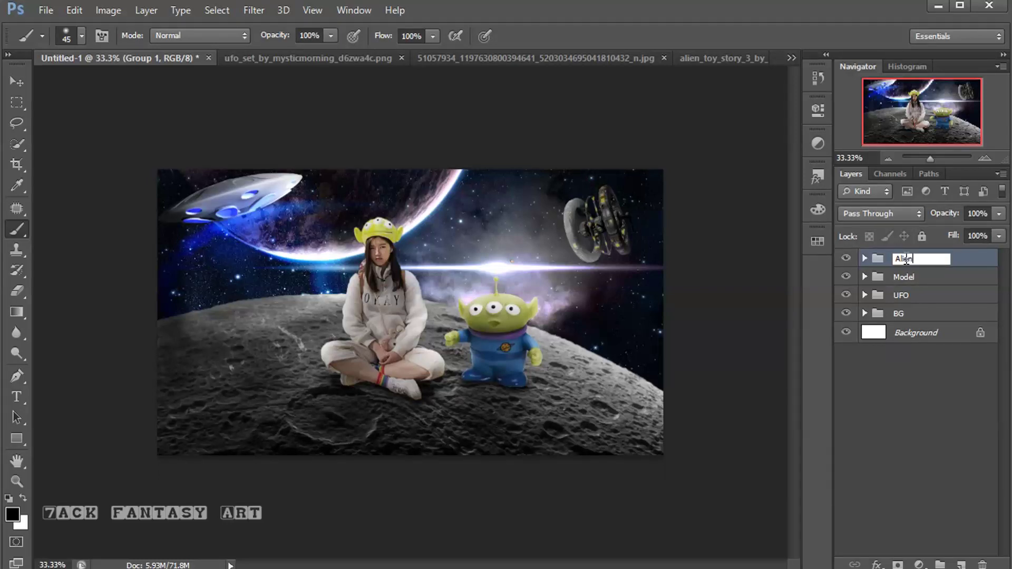
pyautogui.press('Return')
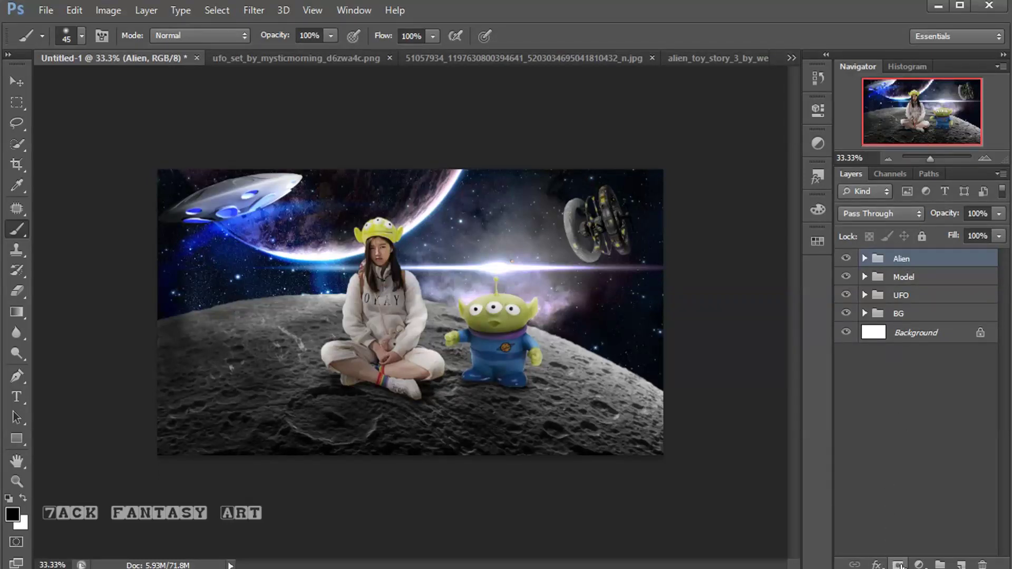
pyautogui.click(919, 565)
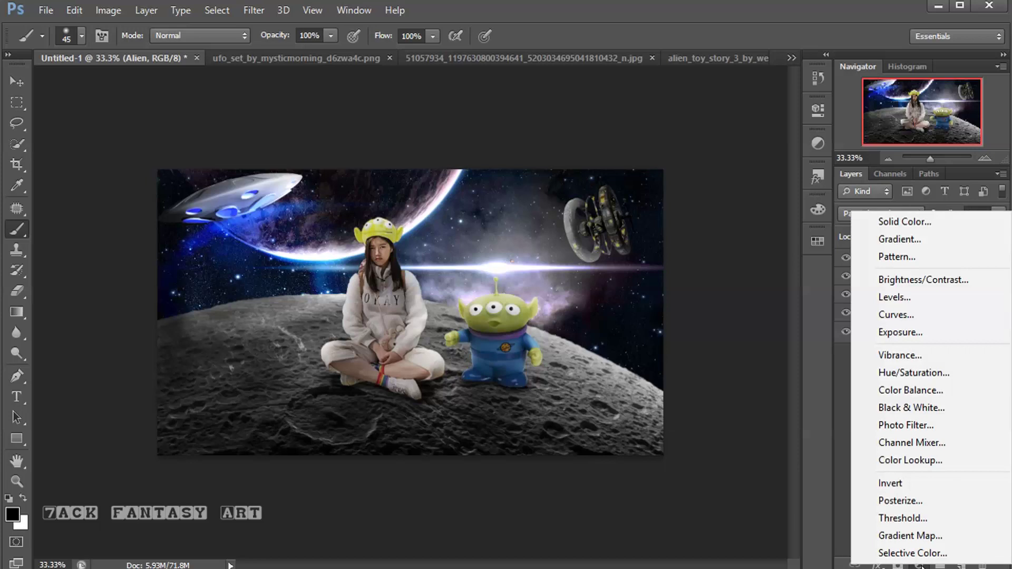
# Add a Gradient Map adjustment whose white end stop becomes a saturated blue
pyautogui.click(912, 536)
pyautogui.click(619, 154)
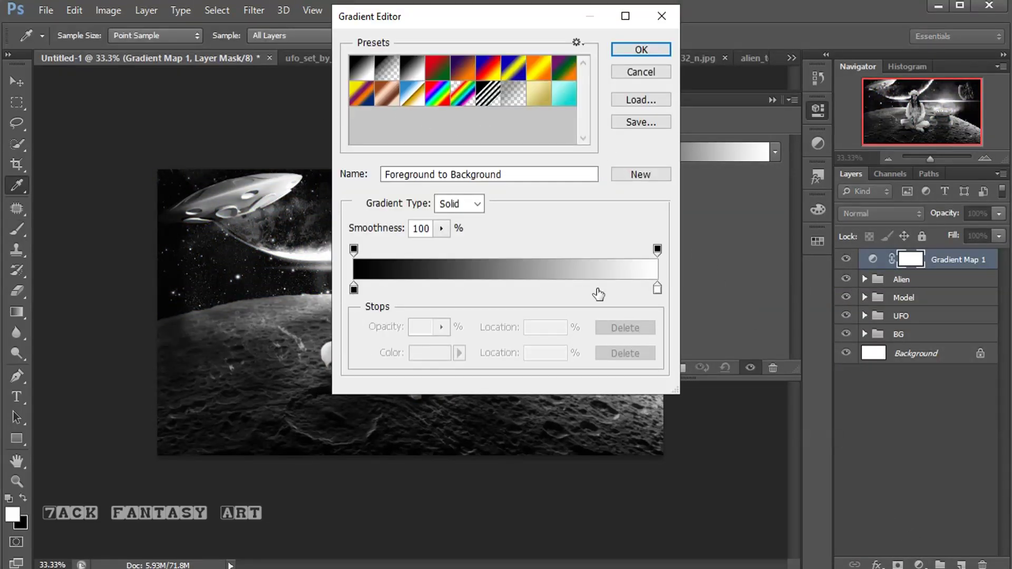
pyautogui.click(656, 289)
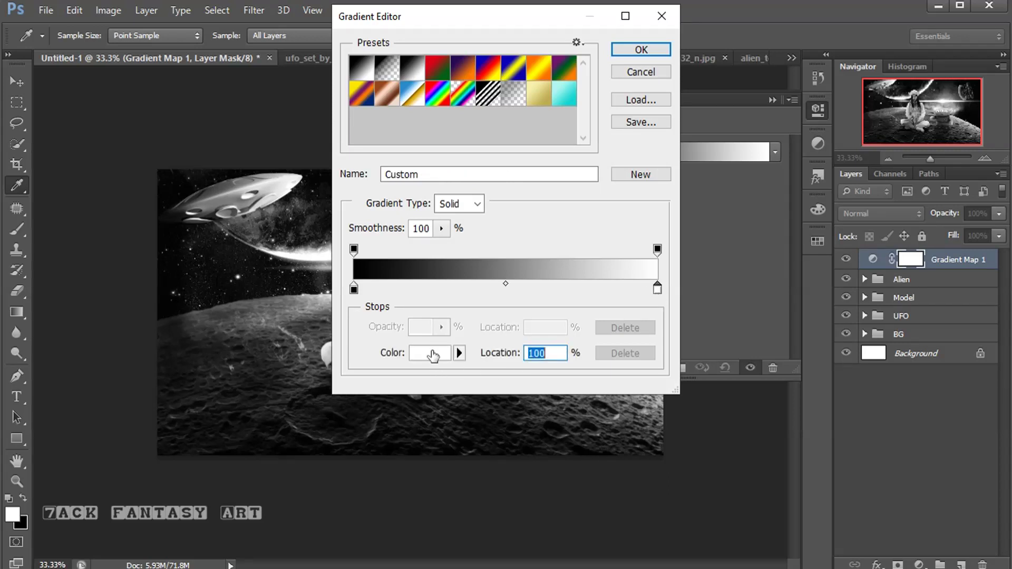
pyautogui.click(430, 353)
pyautogui.click(732, 312)
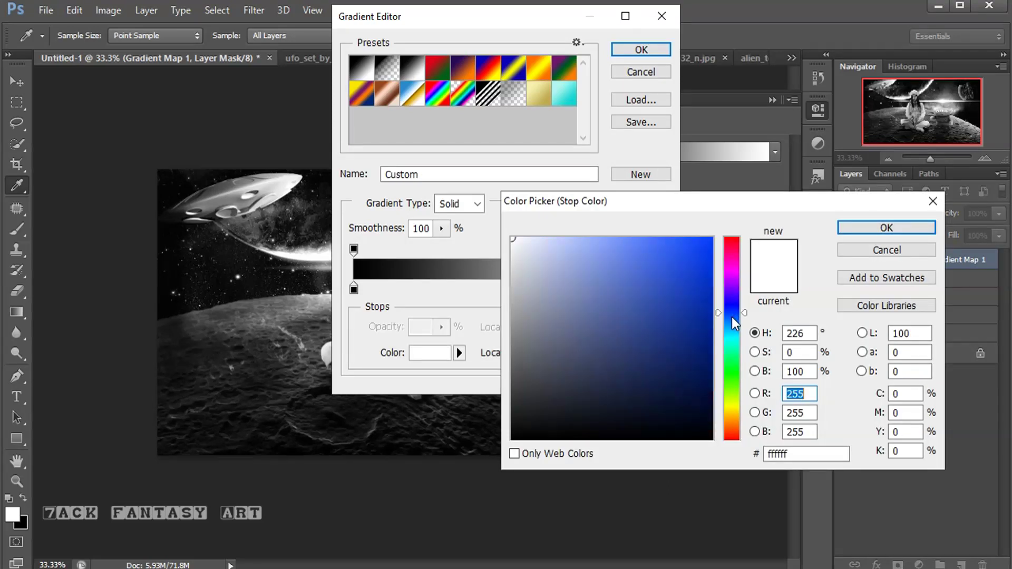
pyautogui.moveTo(707, 296); pyautogui.dragTo(734, 217)
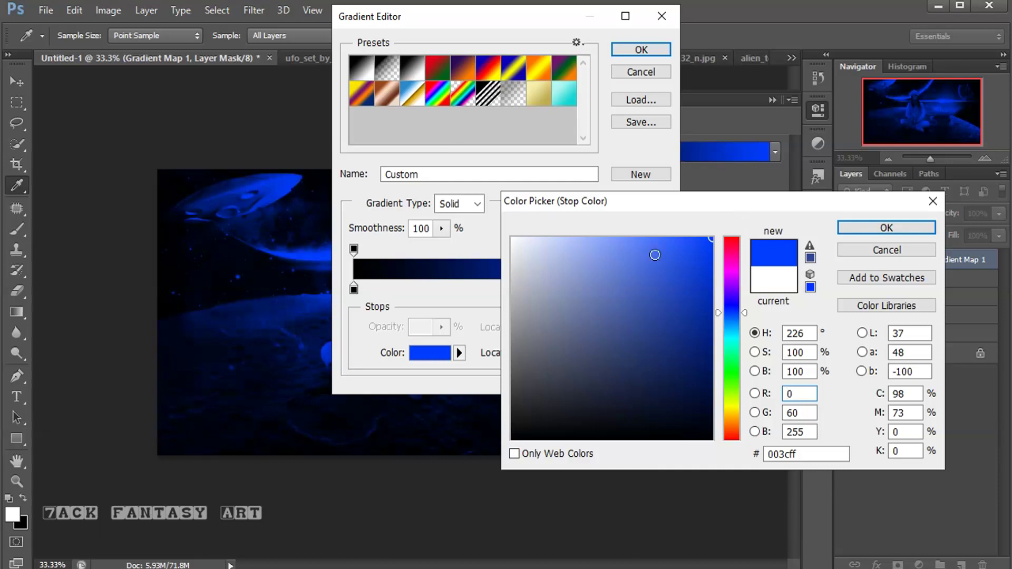
pyautogui.click(860, 228)
pyautogui.click(639, 49)
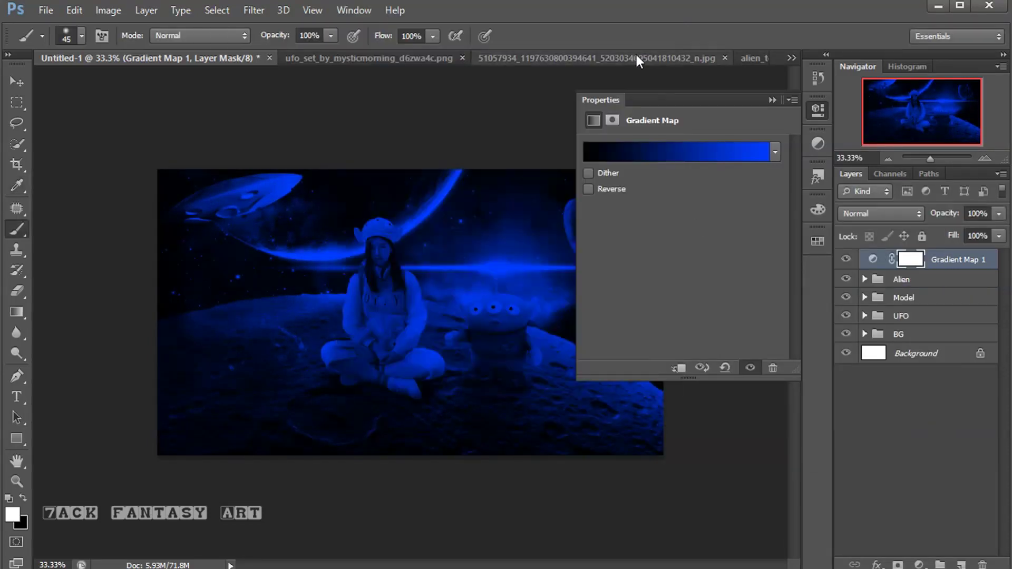
pyautogui.click(773, 100)
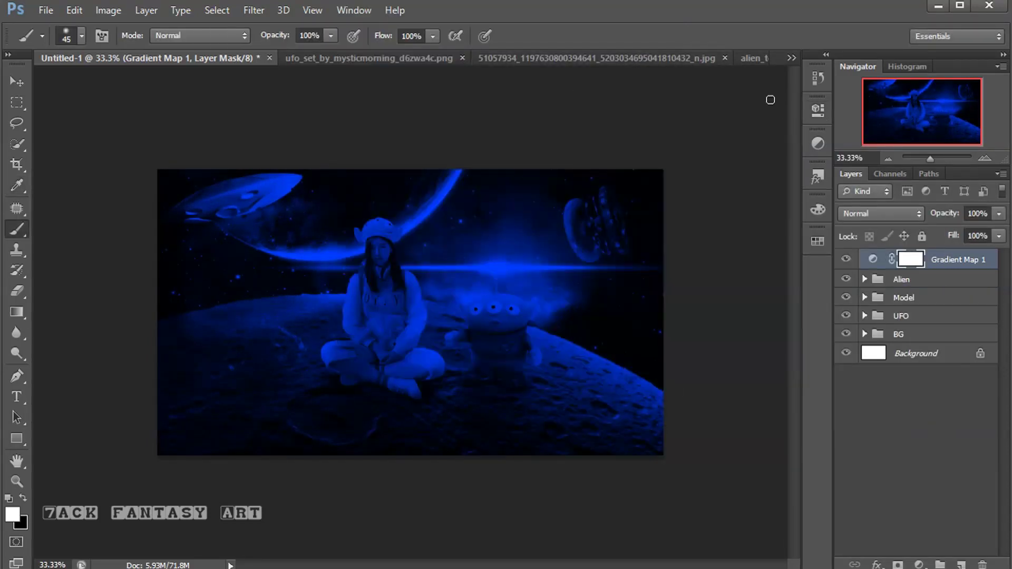
# Set the Gradient Map layer to Soft Light blend mode at 40% opacity
pyautogui.click(855, 220)
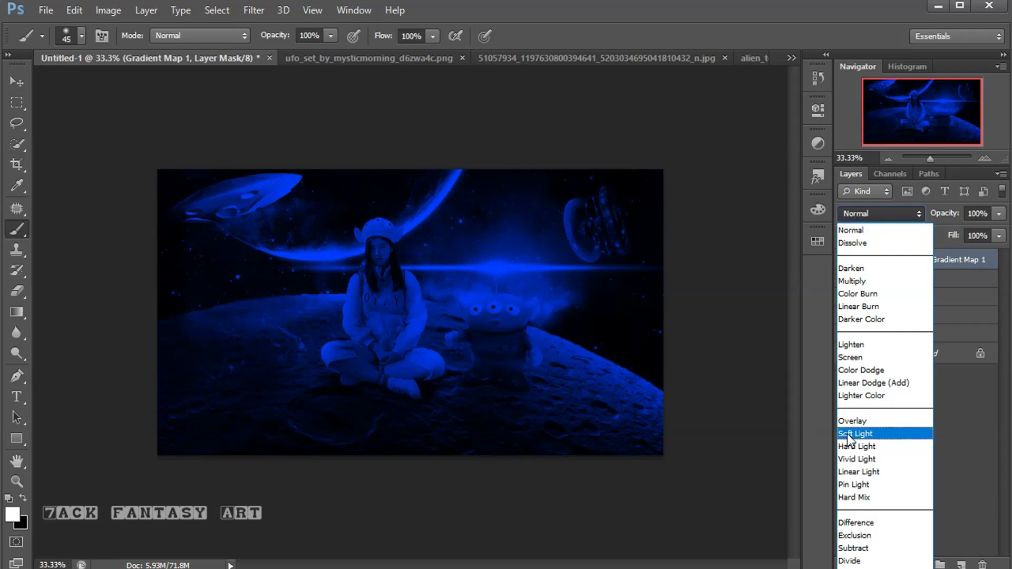
pyautogui.click(847, 434)
pyautogui.click(1000, 213)
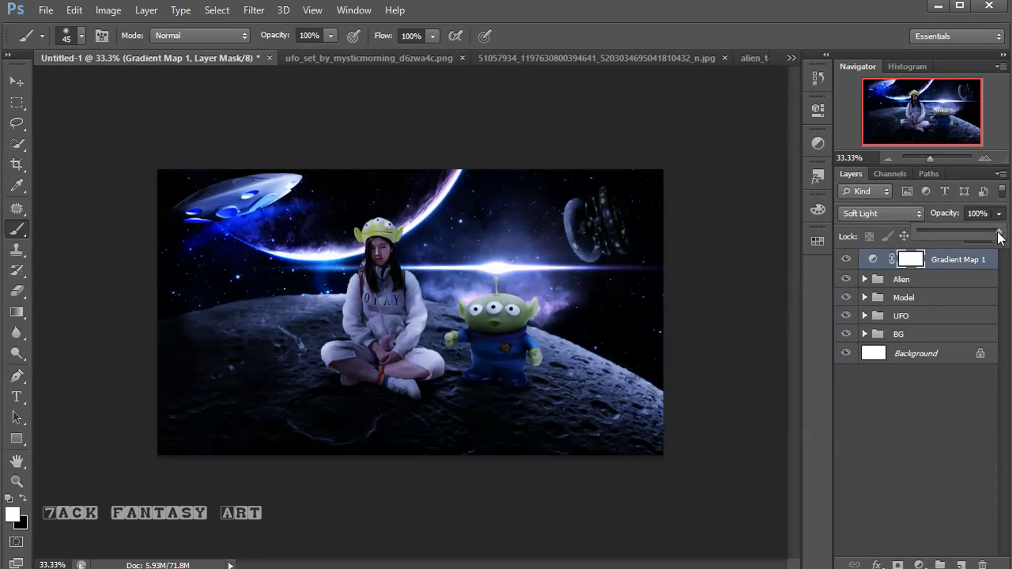
pyautogui.moveTo(953, 232); pyautogui.dragTo(951, 230)
pyautogui.click(906, 262)
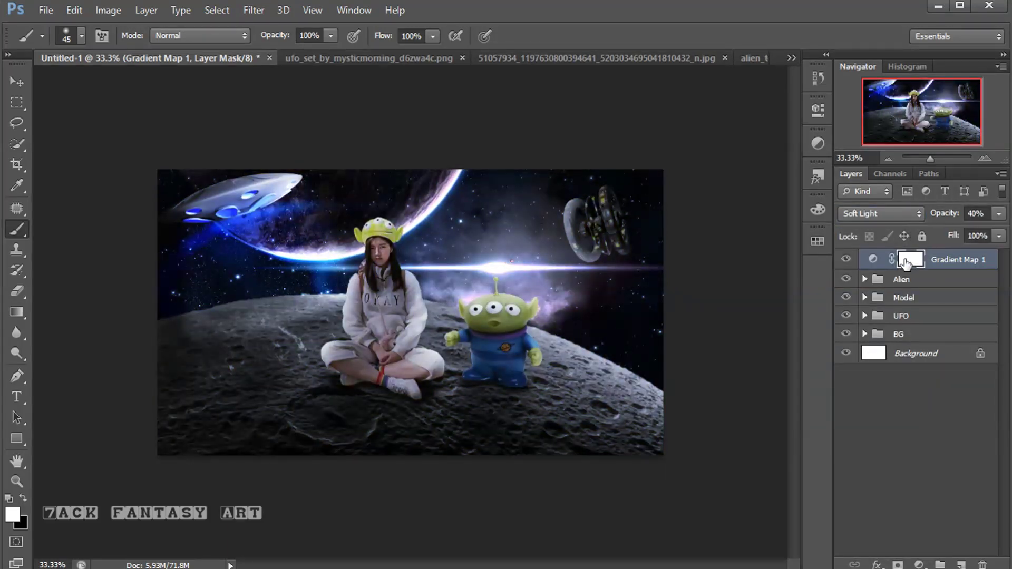
pyautogui.click(919, 565)
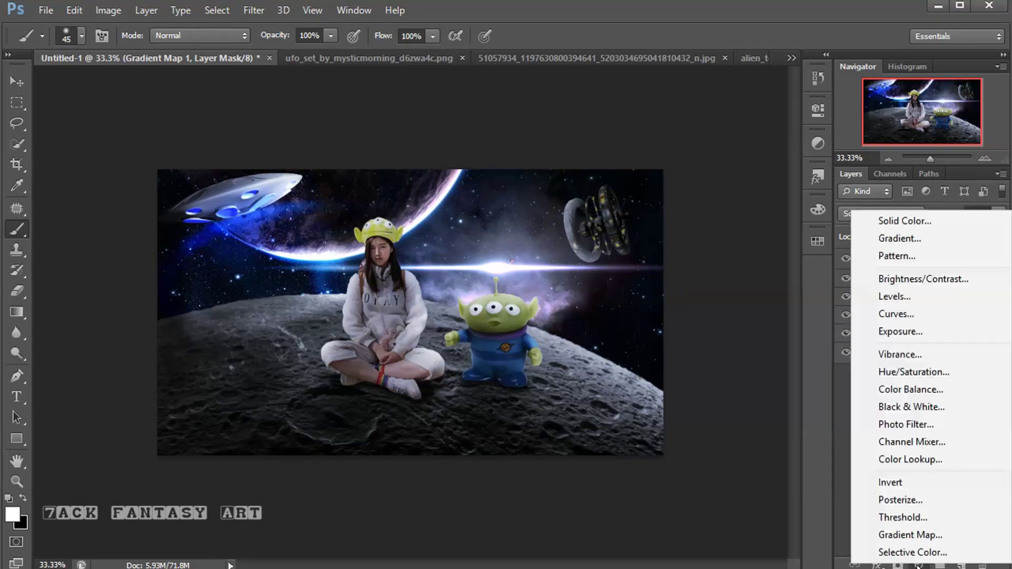
# Add a Color Balance adjustment with midtones at Cyan-Red -11 and Yellow-Blue +10
pyautogui.click(903, 390)
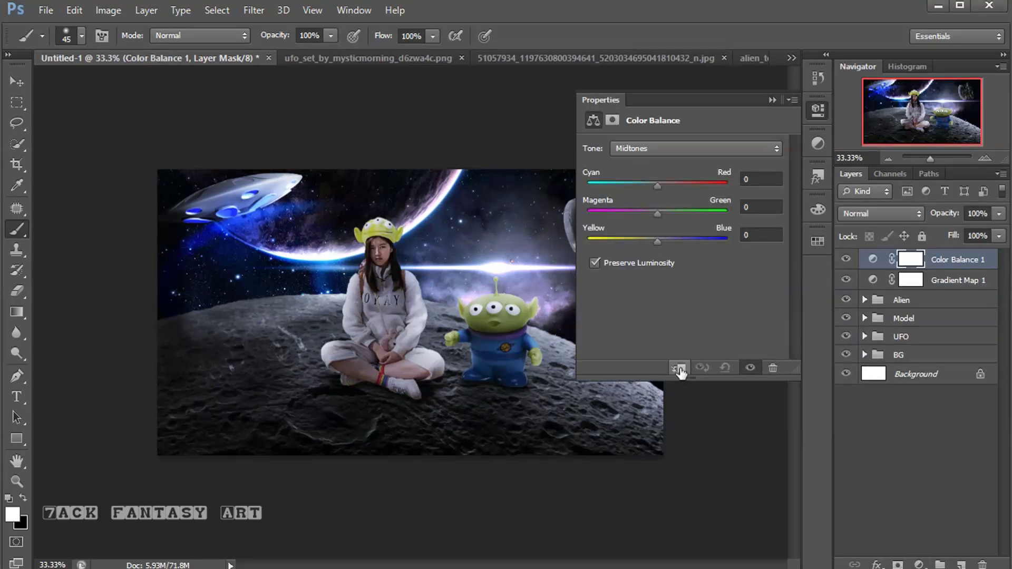
pyautogui.click(657, 187)
pyautogui.moveTo(652, 186); pyautogui.dragTo(650, 183)
pyautogui.moveTo(657, 242); pyautogui.dragTo(665, 243)
pyautogui.click(771, 100)
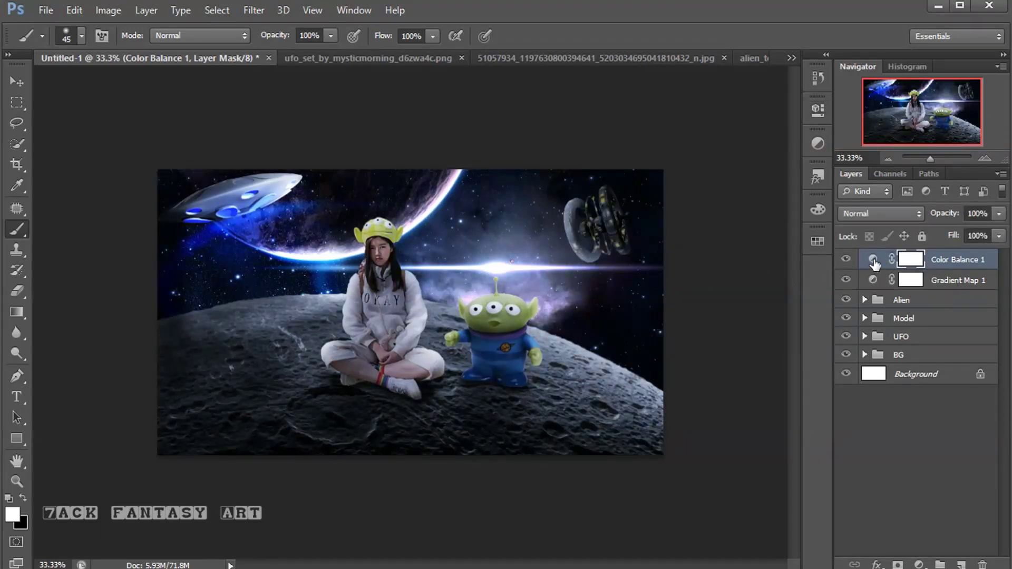
# Add a Color Lookup layer using Crisp_Warm.look and reduce its opacity to 21%
pyautogui.click(918, 563)
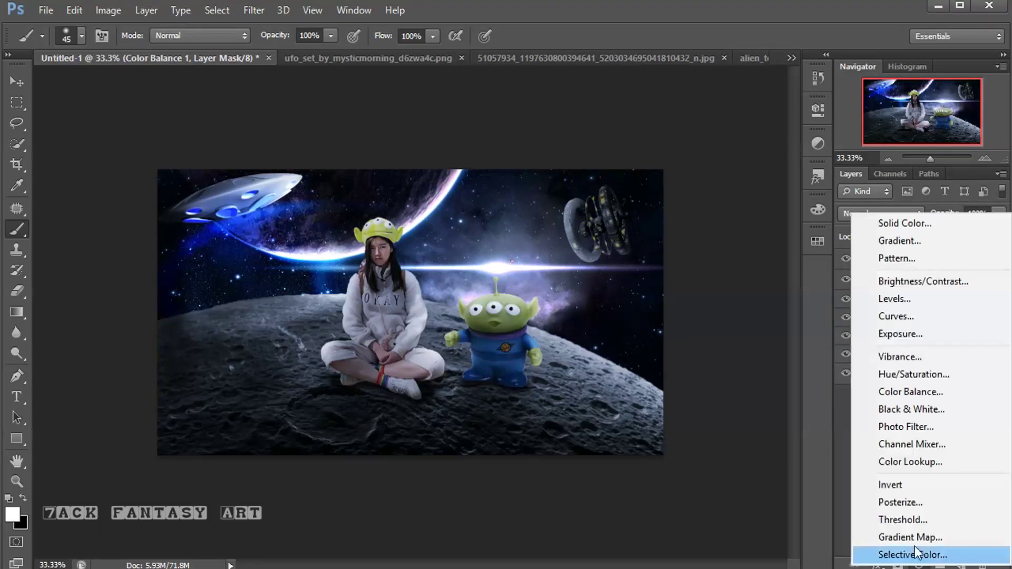
pyautogui.click(895, 462)
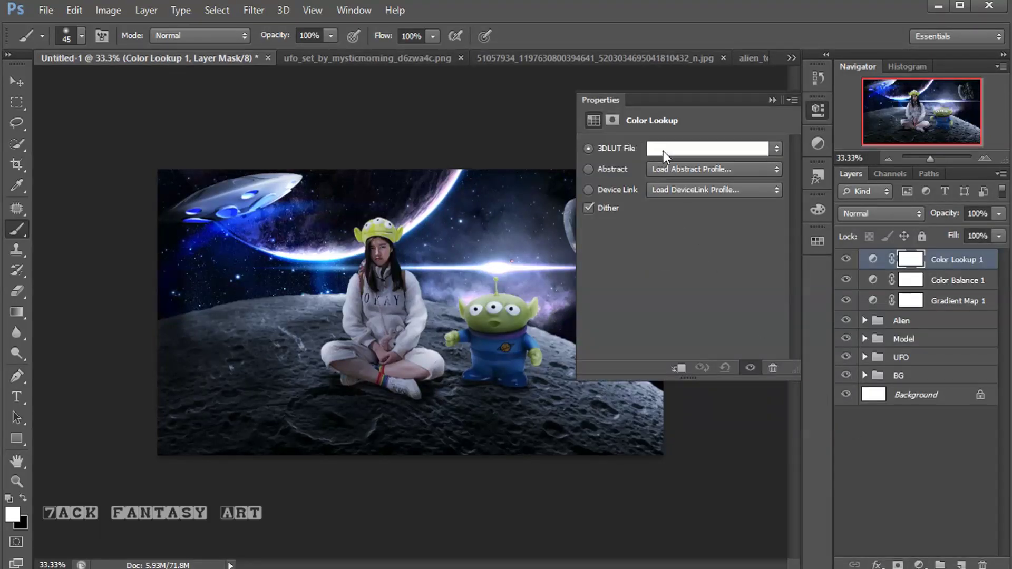
pyautogui.click(664, 151)
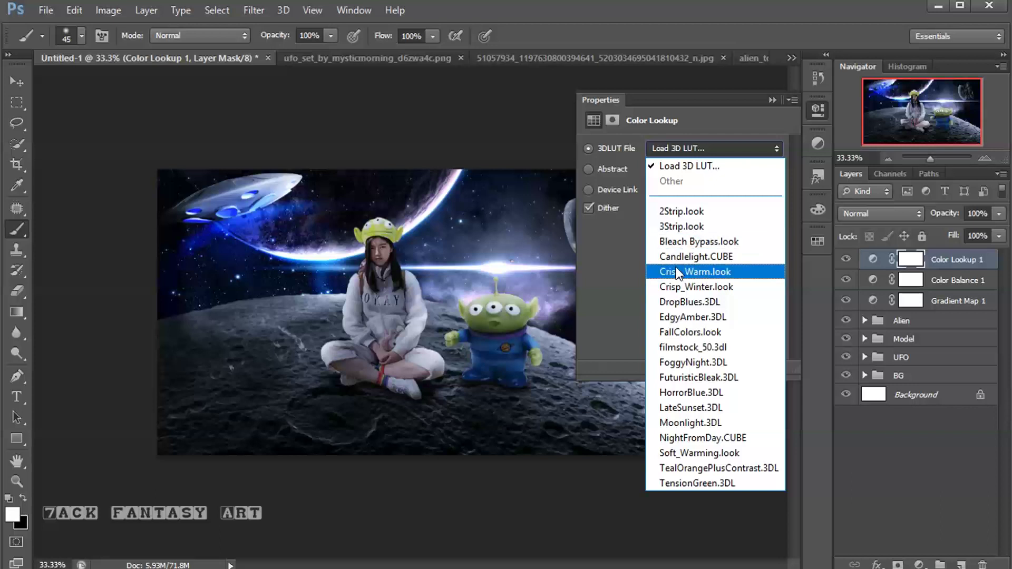
pyautogui.click(677, 270)
pyautogui.click(772, 99)
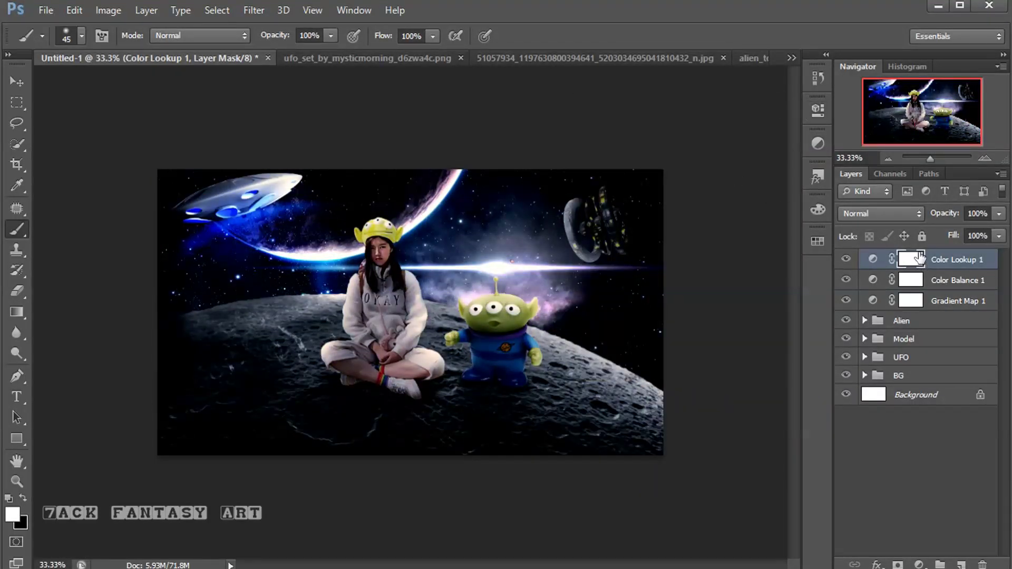
pyautogui.click(1000, 214)
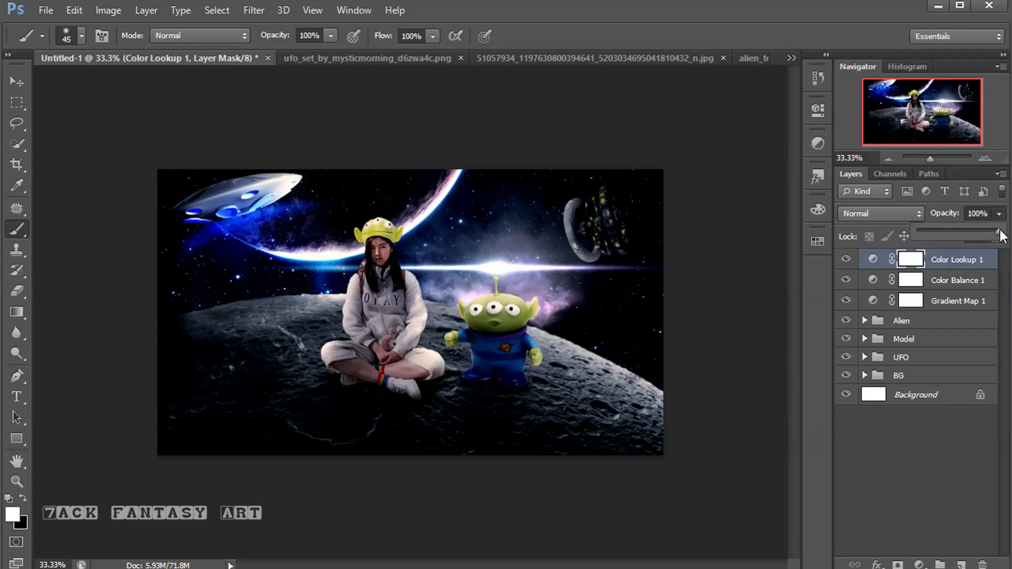
pyautogui.moveTo(939, 230); pyautogui.dragTo(936, 229)
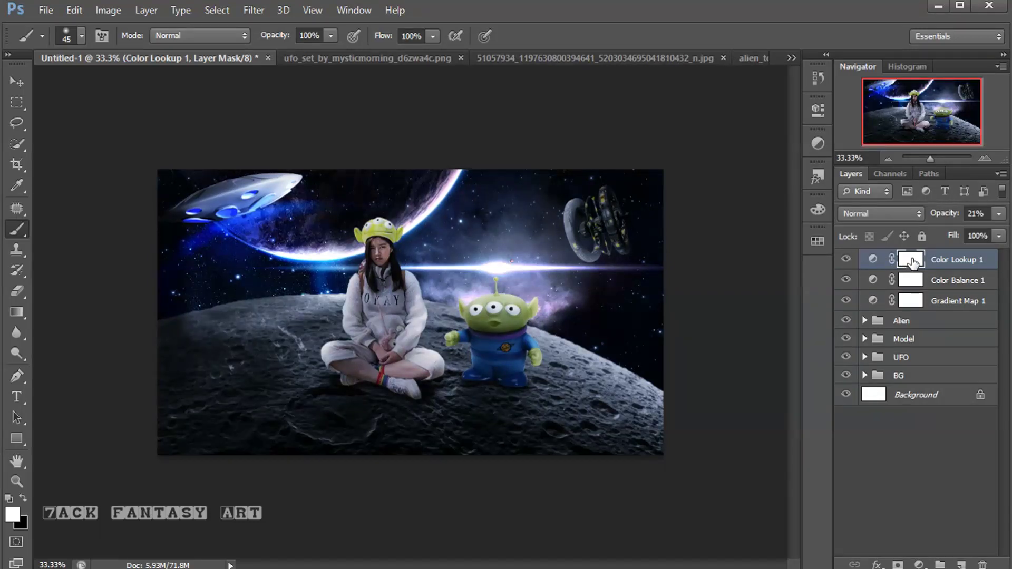
pyautogui.click(919, 565)
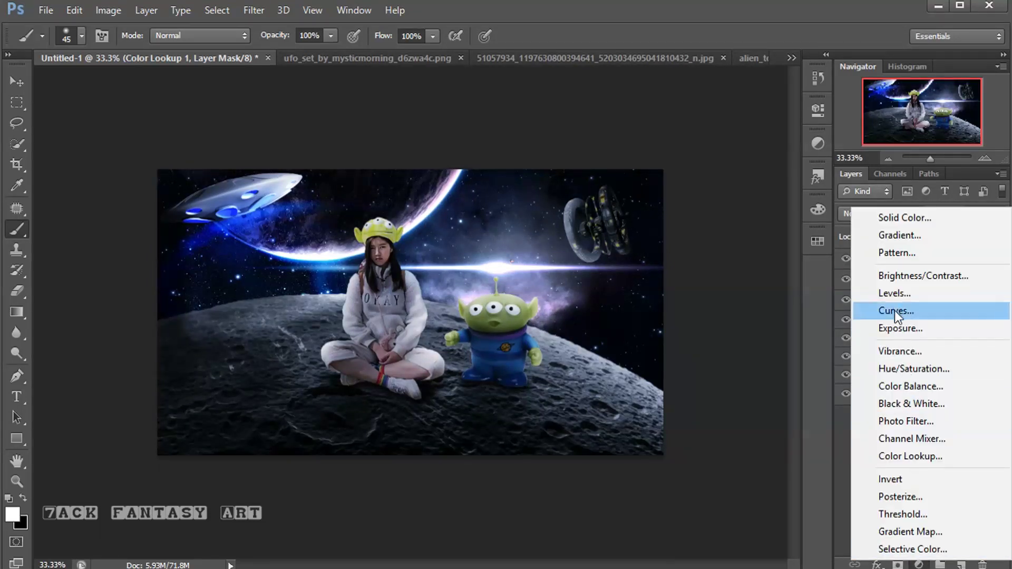
# Add a Levels 2 adjustment (input 5, 1.16, 255), then stamp all visible layers into a new layer
pyautogui.click(893, 294)
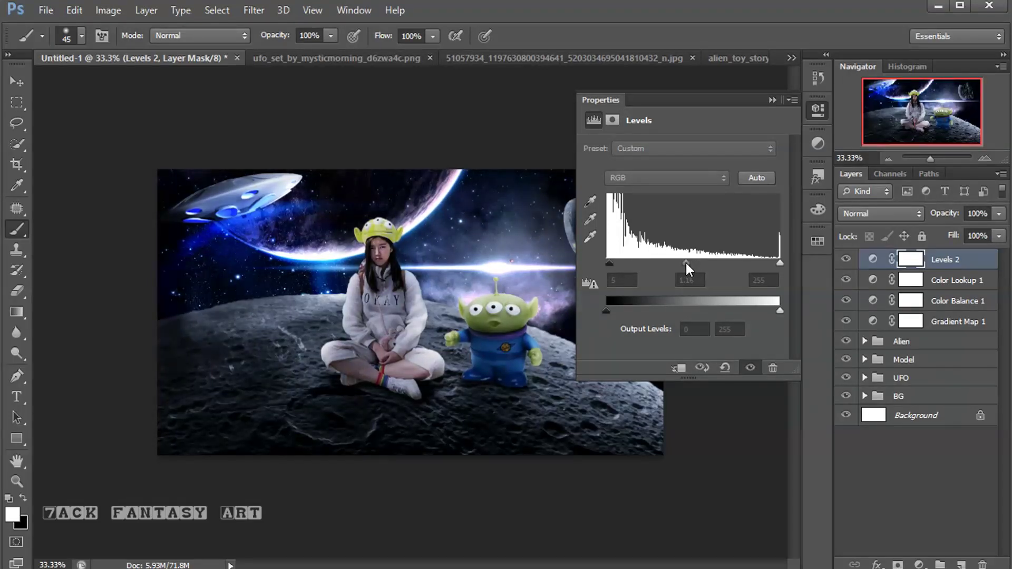
pyautogui.click(772, 100)
pyautogui.click(846, 260)
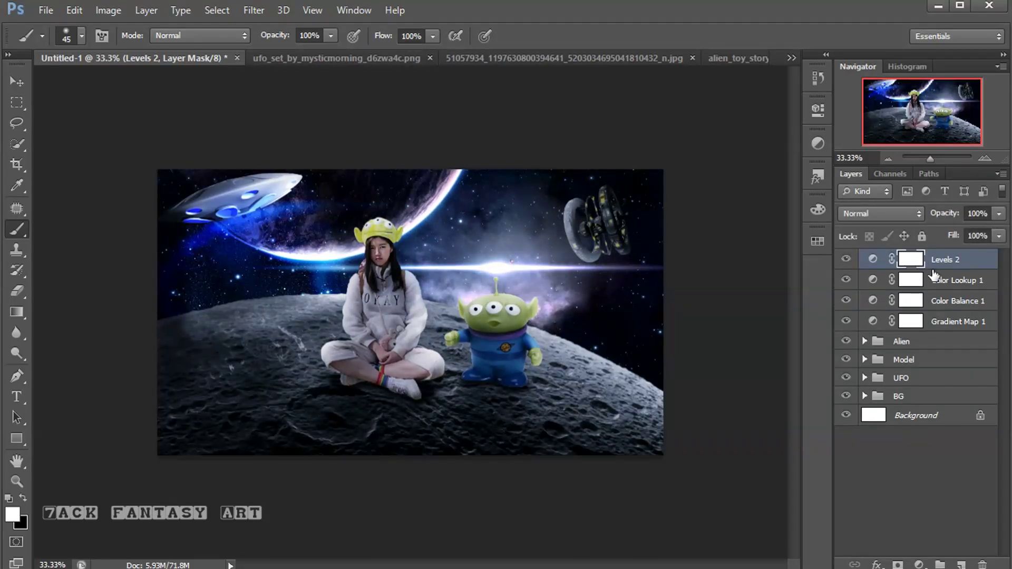
pyautogui.moveTo(934, 275); pyautogui.dragTo(933, 263)
pyautogui.hotkey('ctrl', 'shift', 'alt', 'e')
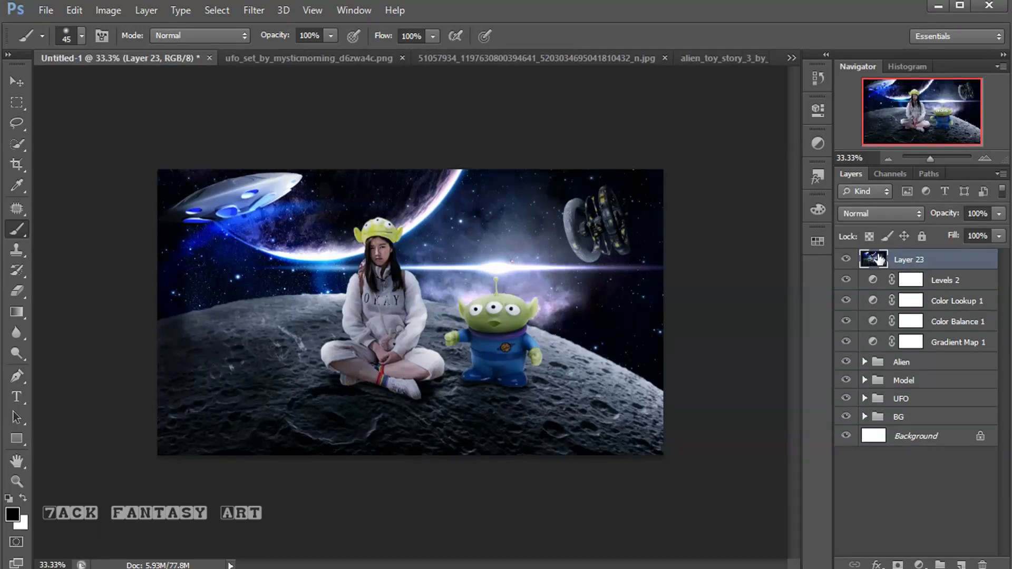
# Render a Movie Prime lens flare on Layer 23, centred near the horizon glow right of the girl
pyautogui.click(253, 10)
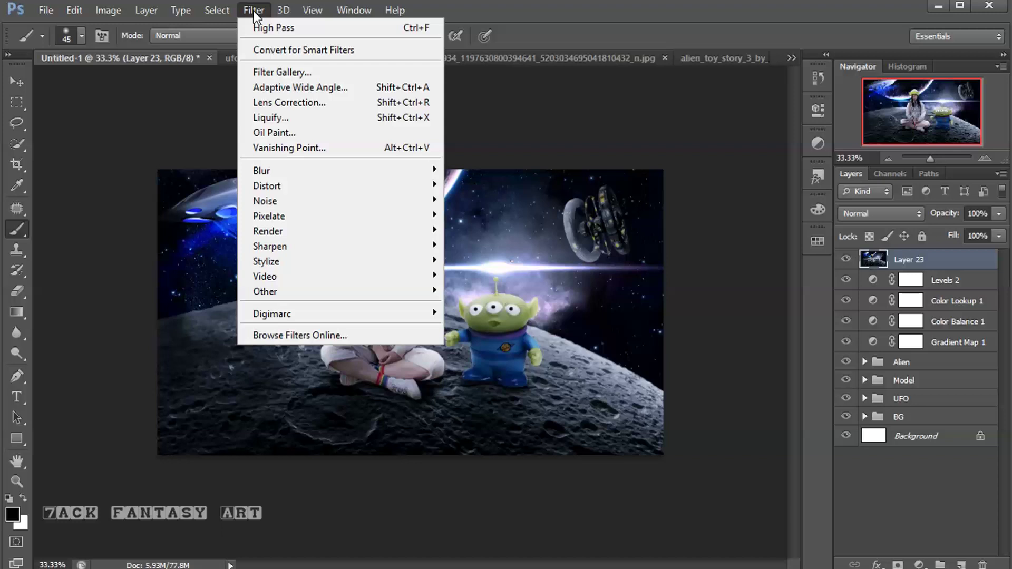
pyautogui.moveTo(267, 231)
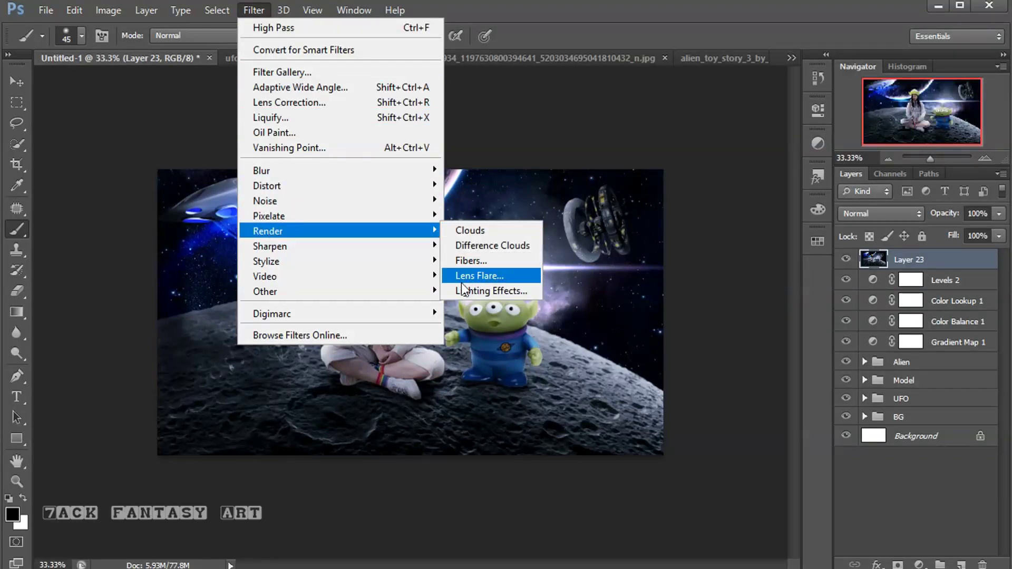
pyautogui.click(474, 276)
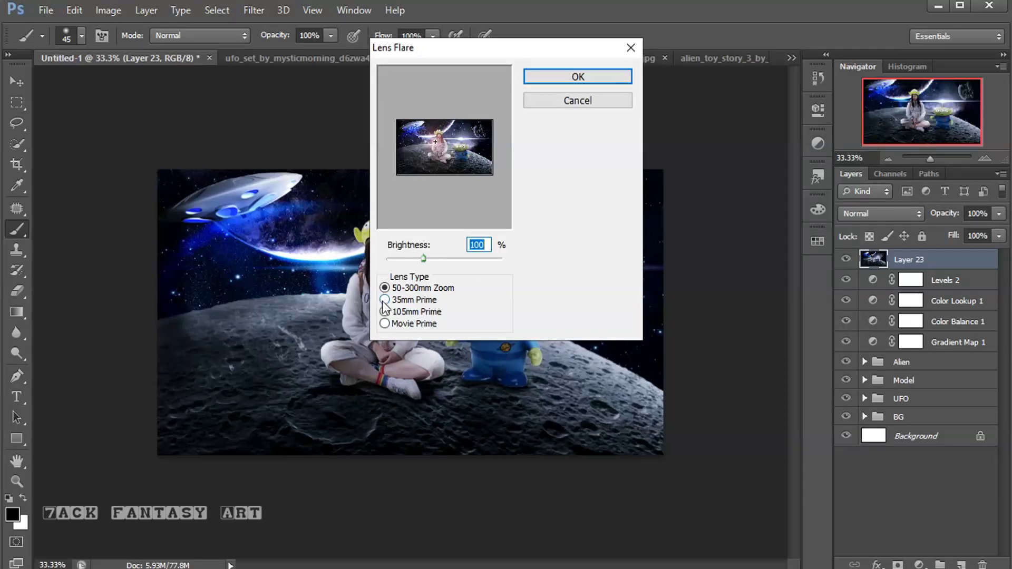
pyautogui.click(384, 323)
pyautogui.click(384, 312)
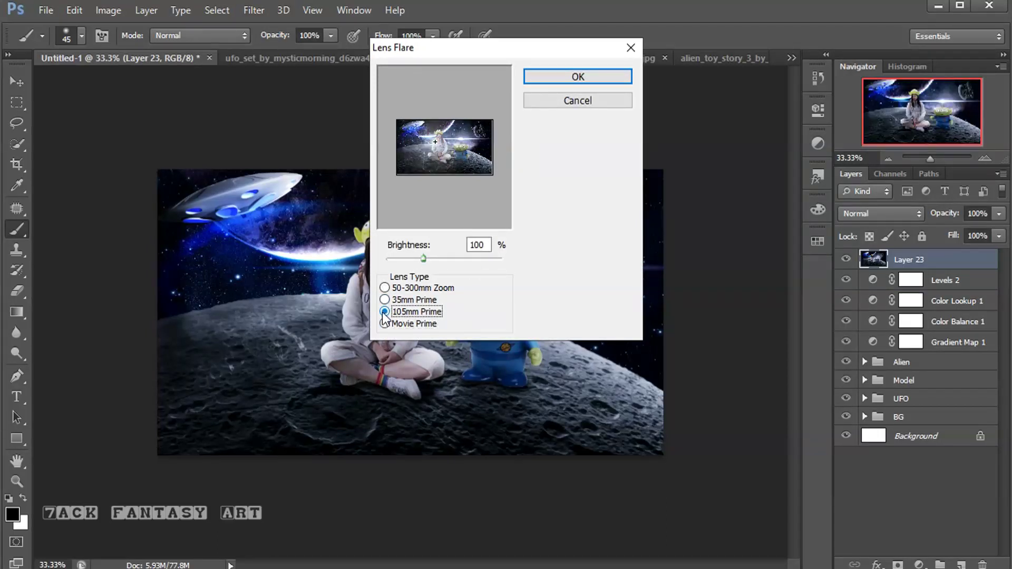
pyautogui.click(384, 324)
pyautogui.moveTo(435, 145); pyautogui.dragTo(465, 141)
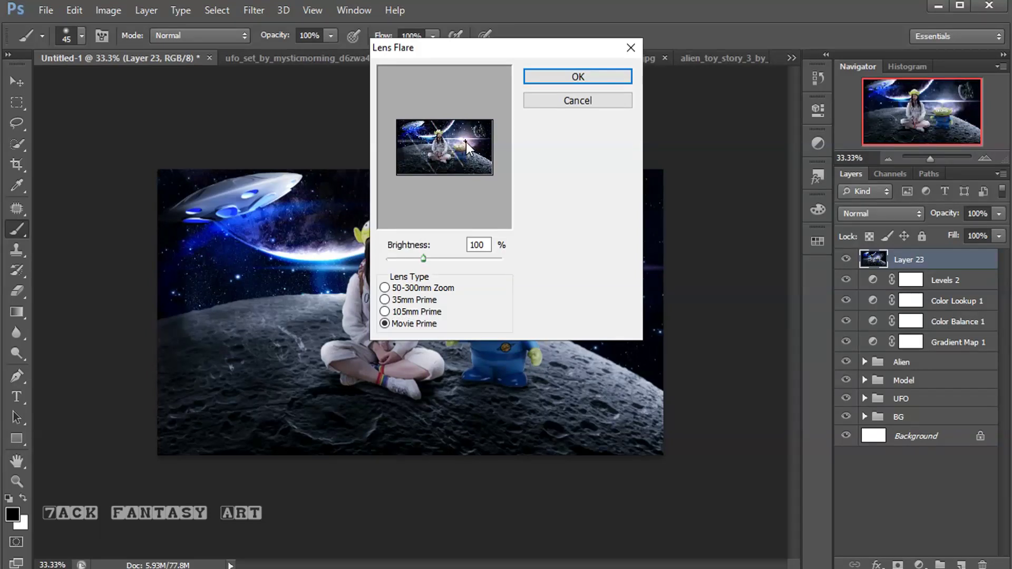
pyautogui.click(482, 169)
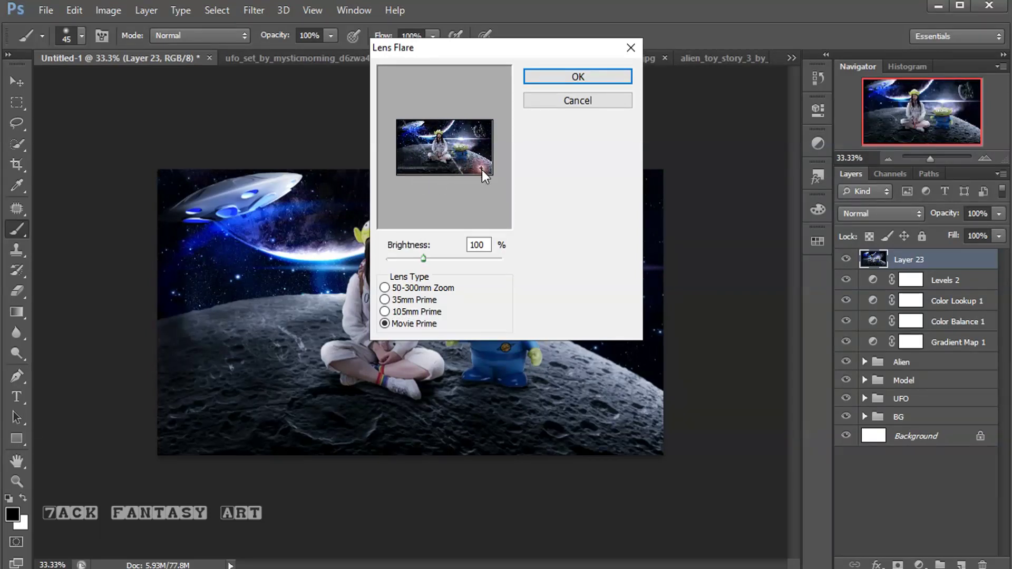
pyautogui.click(461, 139)
pyautogui.moveTo(461, 139); pyautogui.dragTo(463, 139)
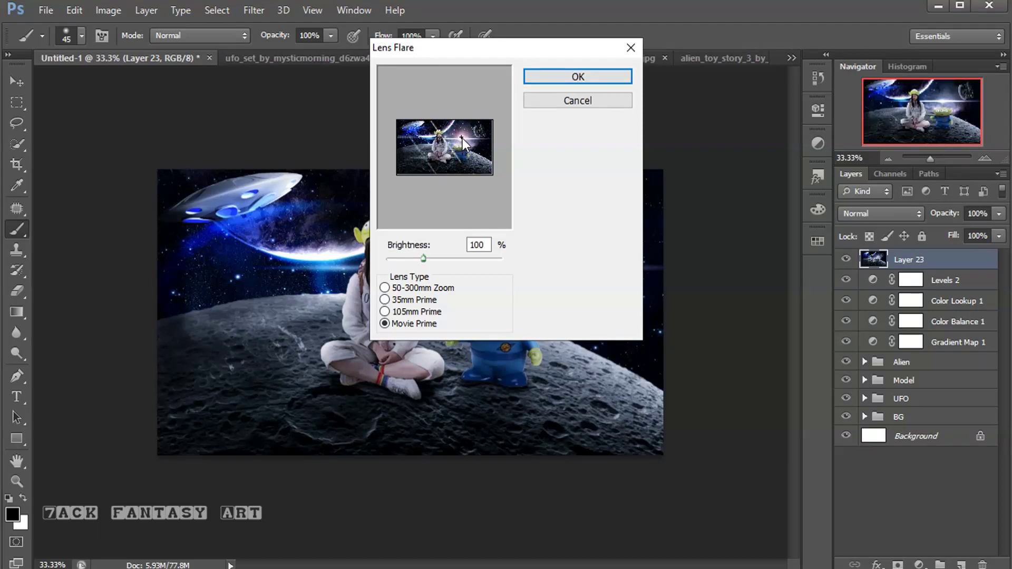
pyautogui.click(574, 74)
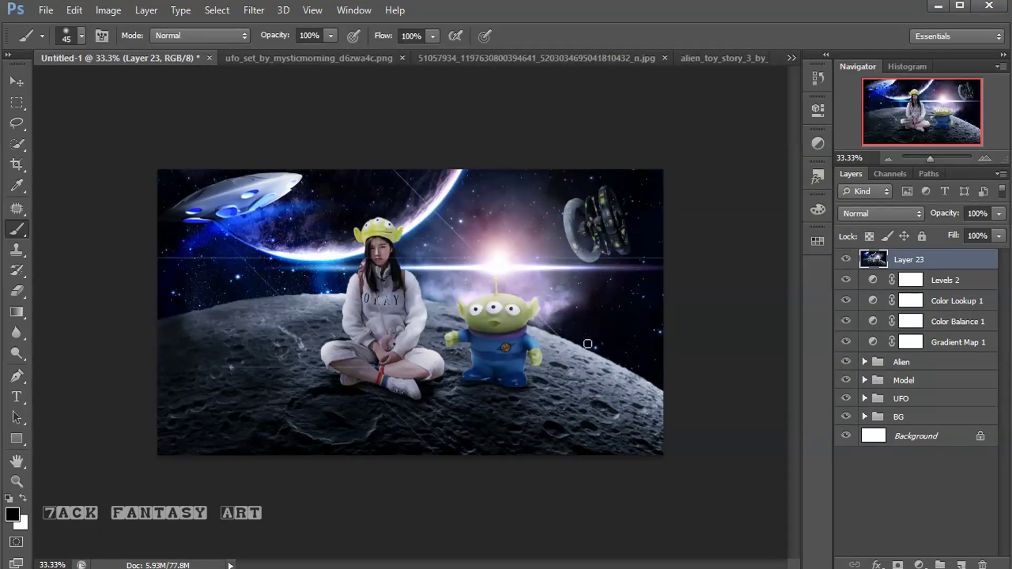
# Blend the flared Layer 23 as Lighten at 80% opacity and toggle it to compare
pyautogui.click(879, 213)
pyautogui.click(858, 343)
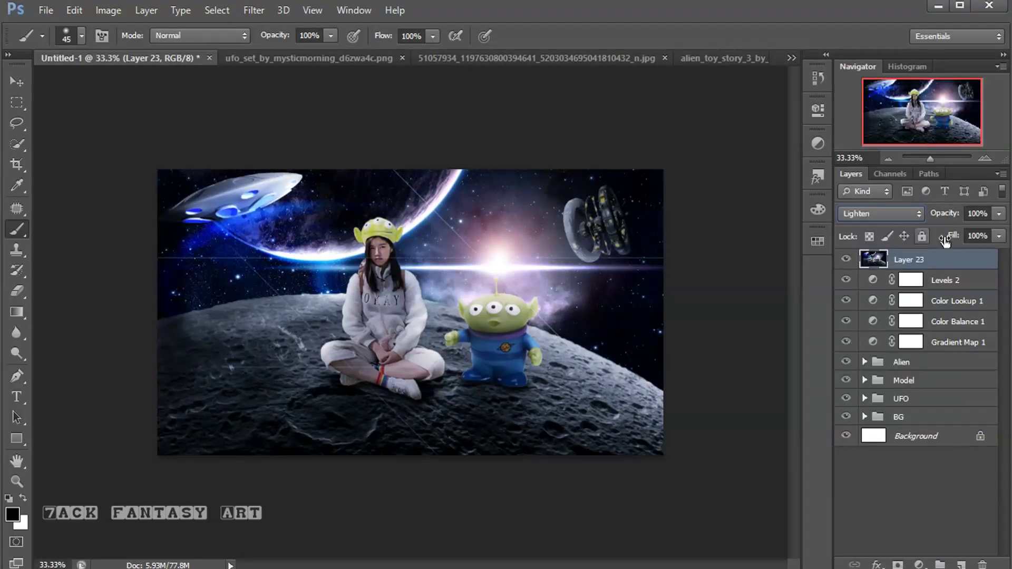
pyautogui.click(998, 214)
pyautogui.moveTo(994, 232); pyautogui.dragTo(990, 232)
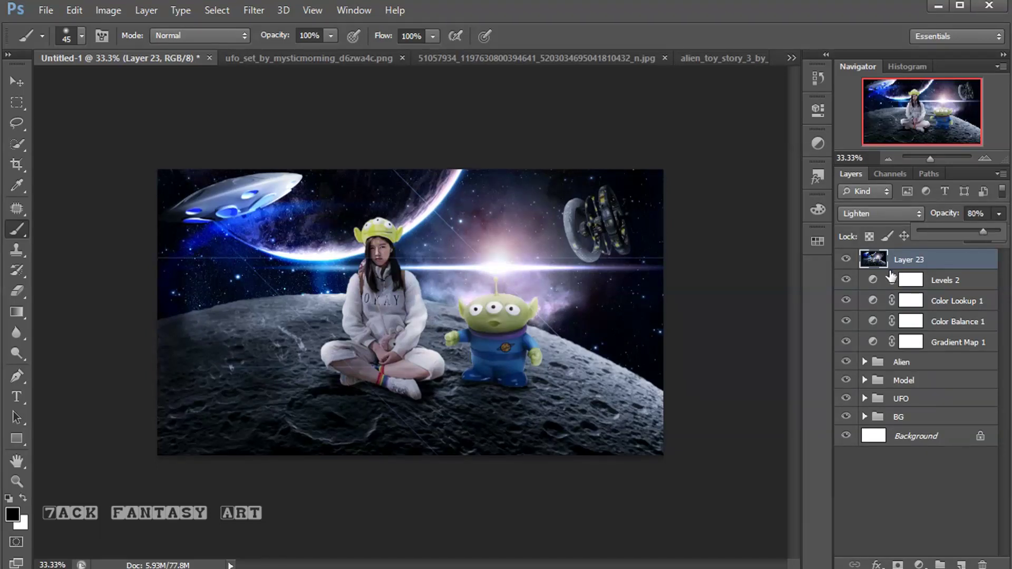
pyautogui.click(846, 260)
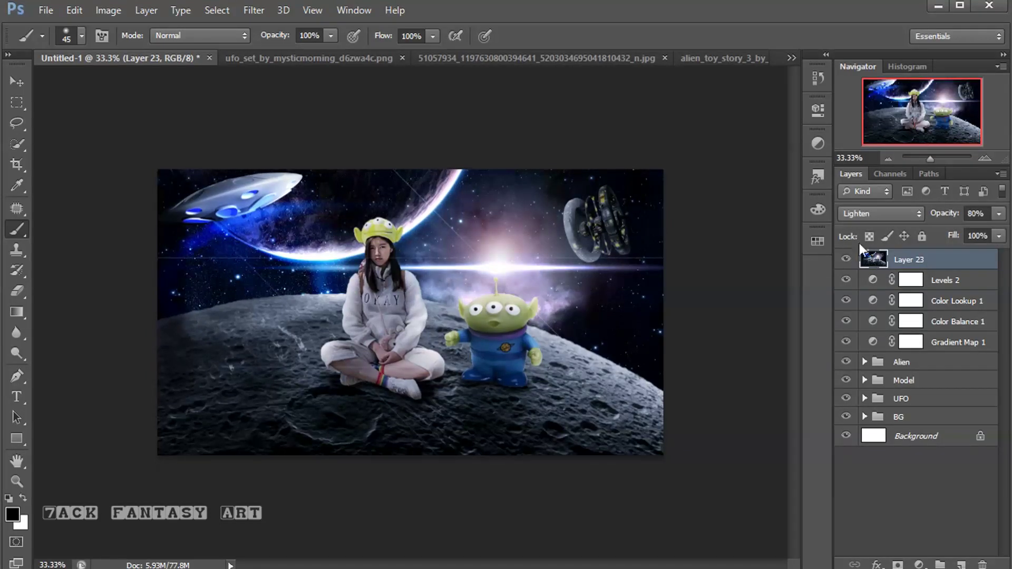